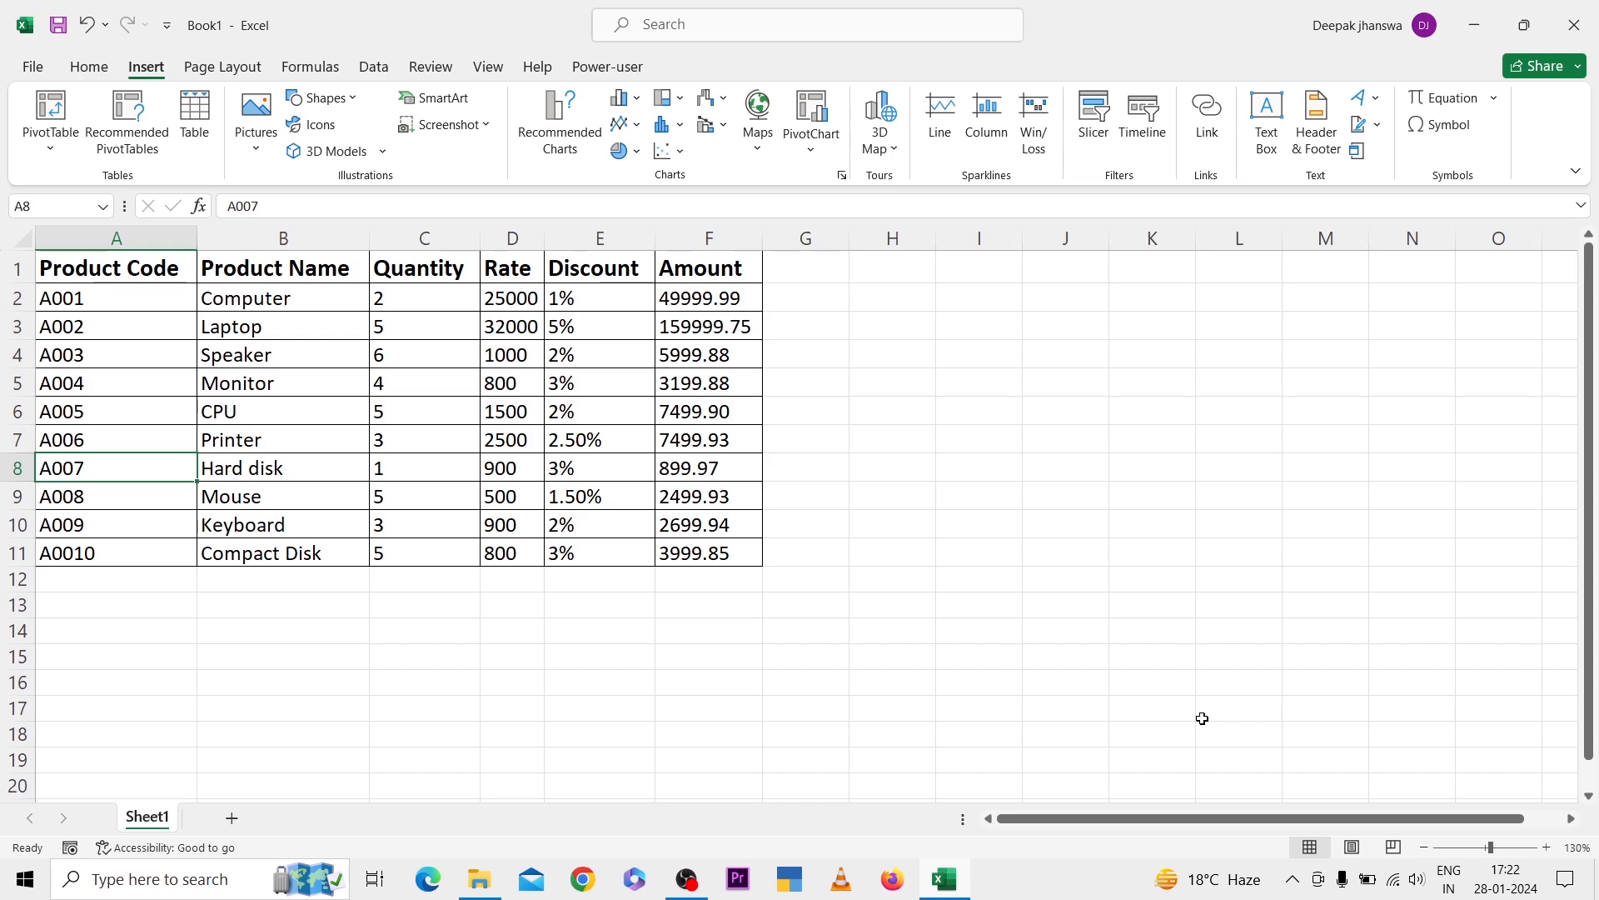
# - Create a PivotTable from the product data in A1:F11 on a new worksheet
pyautogui.hotkey('ctrl', 'Home')
pyautogui.hotkey('ctrl', 'shift', 'Right')
pyautogui.hotkey('ctrl', 'shift', 'Down')
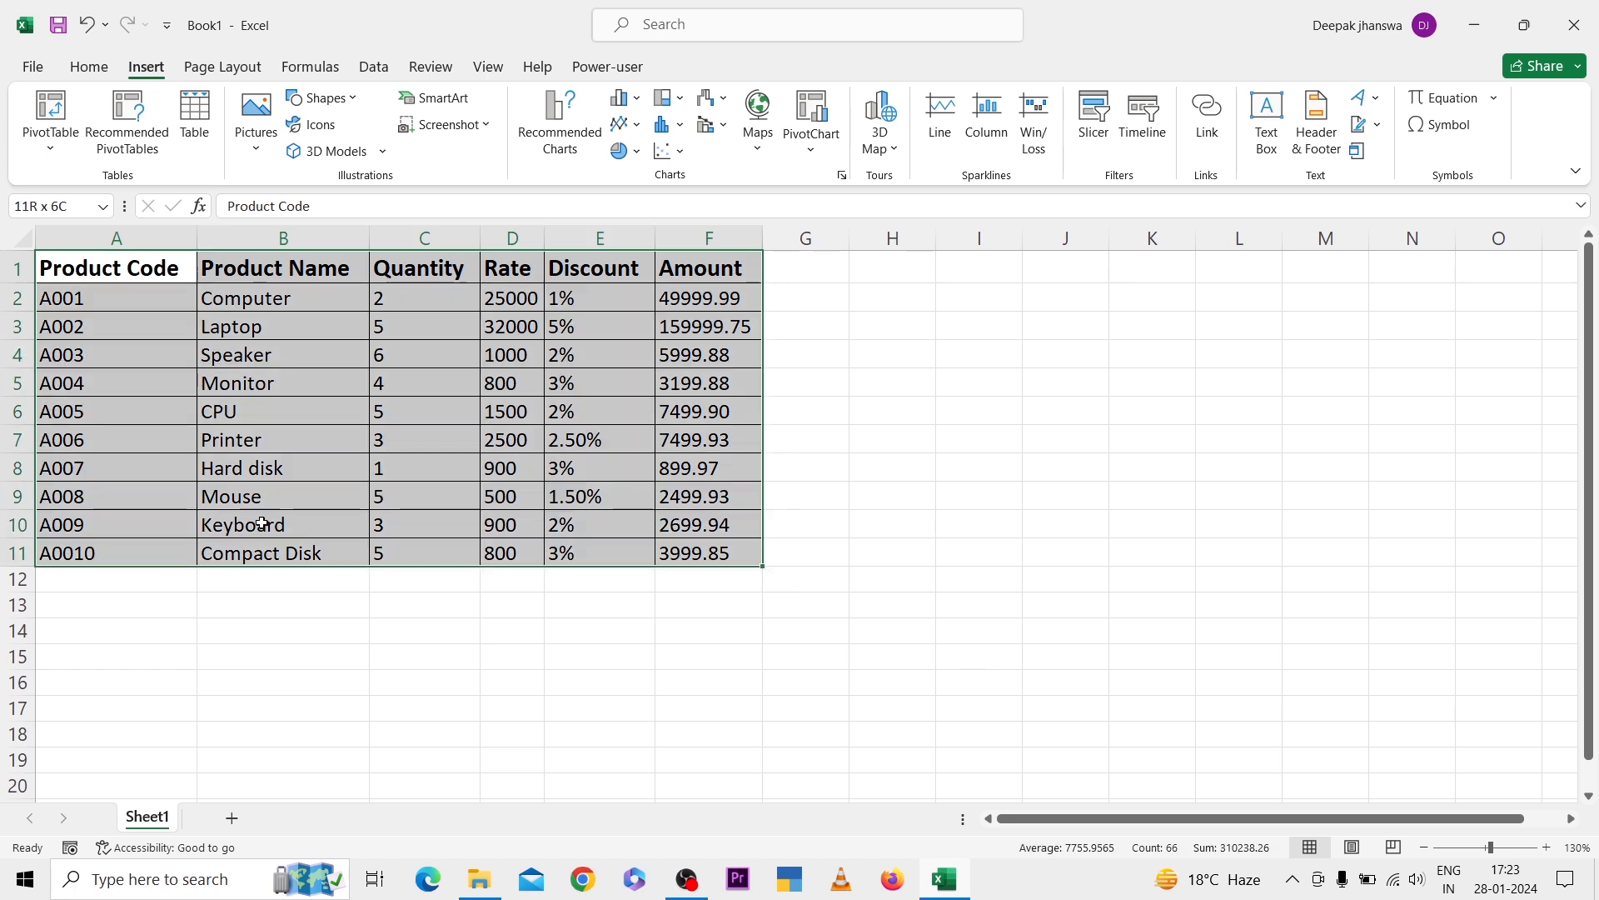
pyautogui.click(47, 107)
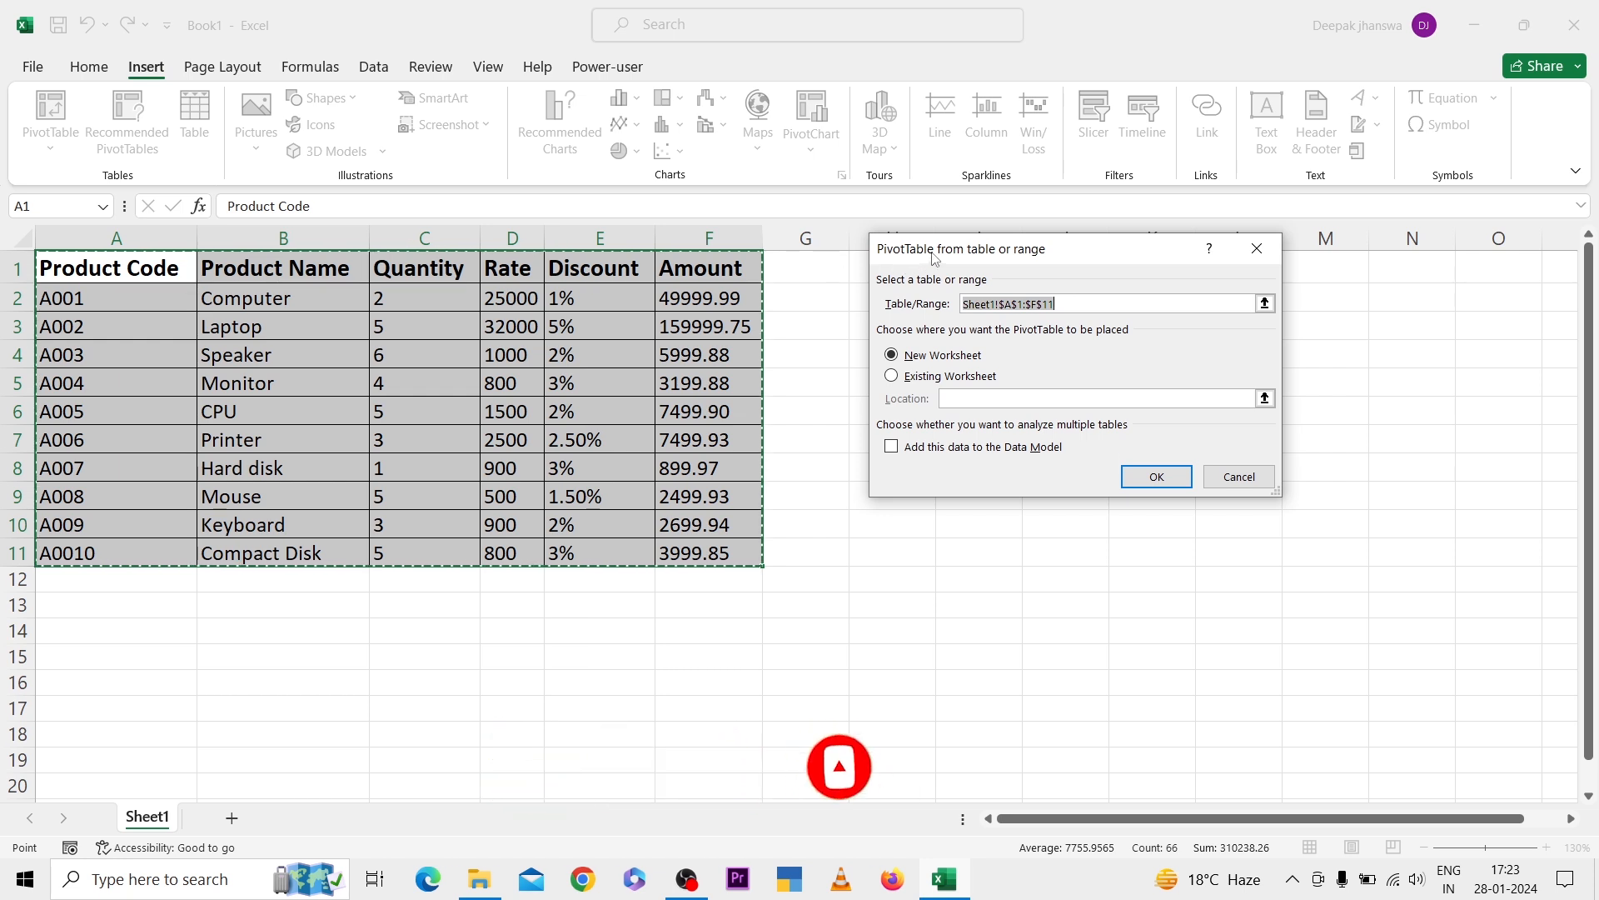
pyautogui.moveTo(937, 256); pyautogui.dragTo(790, 314)
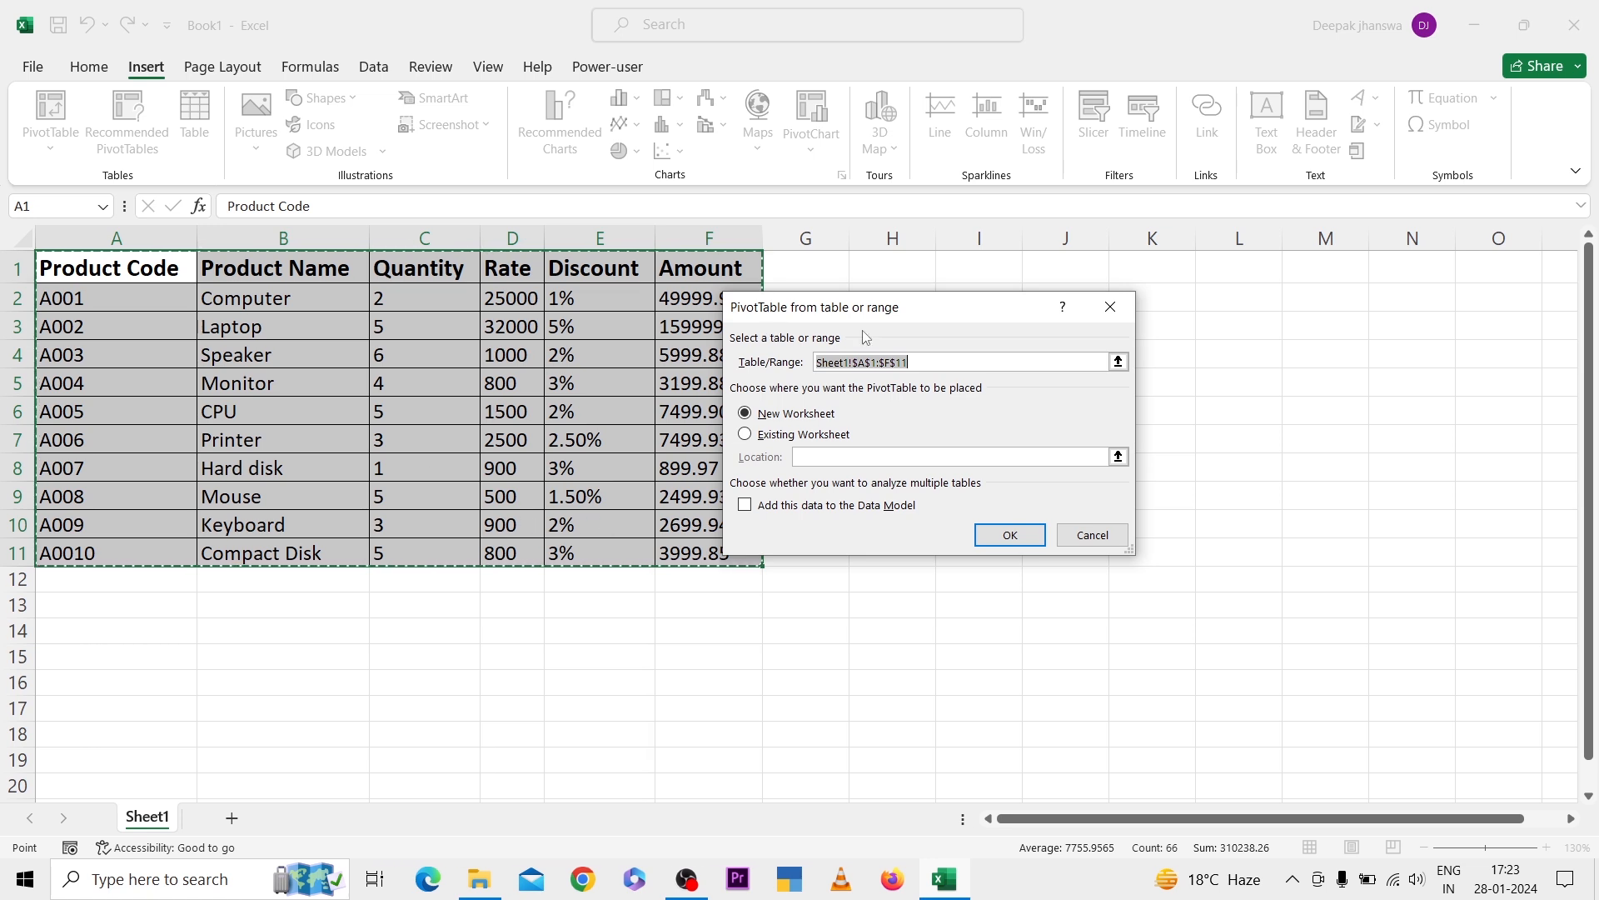
pyautogui.click(760, 437)
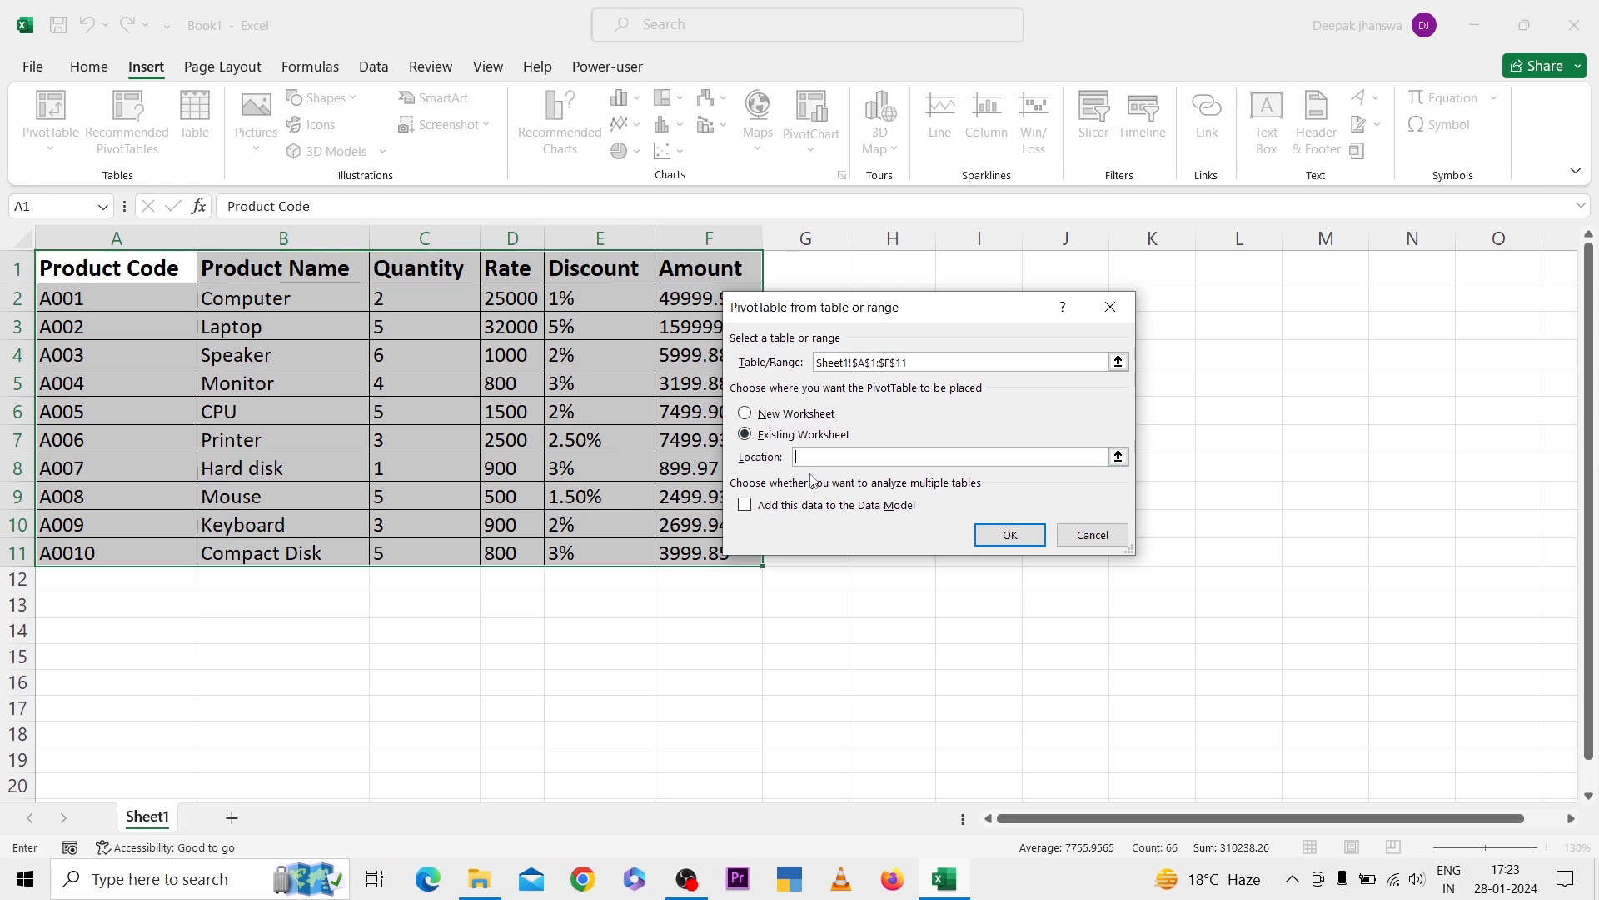
pyautogui.click(273, 677)
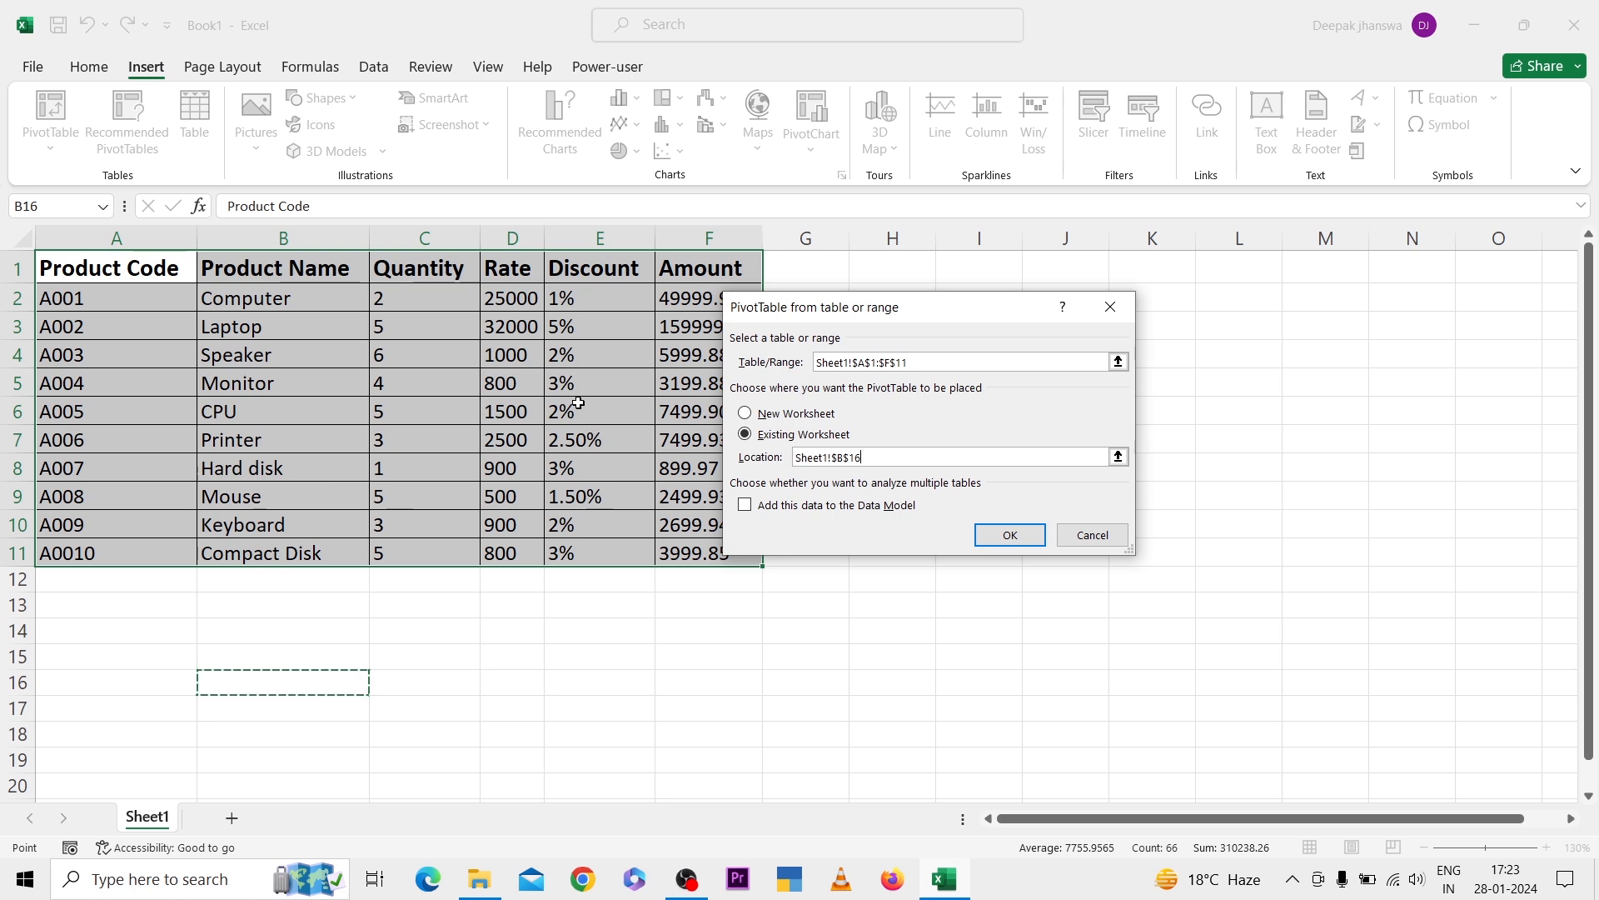
pyautogui.click(746, 416)
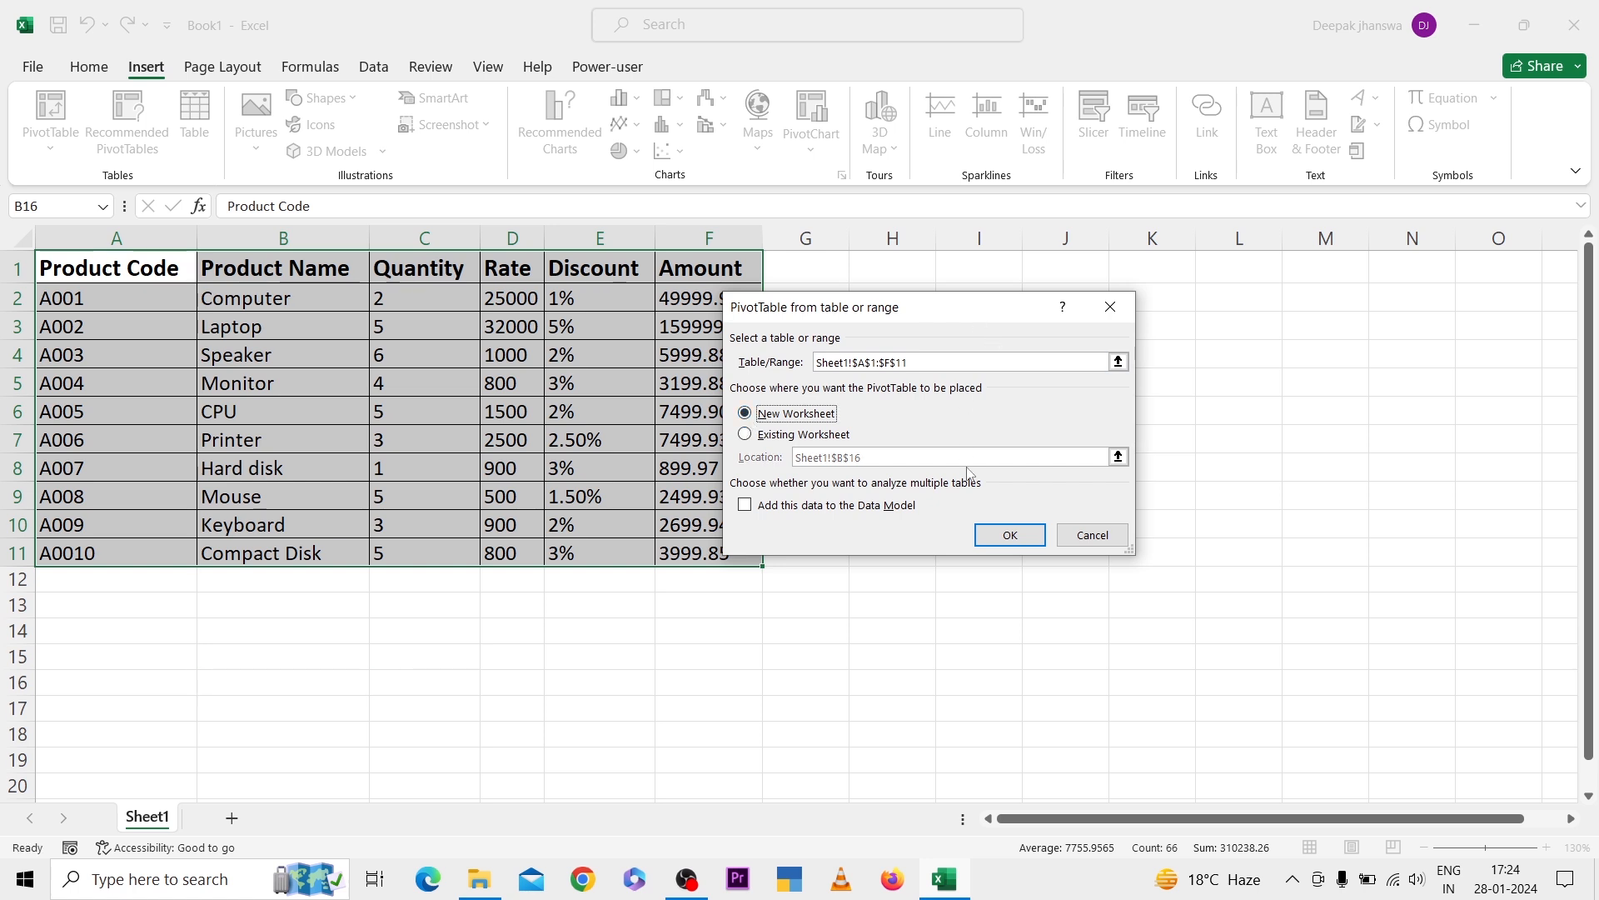
pyautogui.click(1009, 537)
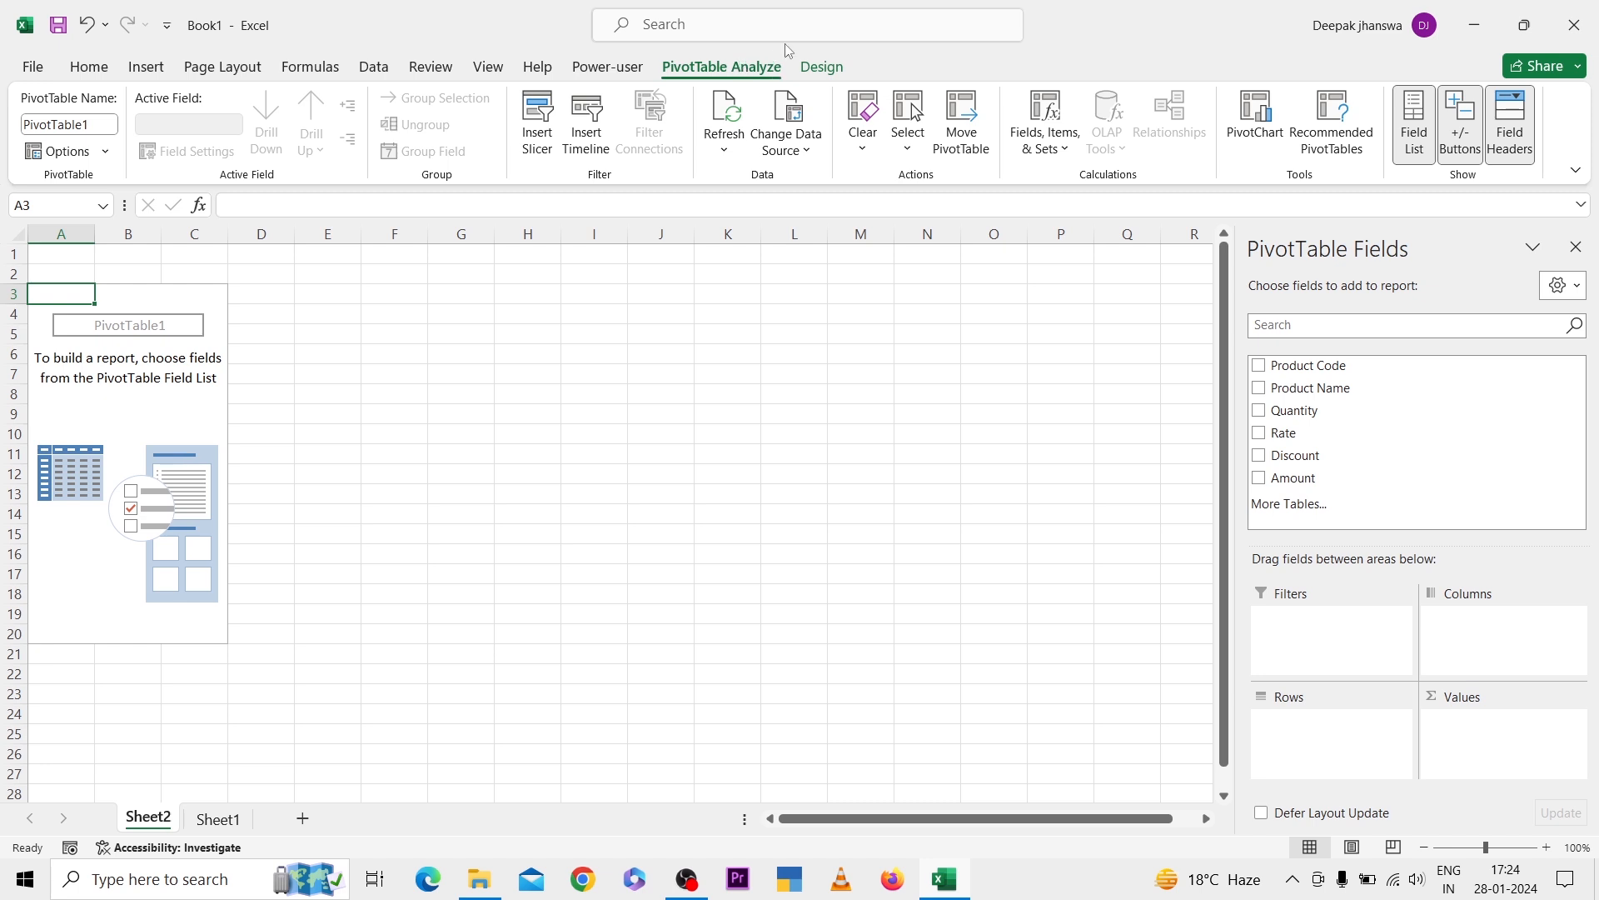
pyautogui.click(820, 76)
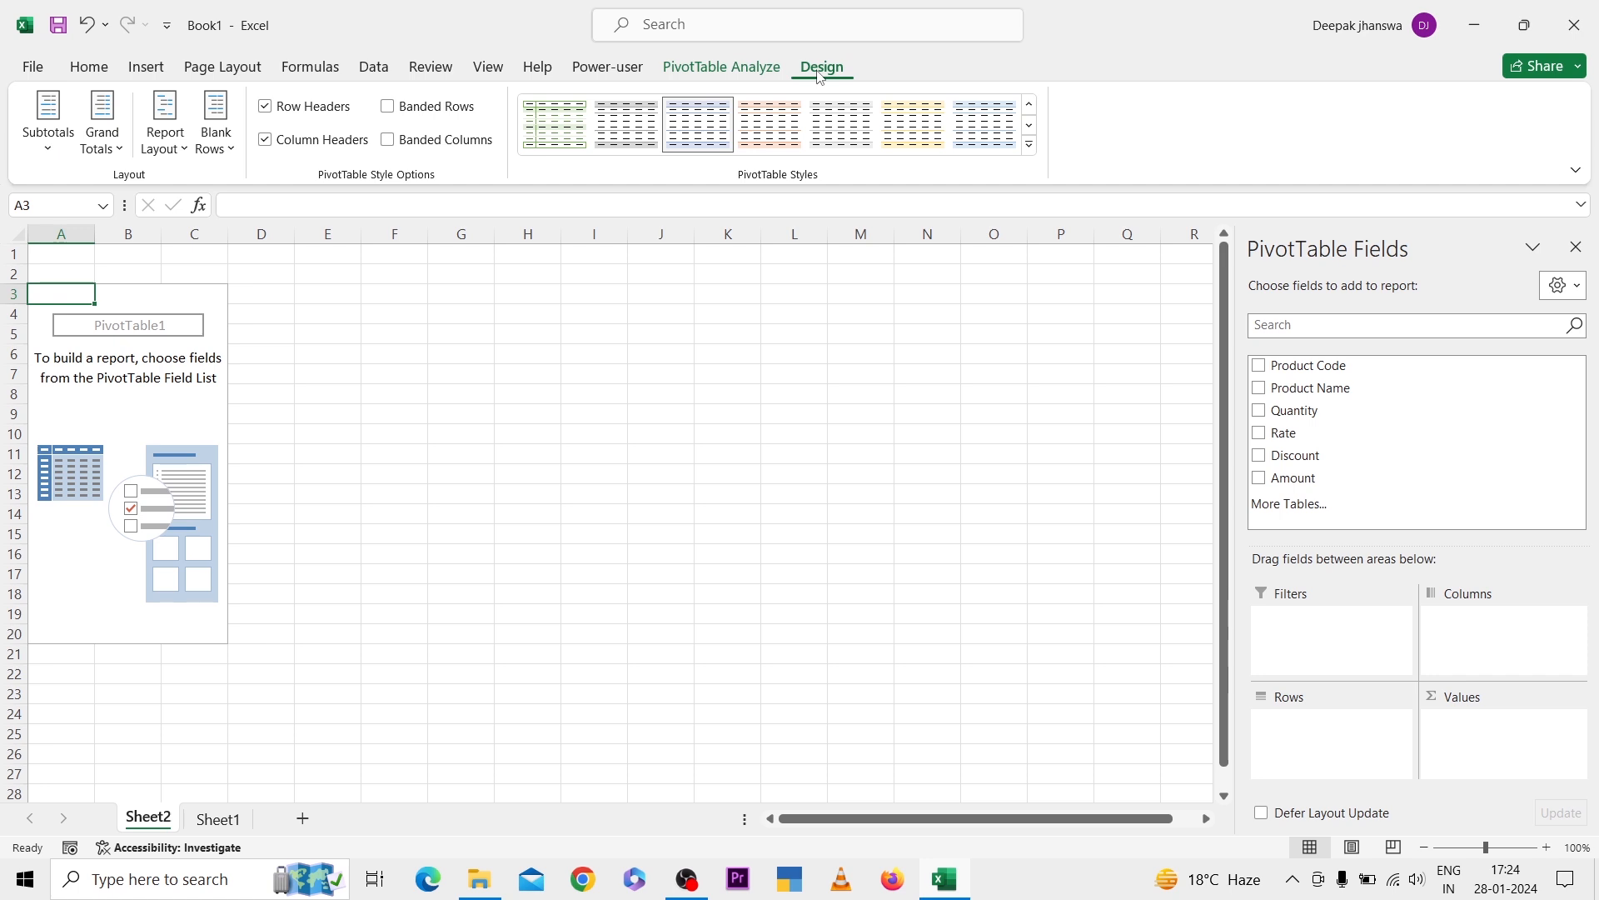
pyautogui.click(749, 79)
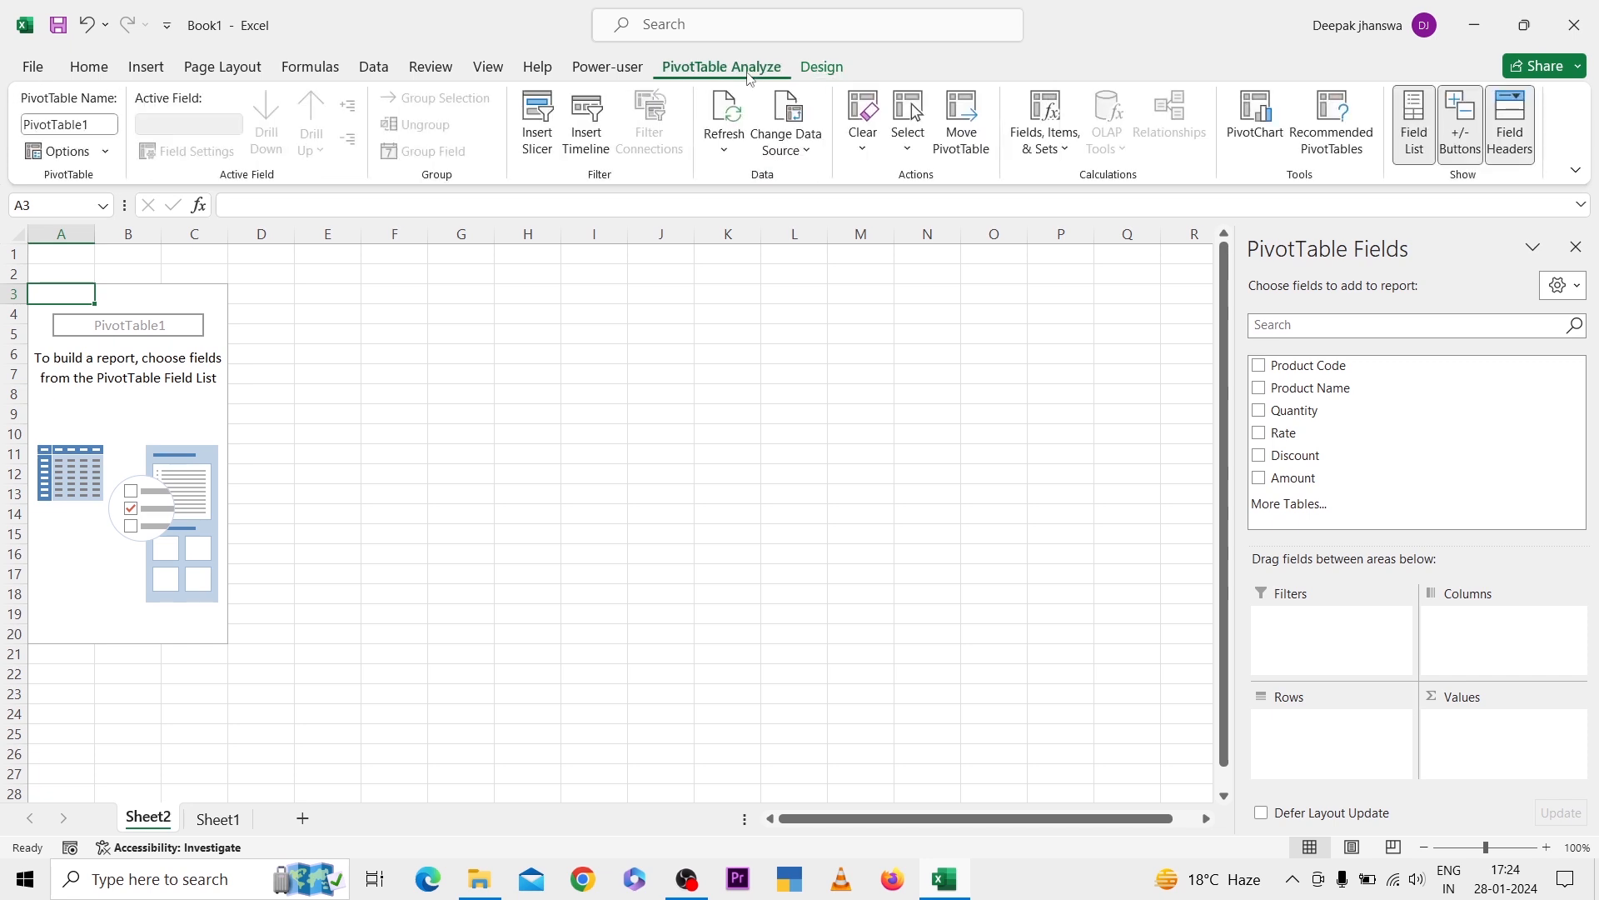
pyautogui.click(152, 373)
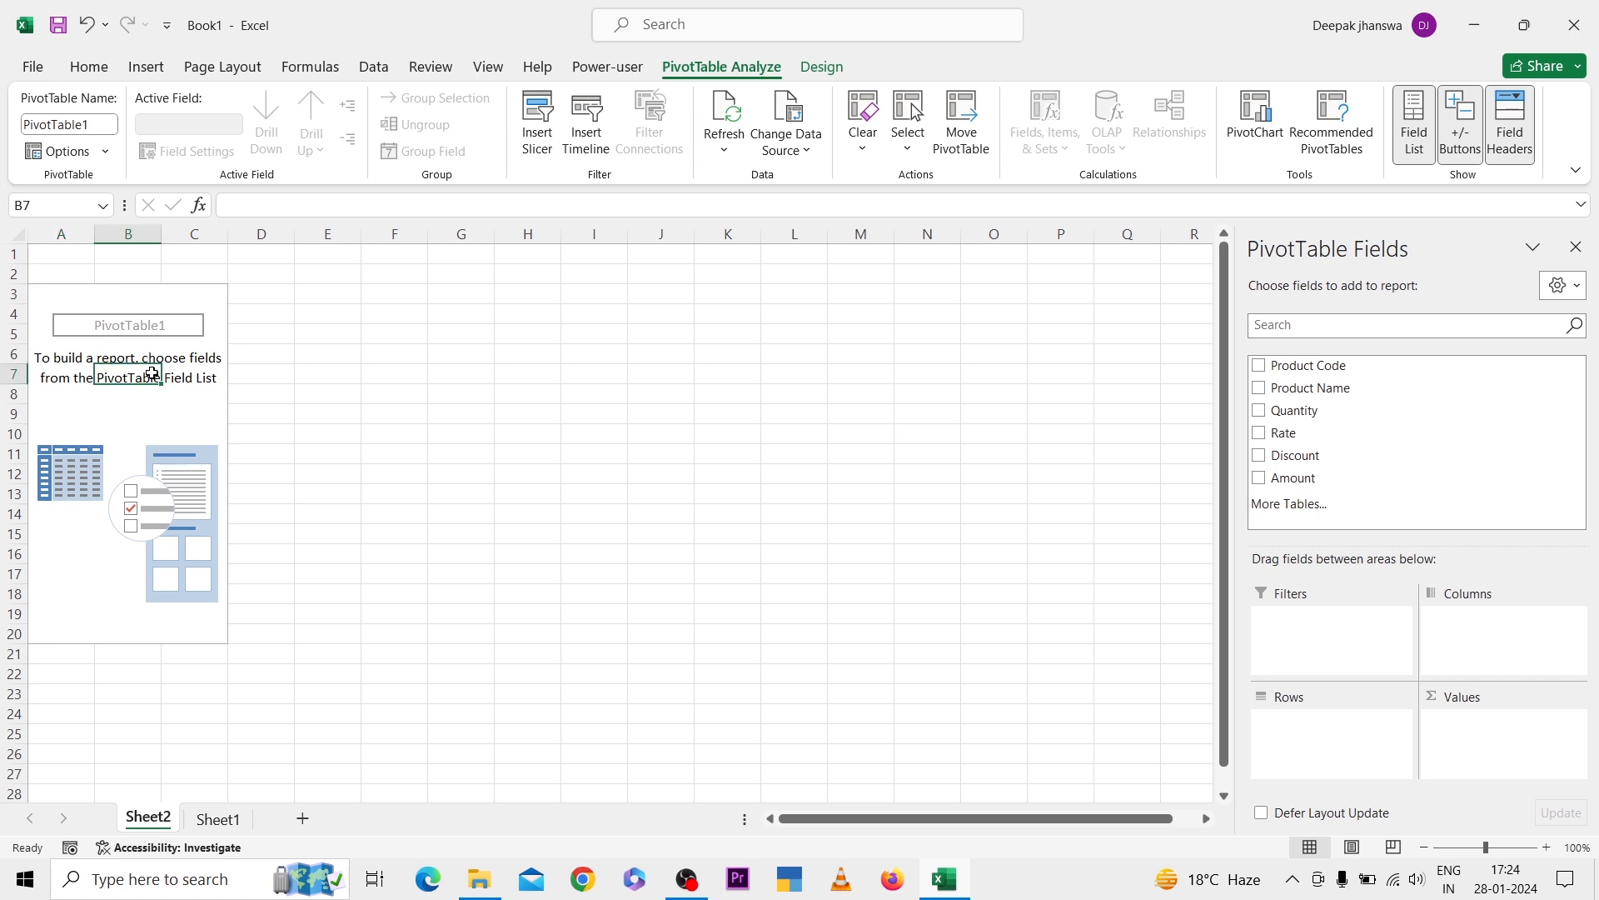
pyautogui.doubleClick(152, 374)
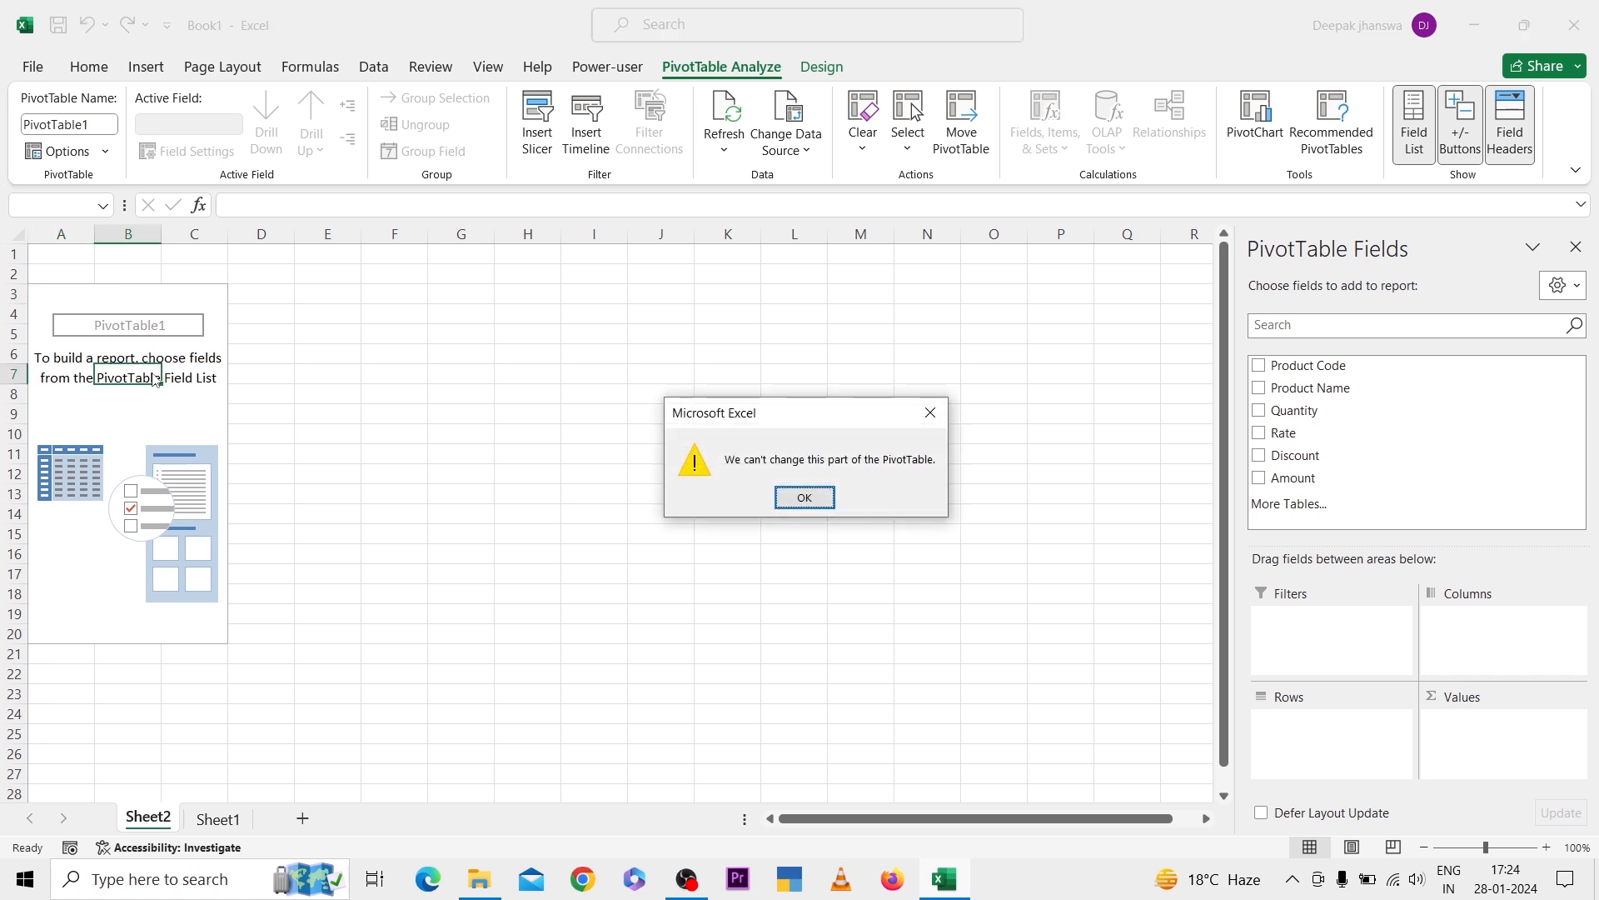
pyautogui.press('Return')
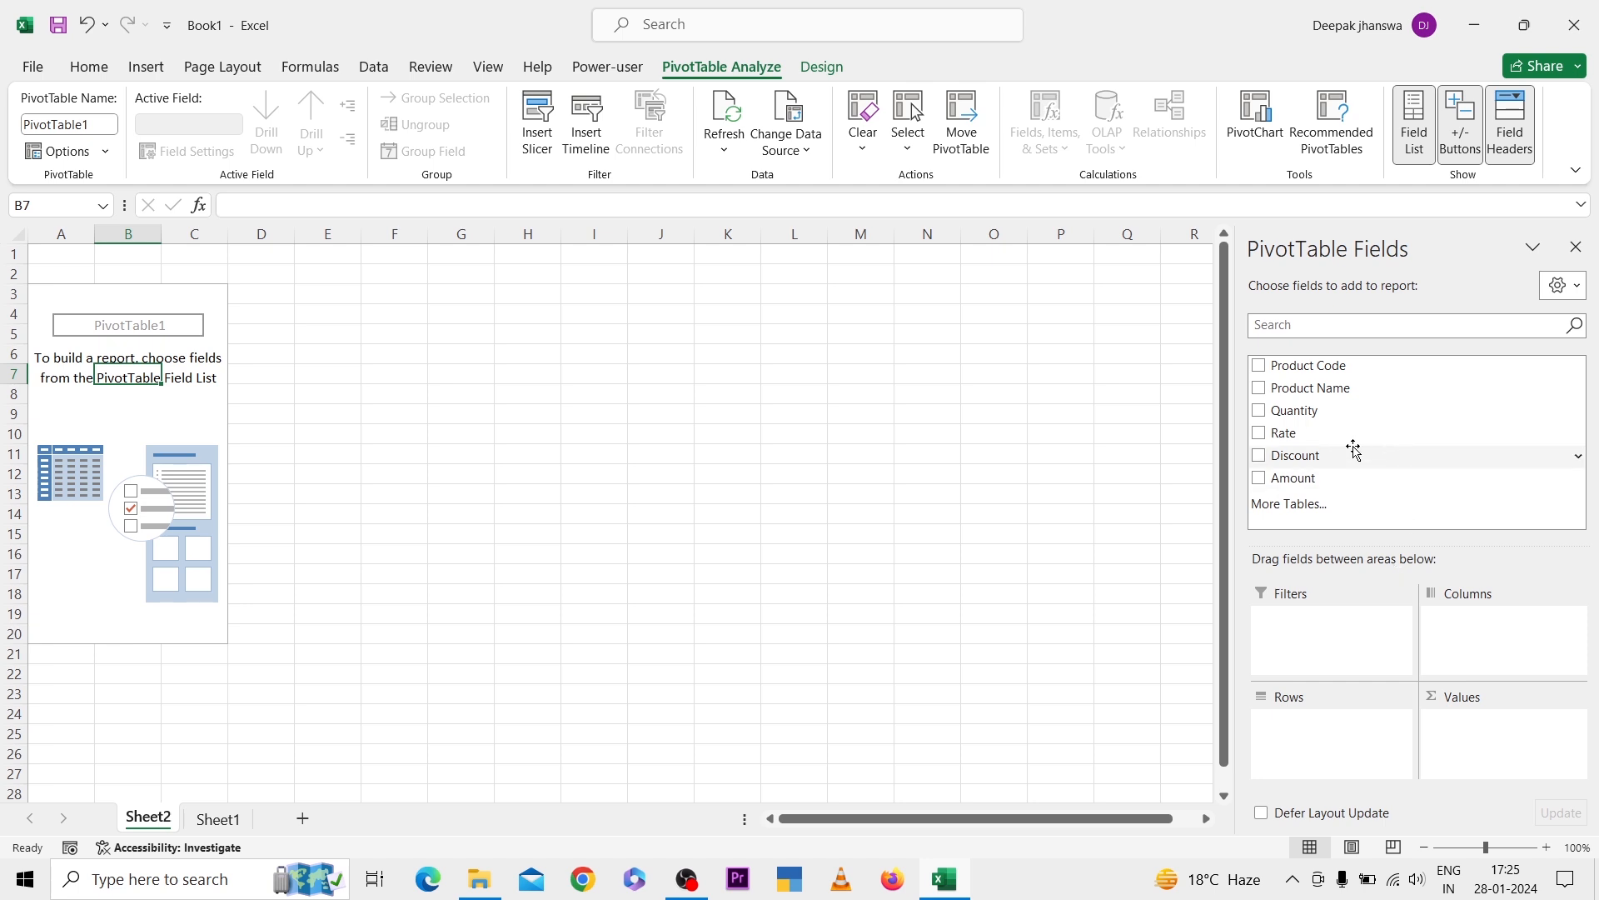
# - Add the Product Name field to the PivotTable, try it as columns, and return it to the rows area
pyautogui.click(1259, 389)
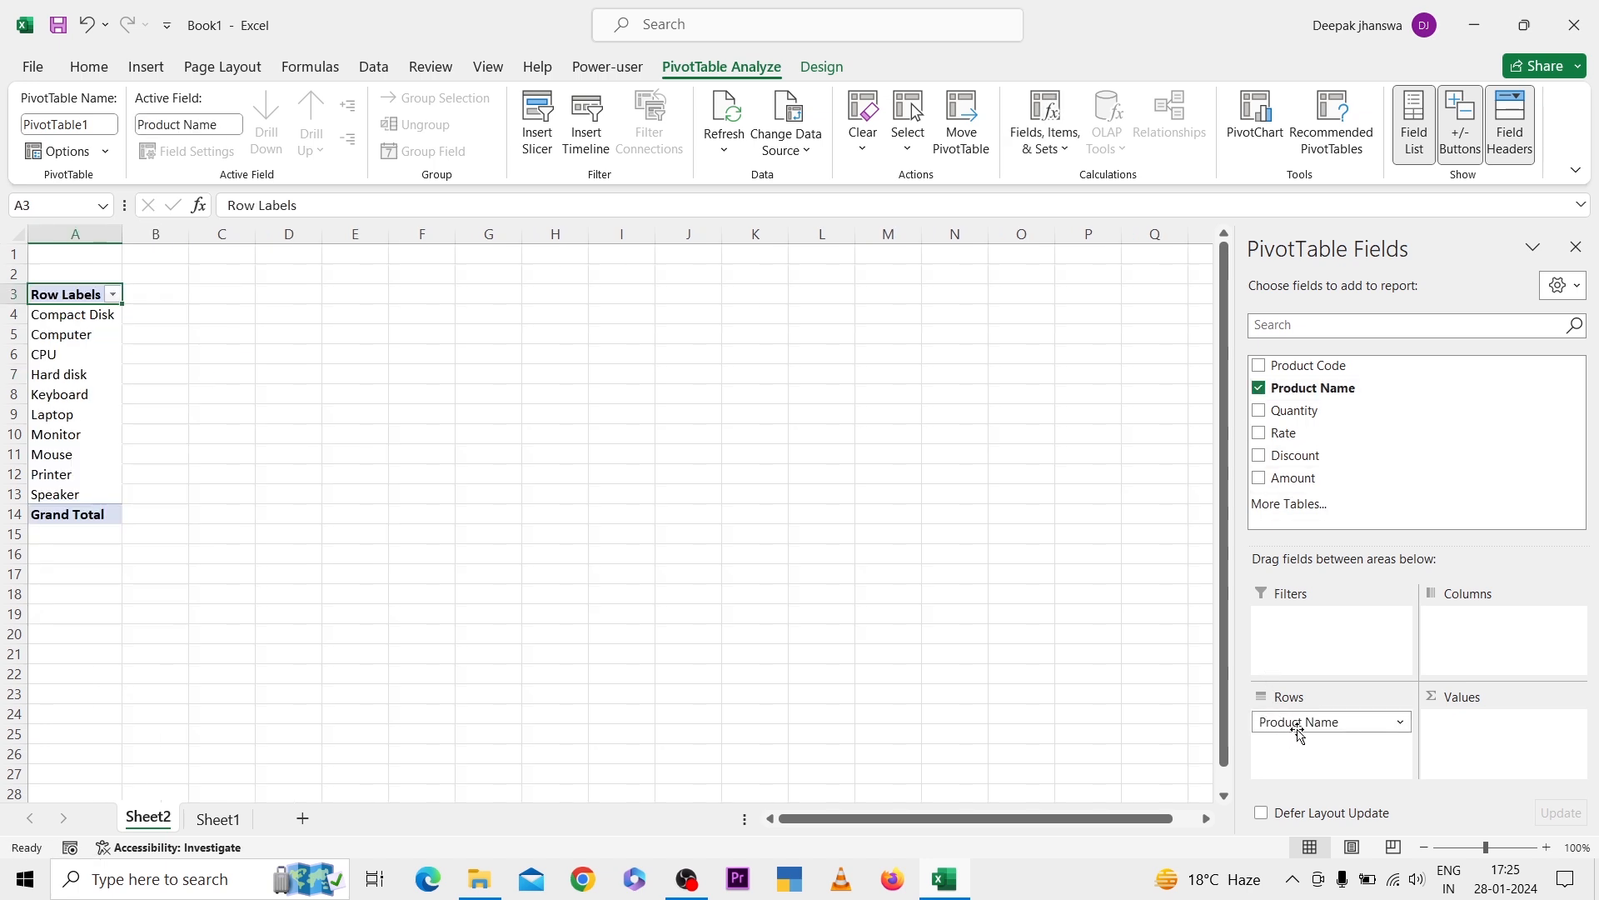
pyautogui.moveTo(1299, 731); pyautogui.dragTo(1458, 637)
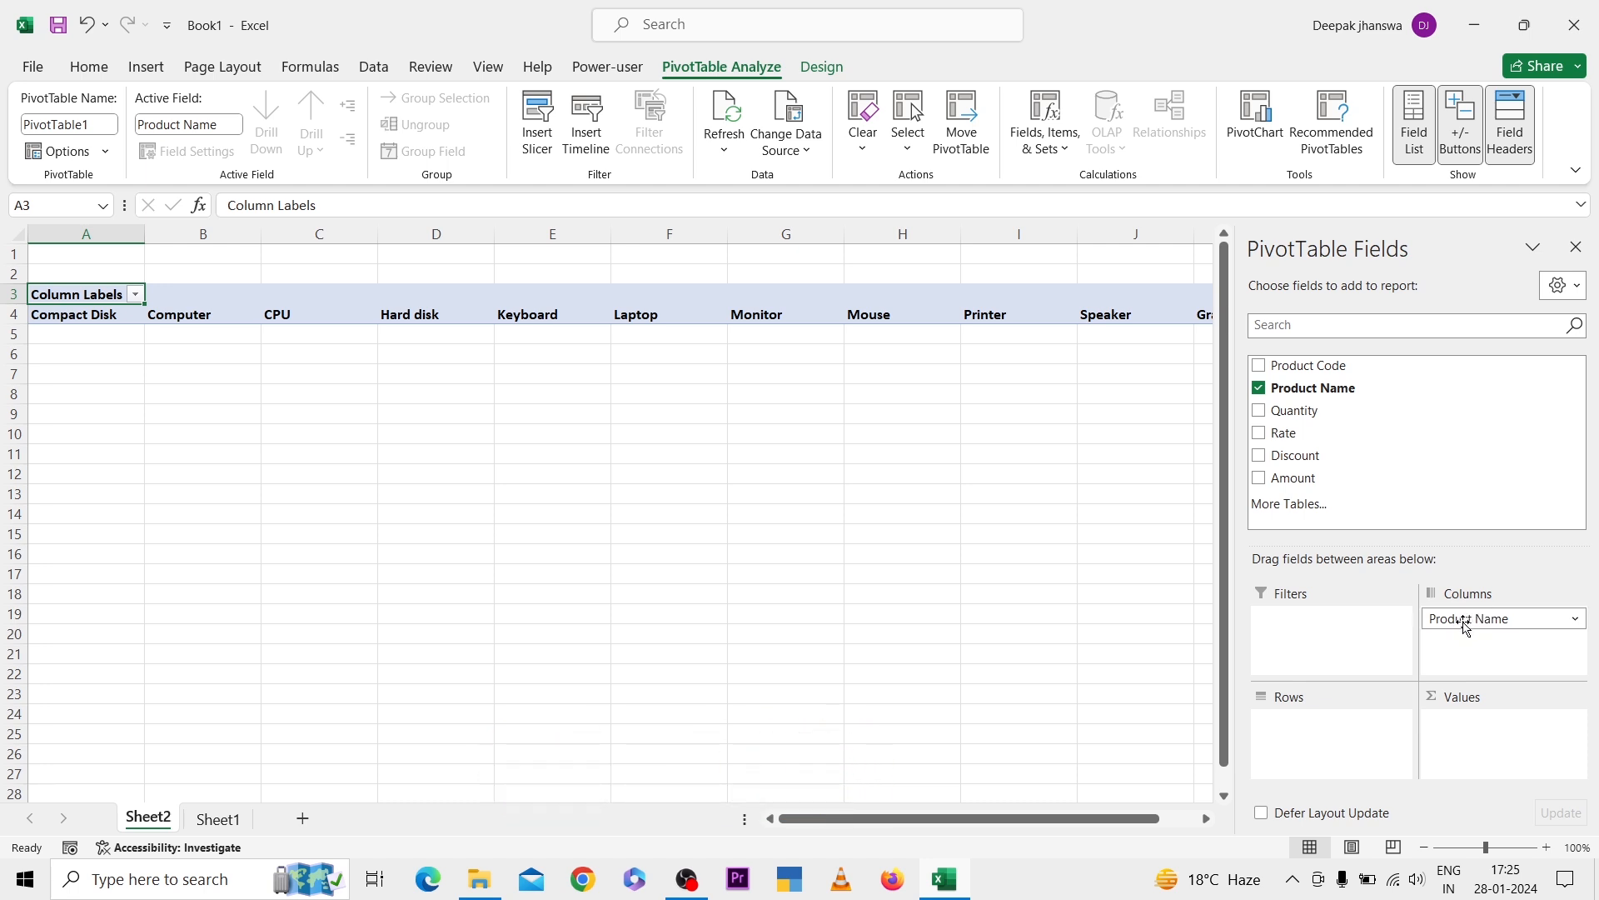
pyautogui.moveTo(1466, 627); pyautogui.dragTo(1458, 655)
pyautogui.moveTo(1316, 707); pyautogui.dragTo(1304, 744)
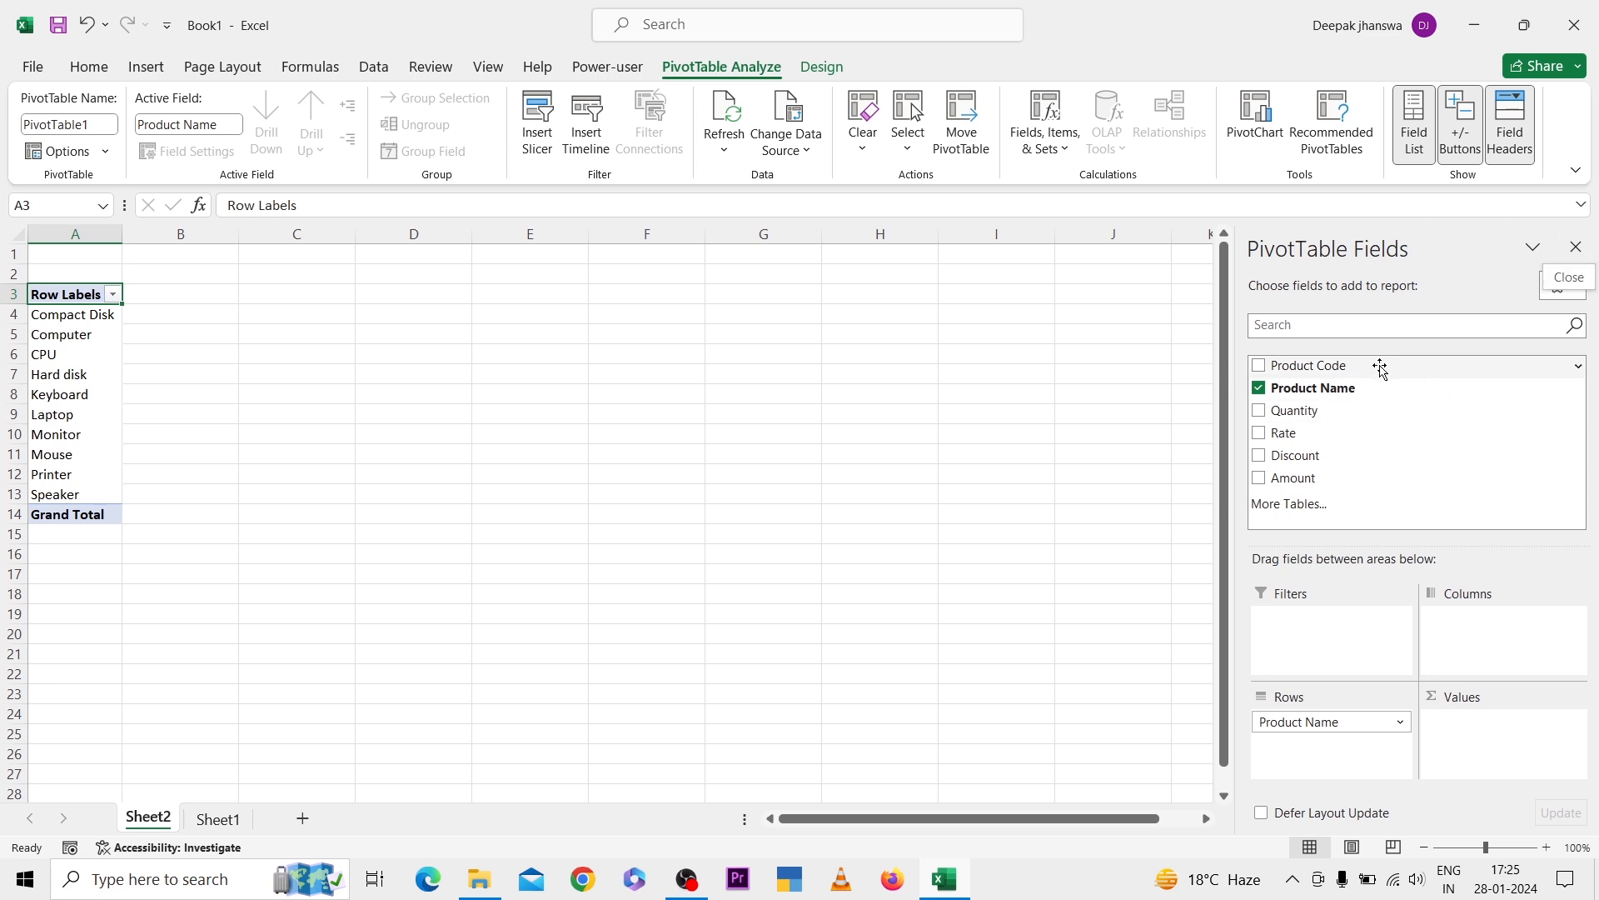
# - Try the other PivotTable field list layouts, restore Fields Section and Areas Section Stacked, and hide and reshow the field list
pyautogui.click(1554, 294)
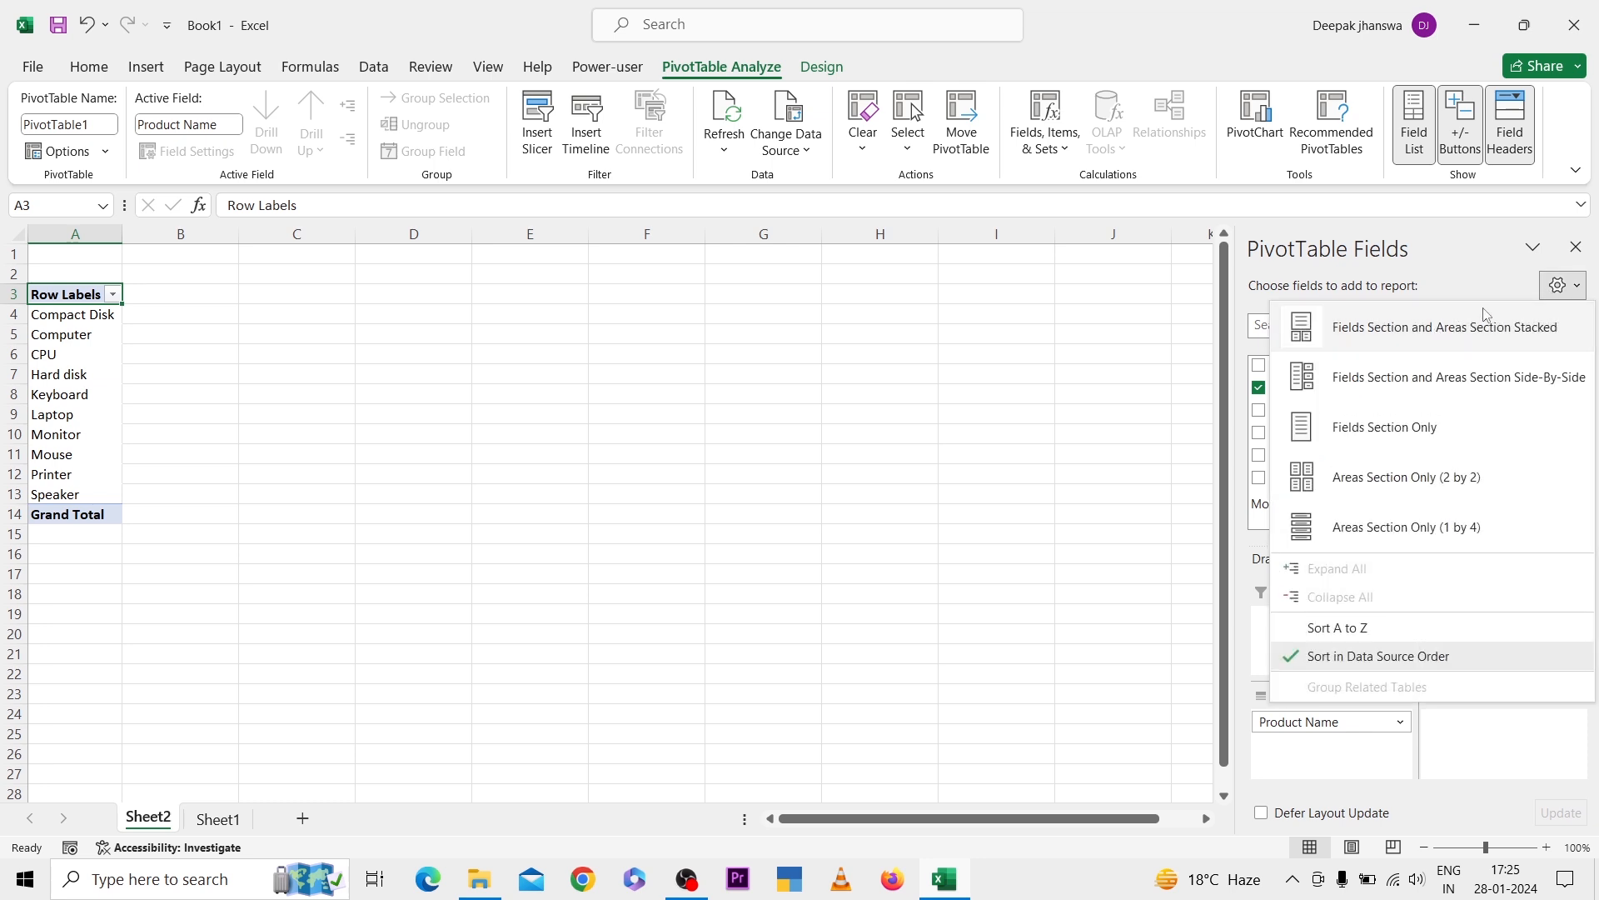
pyautogui.click(1387, 383)
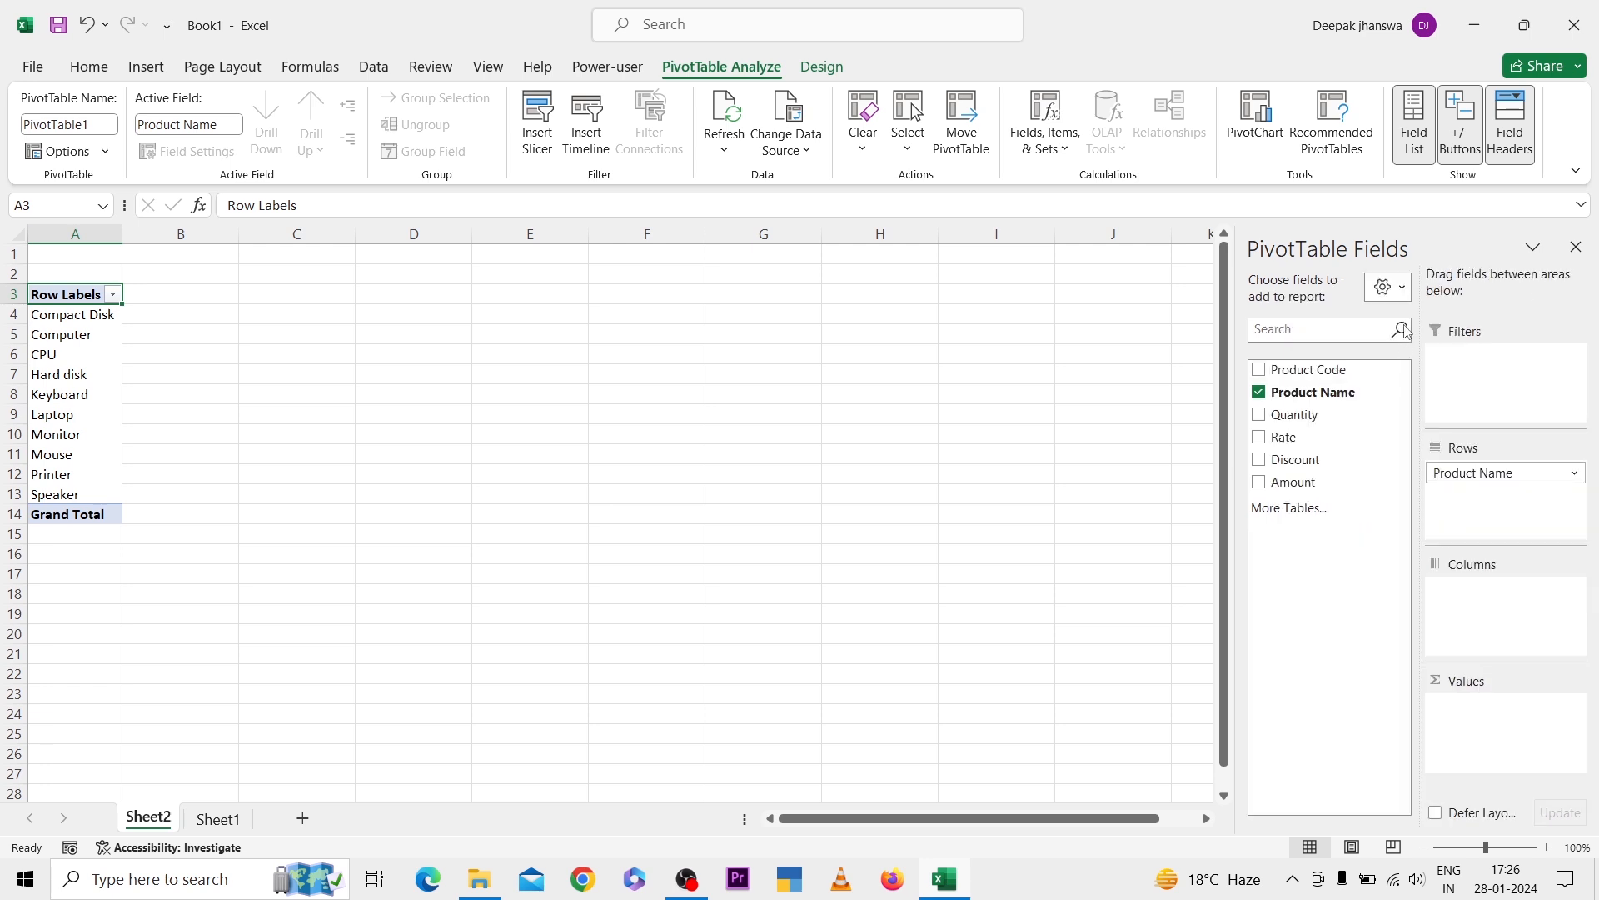
pyautogui.click(1389, 294)
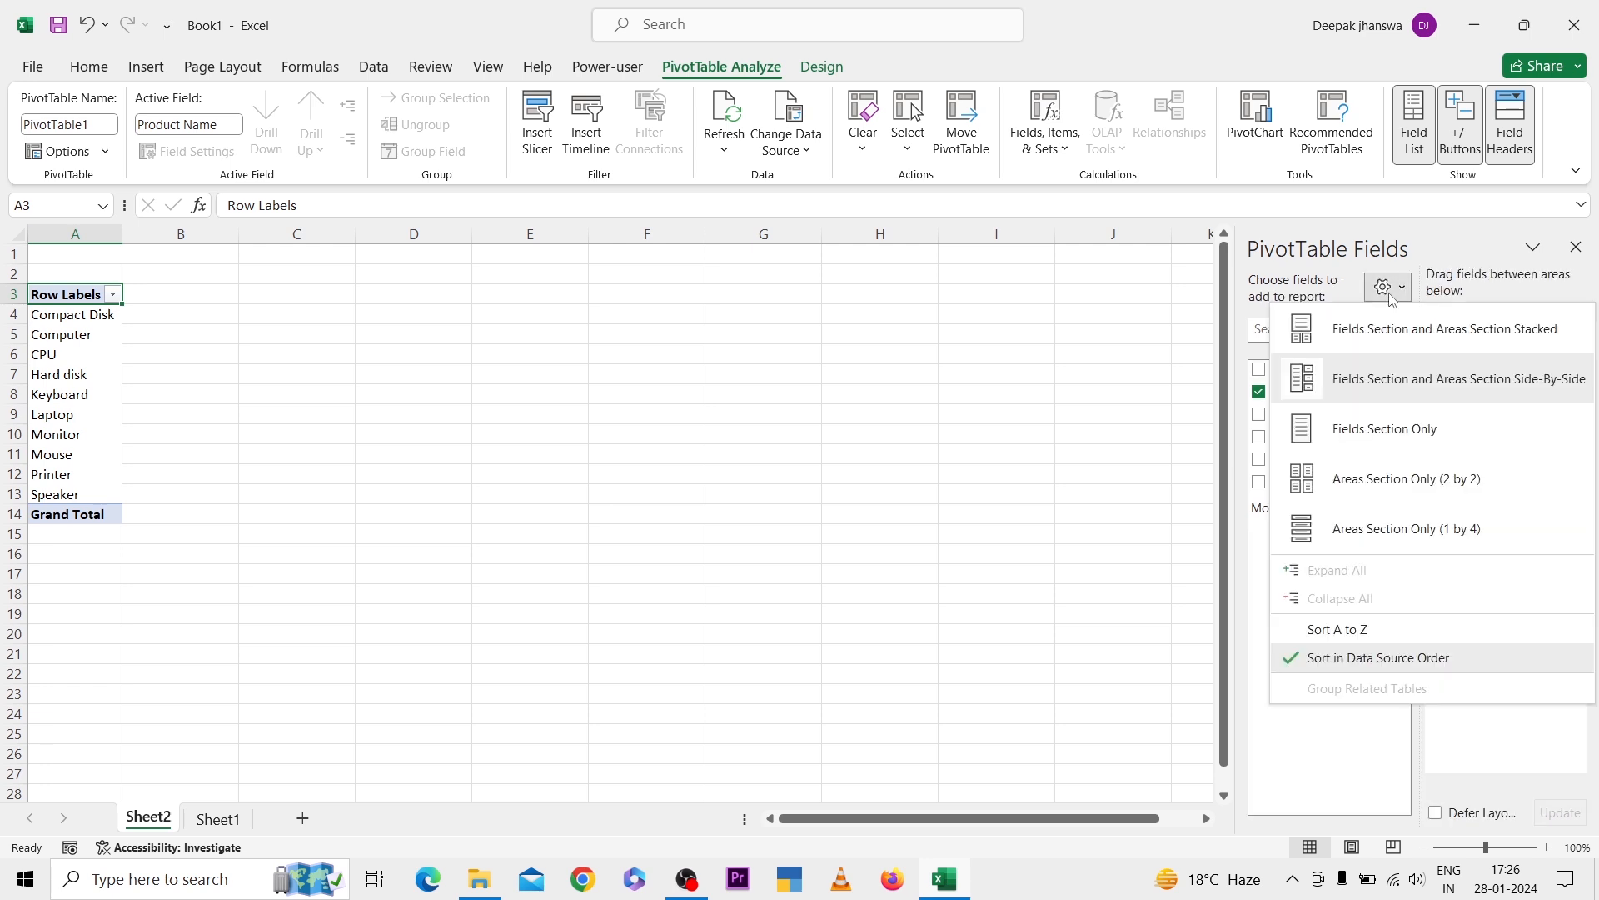
pyautogui.click(1359, 430)
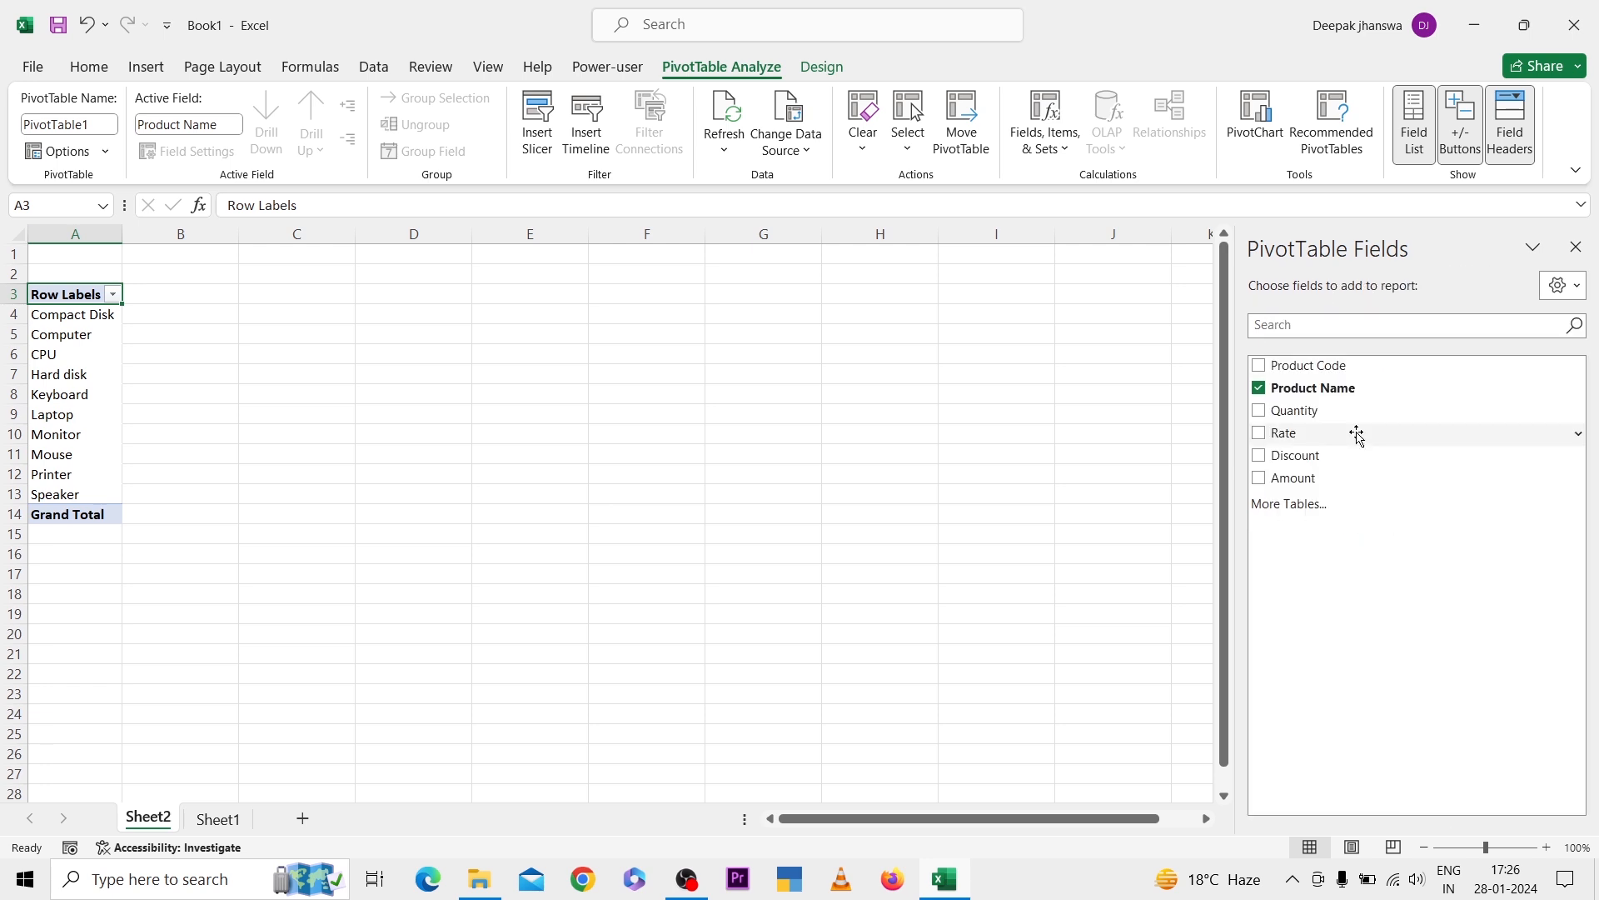
pyautogui.click(1563, 287)
pyautogui.click(1360, 483)
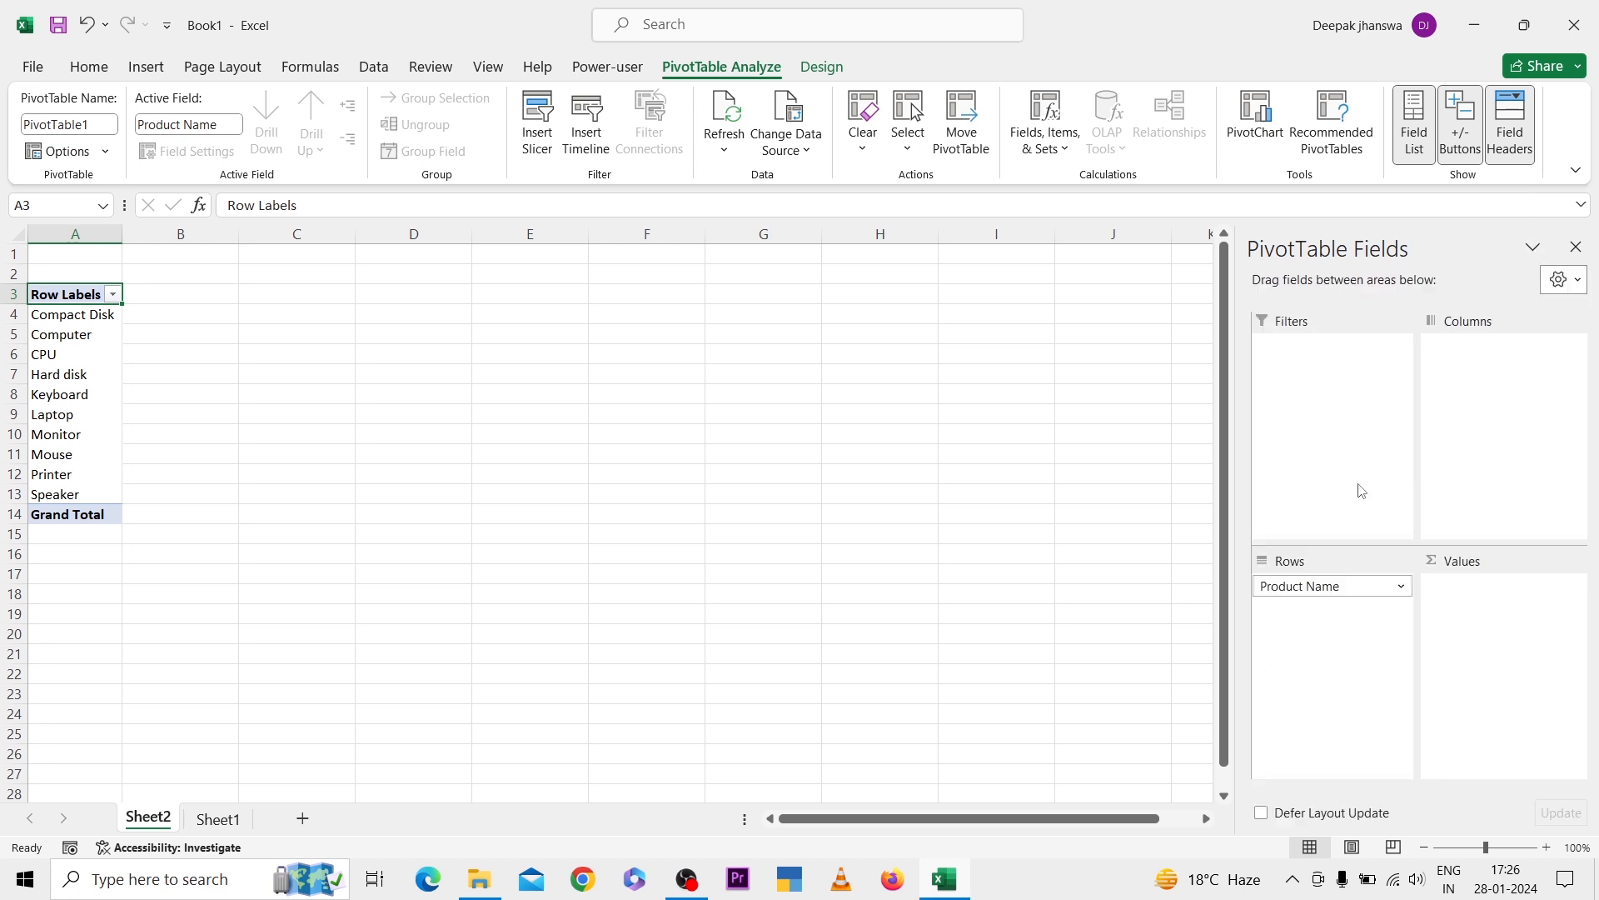
pyautogui.click(1555, 284)
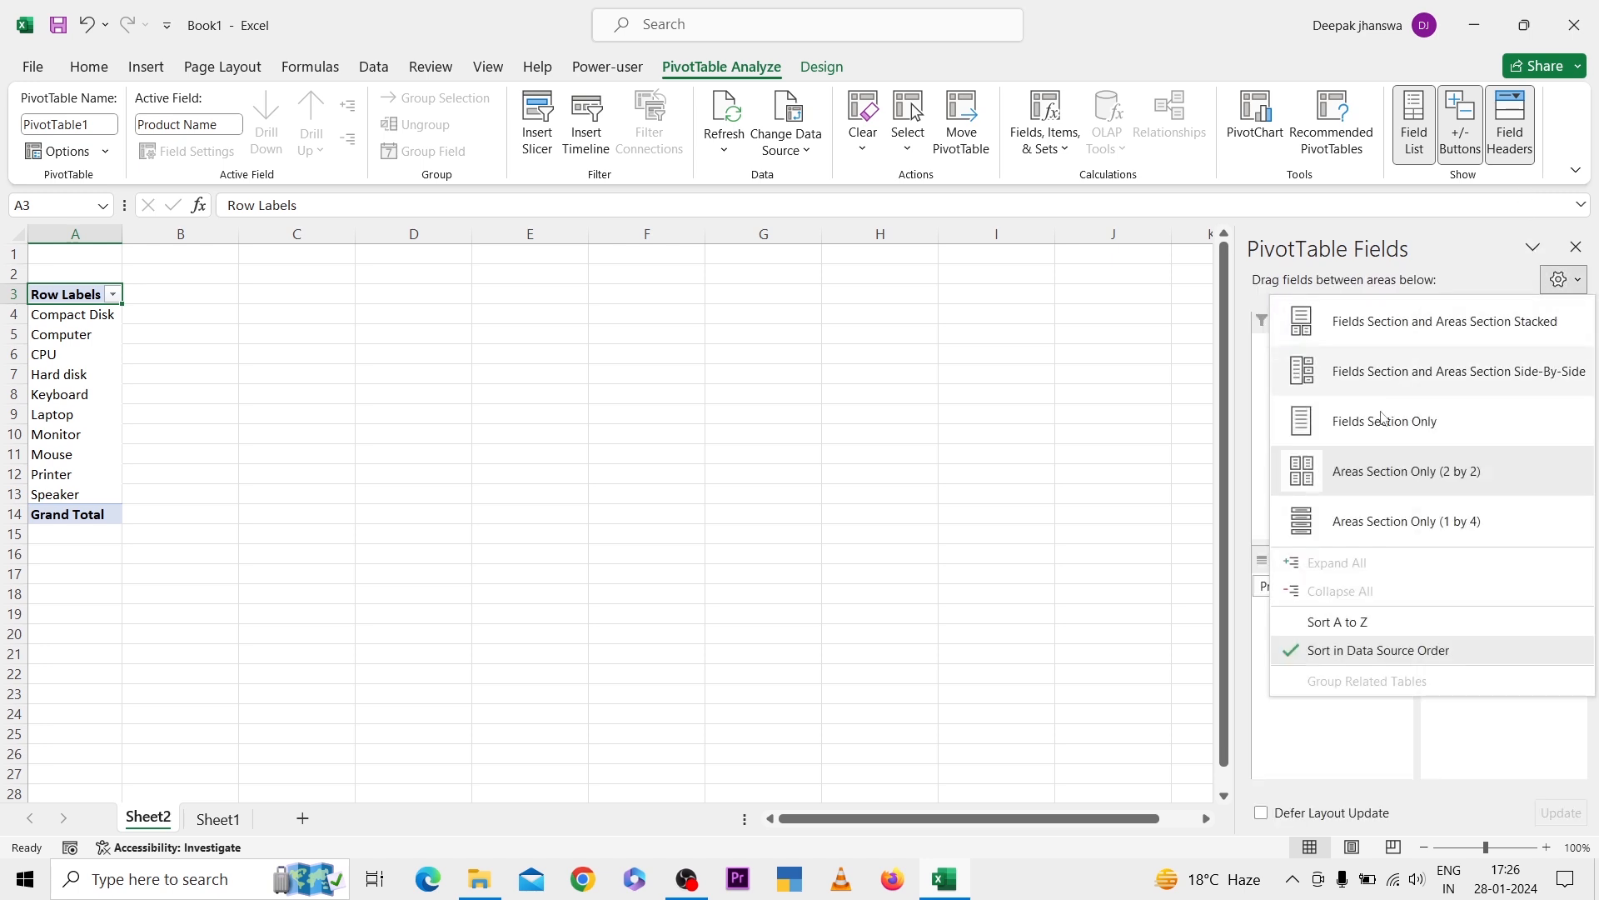
pyautogui.click(1347, 523)
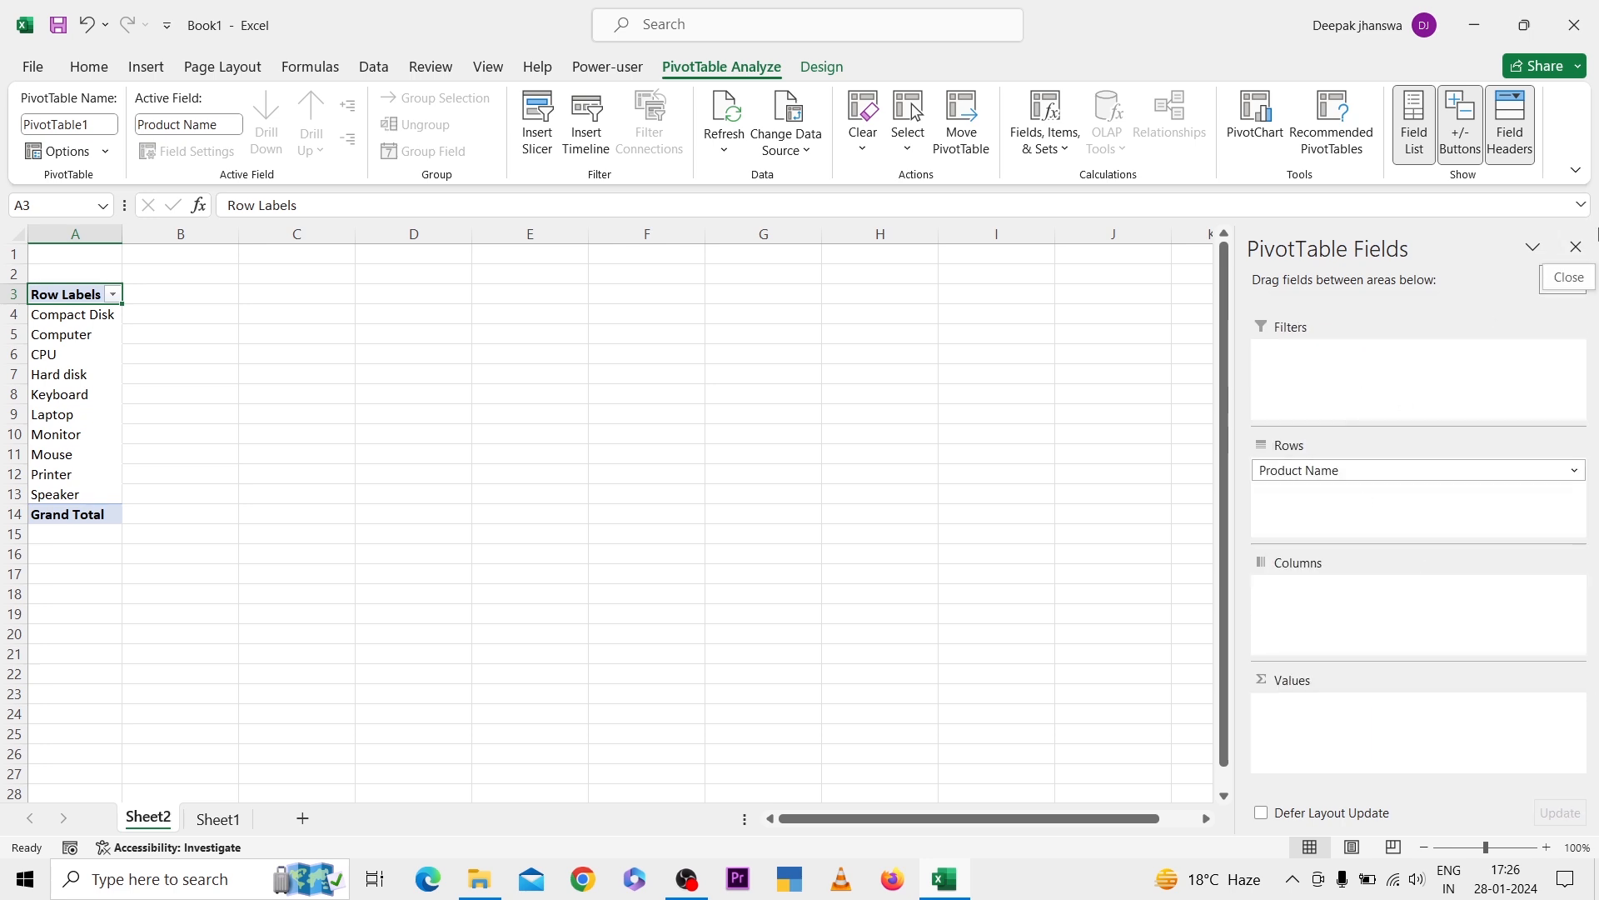
pyautogui.click(1560, 283)
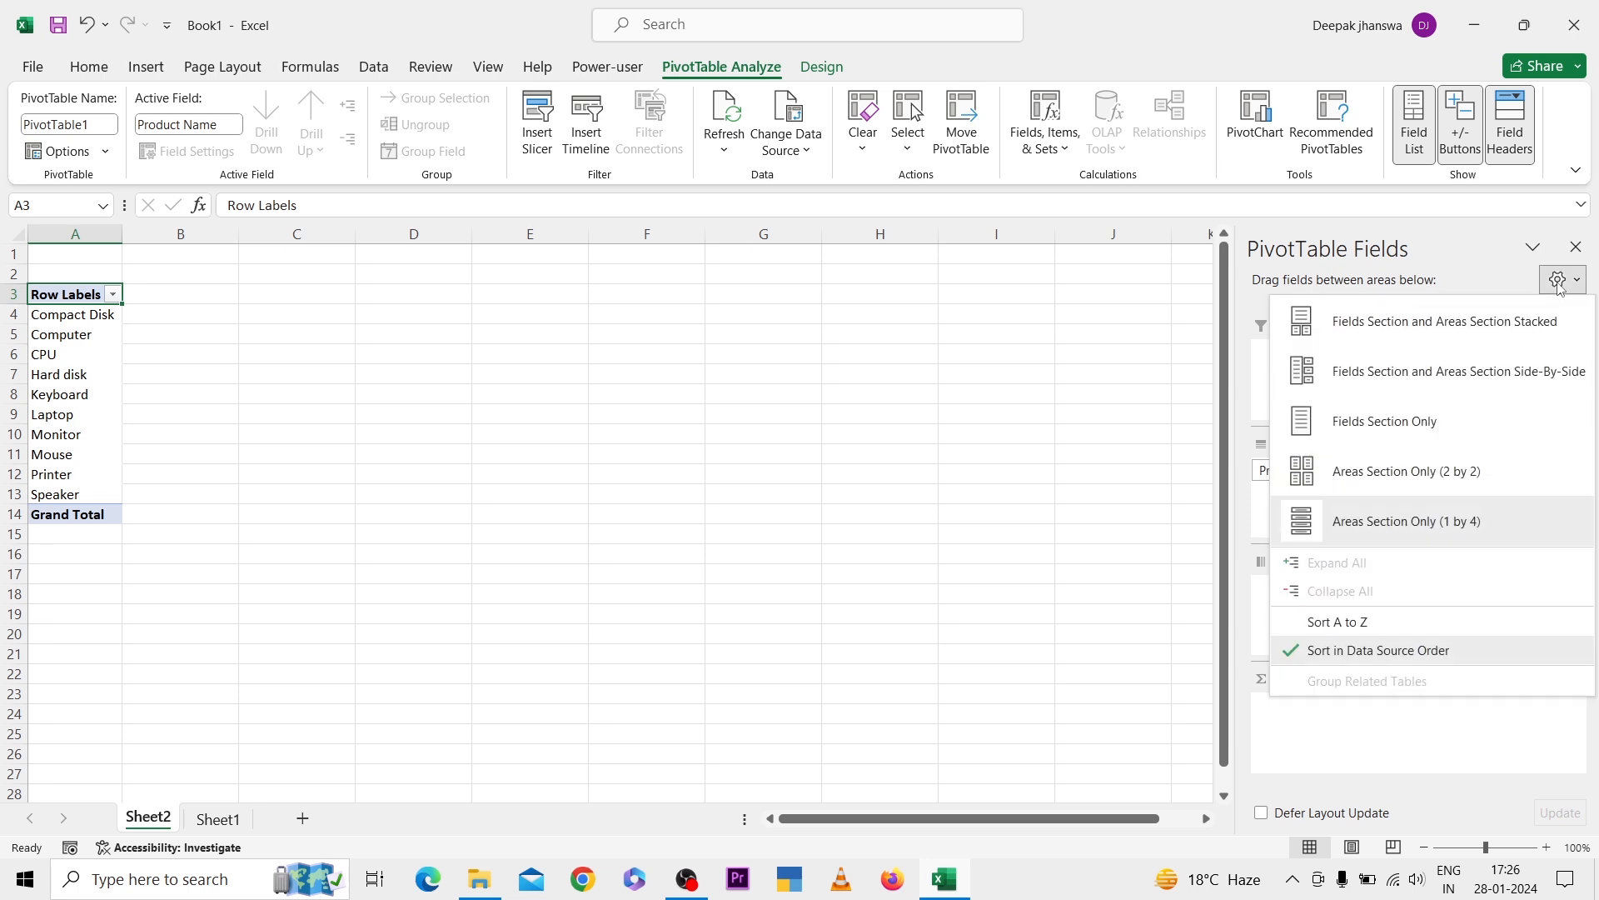
pyautogui.click(1372, 334)
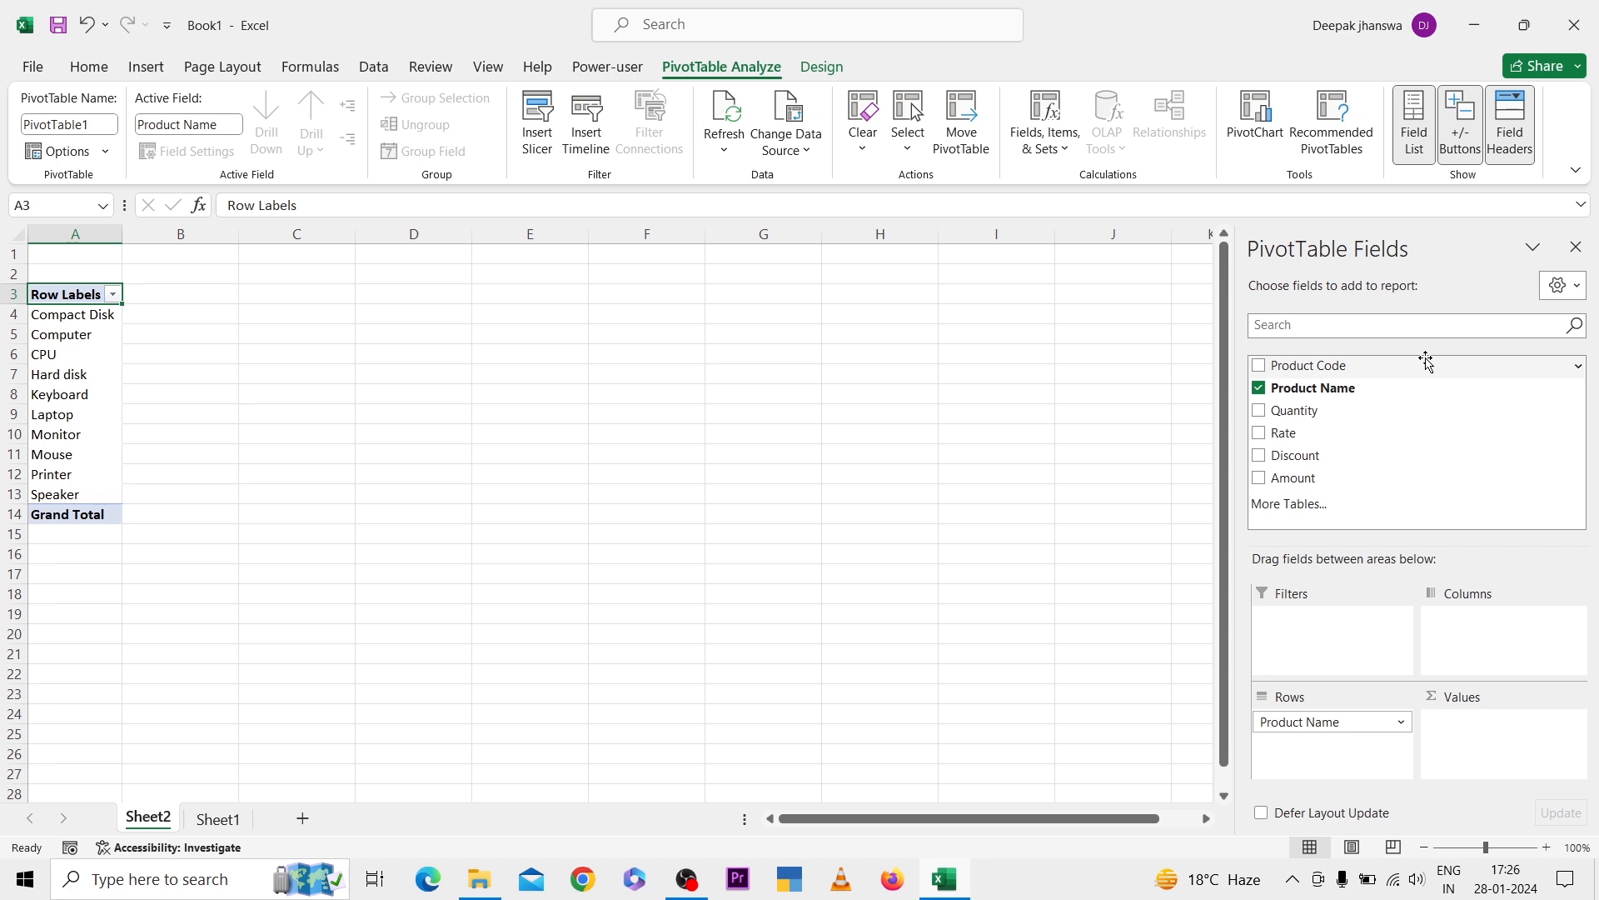
pyautogui.click(1575, 247)
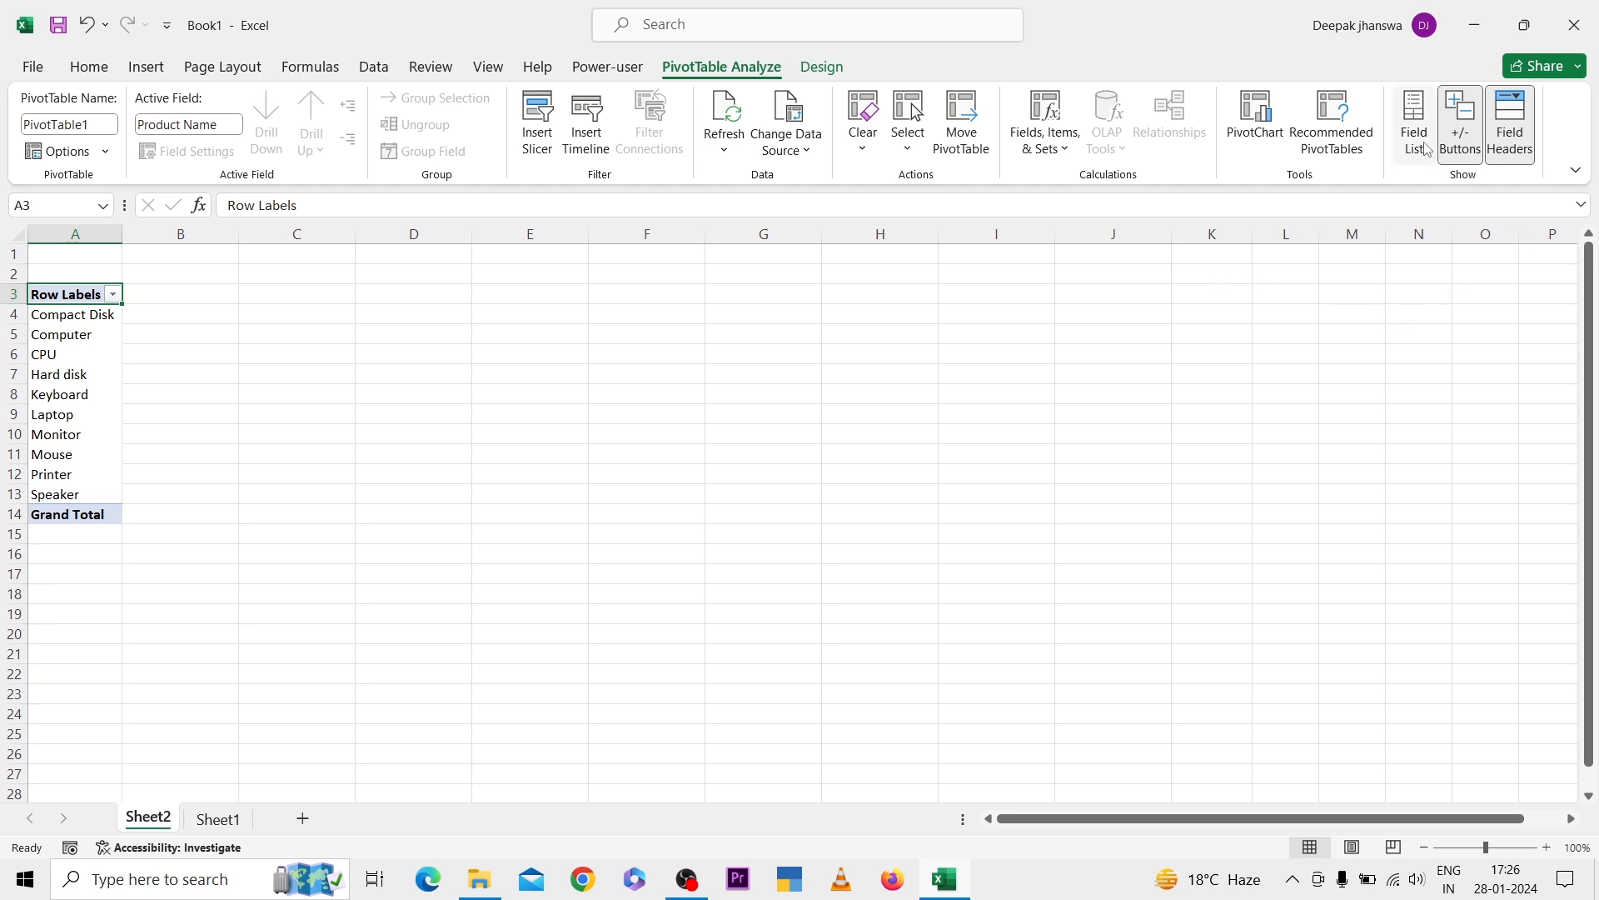
pyautogui.click(1418, 115)
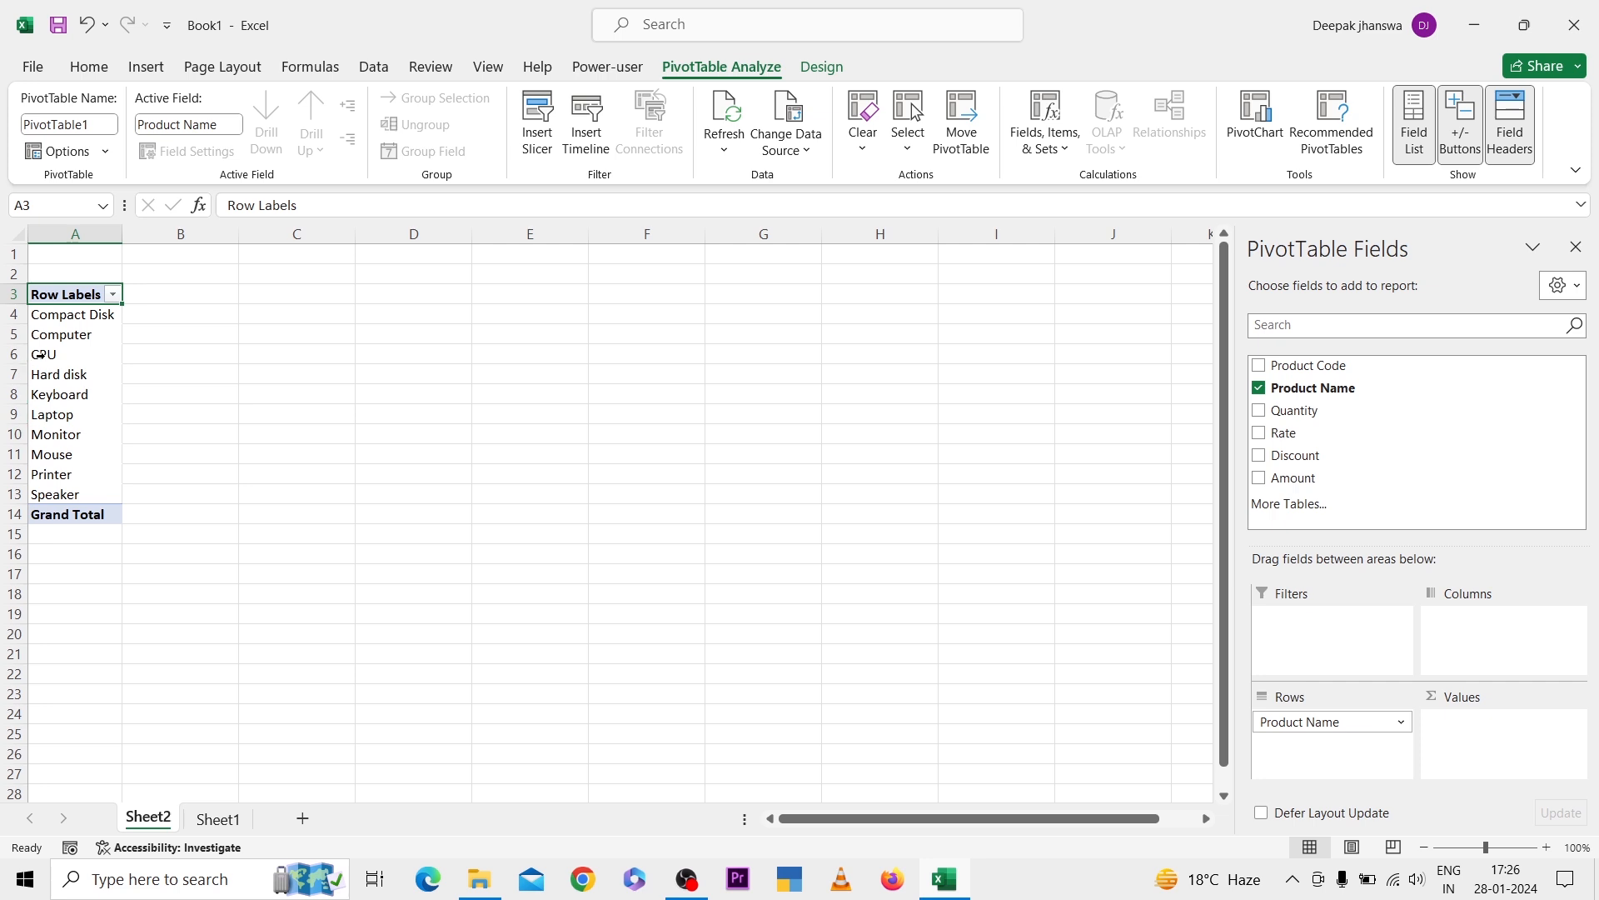
# - Add Rate and Quantity as summed values and Product Code as a second row field in the PivotTable
pyautogui.click(1259, 434)
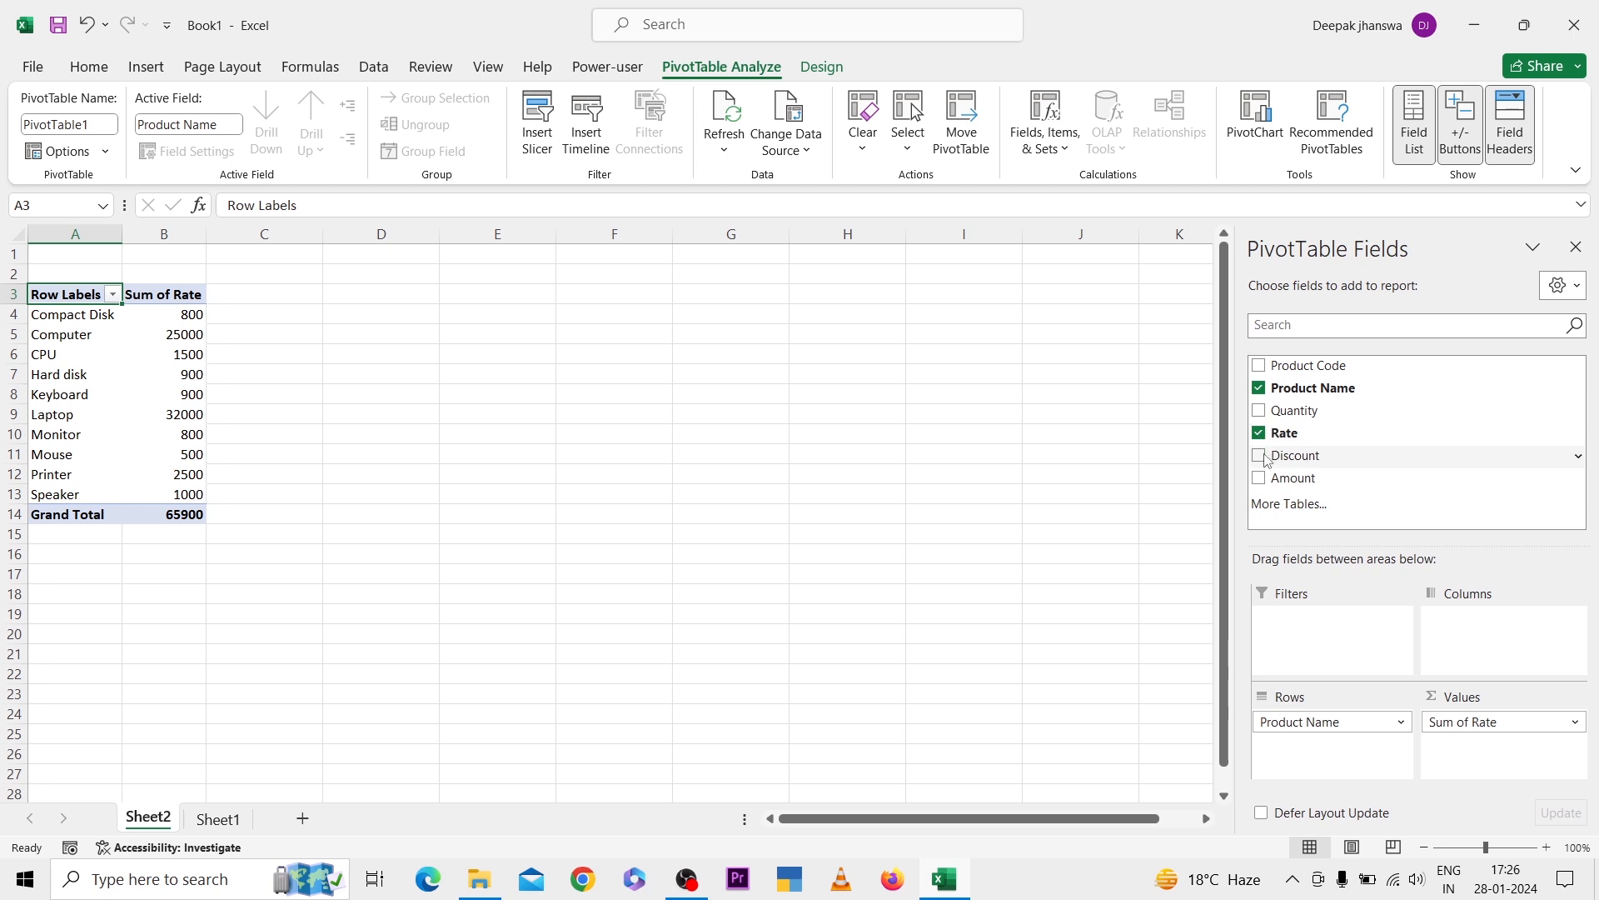
pyautogui.click(1259, 410)
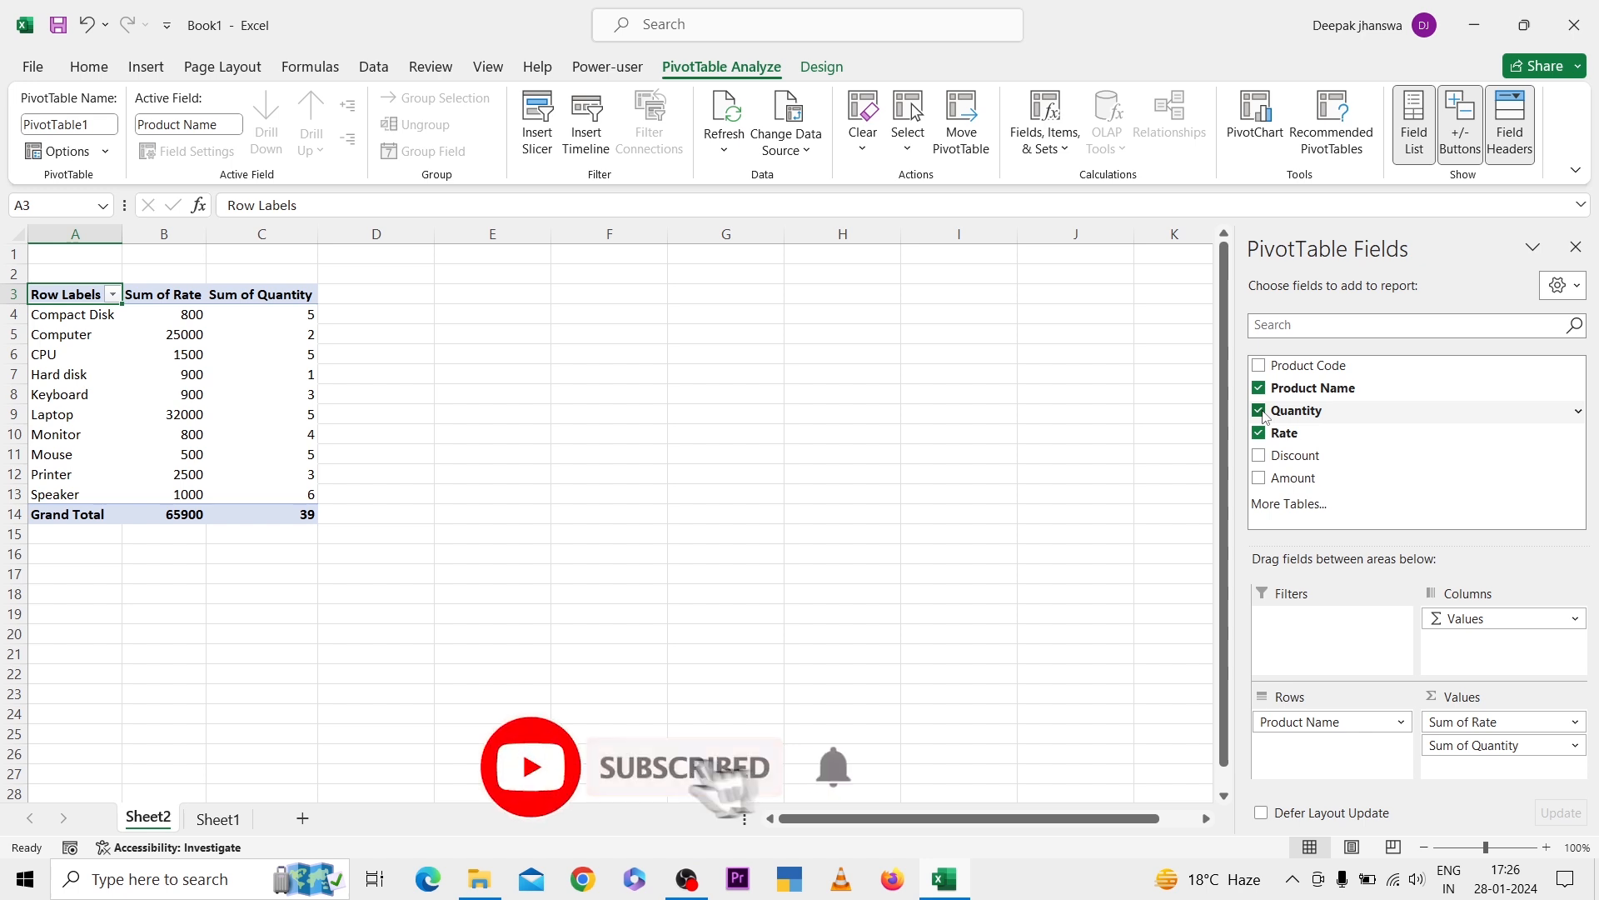
pyautogui.click(1260, 367)
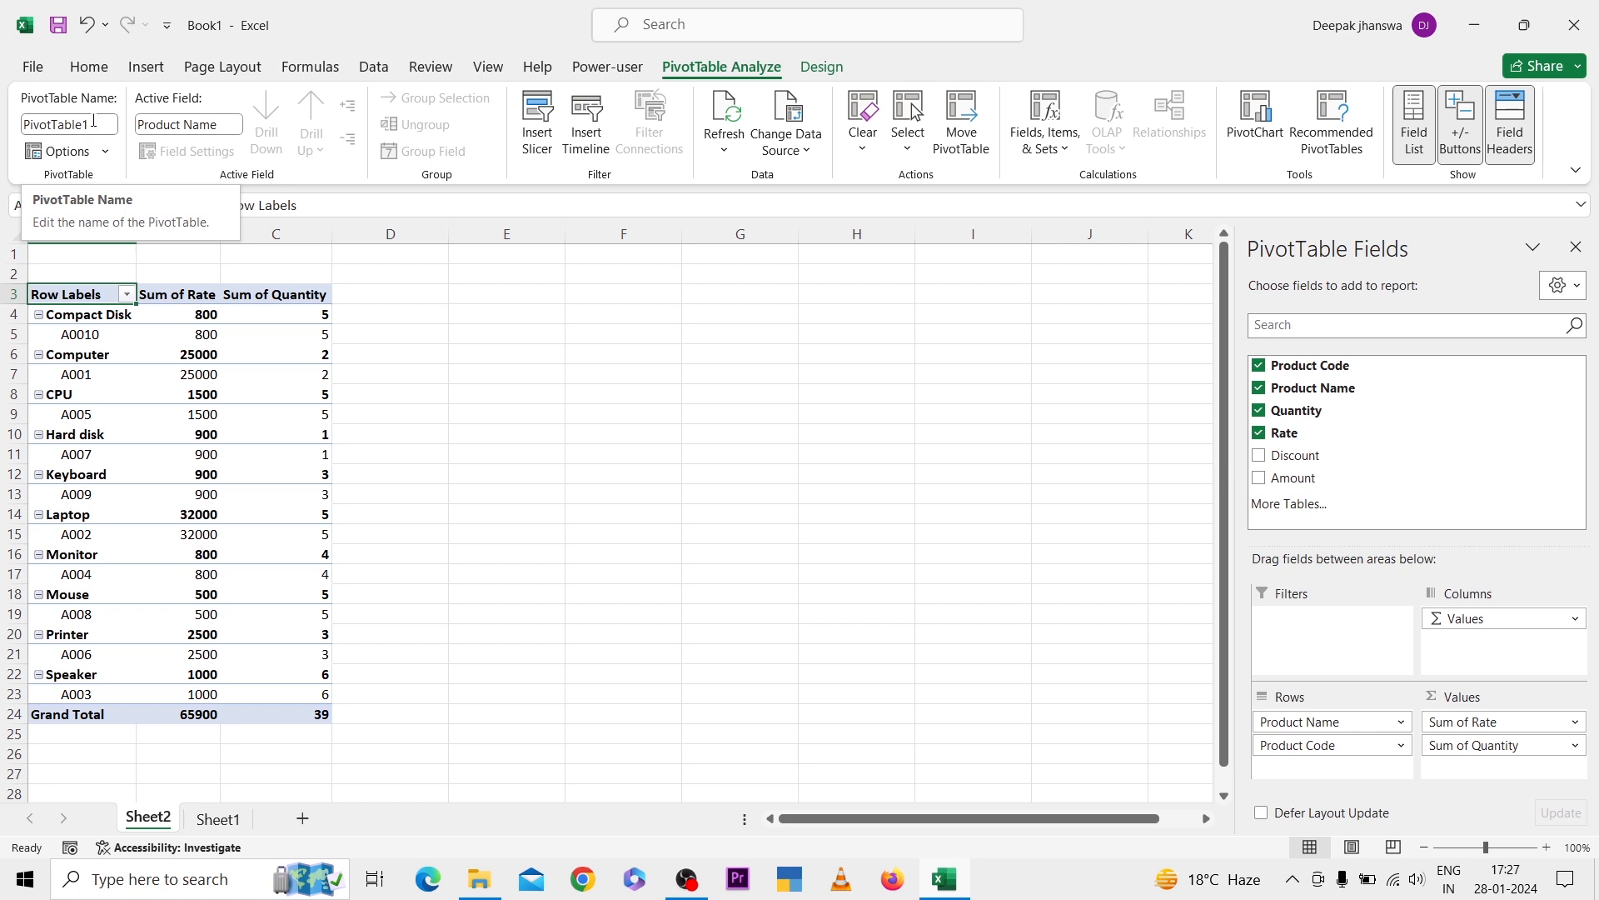
# - Review the PivotTable's options for display, totals and filters, layout and format, data, and printing, leaving them unchanged
pyautogui.click(59, 158)
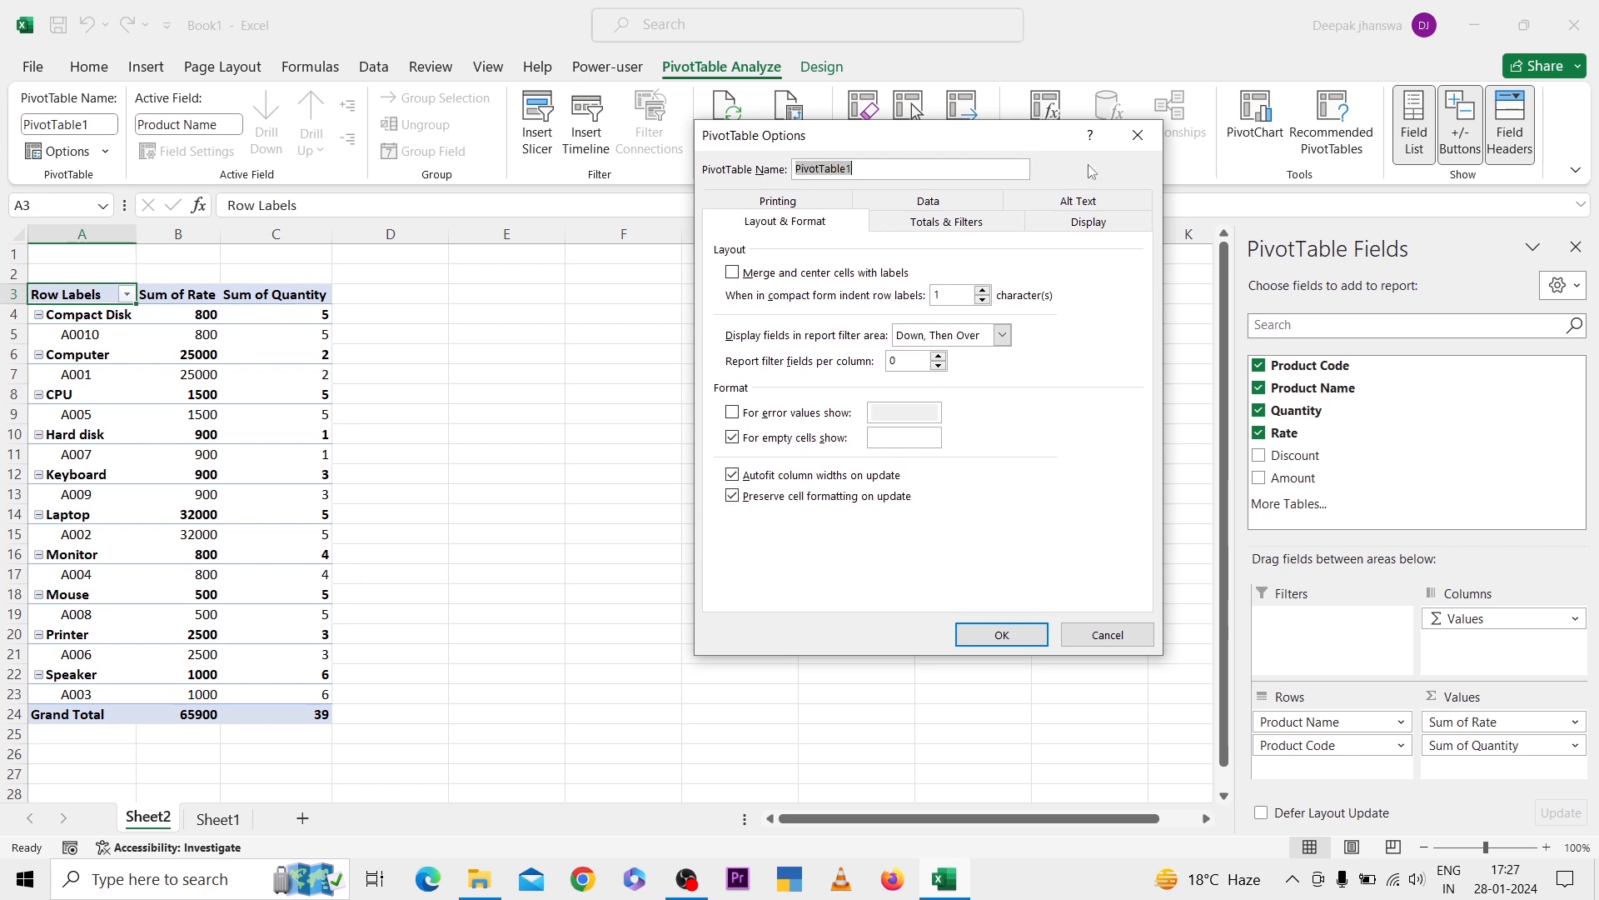
pyautogui.click(1051, 229)
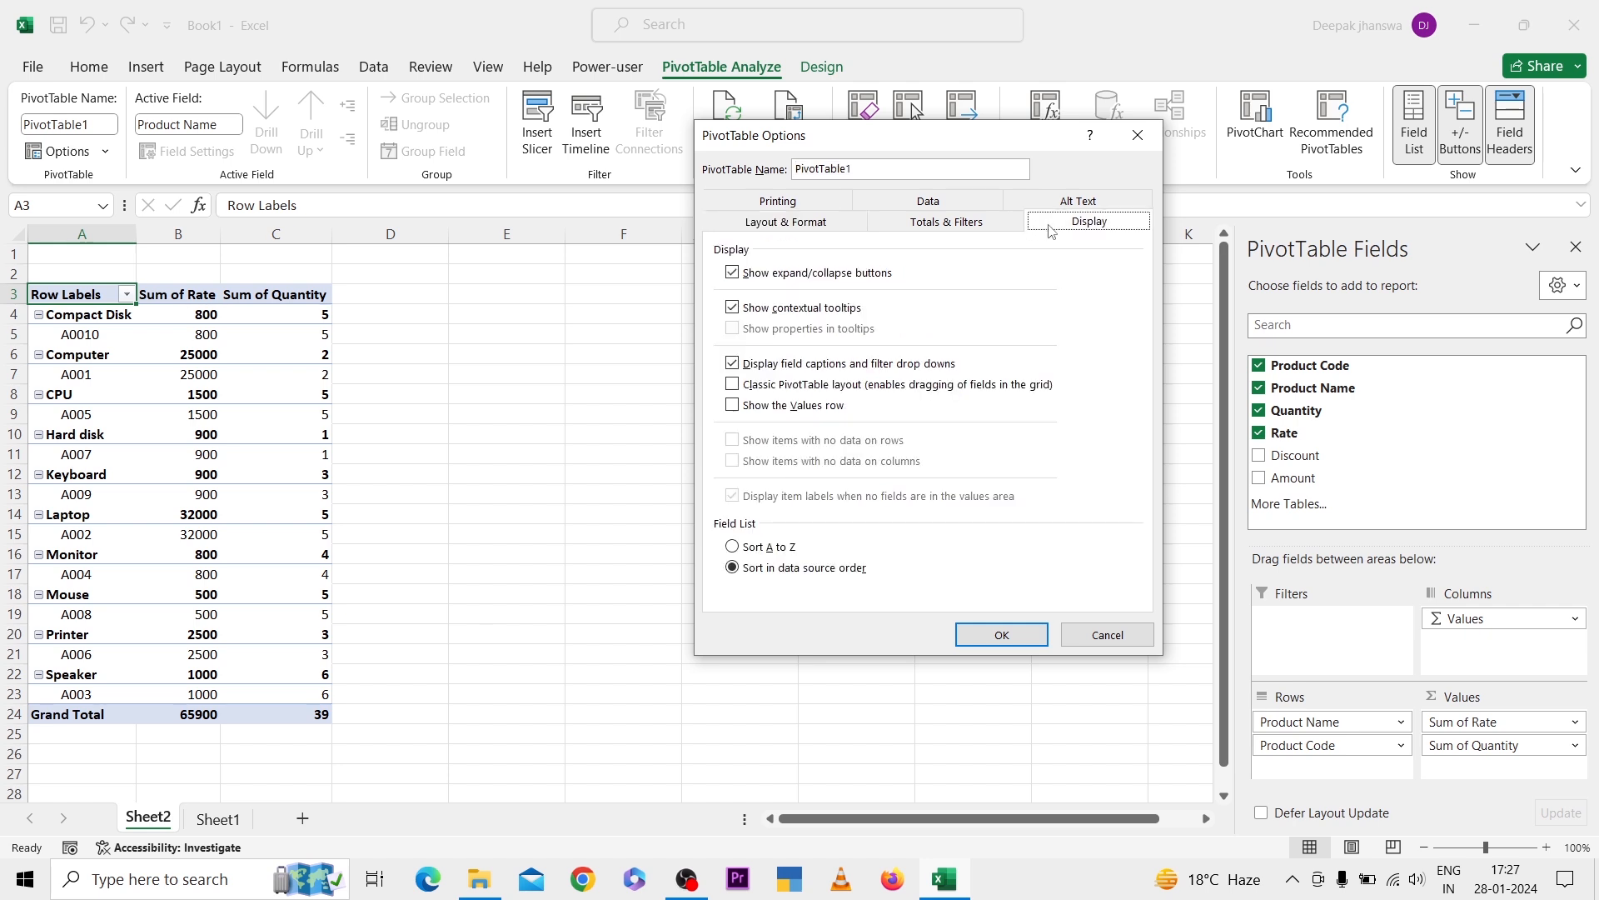
pyautogui.click(772, 548)
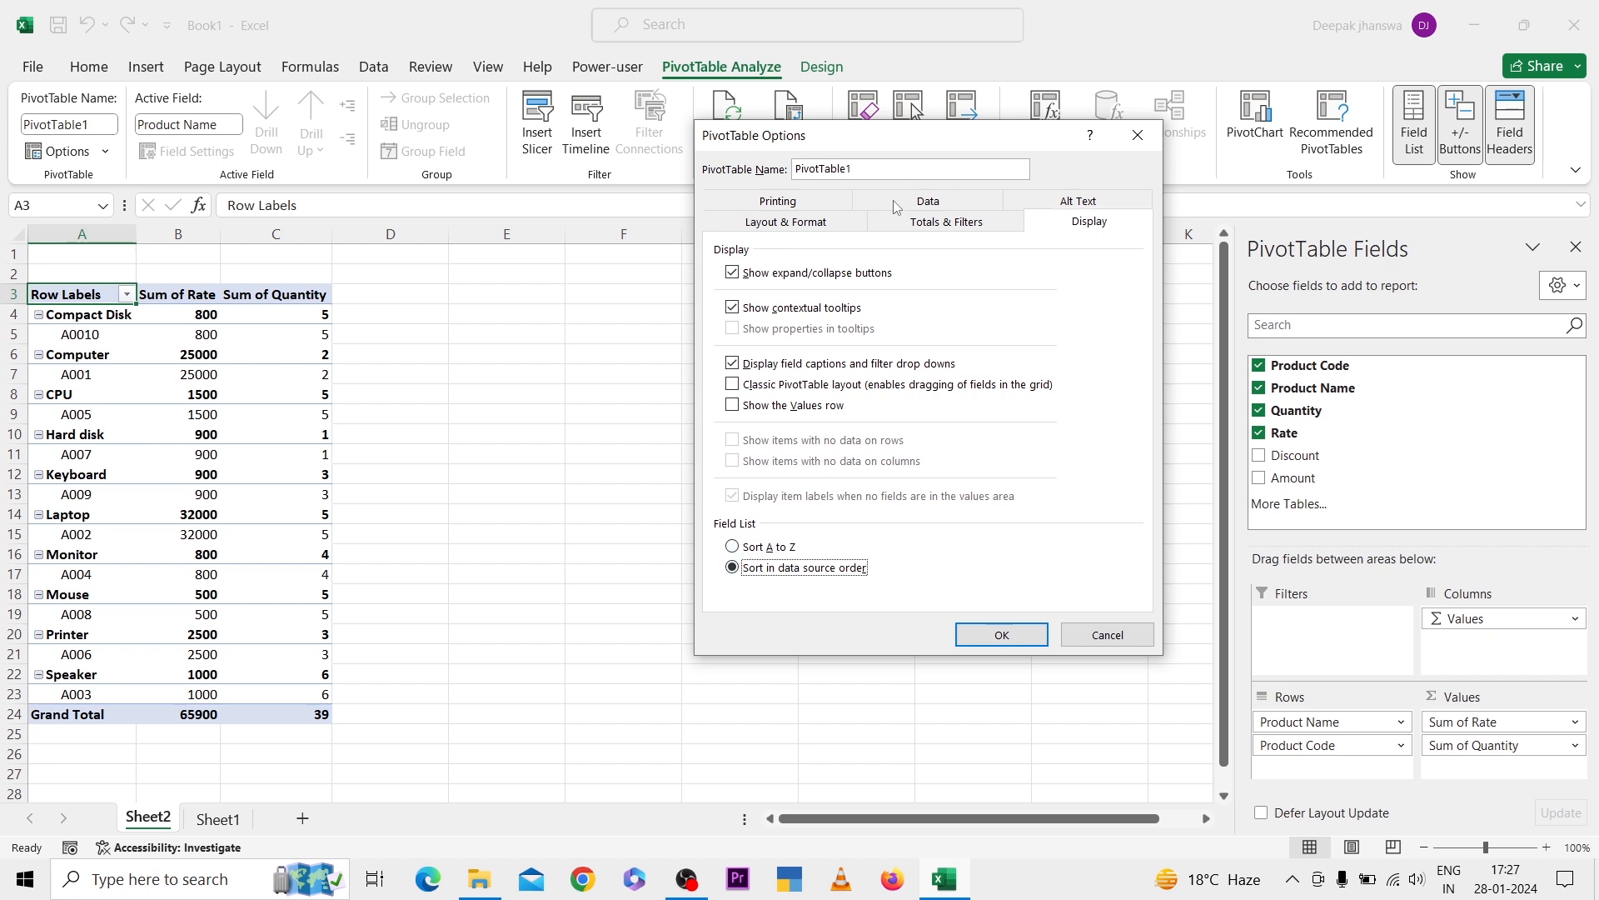
pyautogui.click(923, 223)
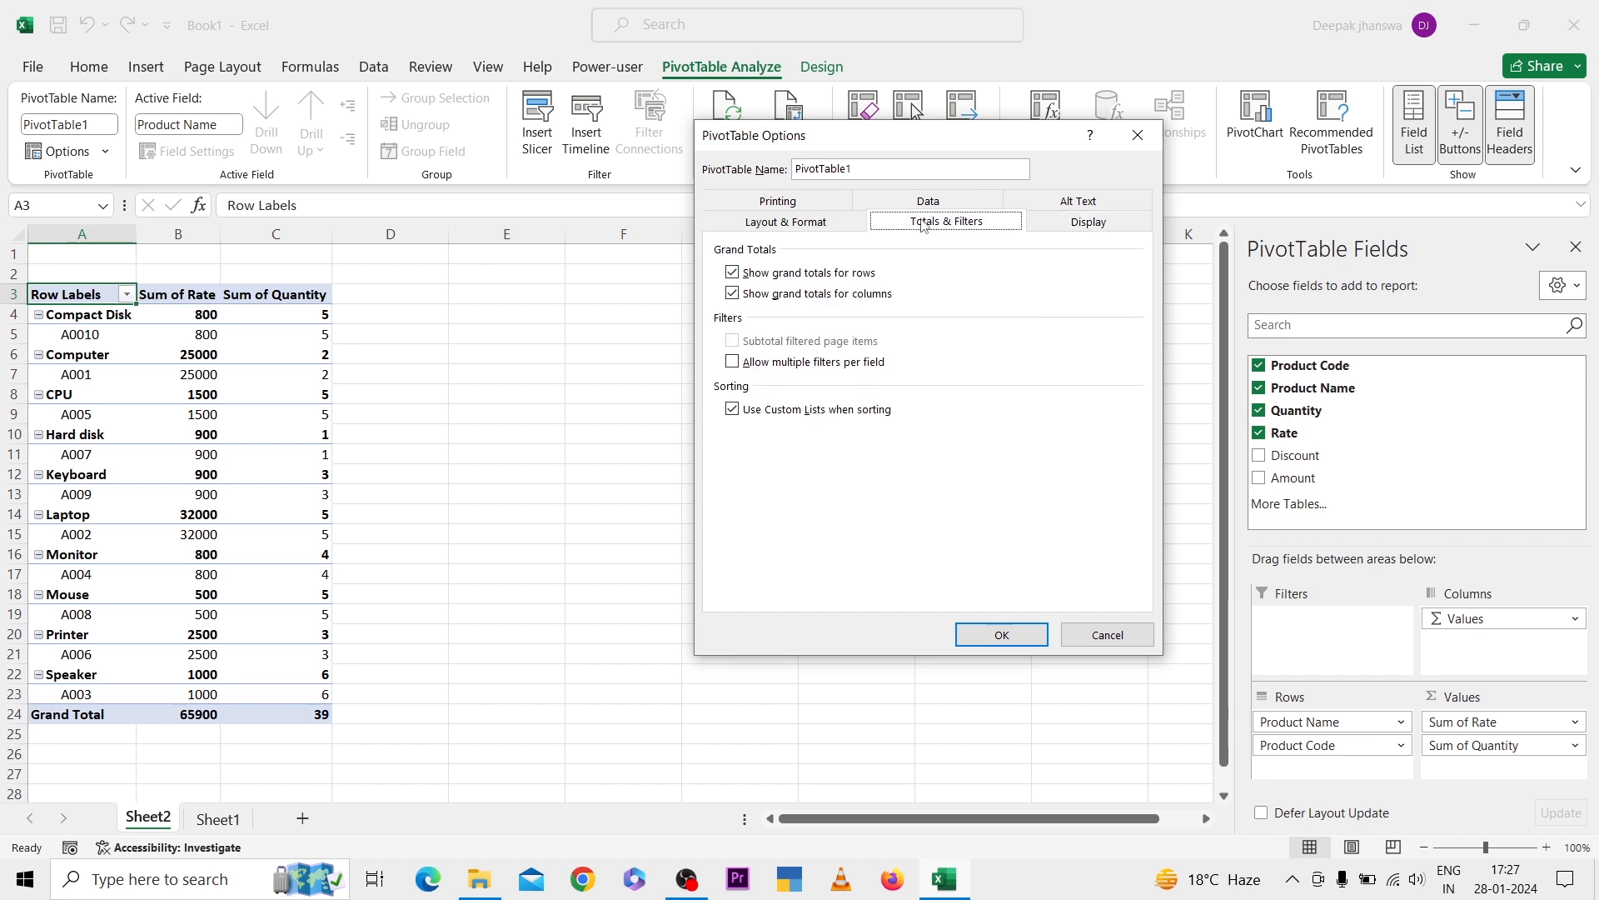
pyautogui.click(817, 225)
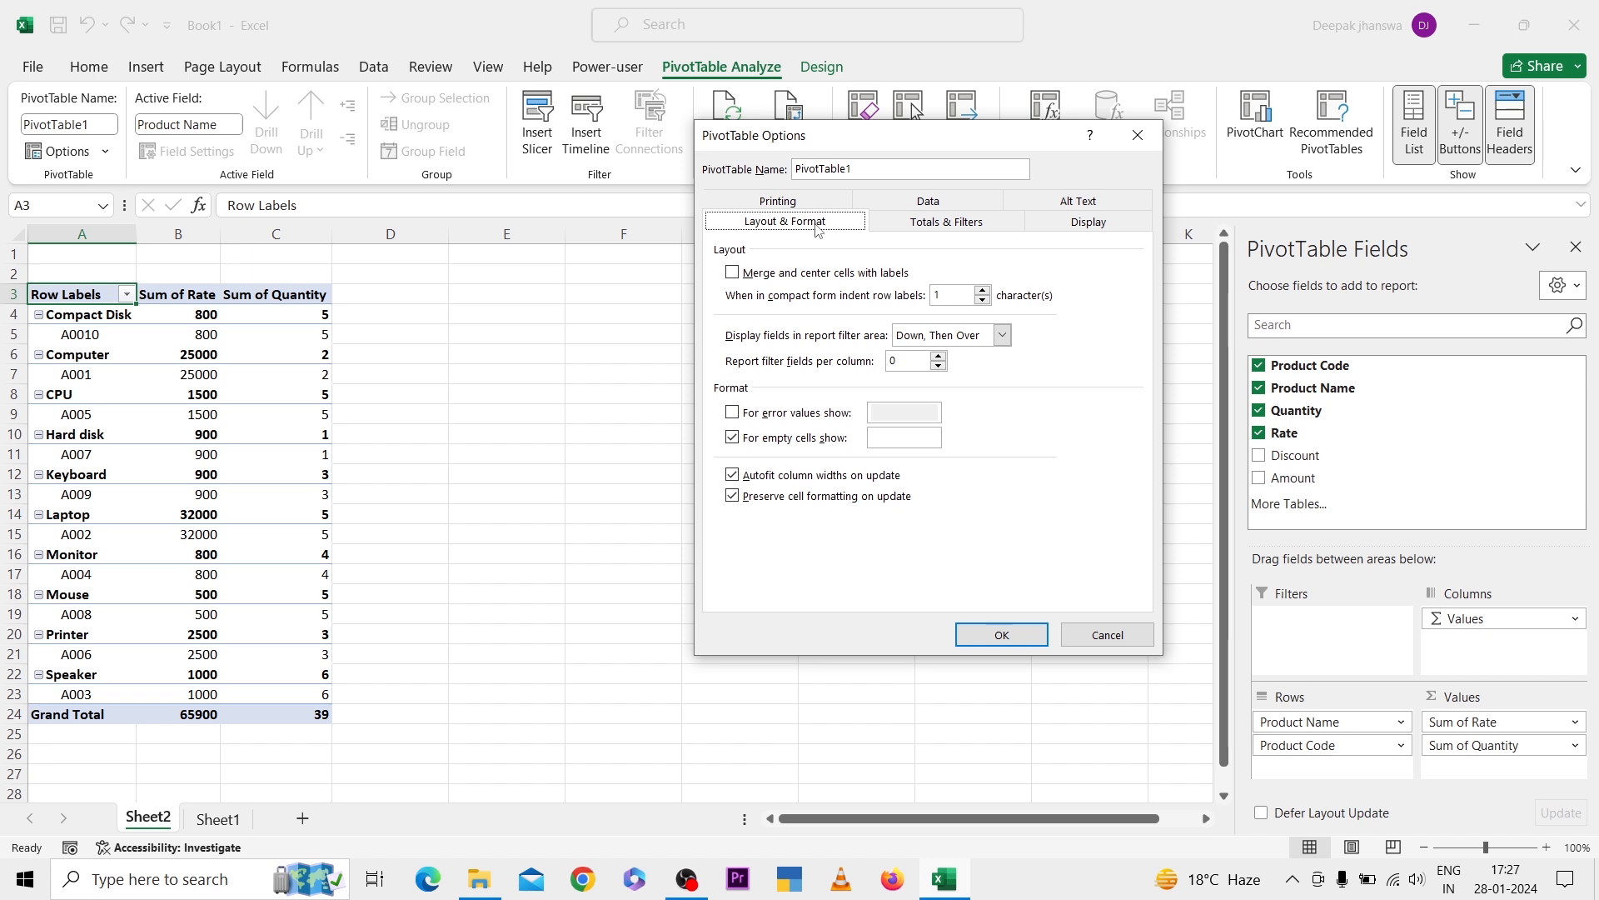
pyautogui.click(931, 203)
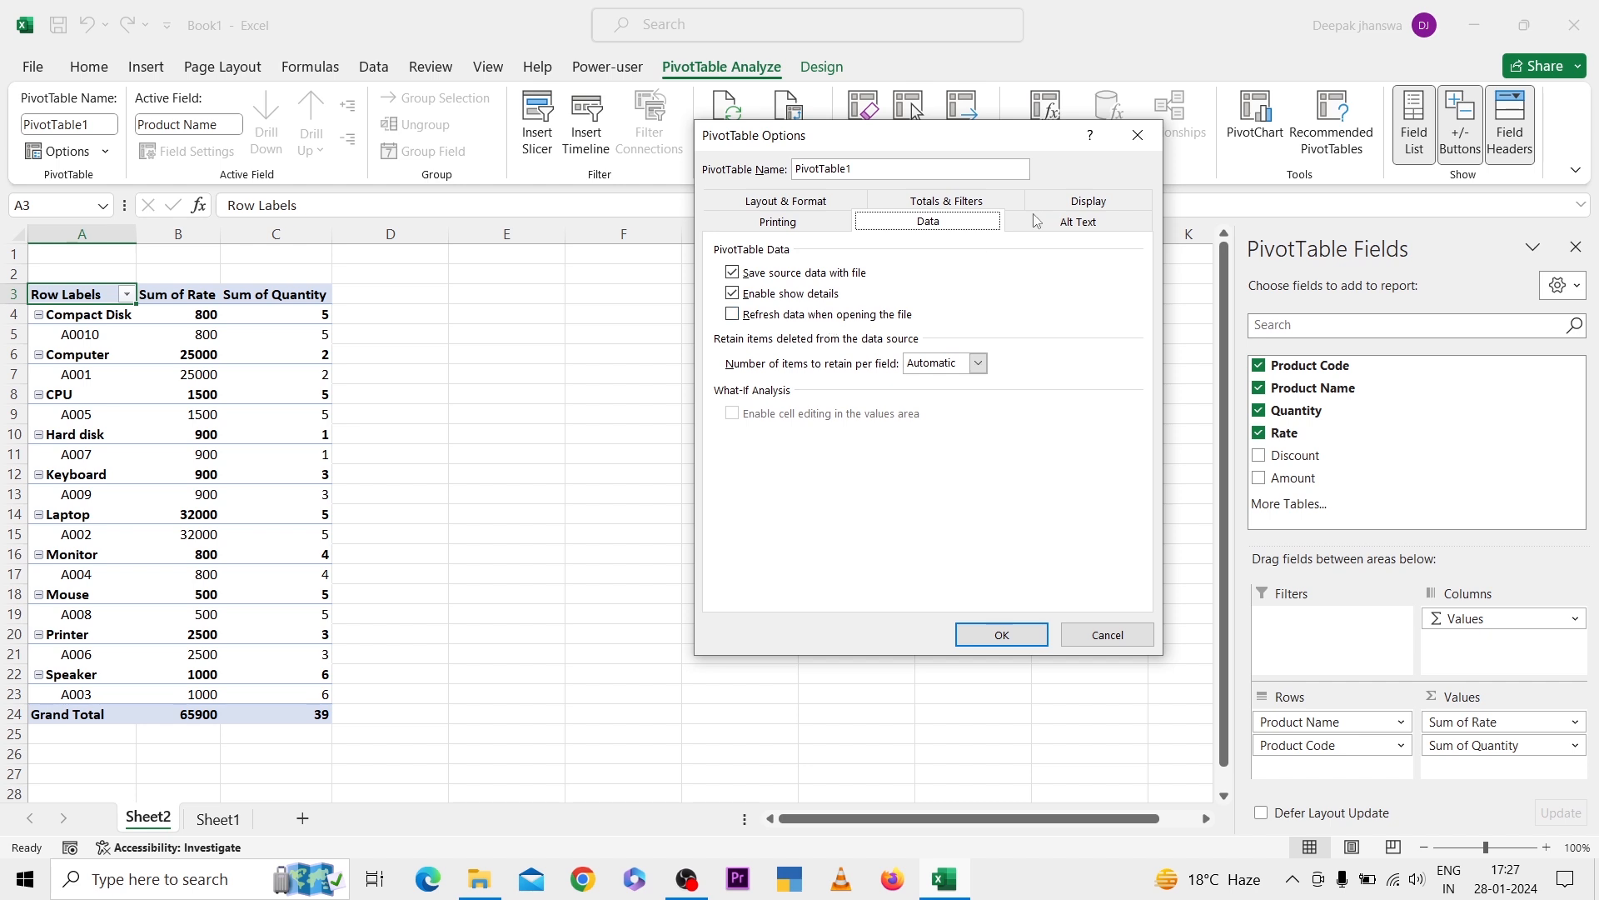
pyautogui.click(1060, 205)
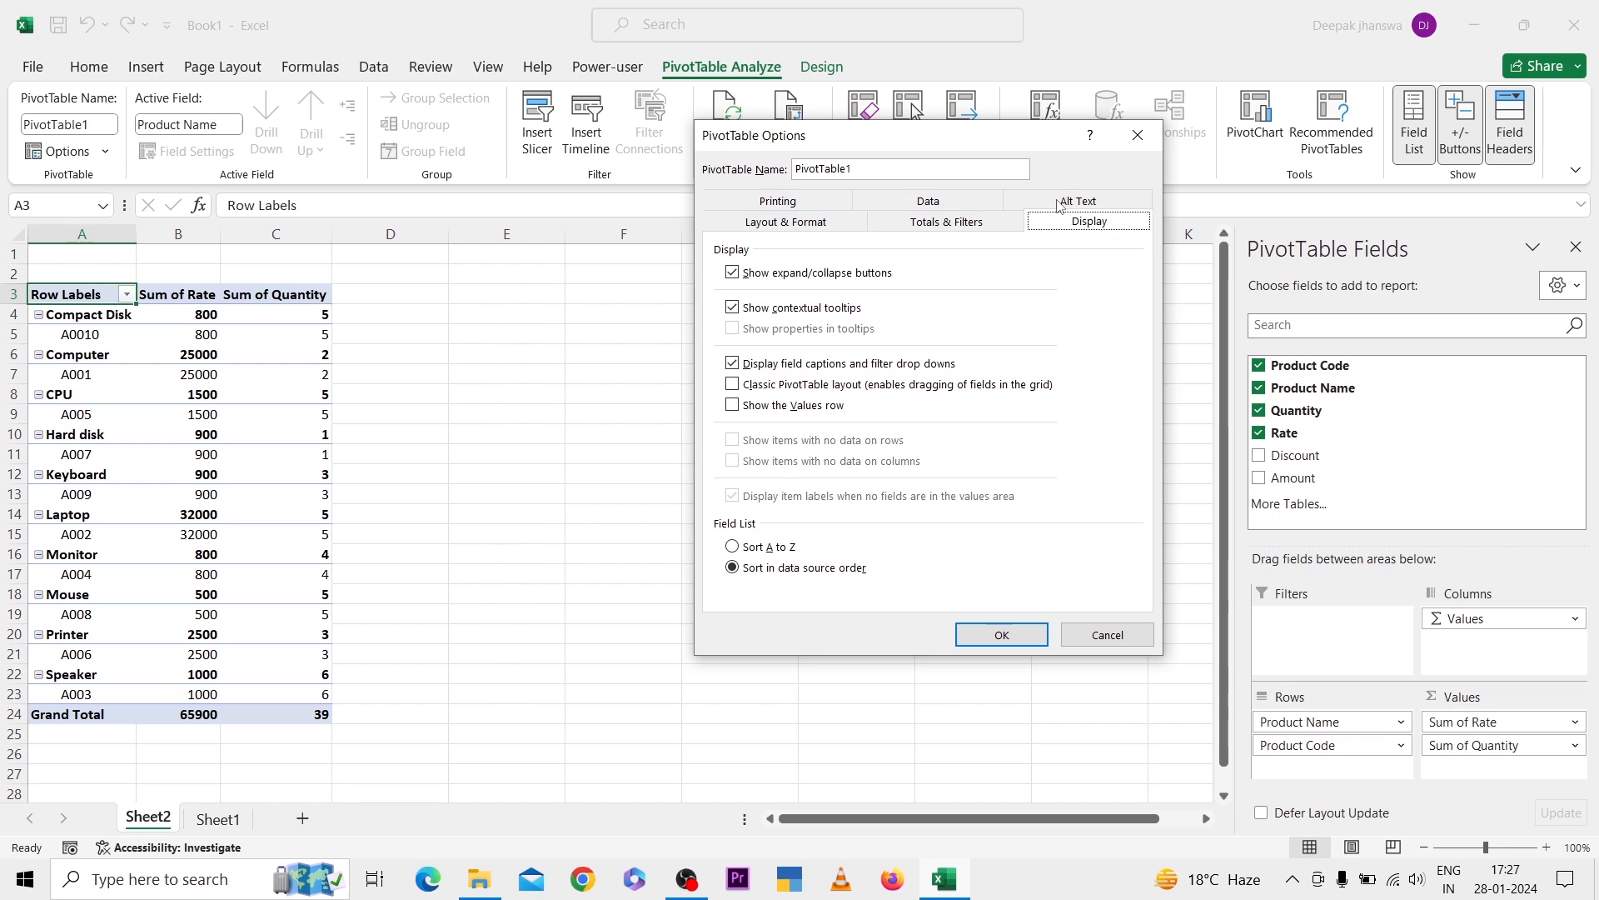
pyautogui.click(830, 200)
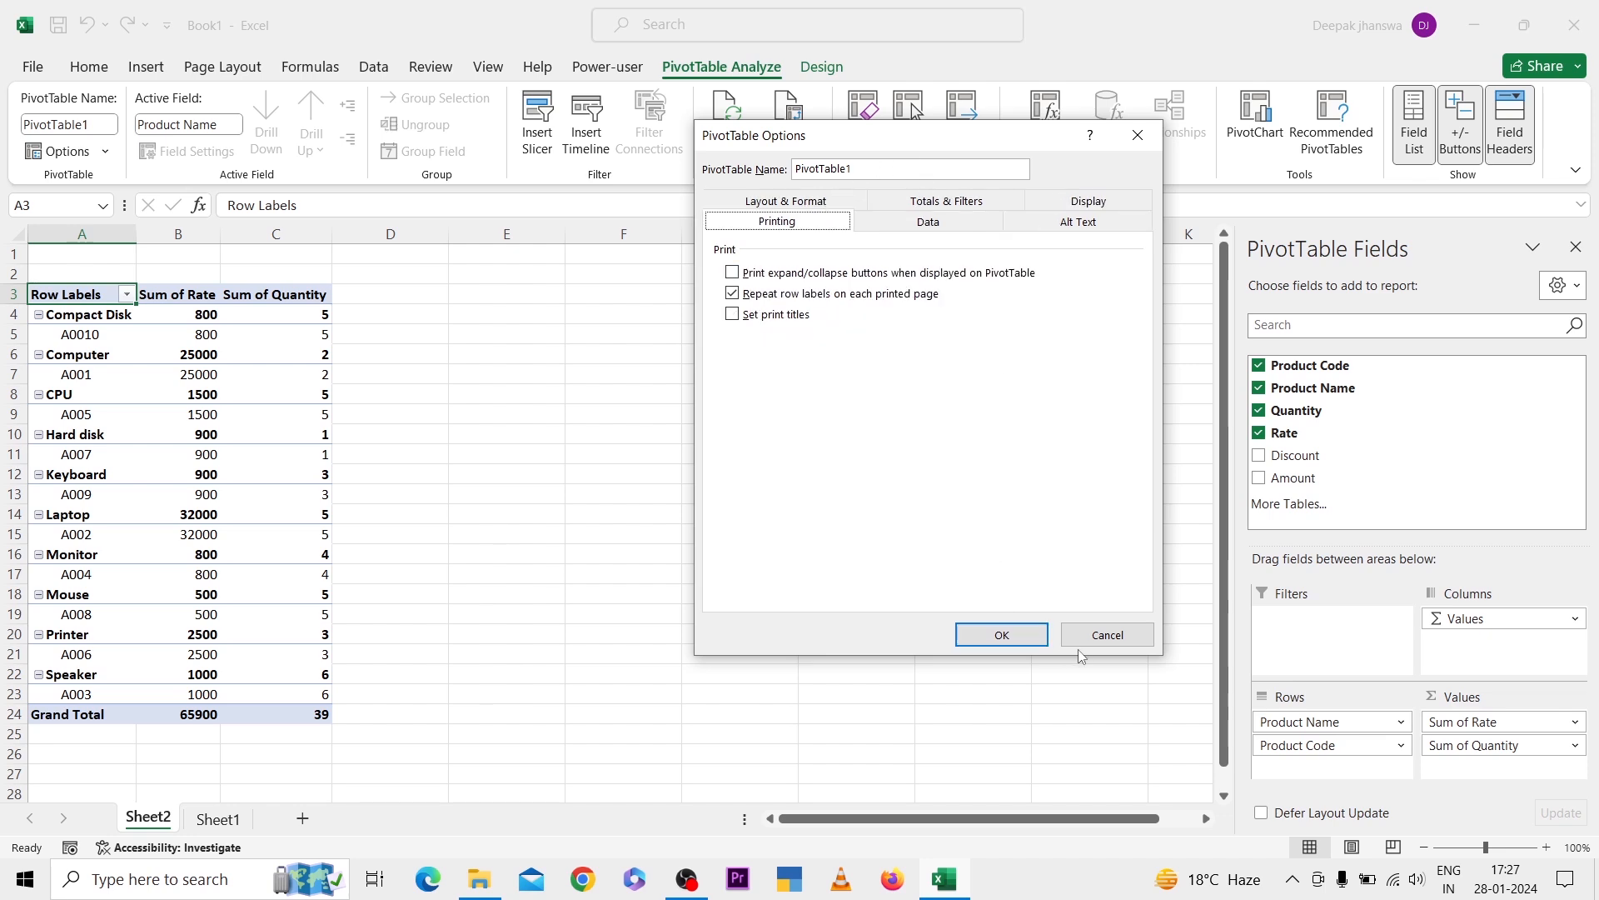
pyautogui.click(1101, 637)
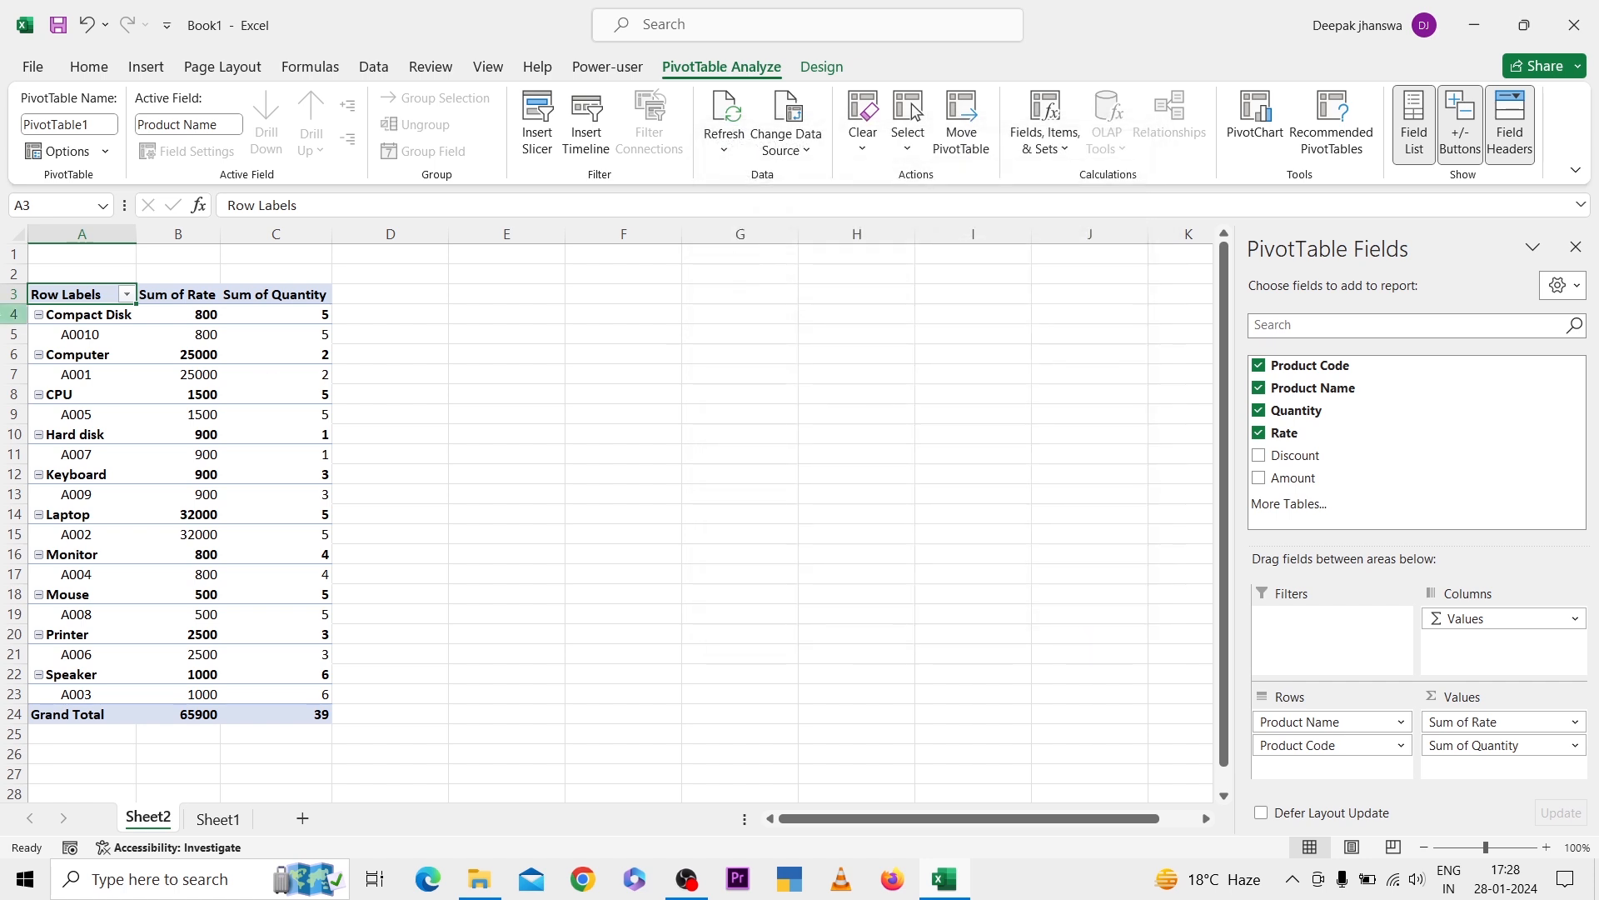
# - Review the field settings of the Product Name row field and close them without changes
pyautogui.click(104, 317)
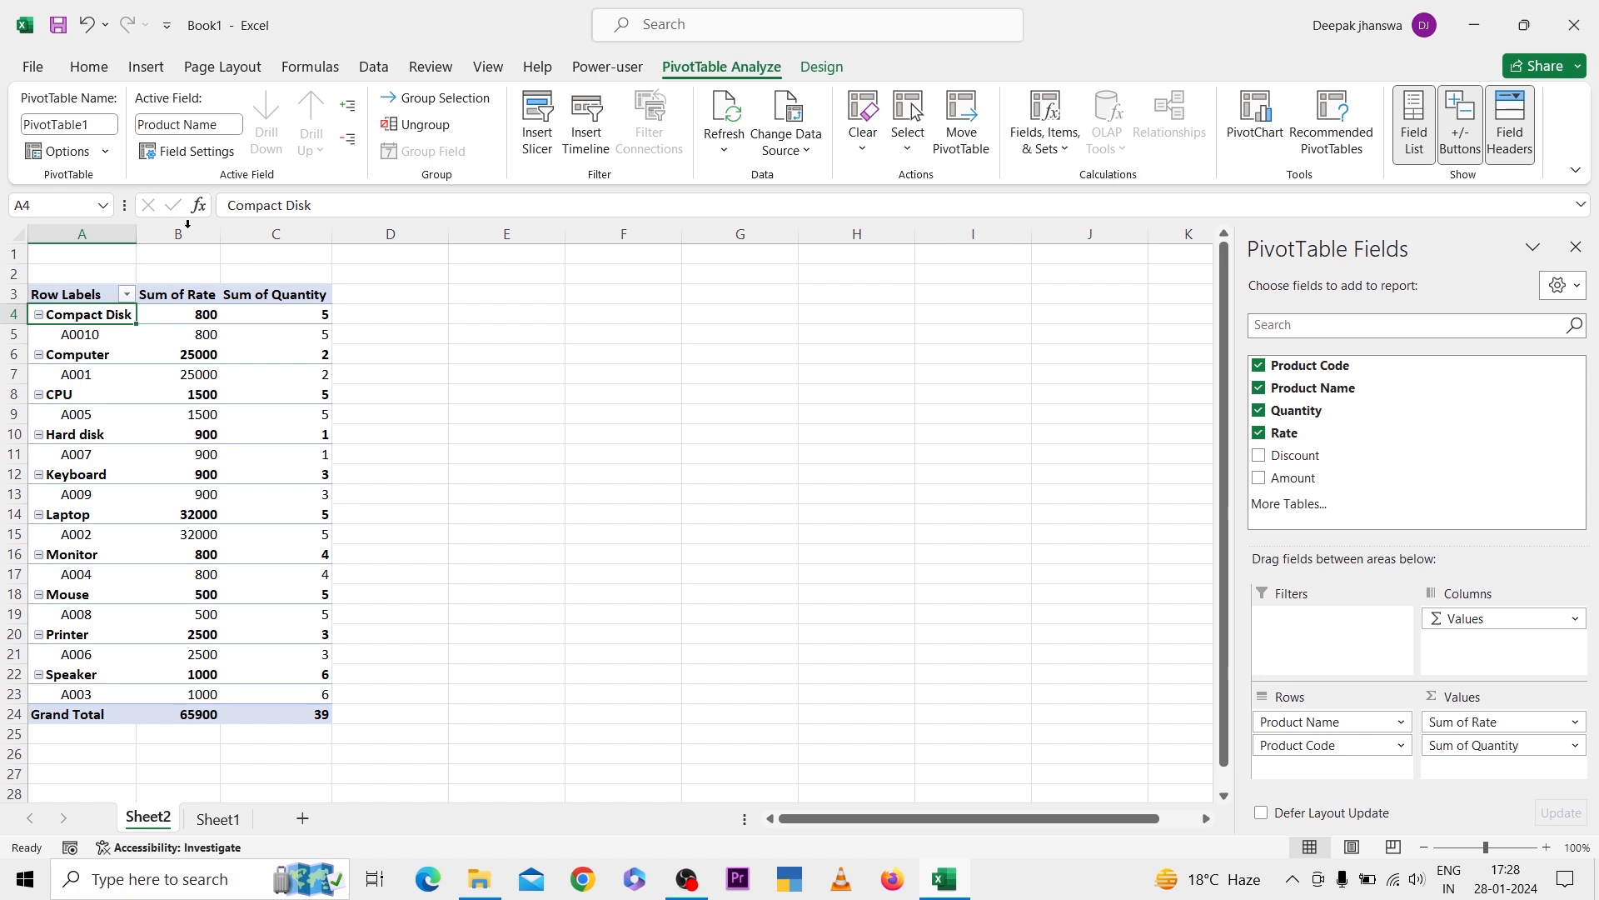
pyautogui.click(209, 154)
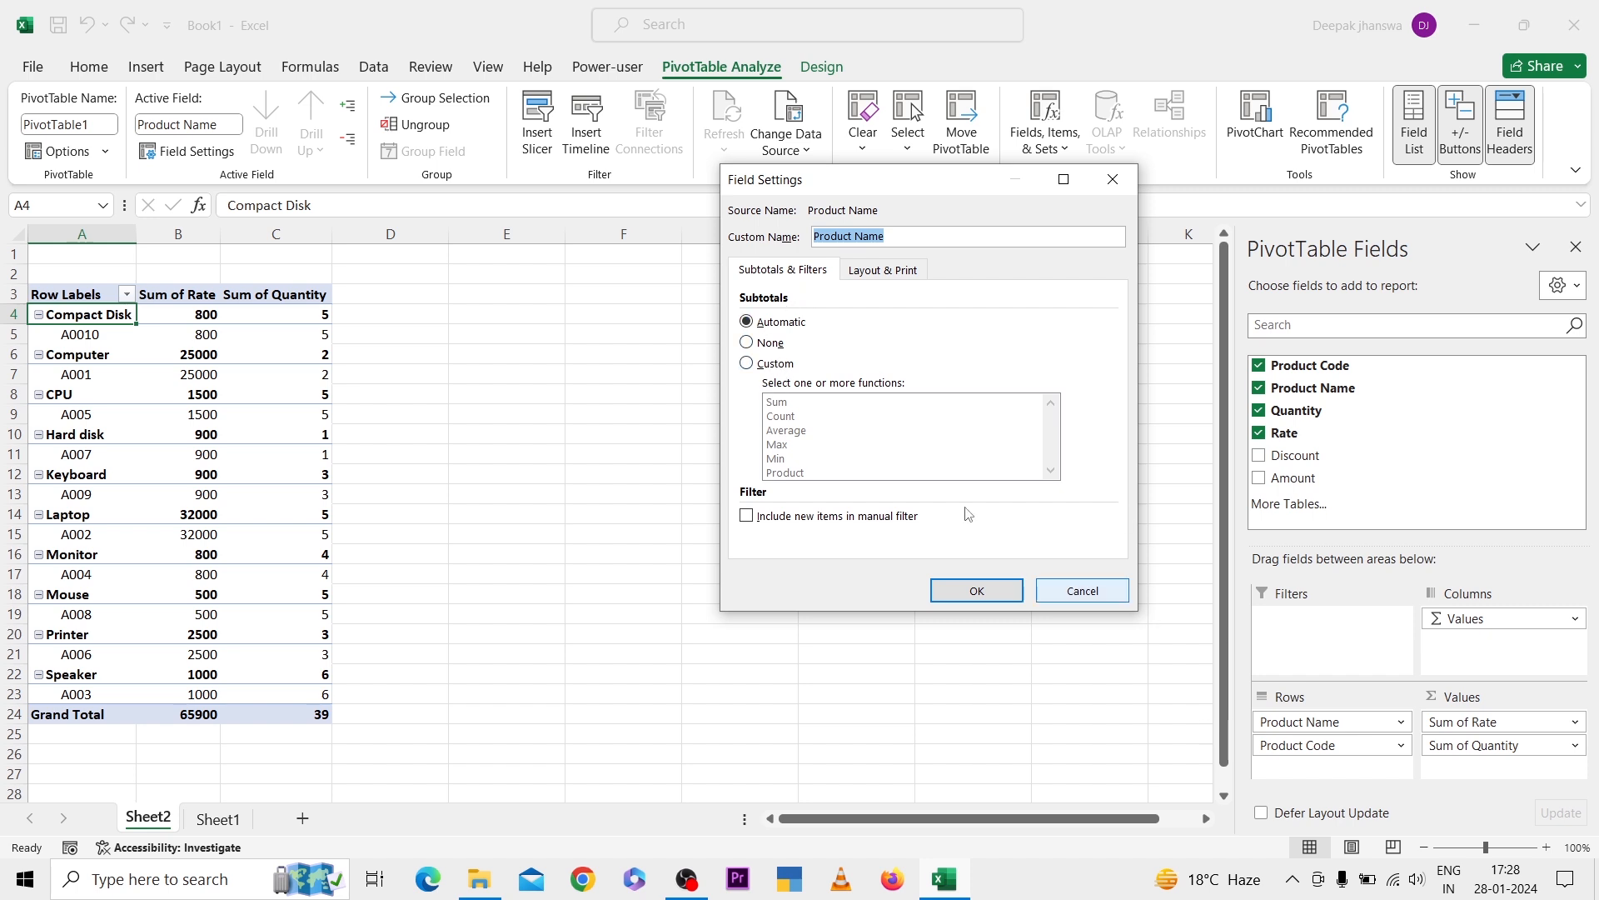
pyautogui.click(1082, 590)
# - Change the Rate value field to be summarized by Average
pyautogui.click(309, 335)
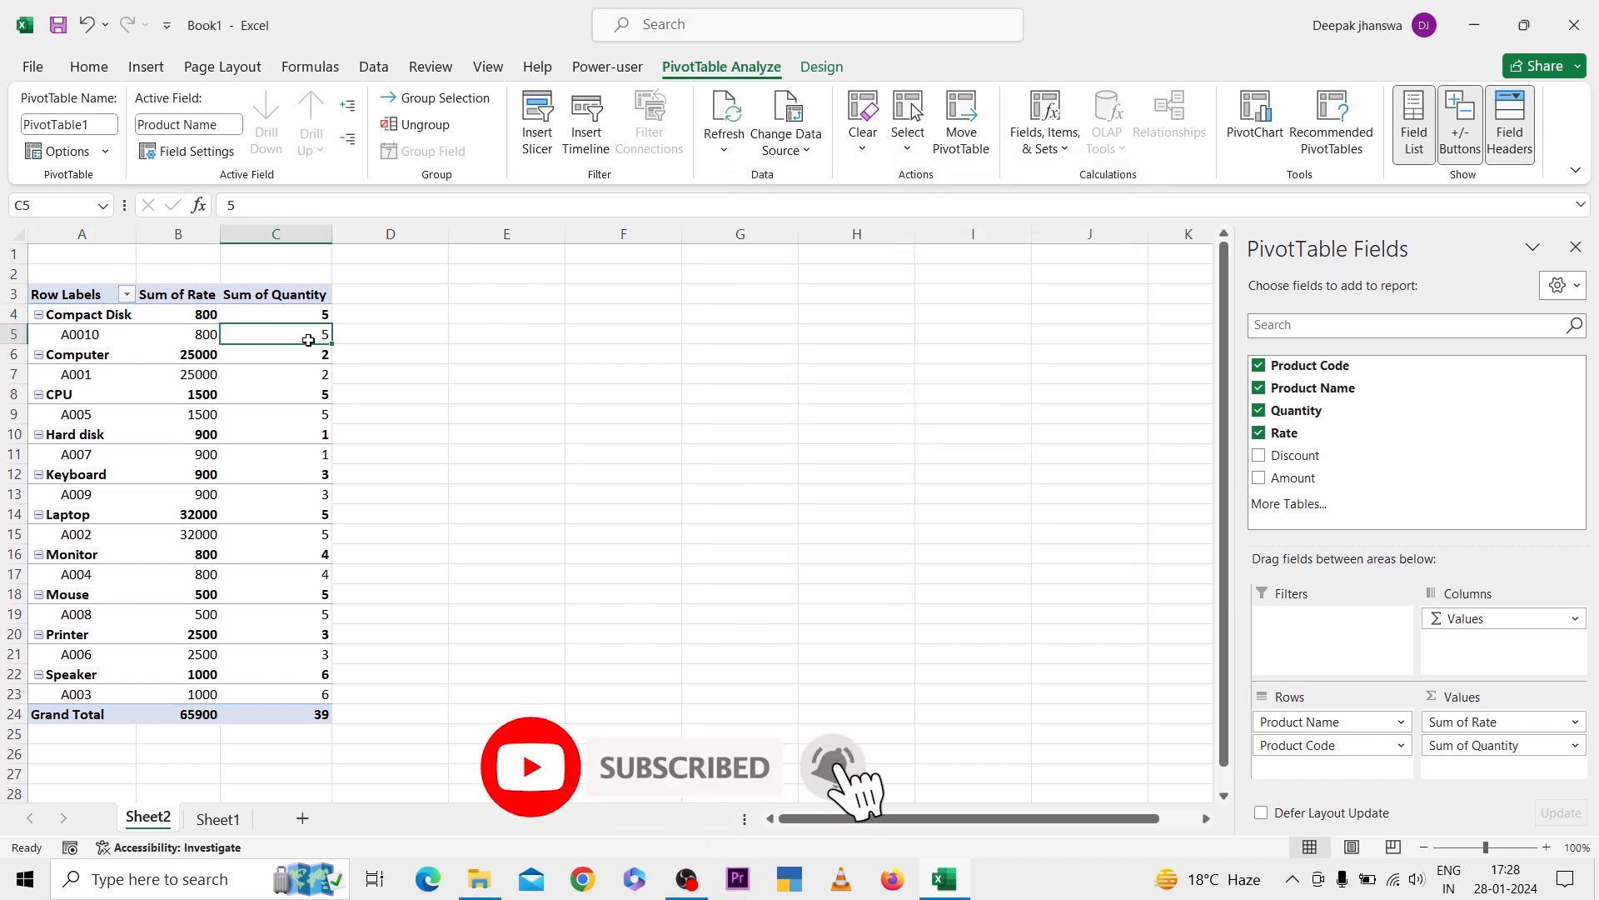
pyautogui.click(200, 336)
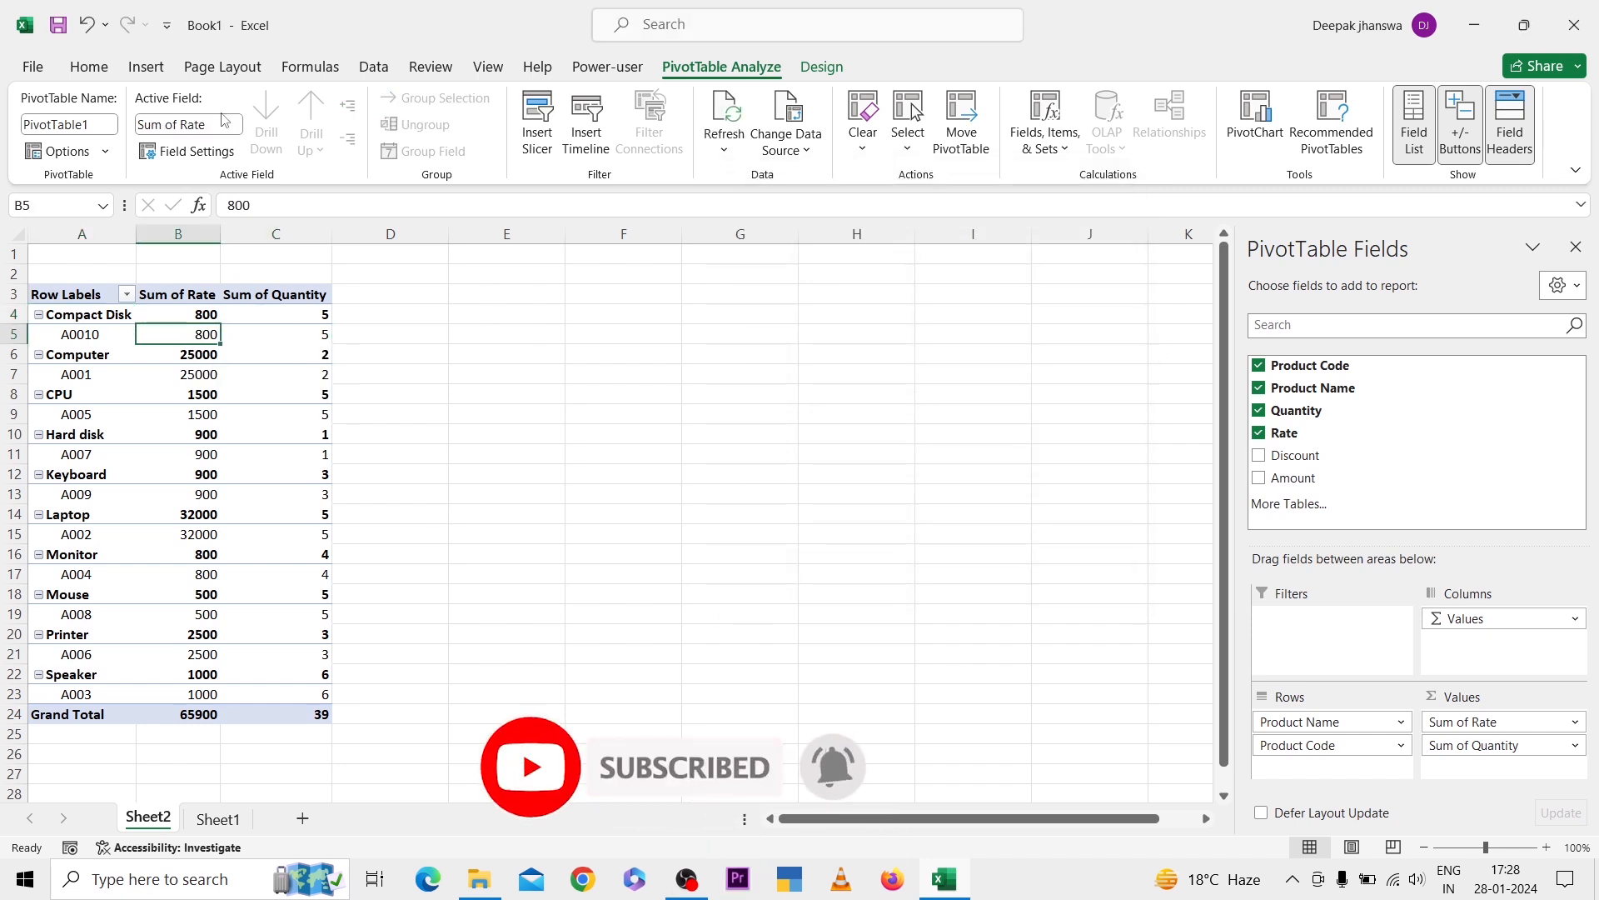
pyautogui.click(200, 156)
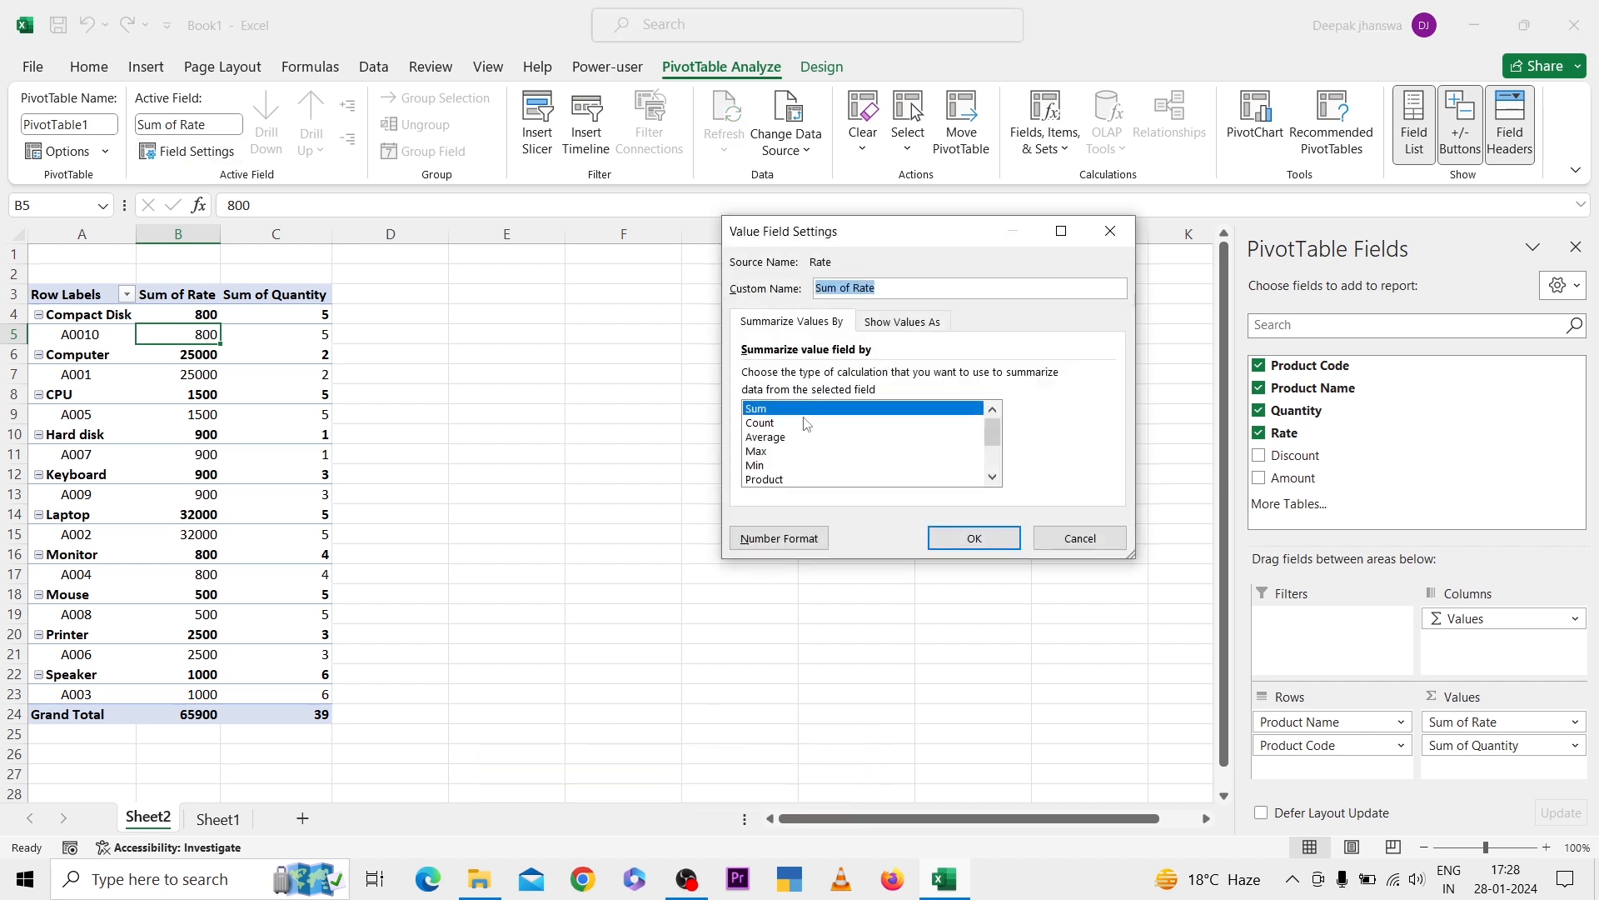
pyautogui.click(770, 437)
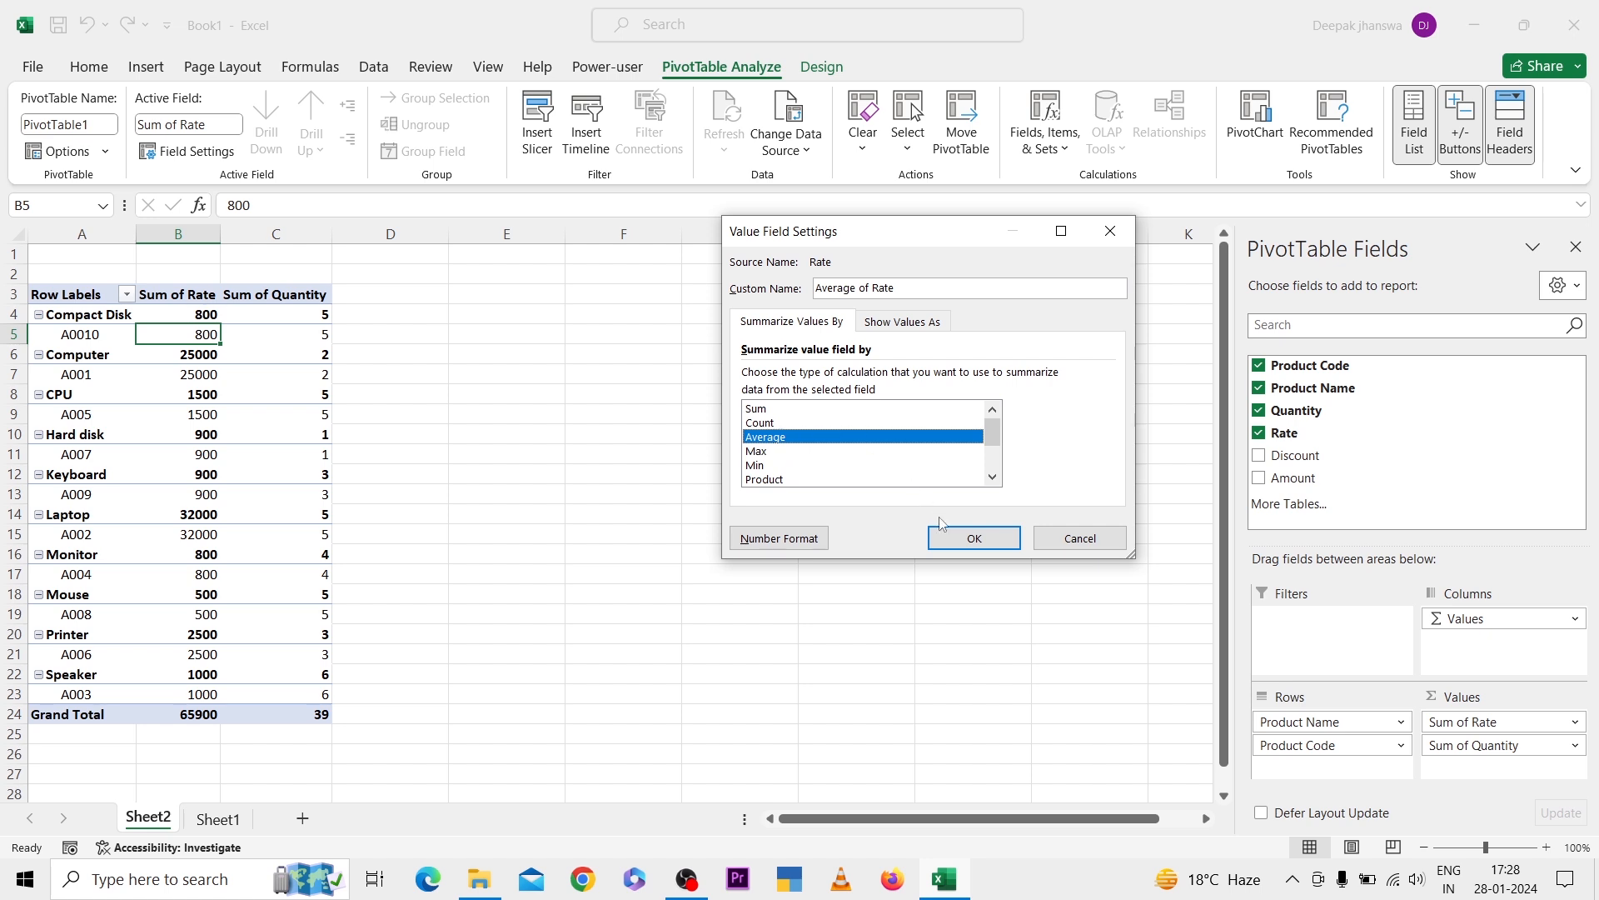
pyautogui.click(962, 540)
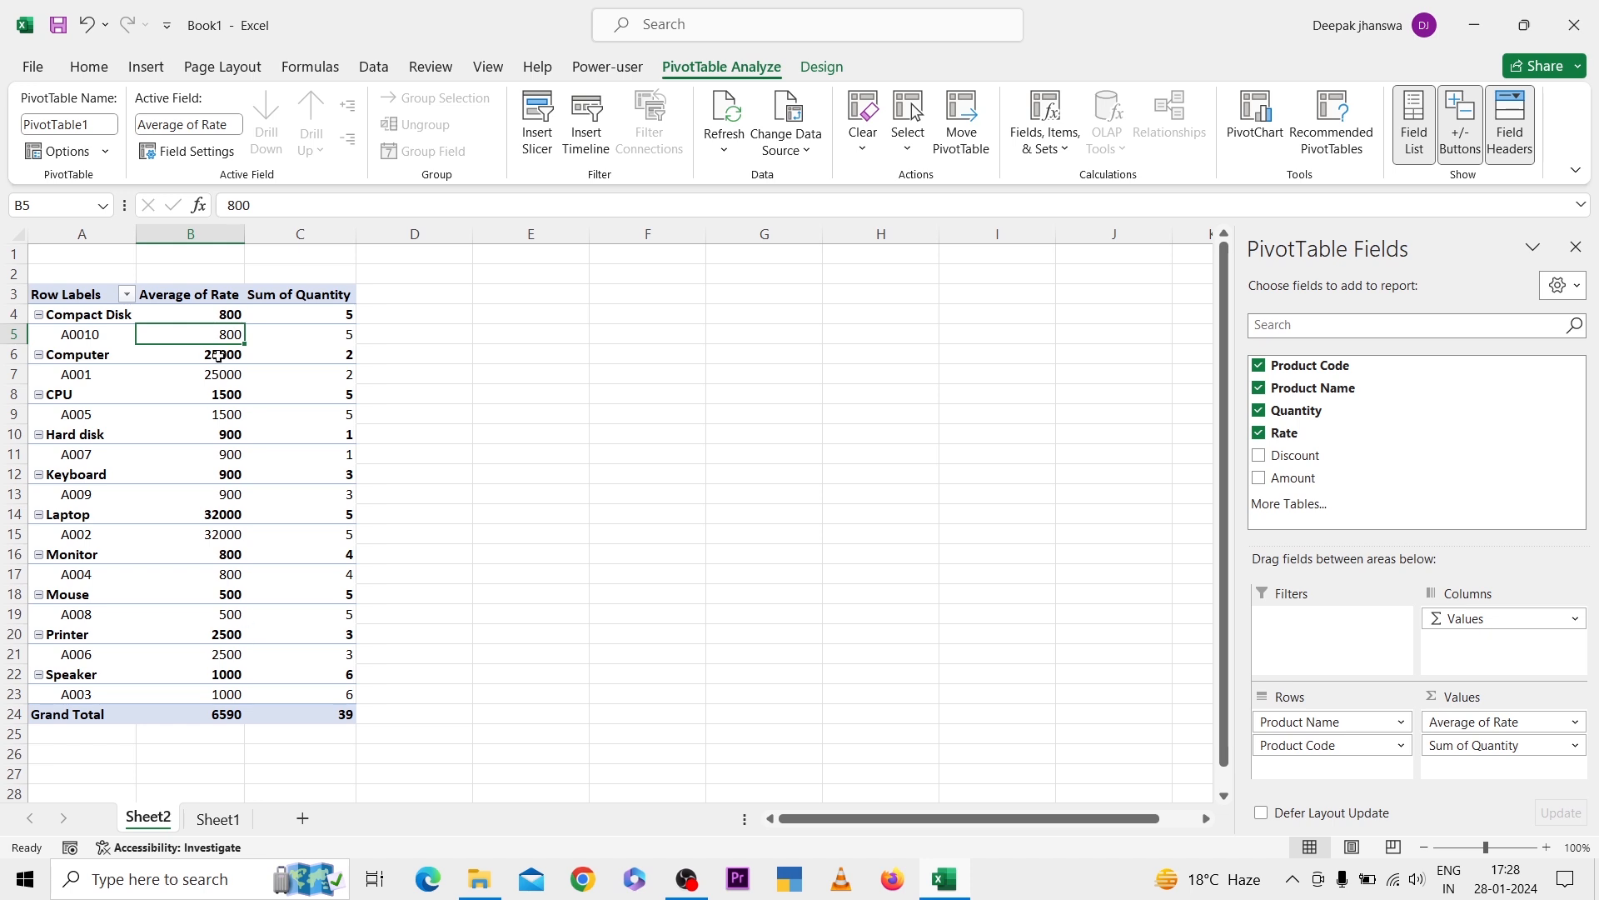
# - Look at the number format options for the Rate value field and set its summary calculation back to Sum
pyautogui.click(180, 153)
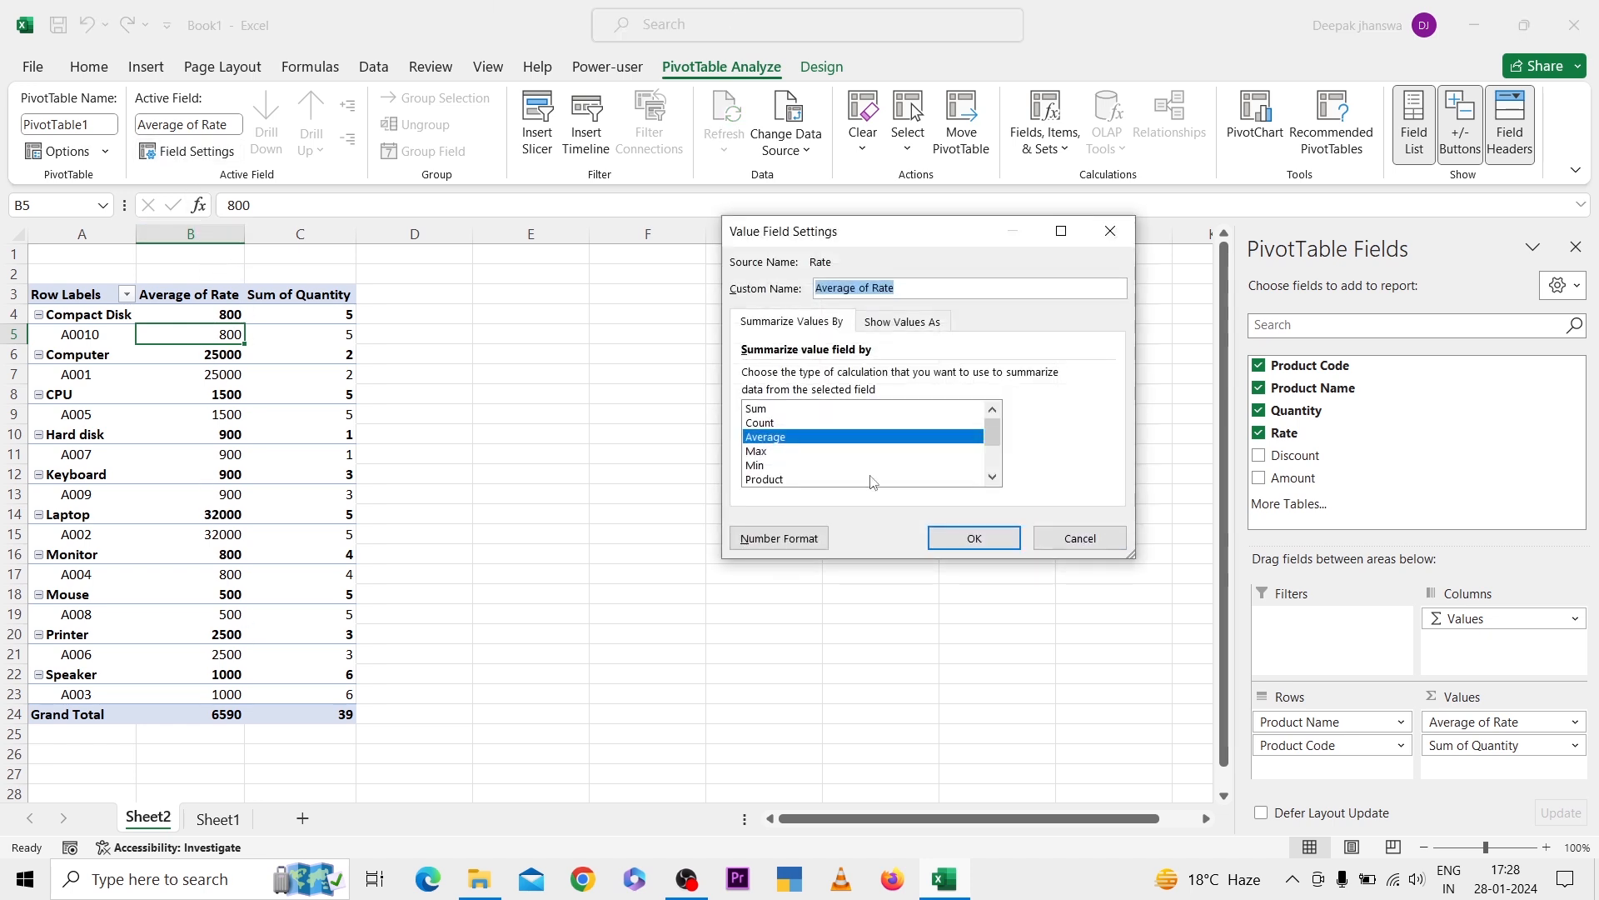
pyautogui.click(768, 542)
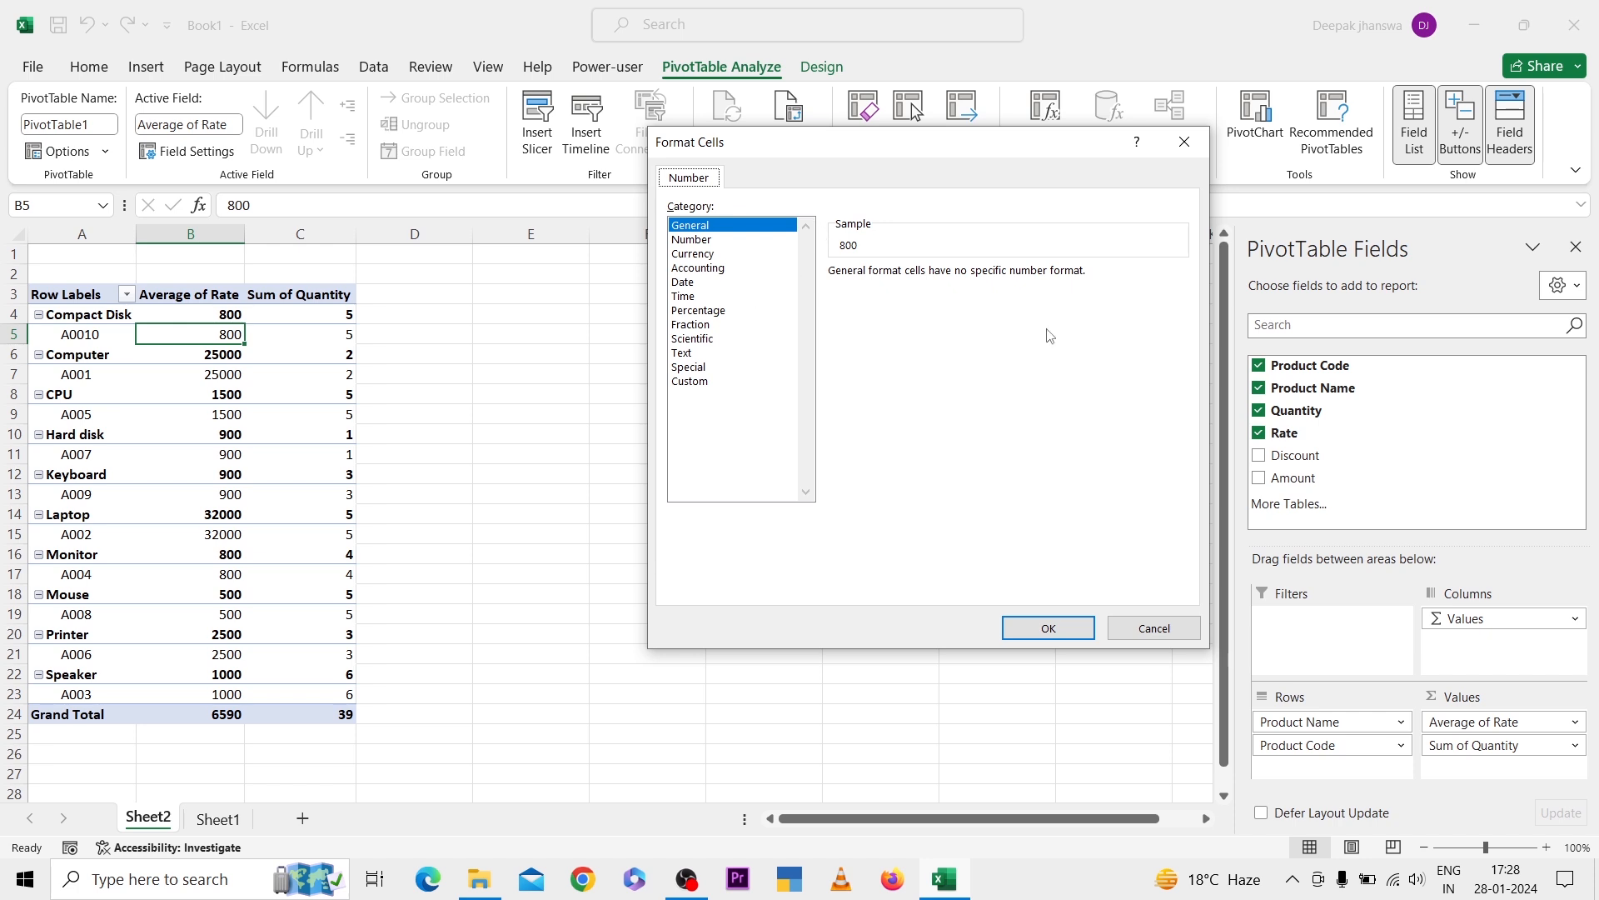
pyautogui.click(1128, 629)
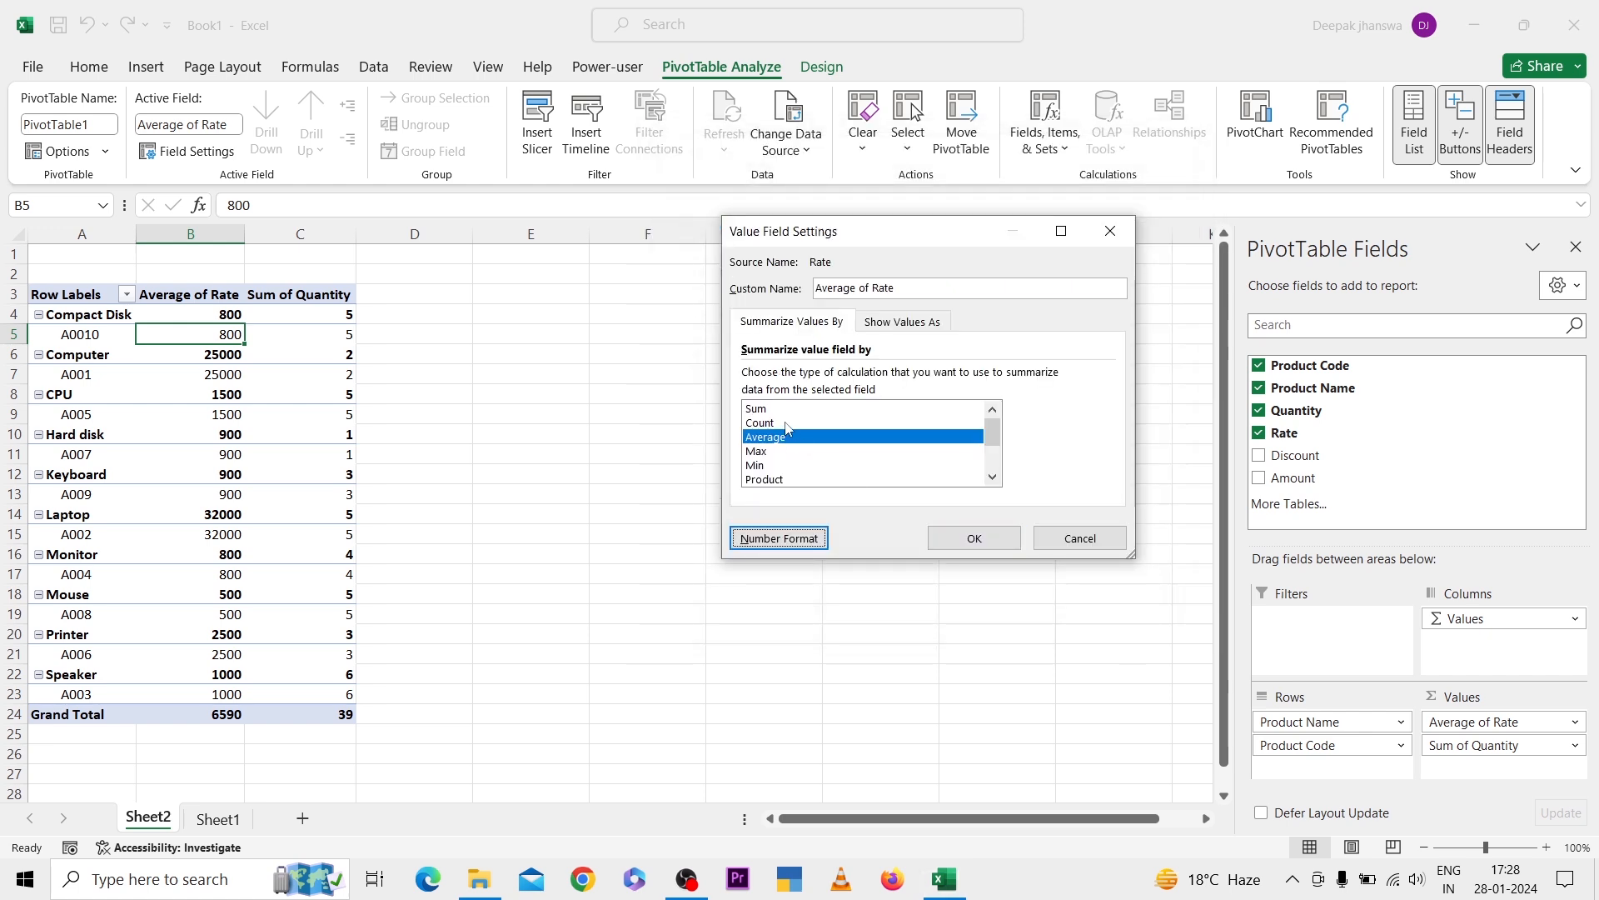
pyautogui.click(814, 408)
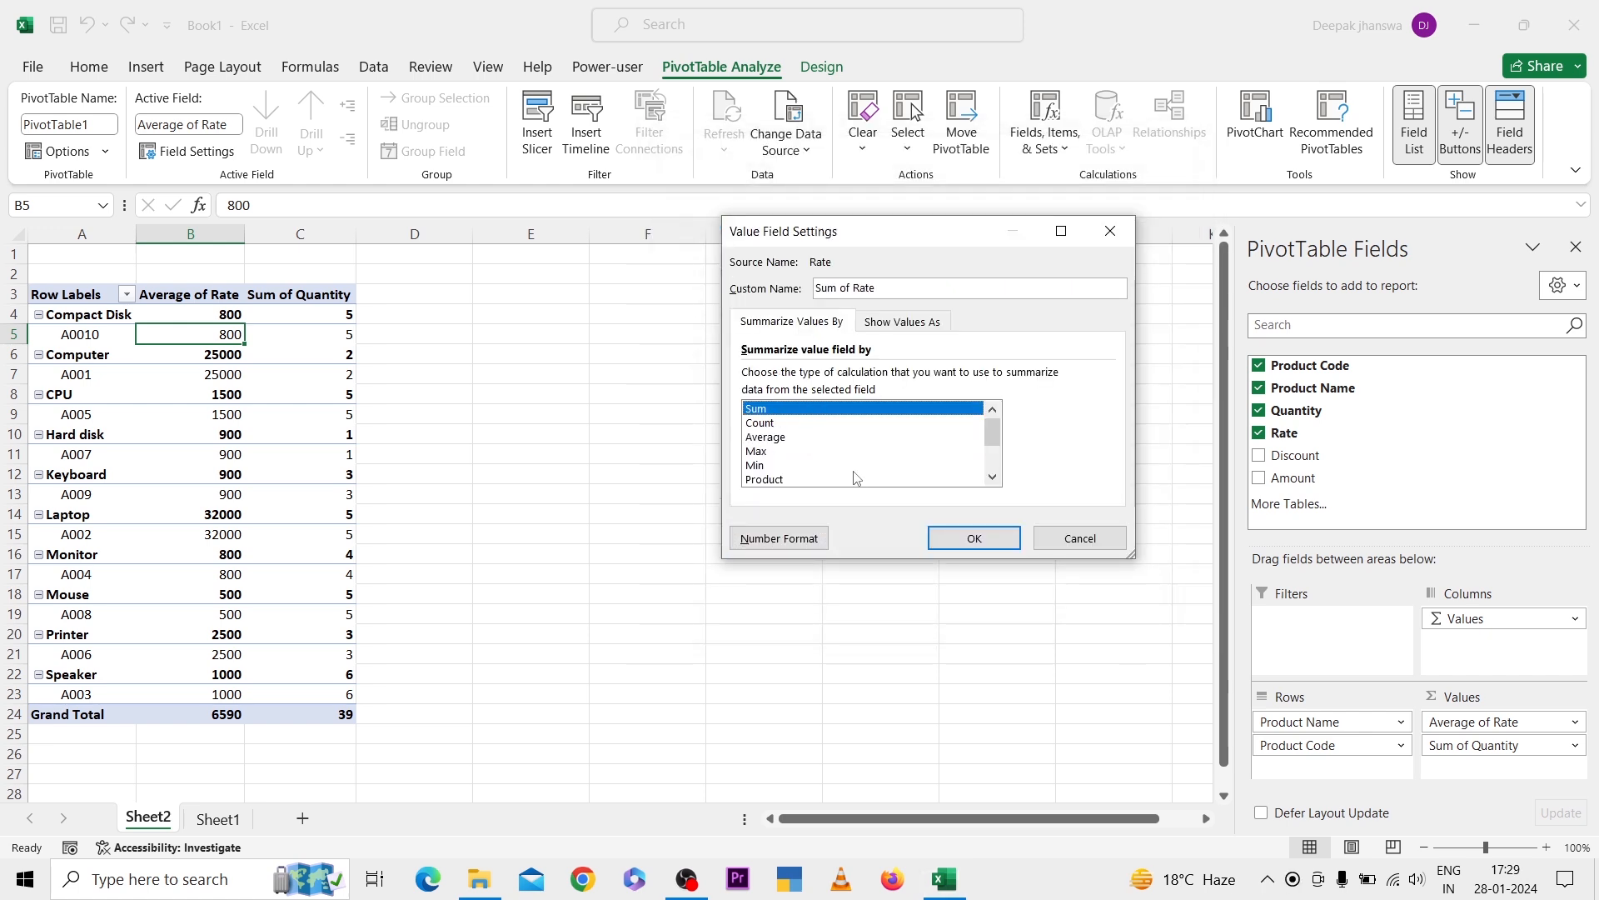
pyautogui.click(960, 544)
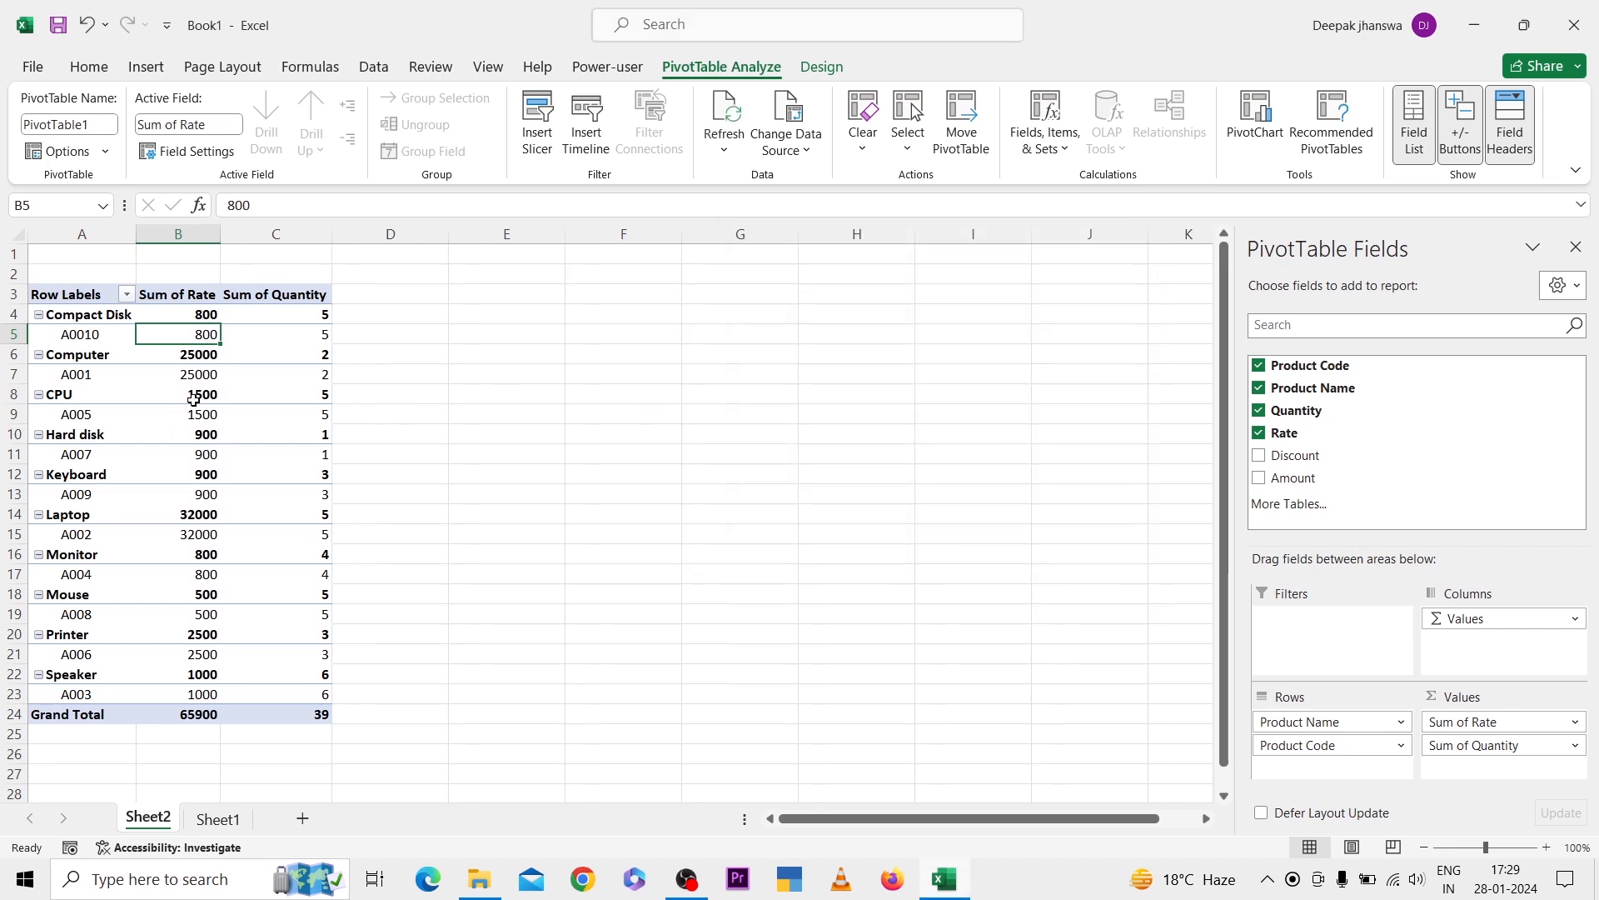
# - Collapse and expand the entire Product Name field in the PivotTable, repeating it twice
pyautogui.click(91, 321)
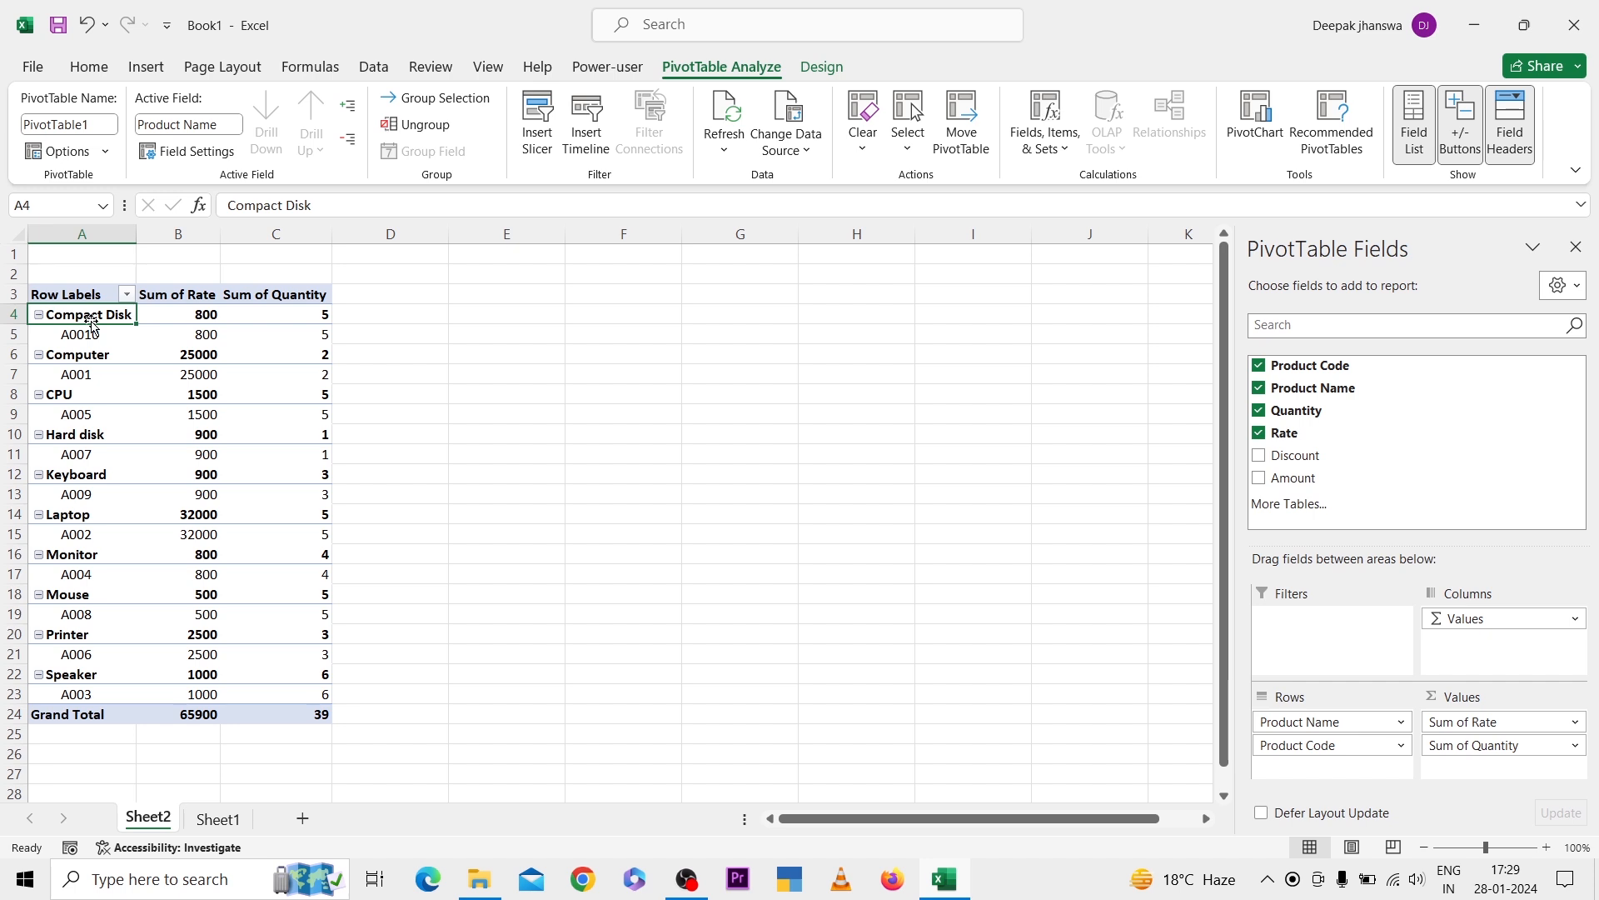
pyautogui.click(354, 140)
pyautogui.click(353, 112)
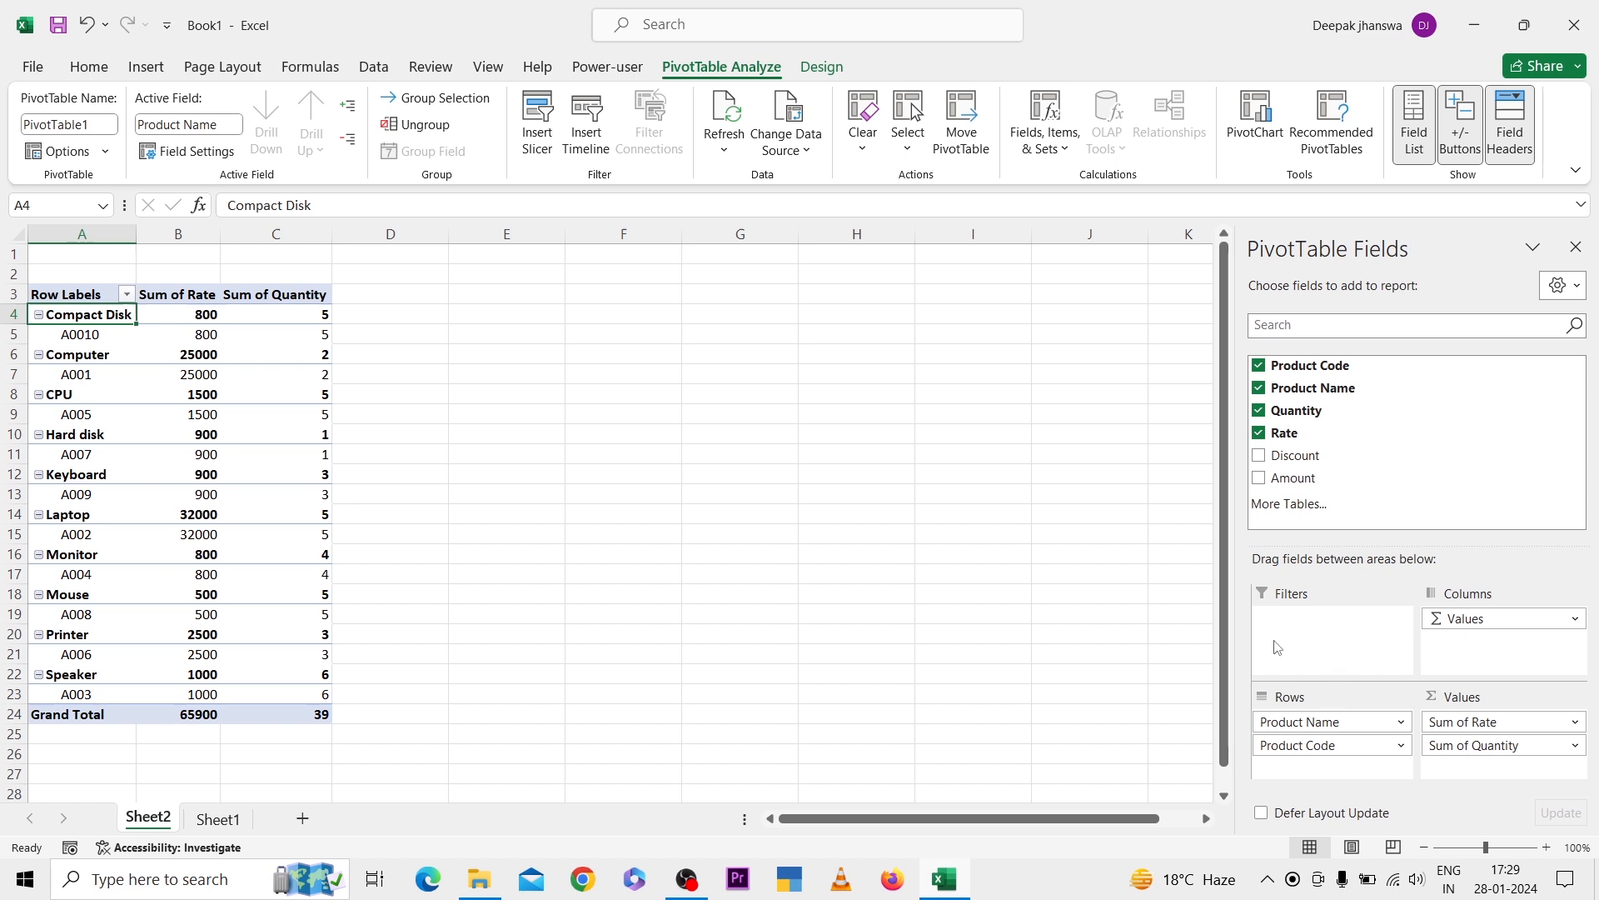
pyautogui.click(348, 137)
pyautogui.click(351, 117)
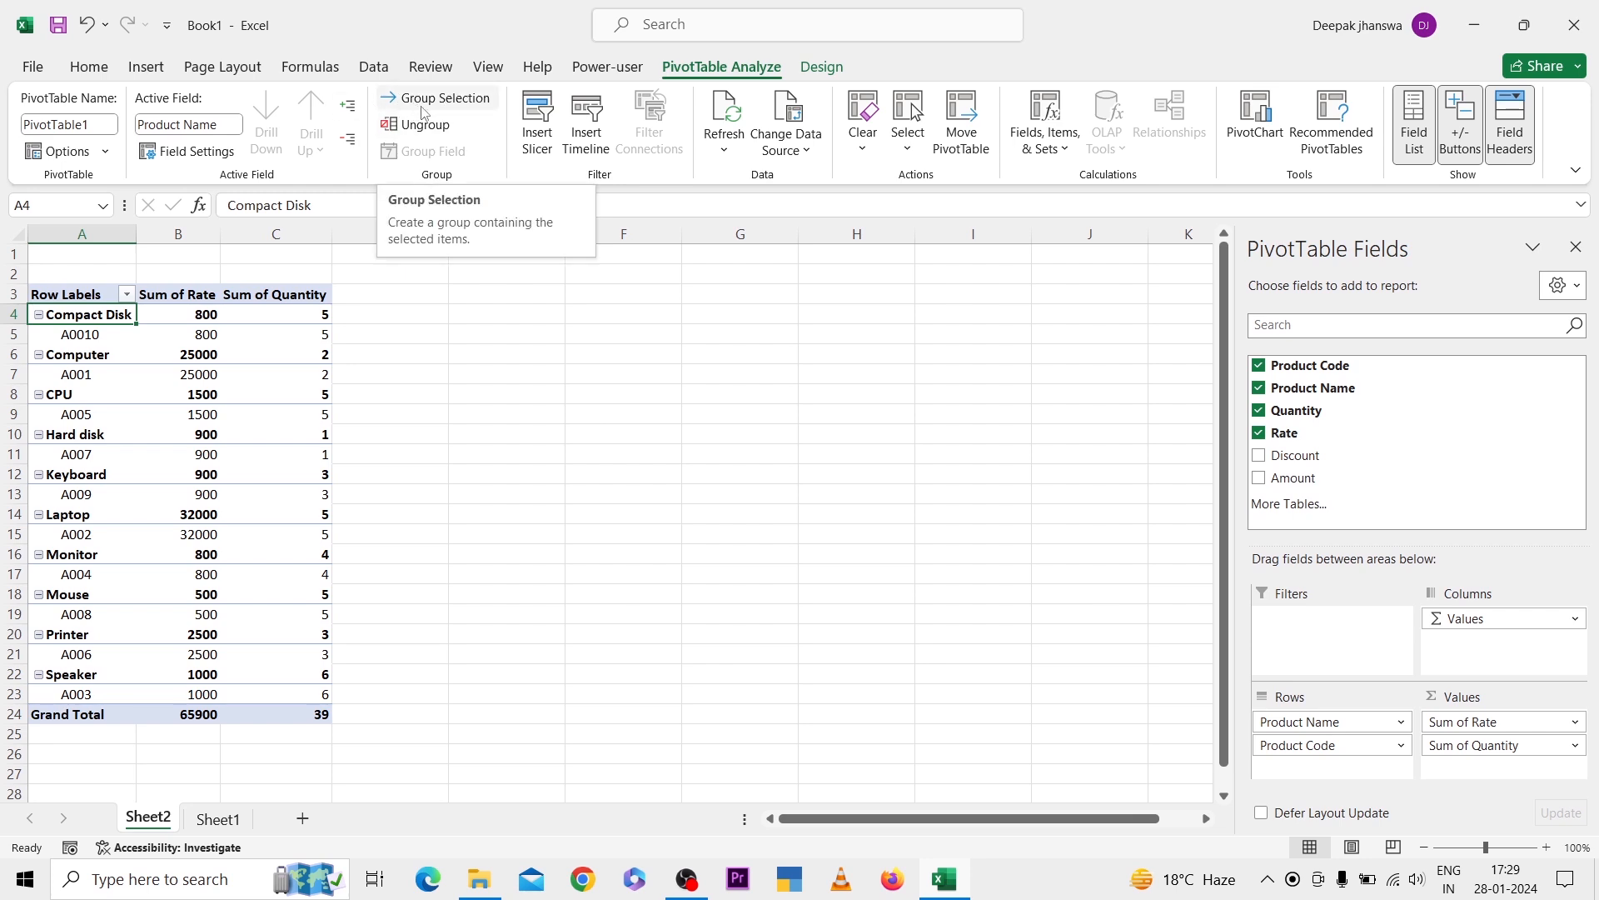
pyautogui.click(373, 67)
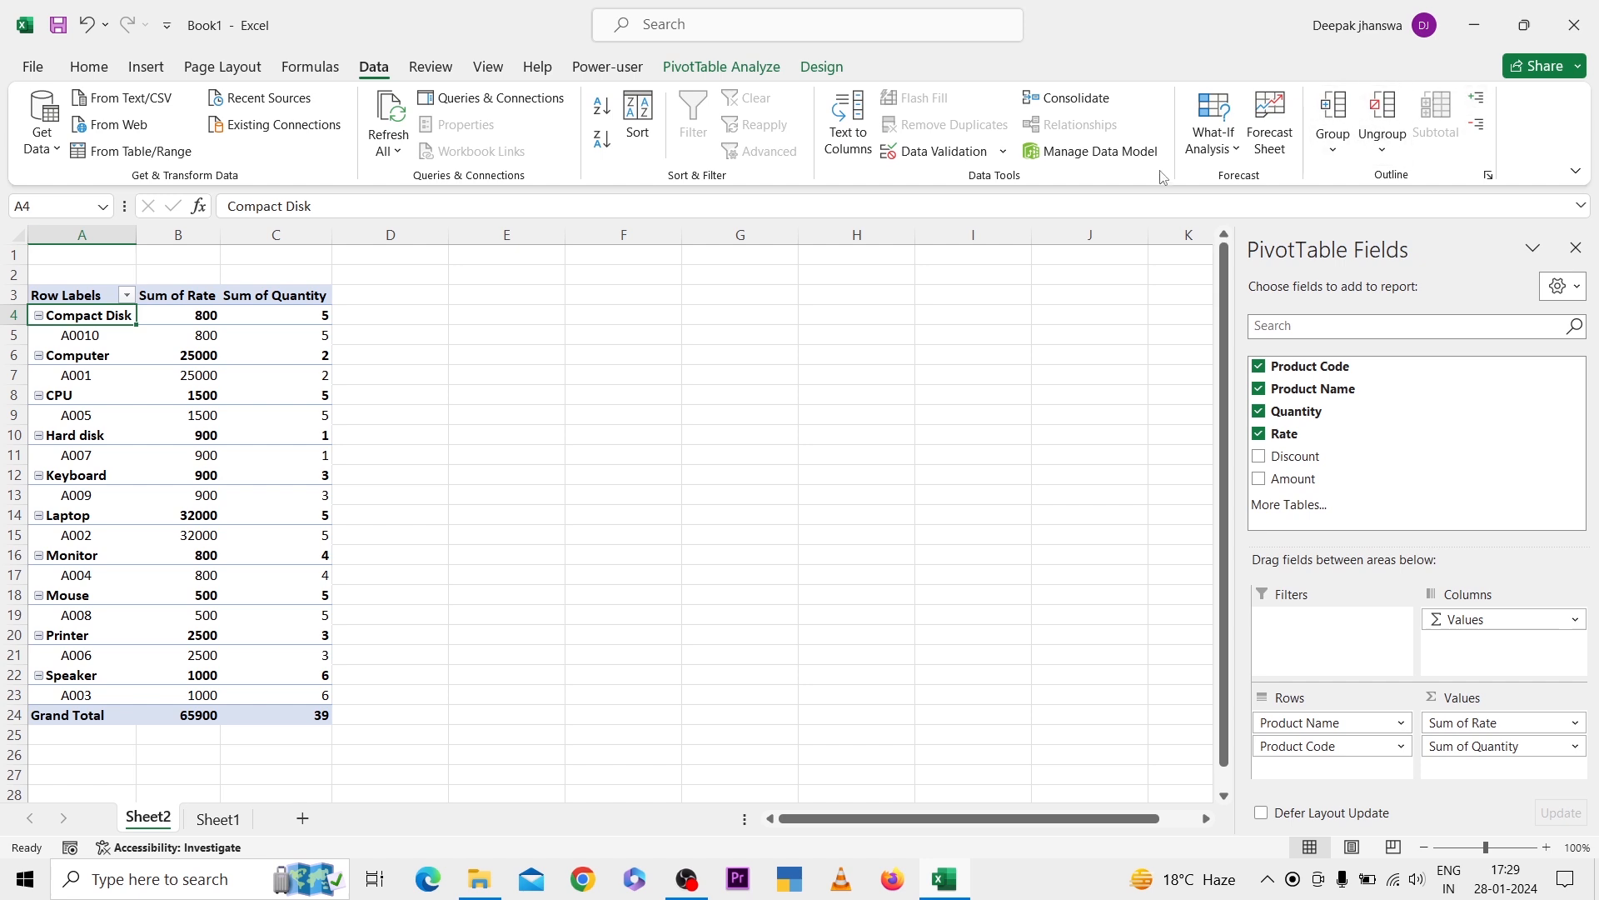
pyautogui.click(717, 68)
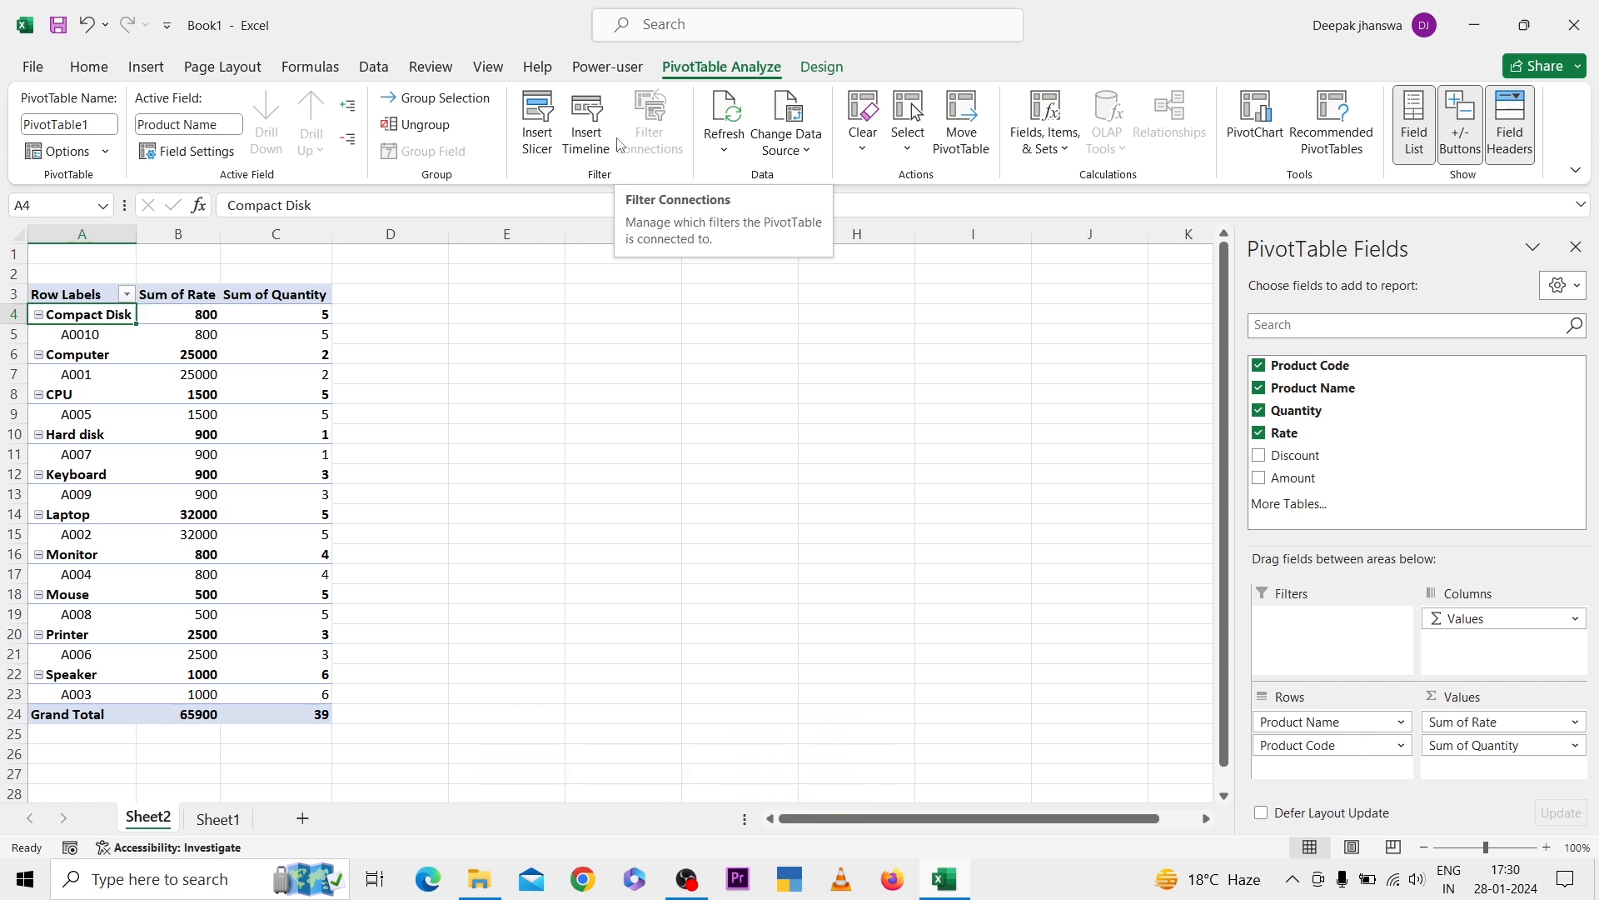
# - Insert a Product Name slicer for the PivotTable and move it closer to the table
pyautogui.click(538, 121)
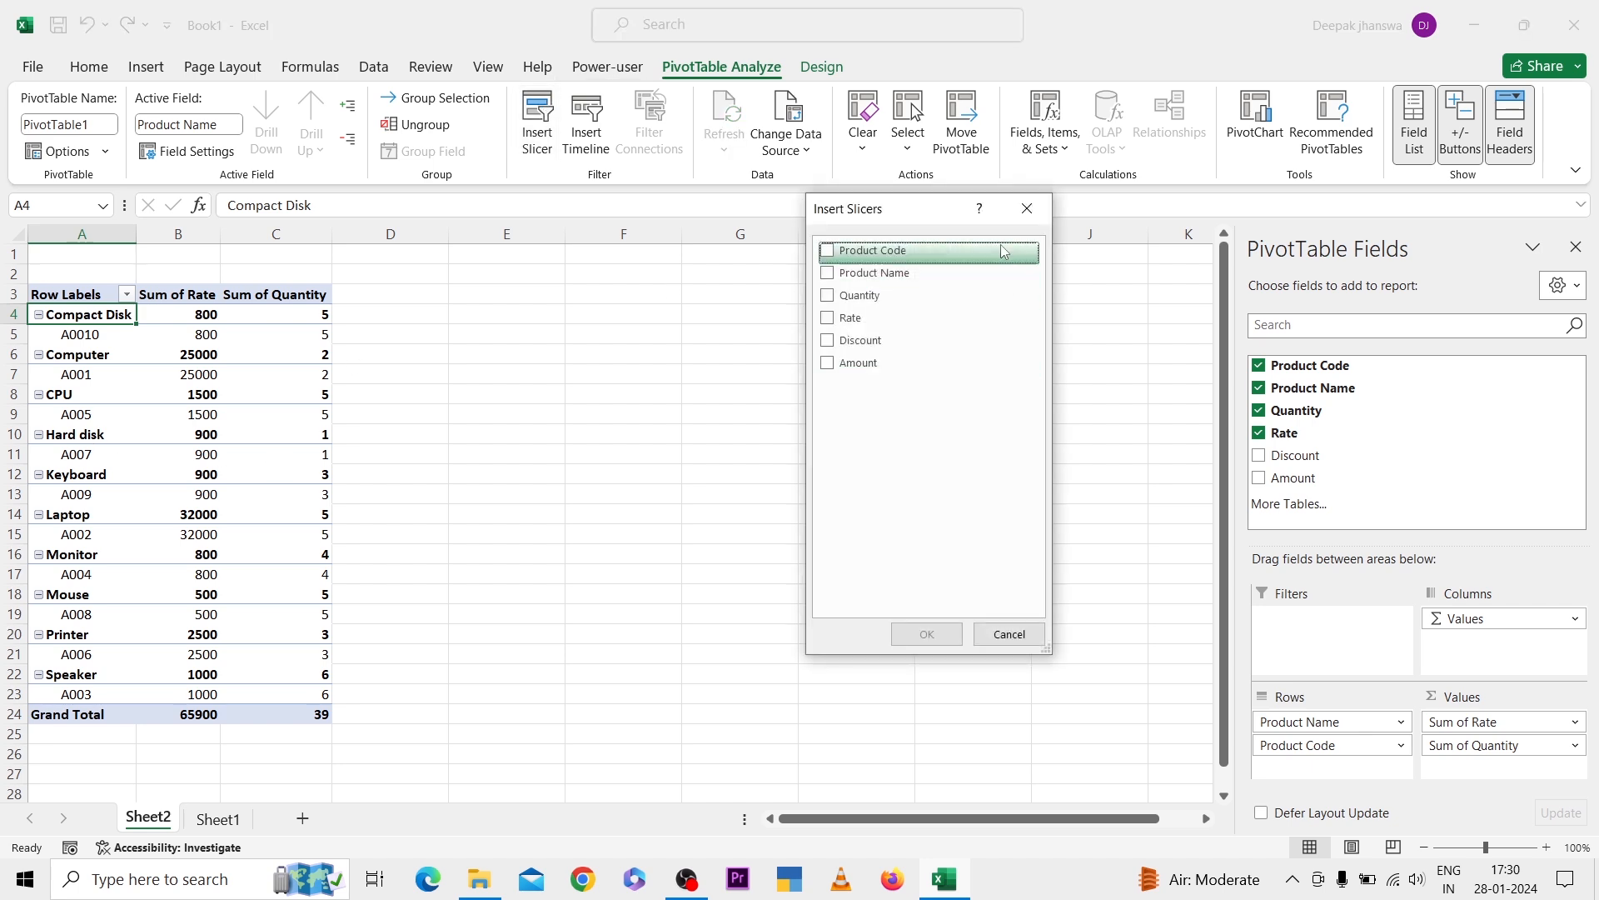
pyautogui.click(829, 274)
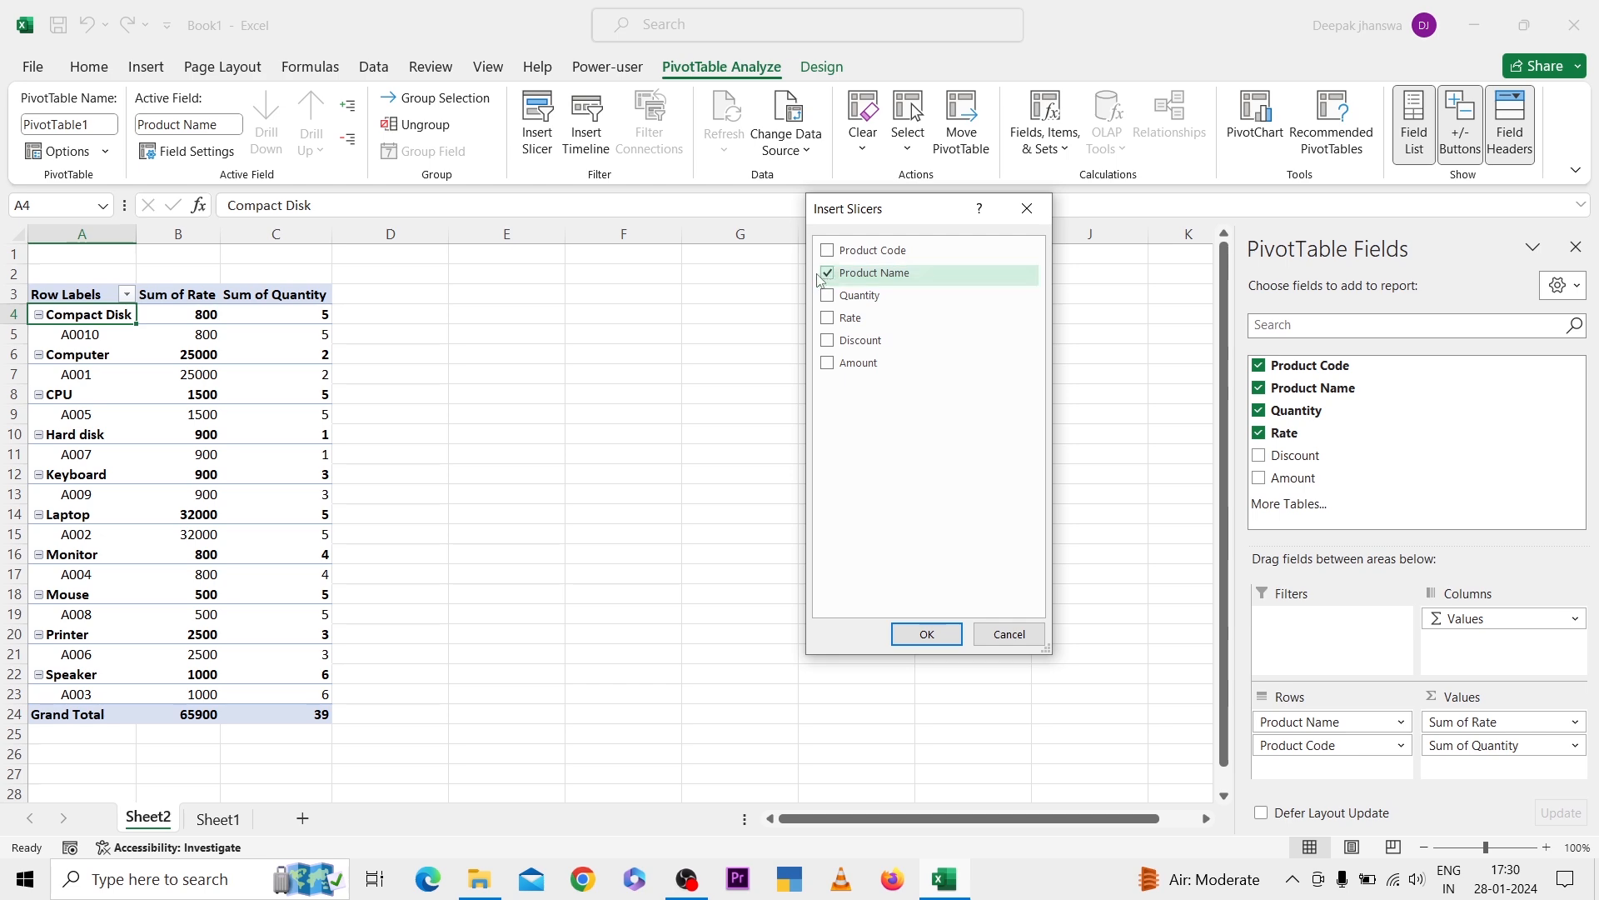
pyautogui.click(918, 636)
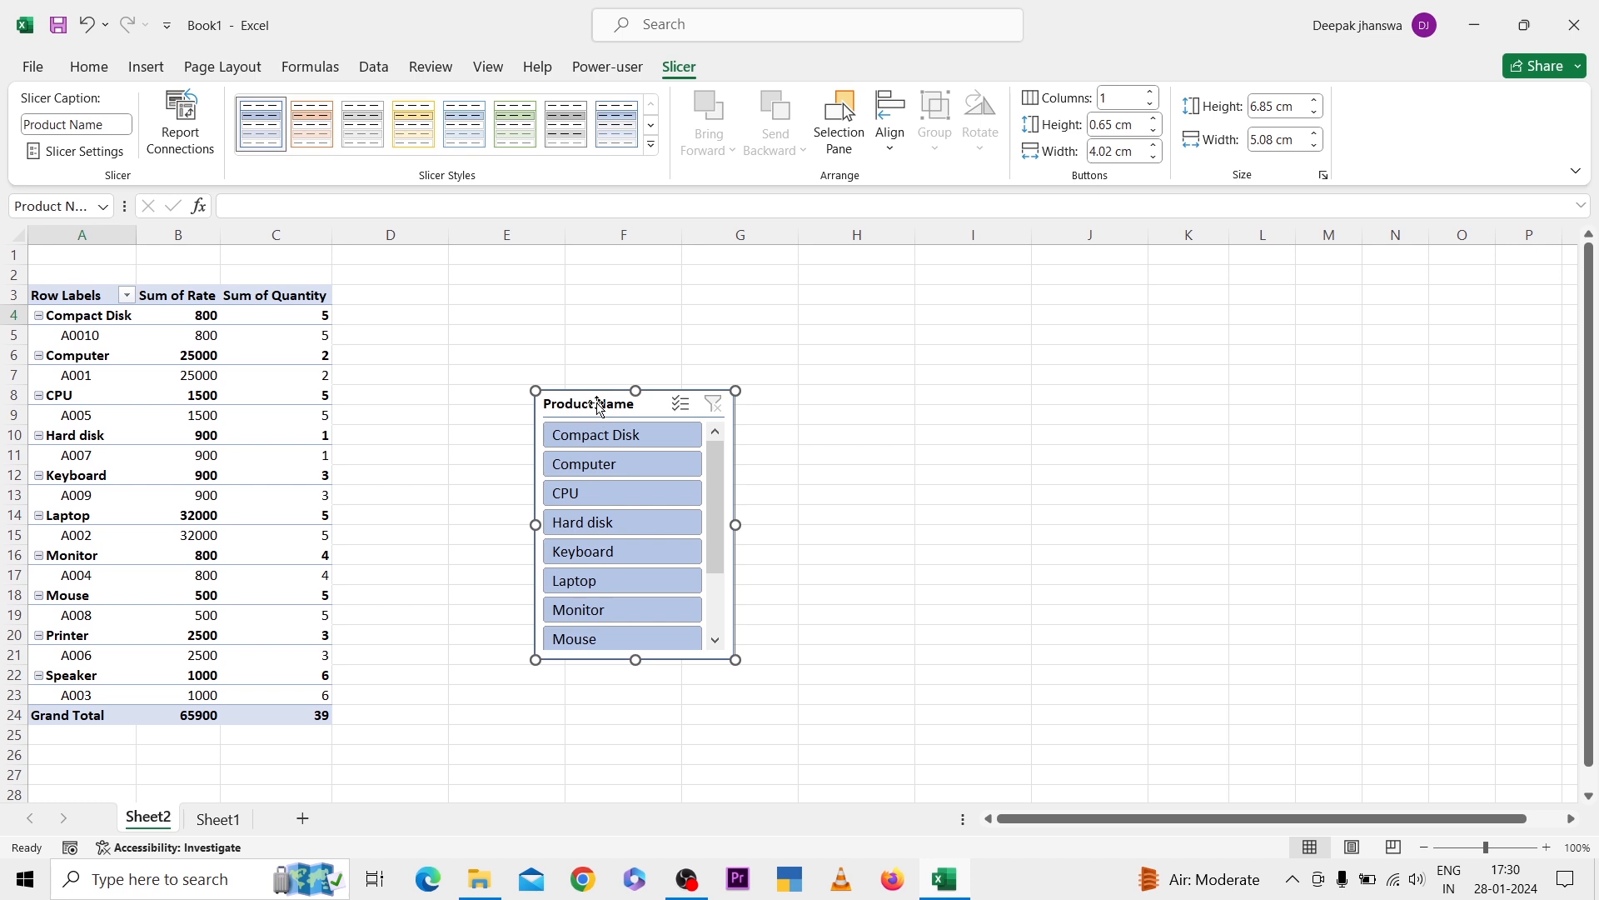
pyautogui.moveTo(597, 404); pyautogui.dragTo(519, 413)
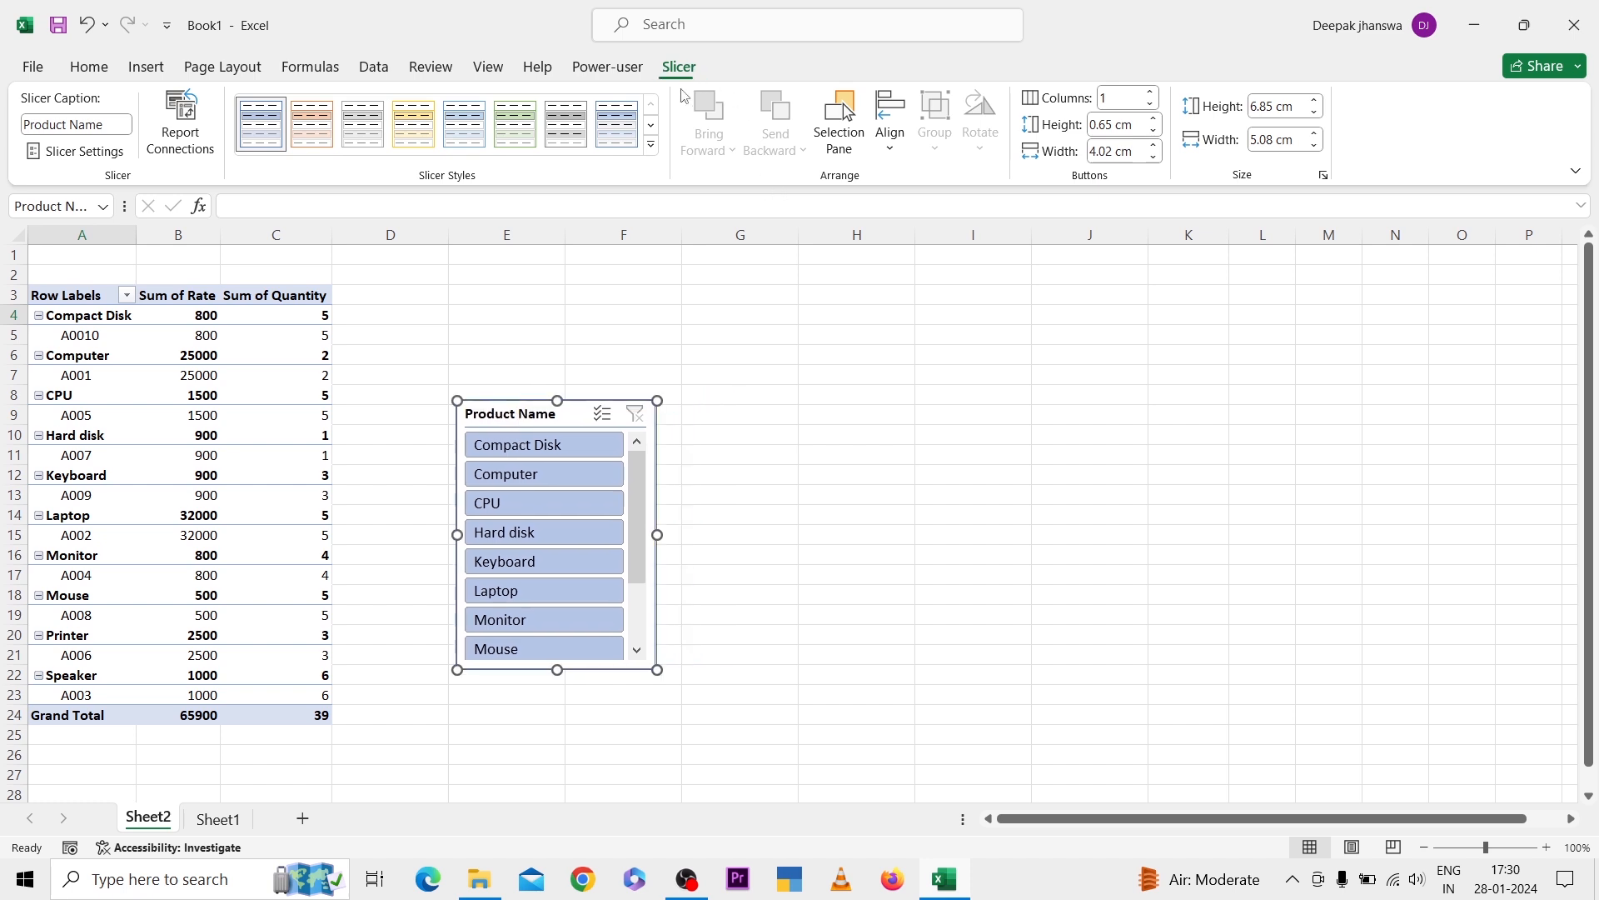
# - Try arranging the Product Name slicer's buttons in 3 columns and return to 1 column
pyautogui.click(1152, 95)
pyautogui.click(1152, 94)
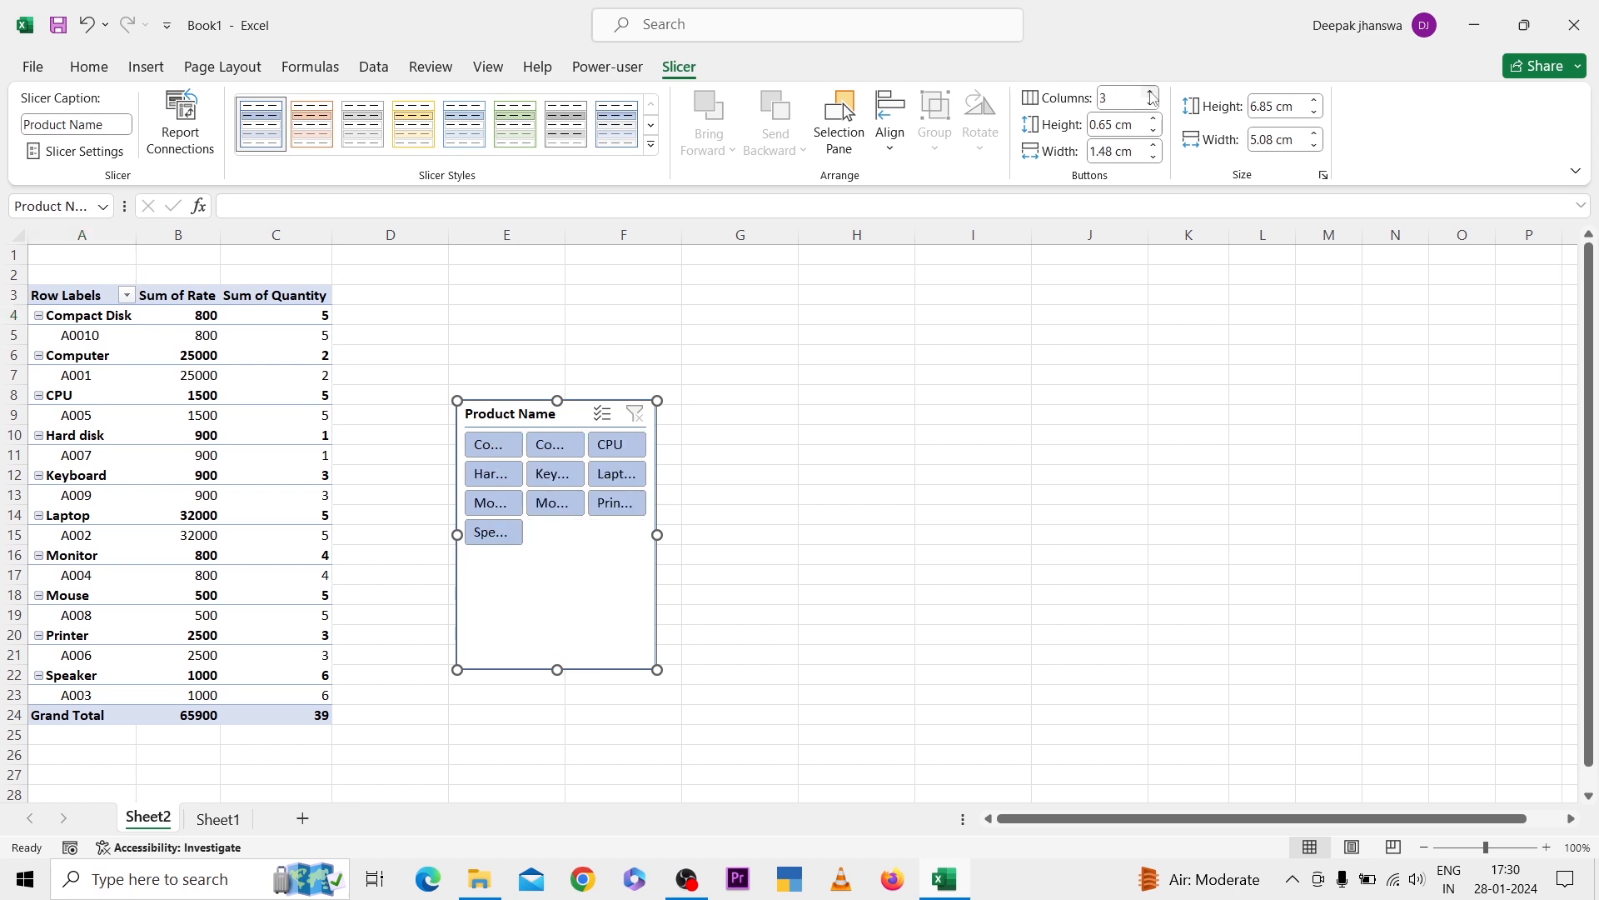
pyautogui.click(1153, 110)
pyautogui.click(1153, 110)
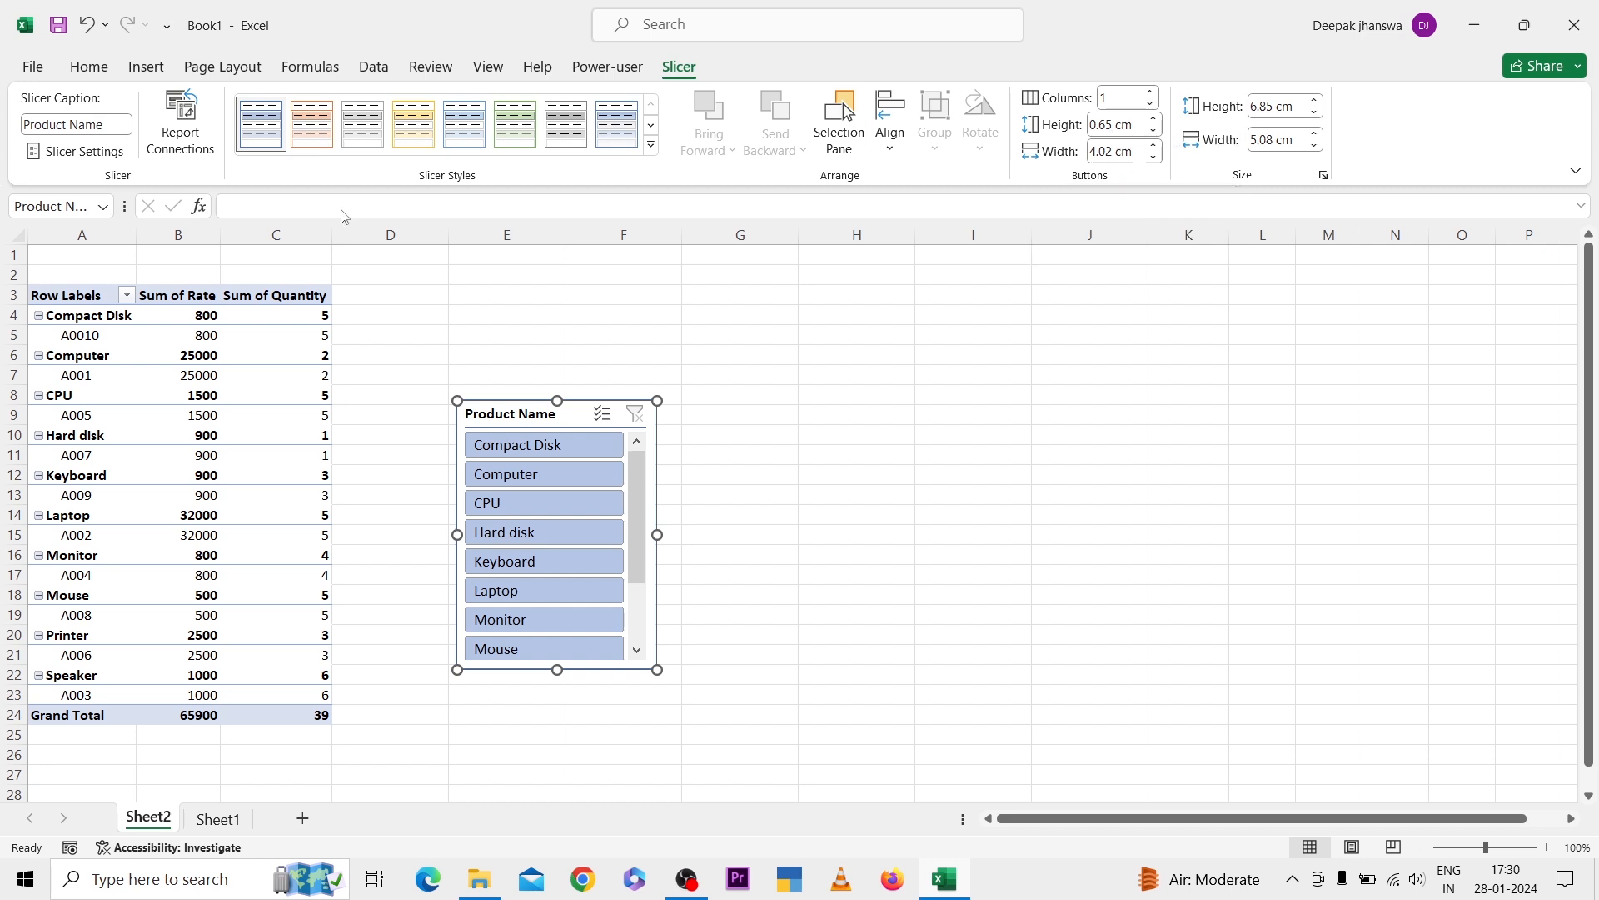
# - Look at the Product Name slicer's settings and leave them without making changes
pyautogui.click(75, 153)
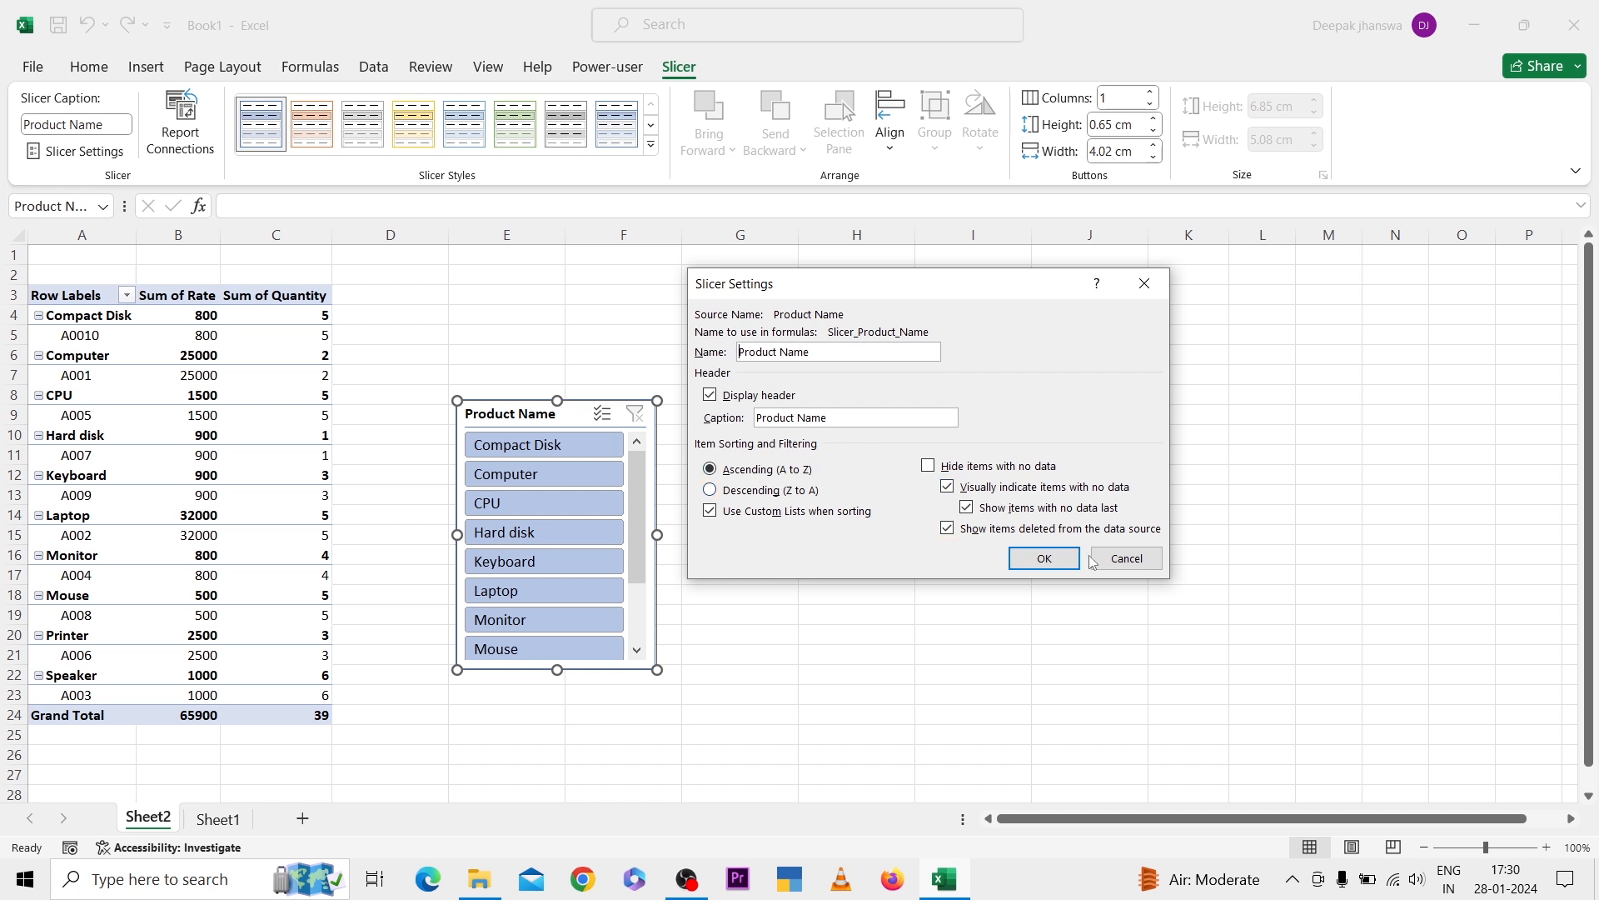
pyautogui.click(1127, 558)
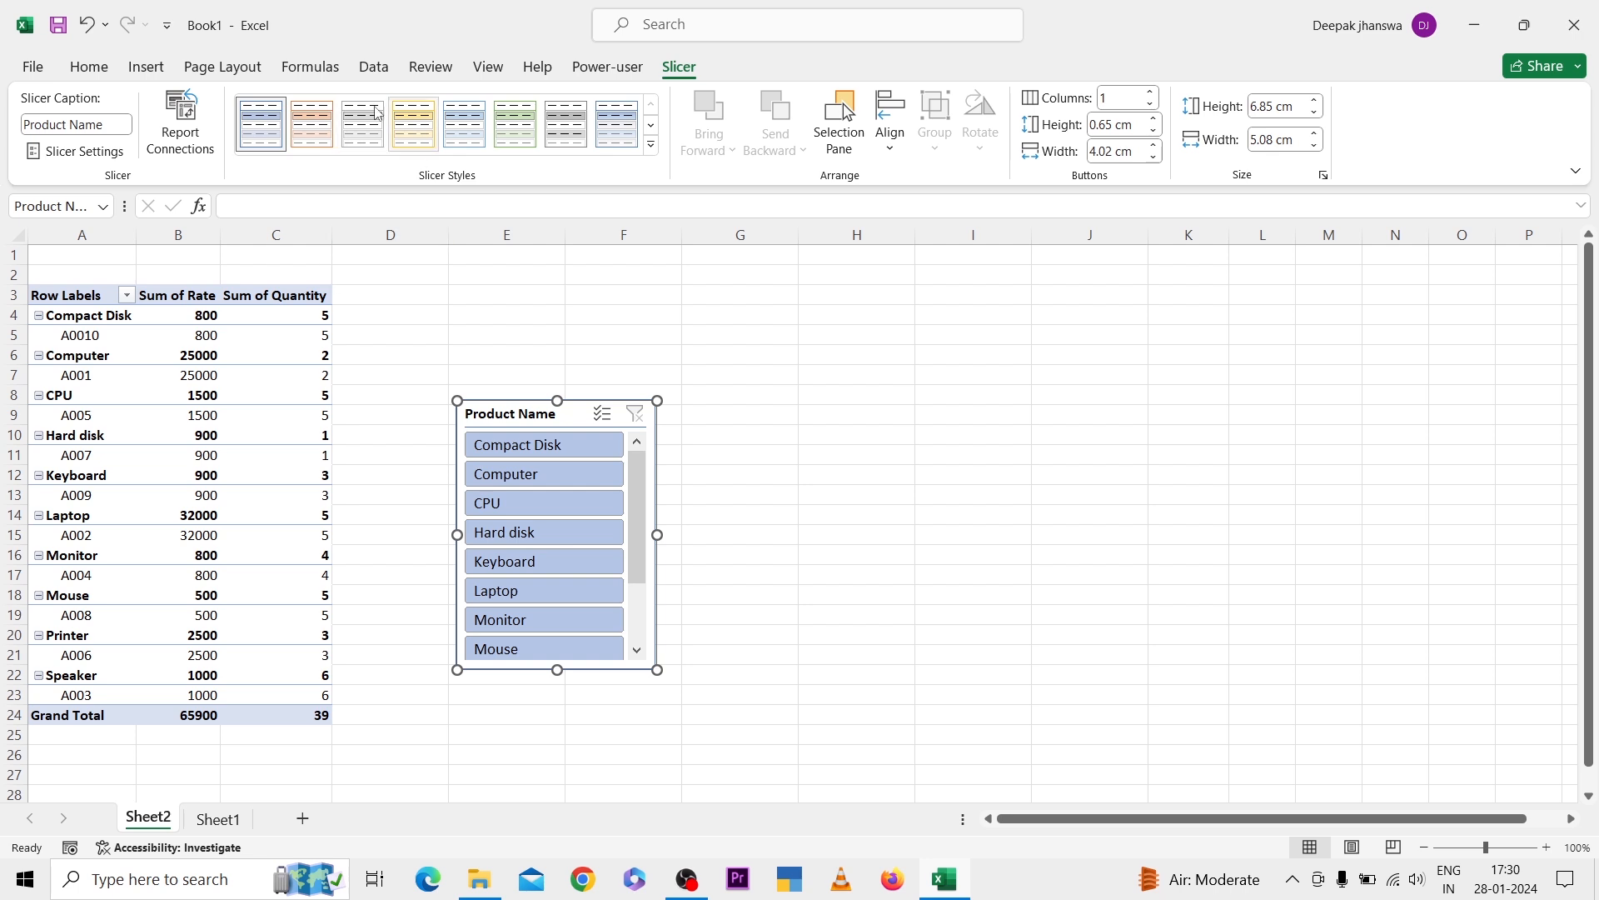
# - Try the dark yellow and dark green slicer styles on the Product Name slicer
pyautogui.click(652, 148)
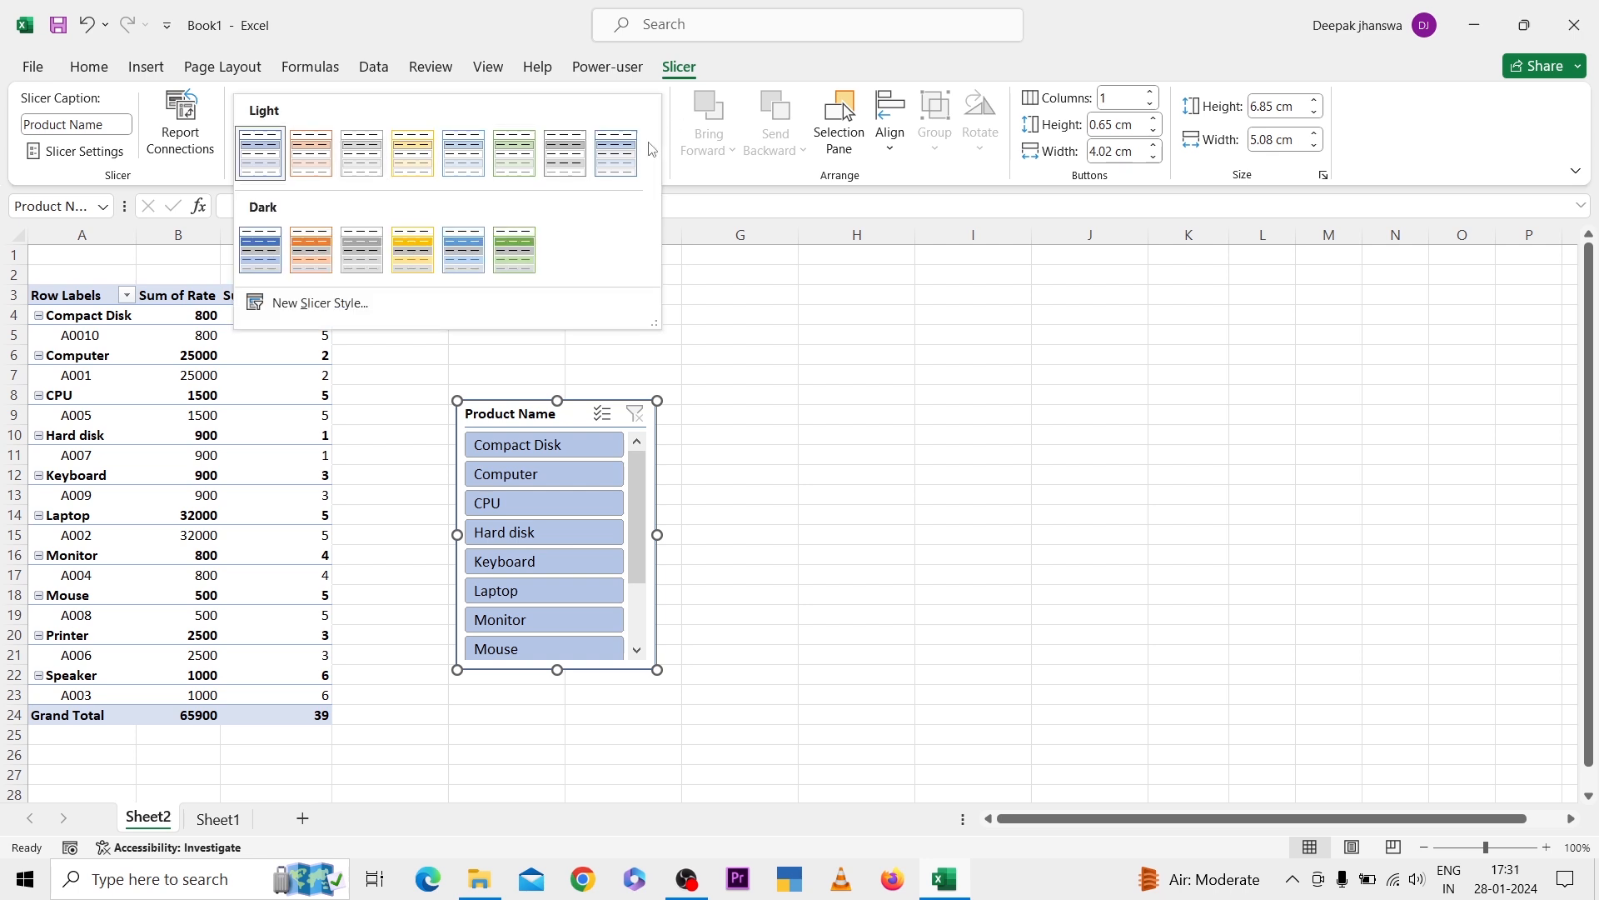
pyautogui.click(419, 250)
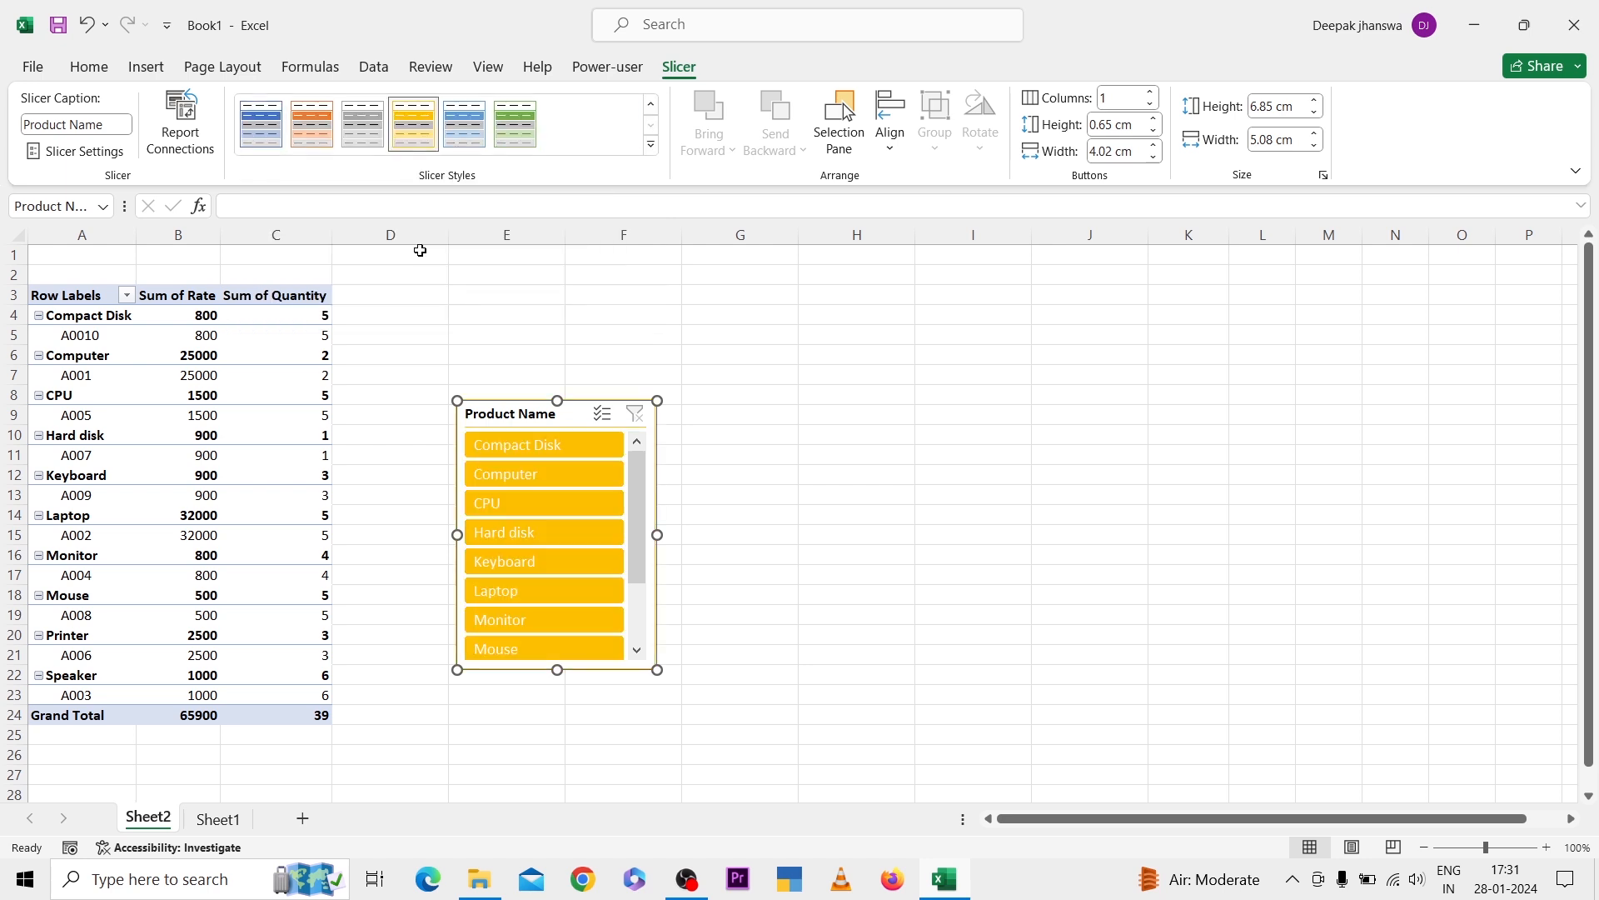
pyautogui.click(527, 131)
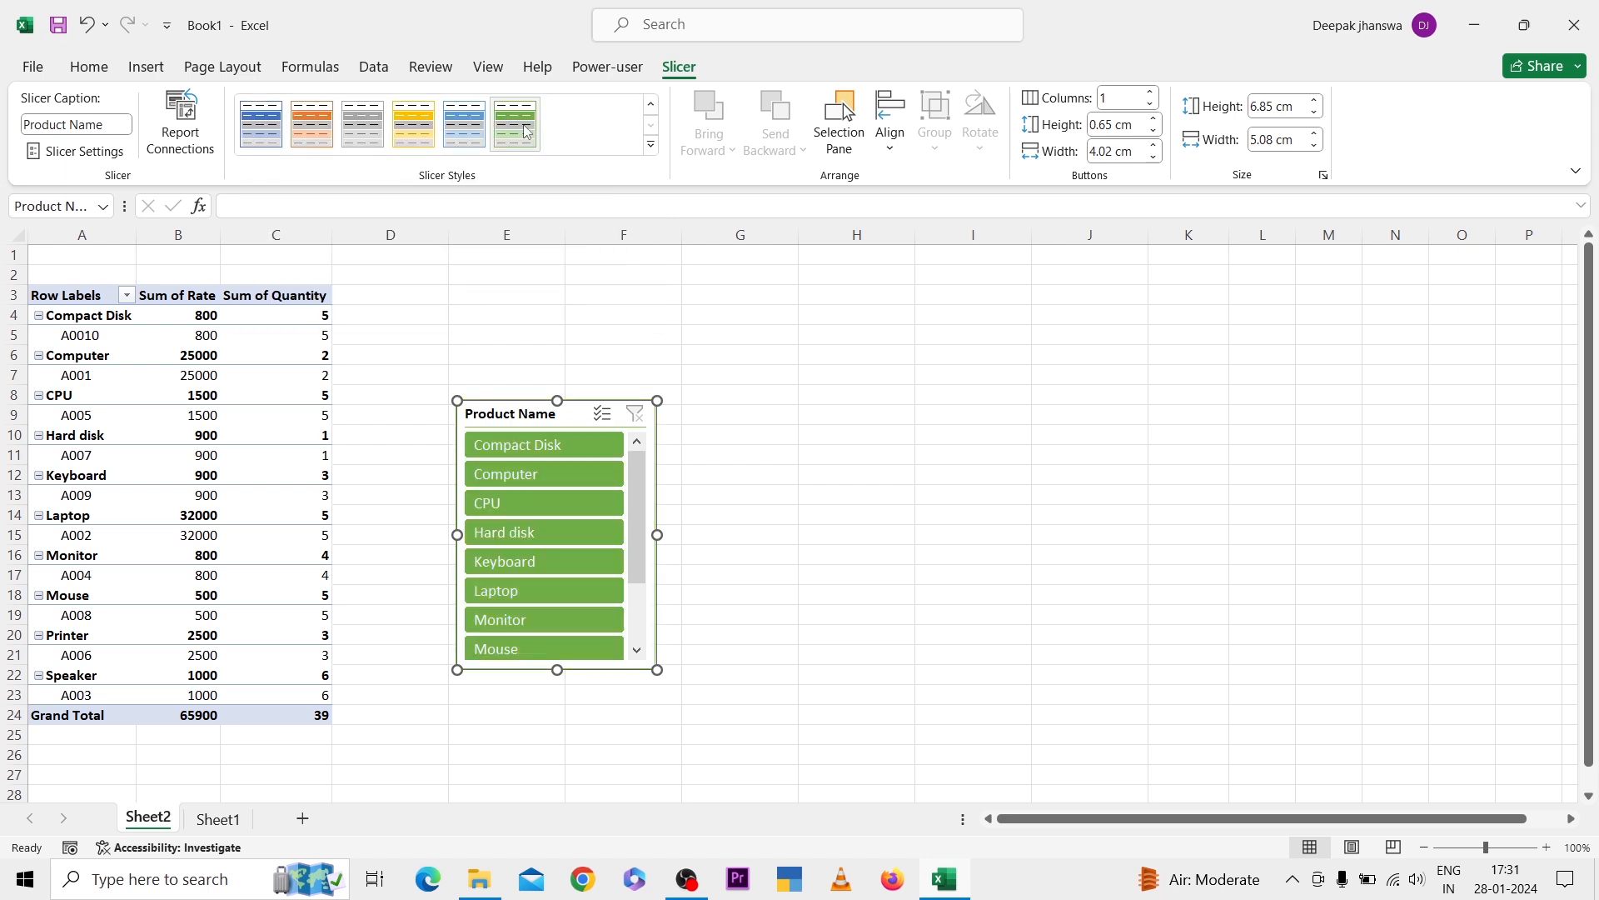
# - Look at the elements available for a new slicer style, cancel it, and apply the dark orange style to the Product Name slicer
pyautogui.click(652, 149)
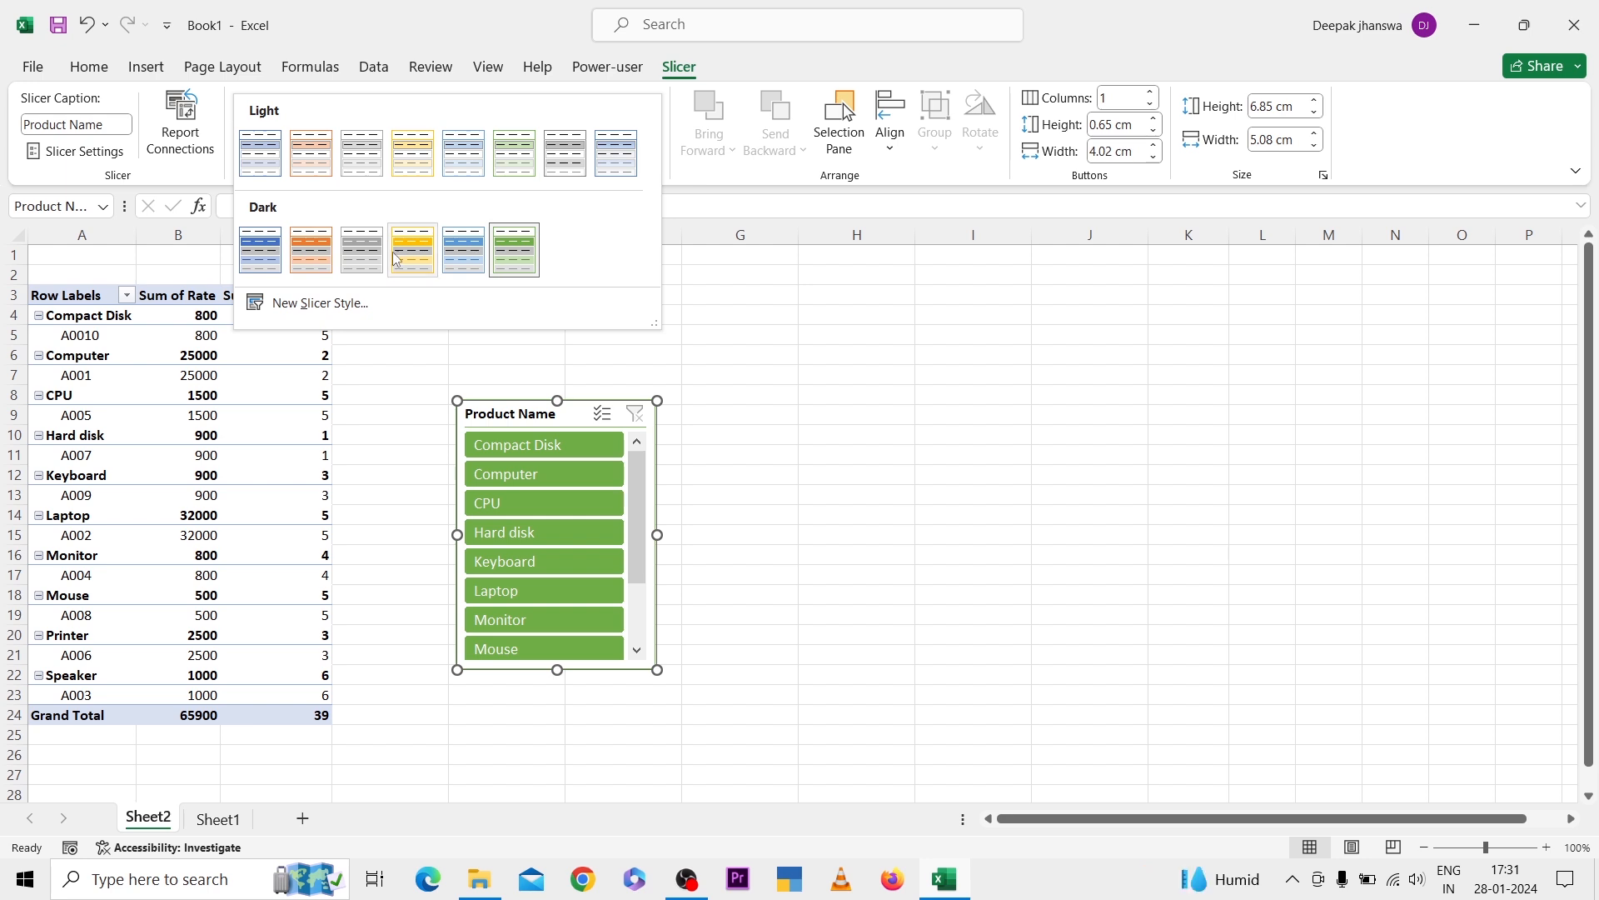
pyautogui.click(342, 302)
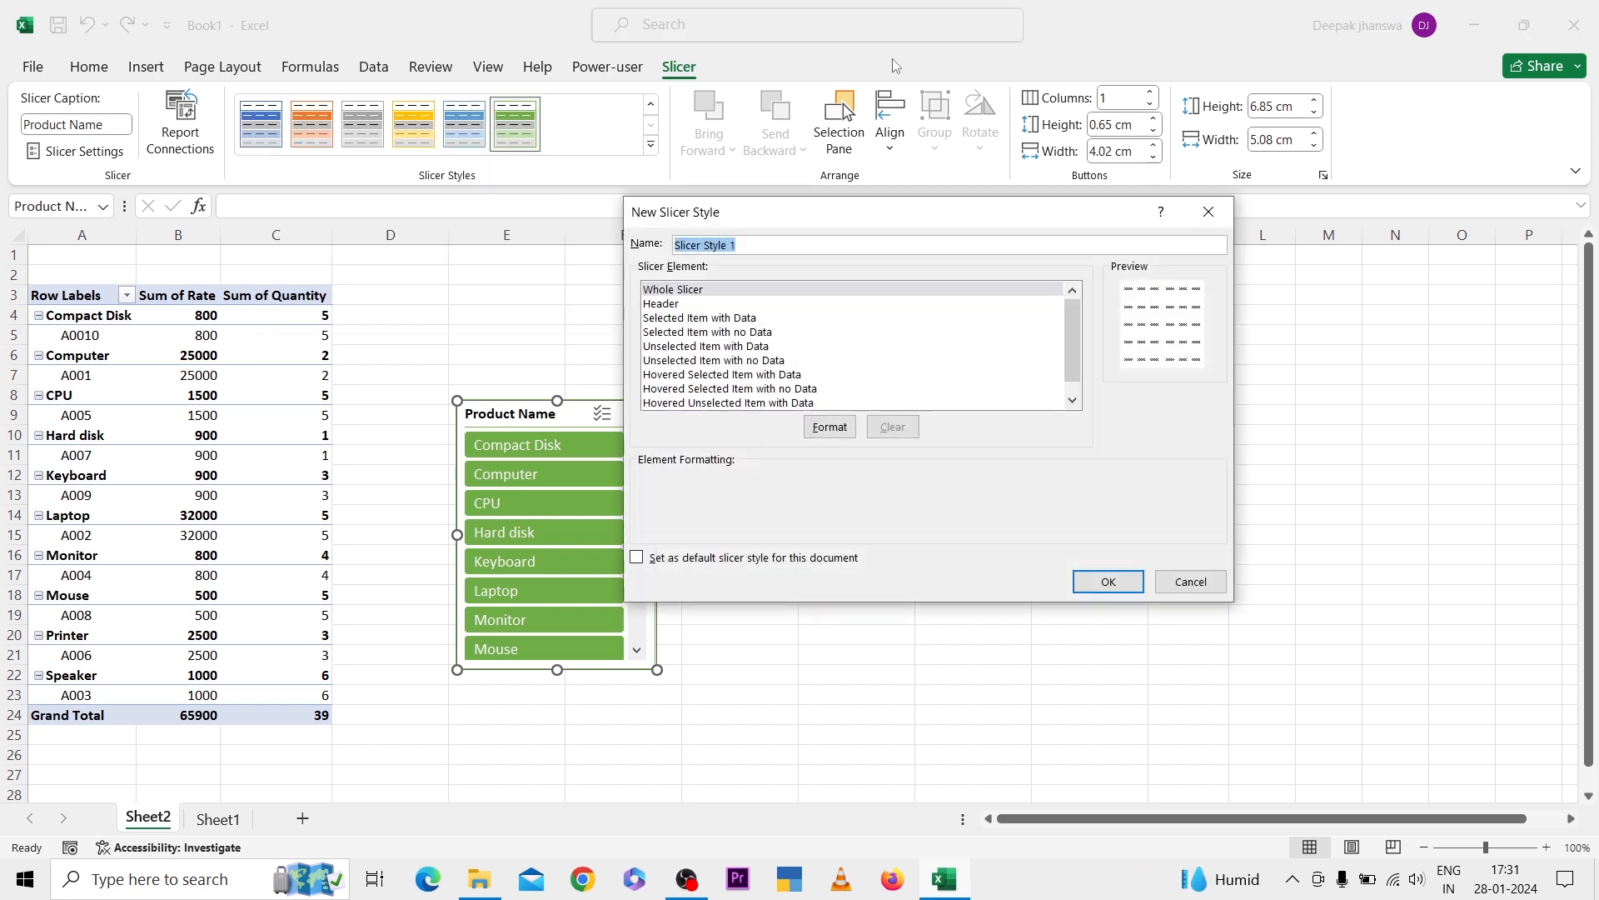
pyautogui.click(678, 289)
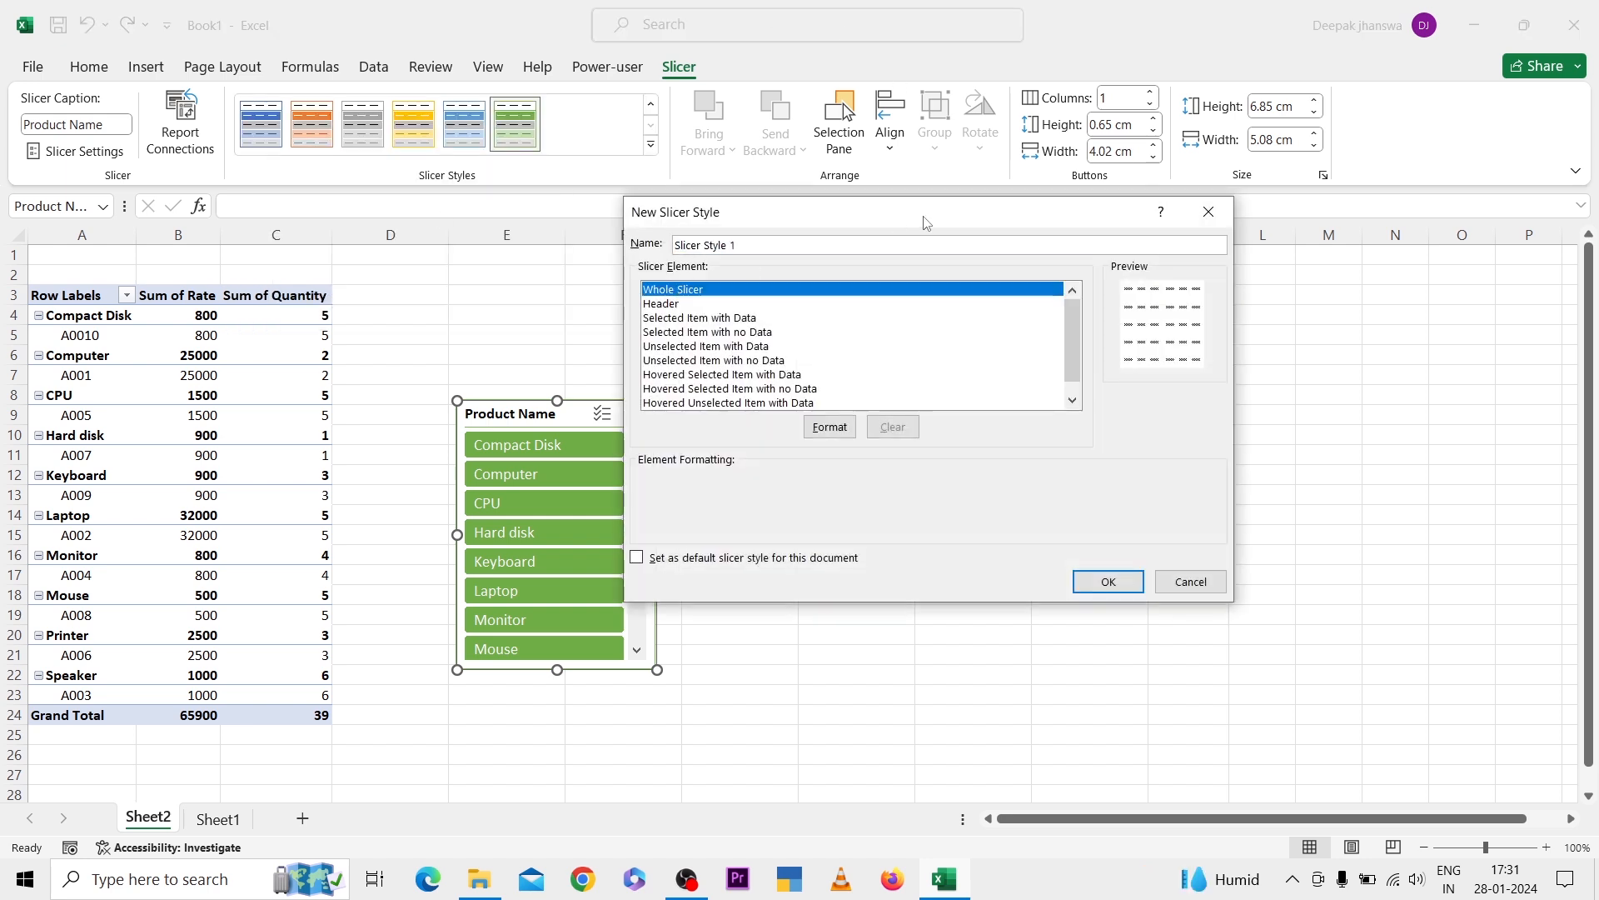
pyautogui.click(724, 322)
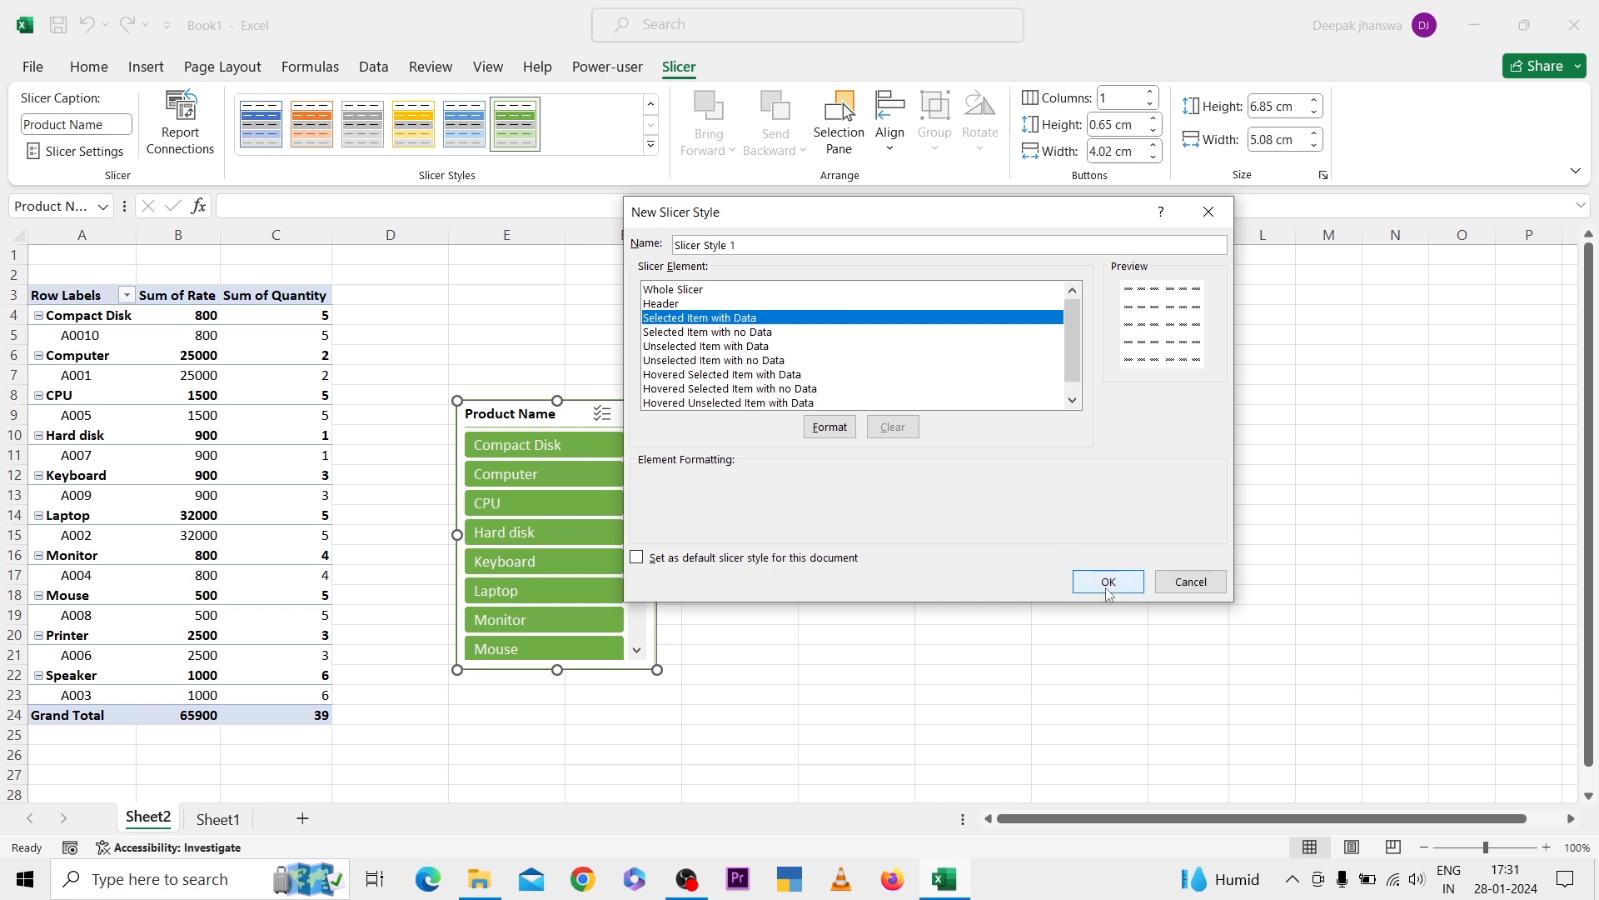
pyautogui.click(1182, 582)
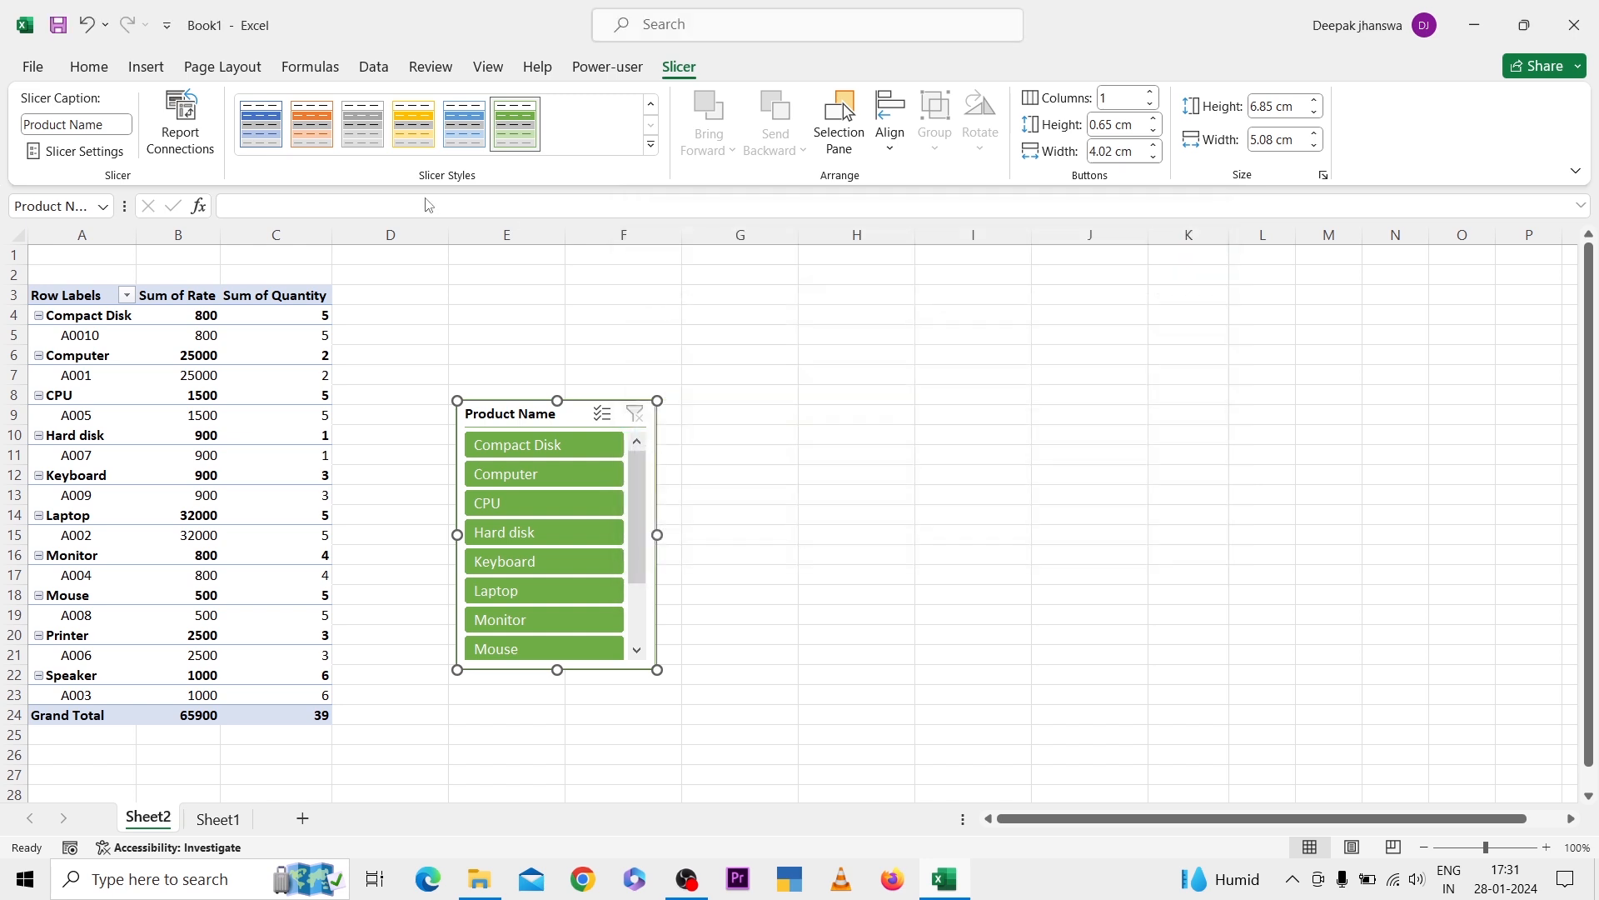
pyautogui.click(313, 132)
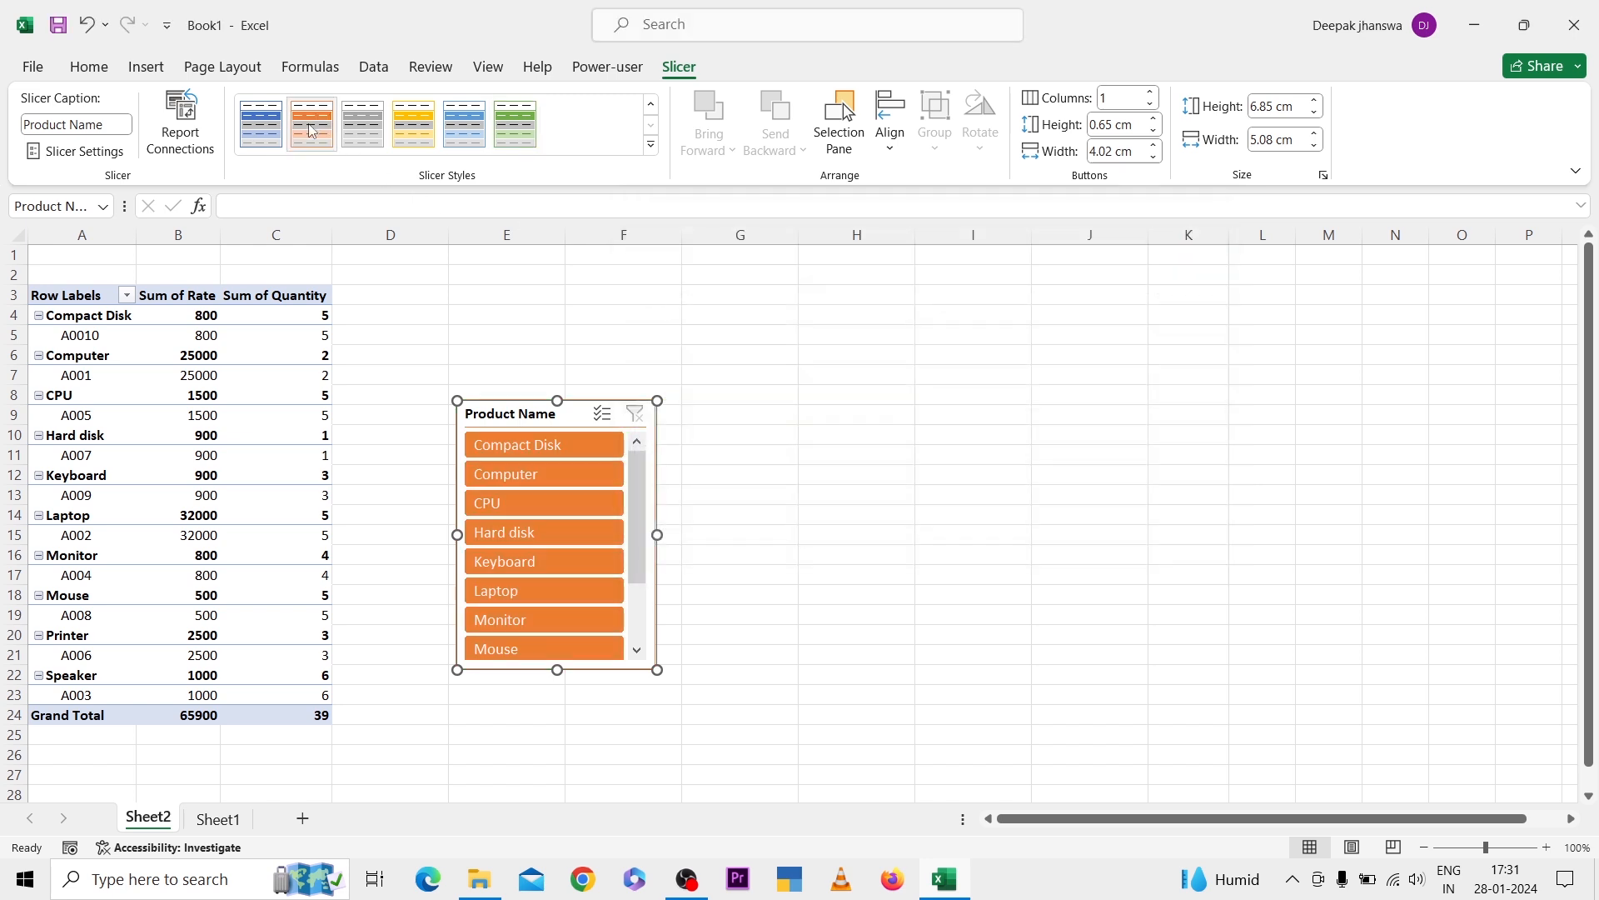
# - Filter the PivotTable with the slicer to Computer, switch to CPU, add Keyboard and Monitor by multi-select, and clear the filter
pyautogui.click(526, 477)
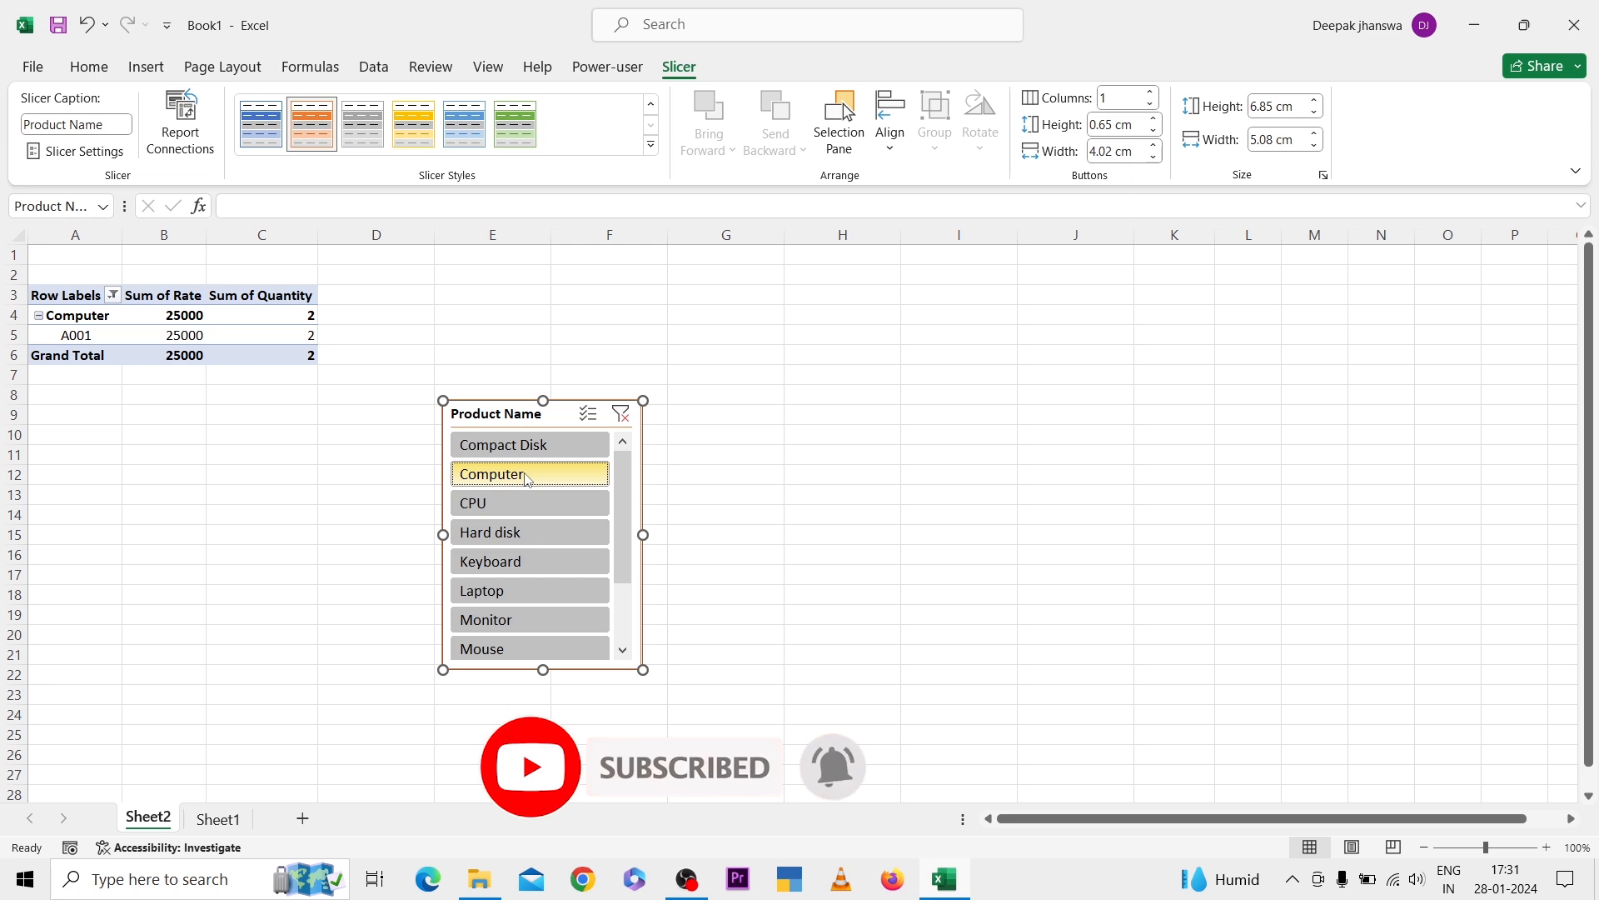
pyautogui.click(497, 508)
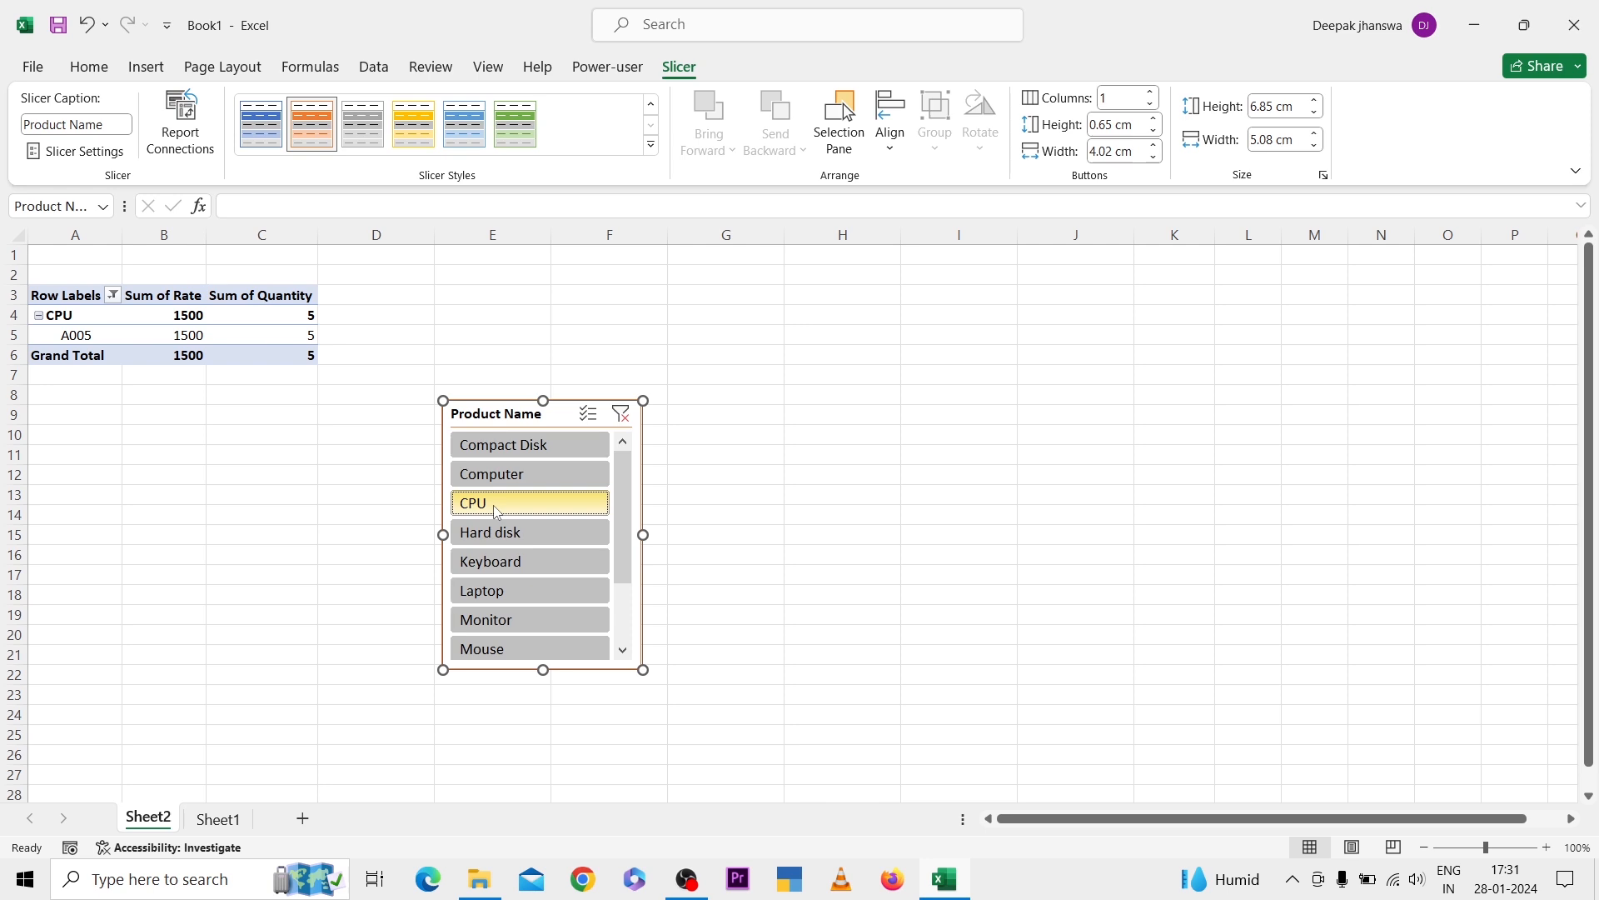
pyautogui.click(588, 416)
pyautogui.click(500, 563)
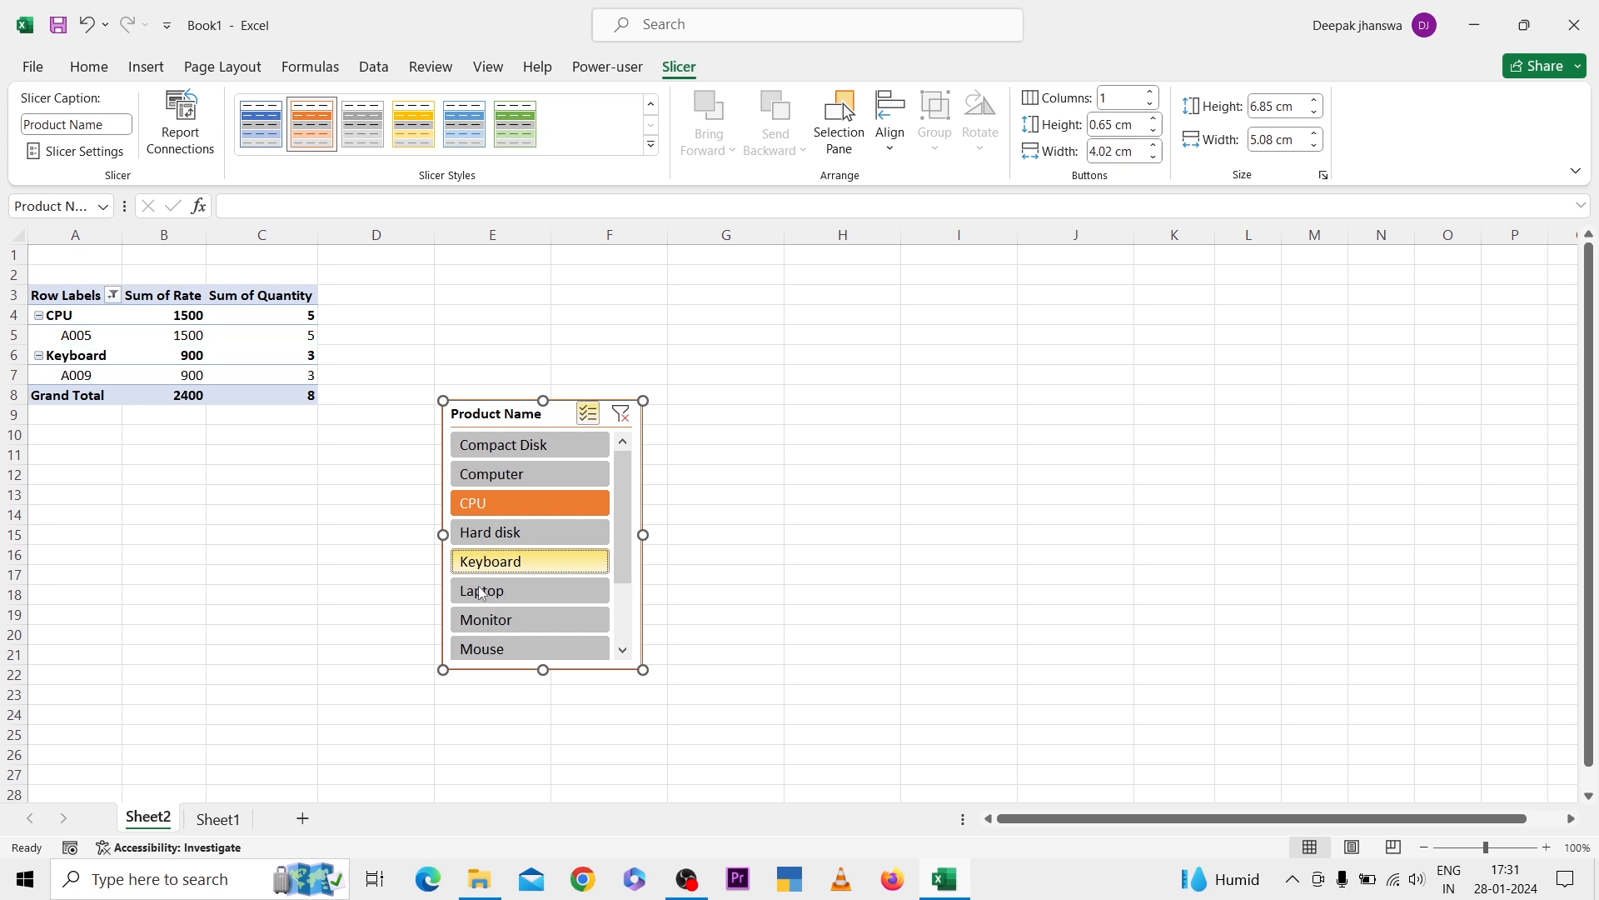
pyautogui.click(500, 620)
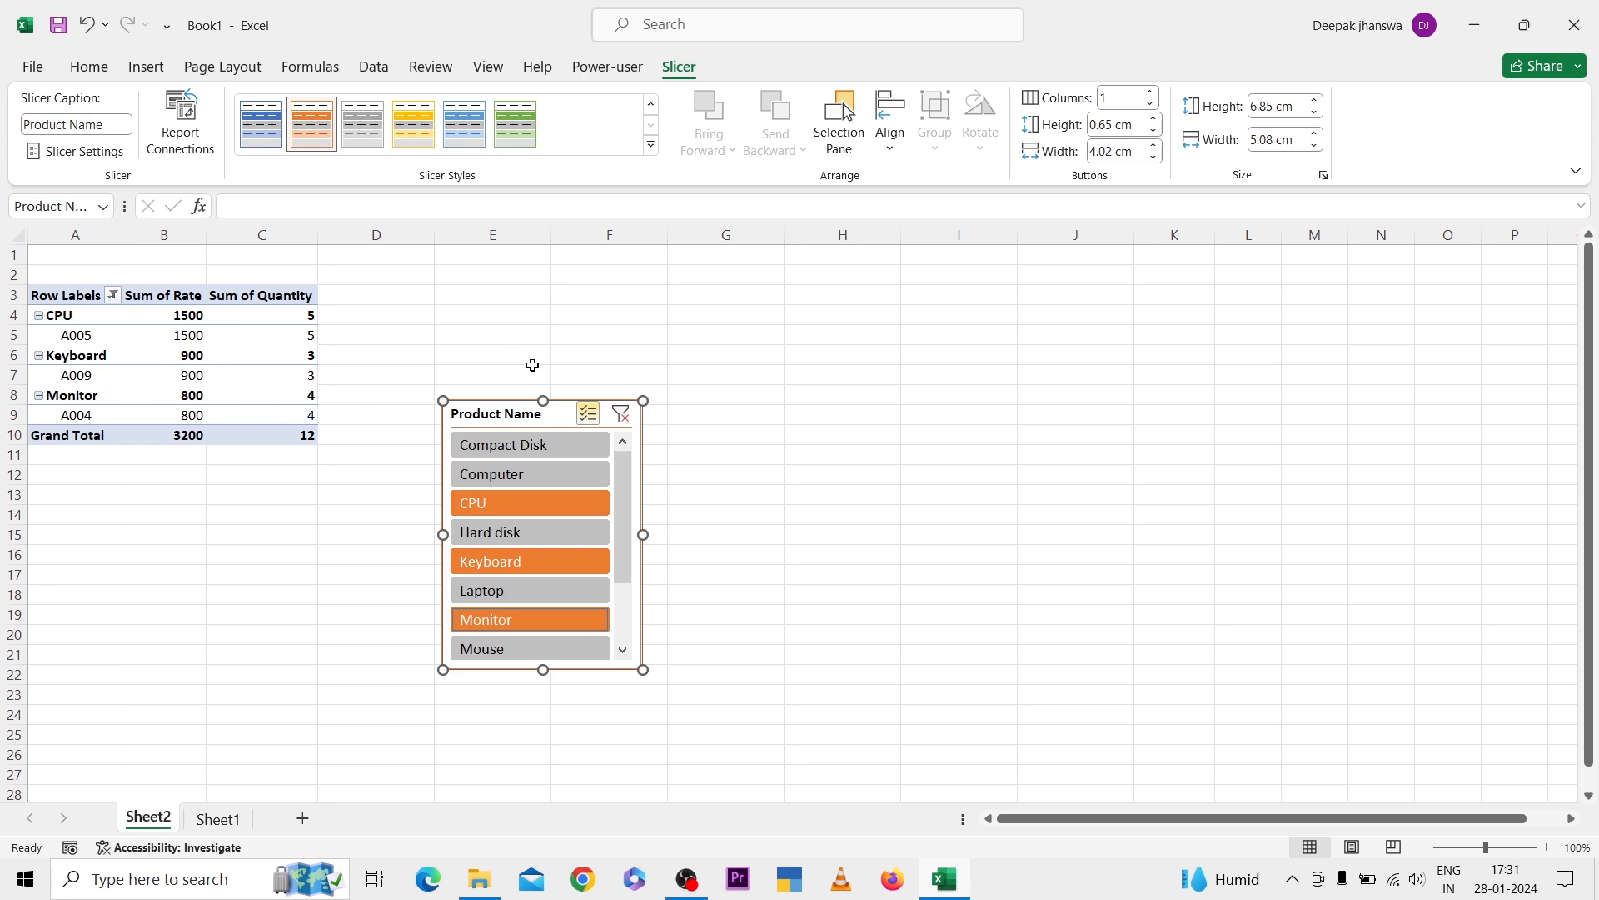
pyautogui.click(629, 418)
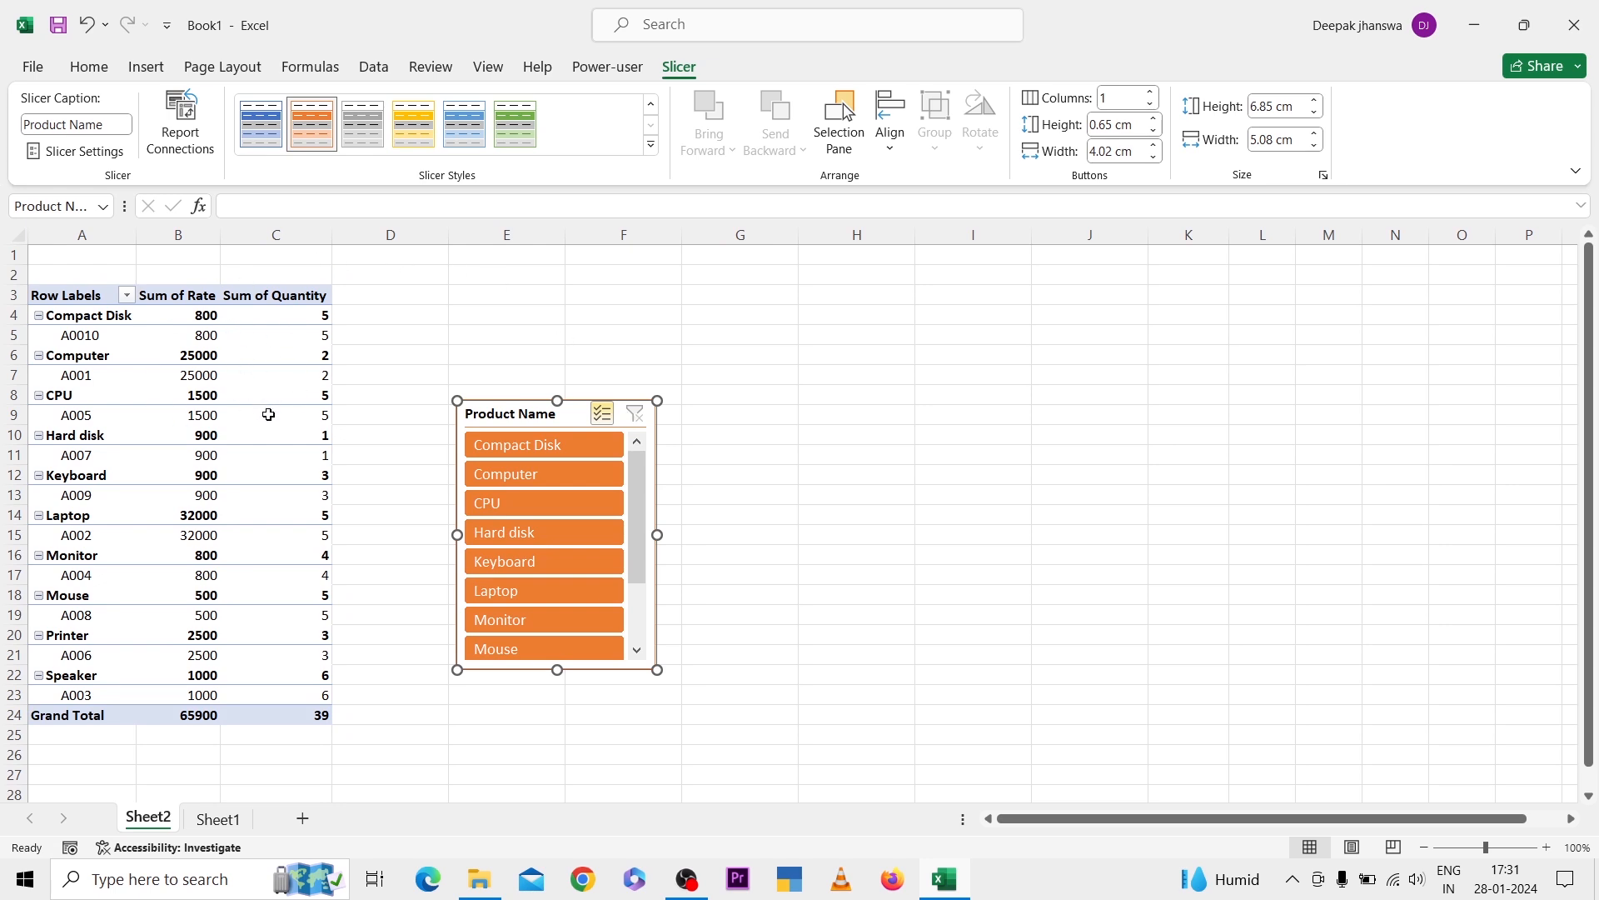
# - Try to insert a timeline for the PivotTable
pyautogui.click(237, 408)
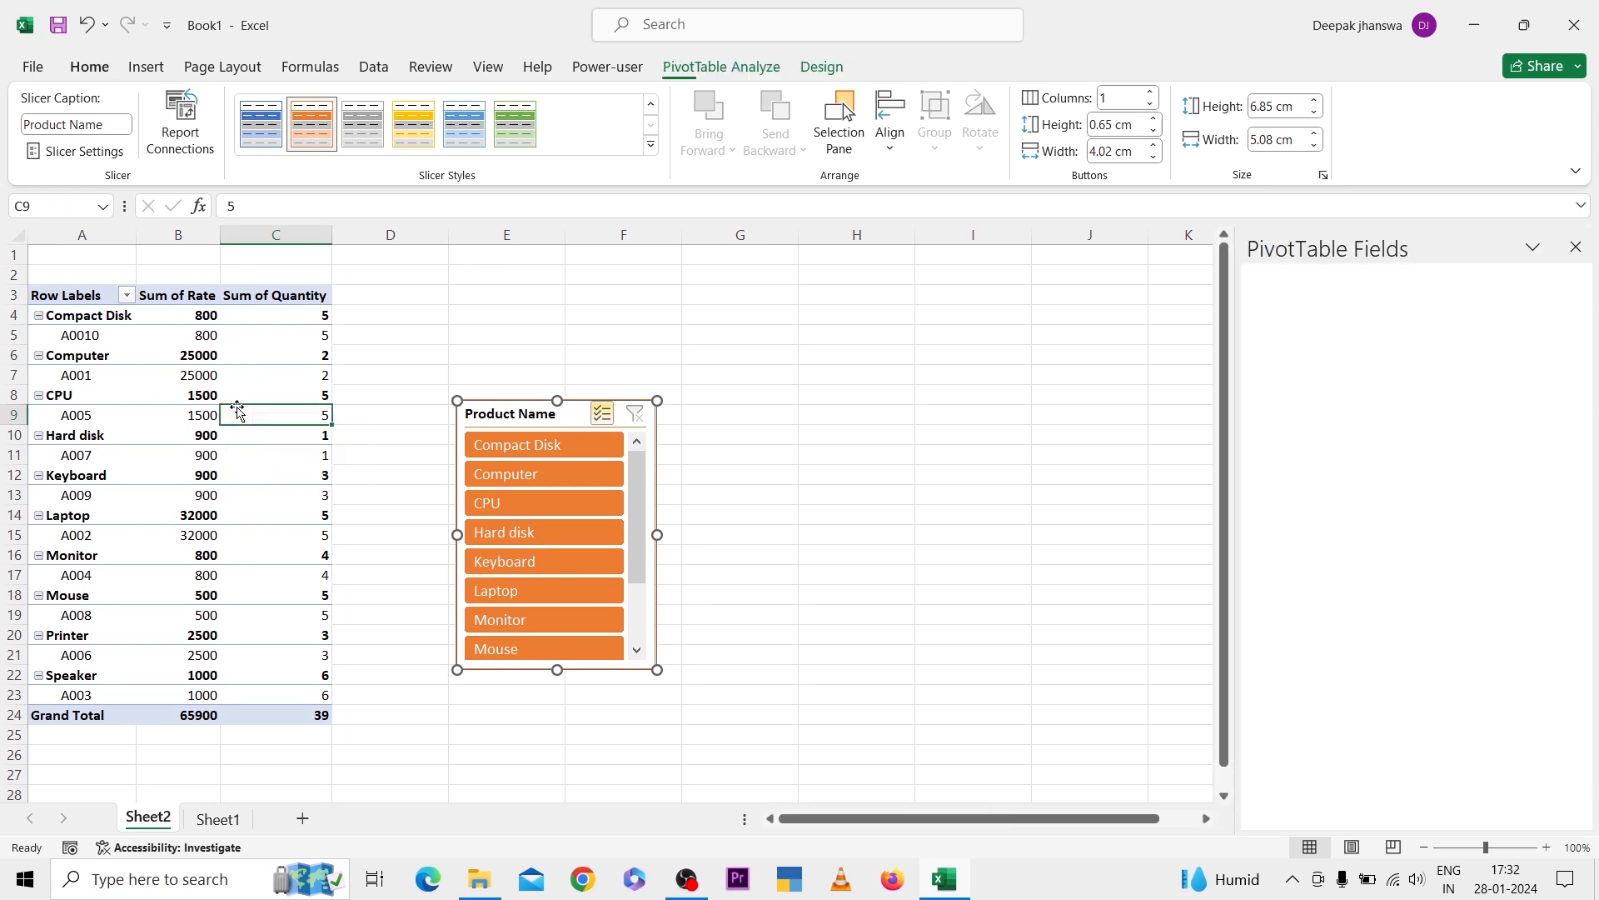
pyautogui.click(223, 376)
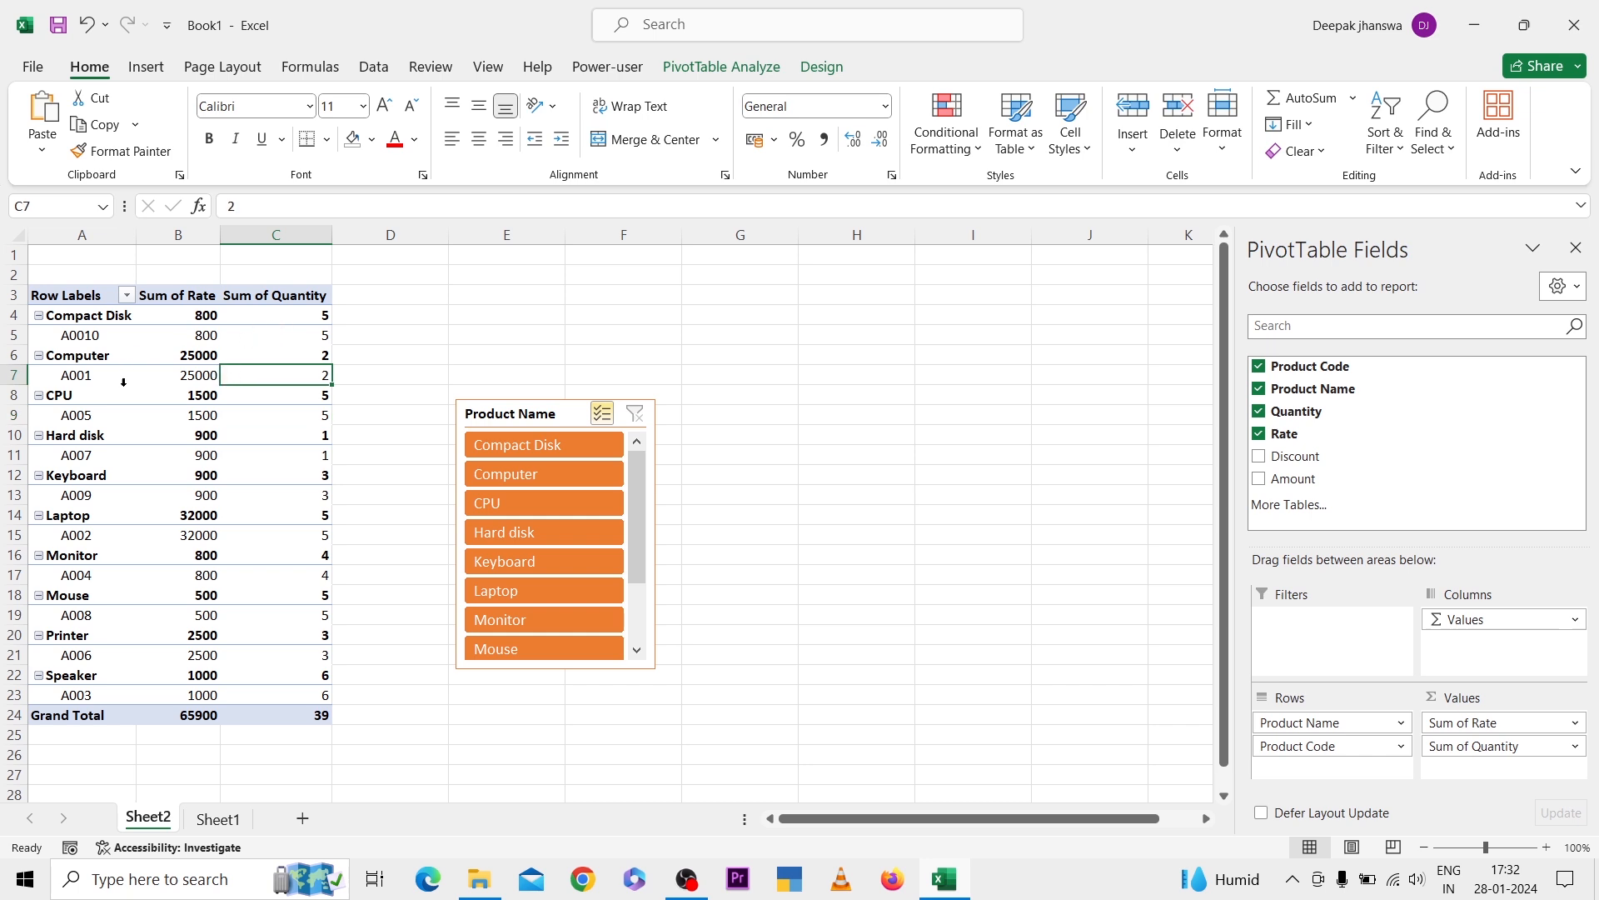
pyautogui.click(178, 398)
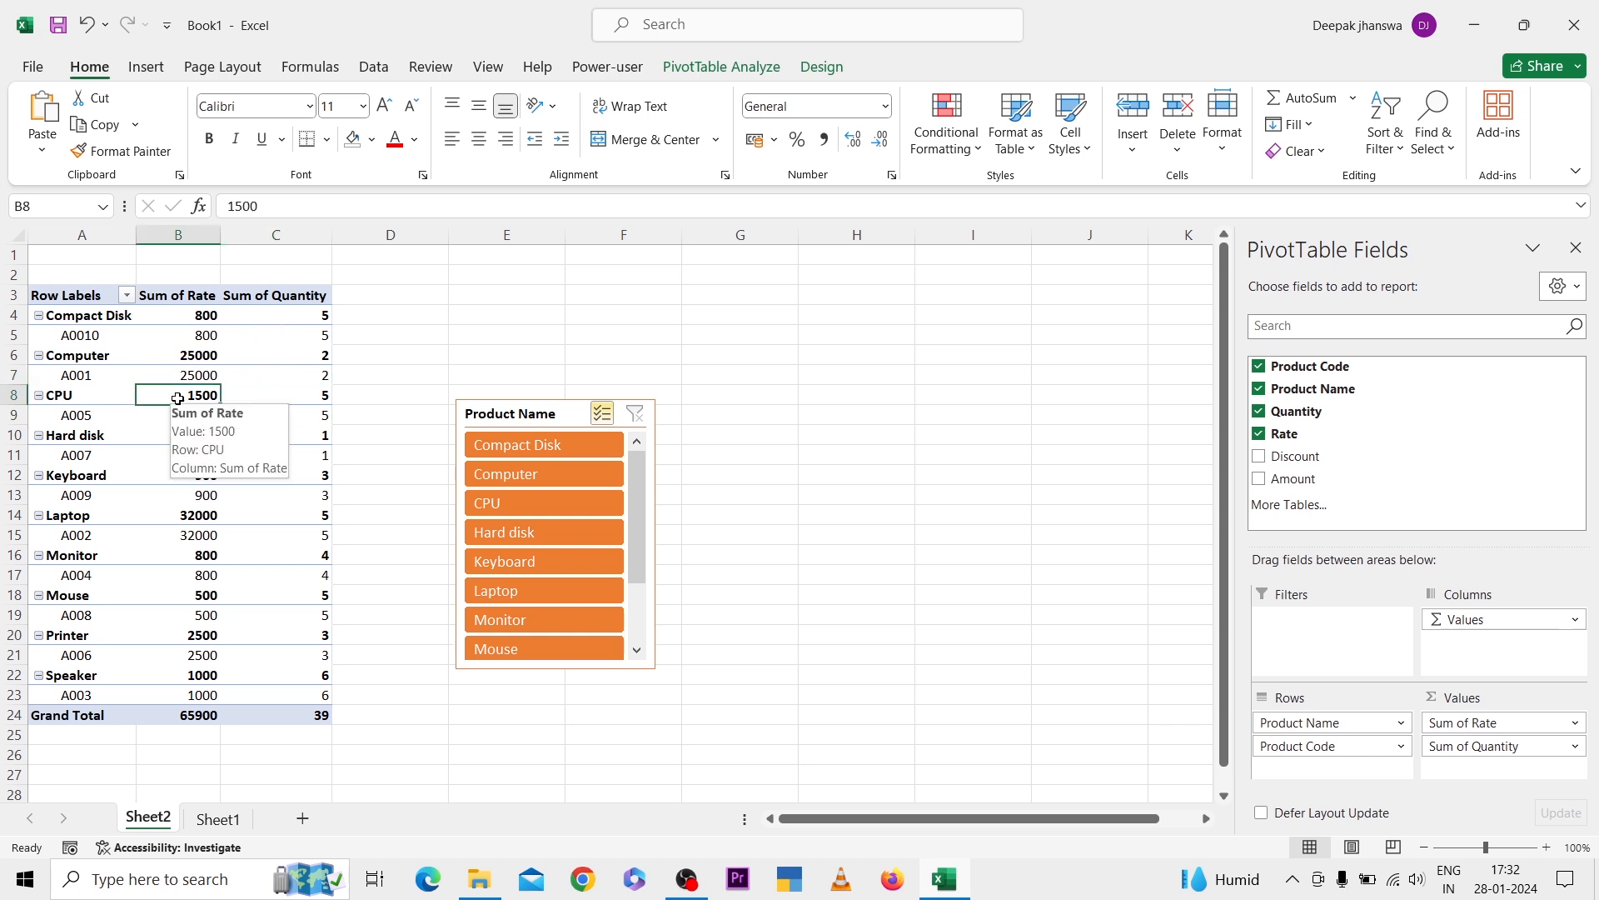
pyautogui.click(691, 65)
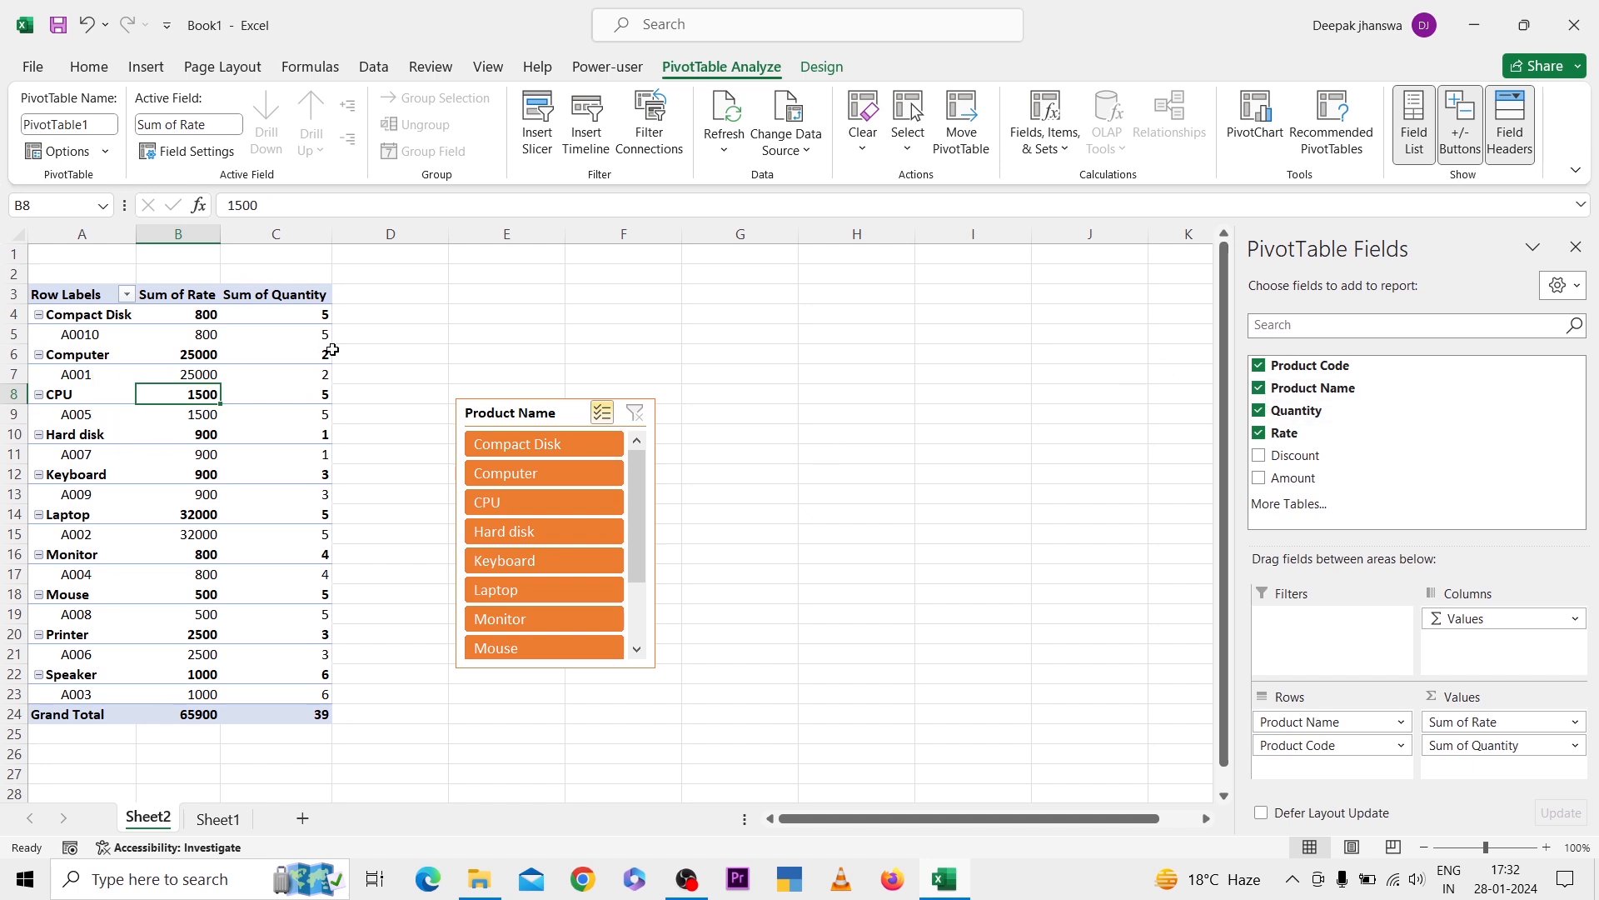
pyautogui.click(592, 117)
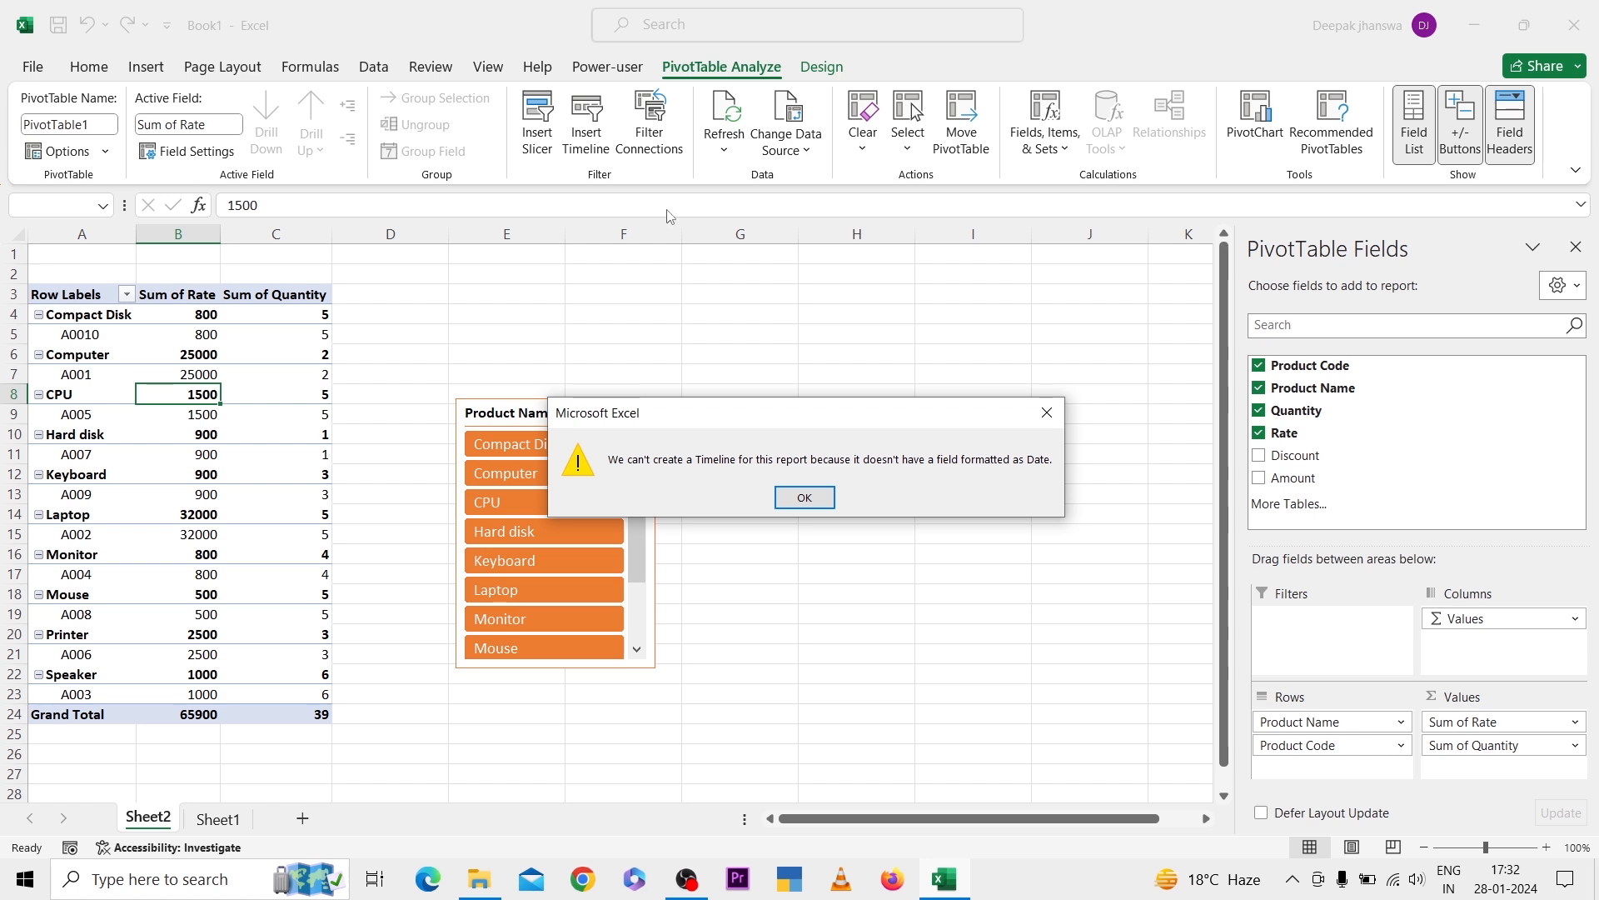
pyautogui.click(805, 499)
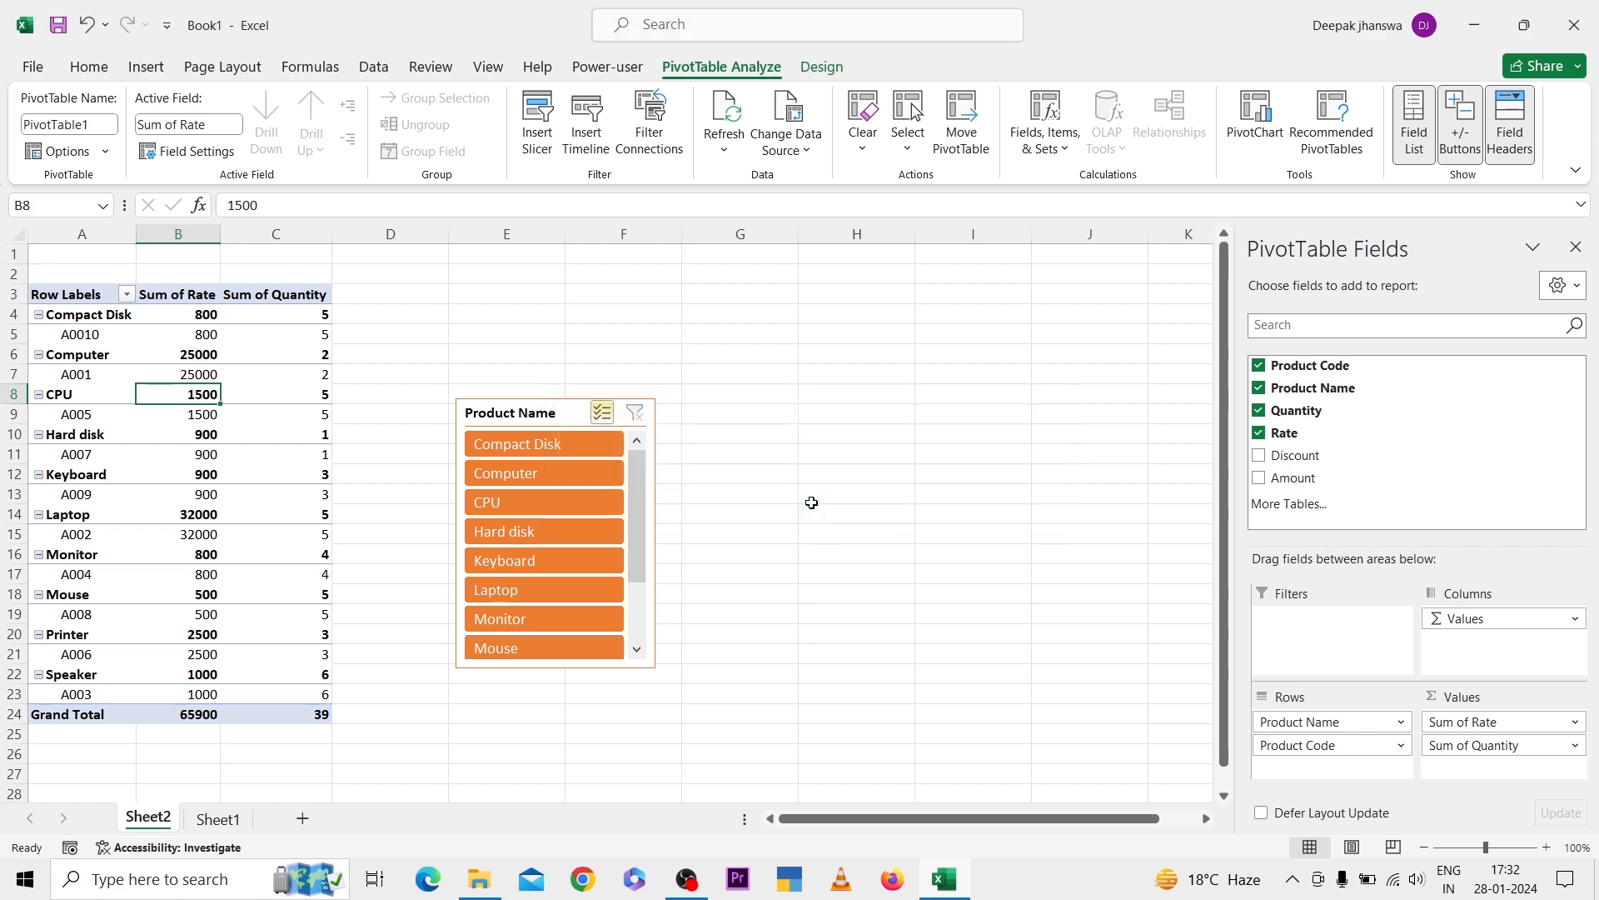
# - Insert a column before Product Name in the source data on Sheet1 and give it the header Date
pyautogui.click(225, 829)
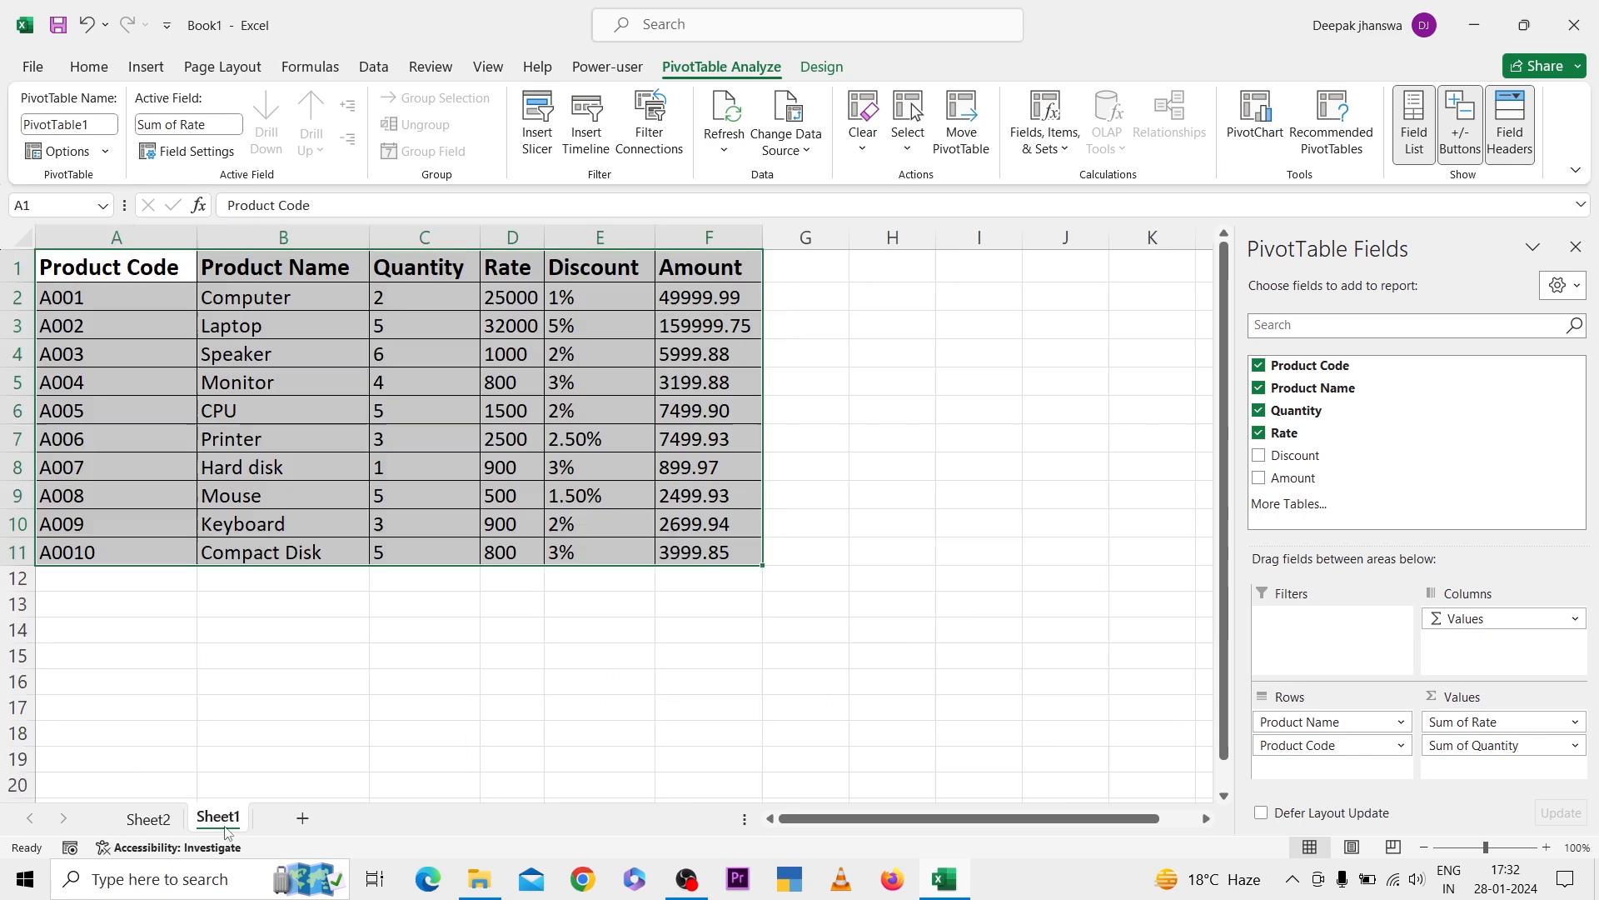
pyautogui.click(284, 371)
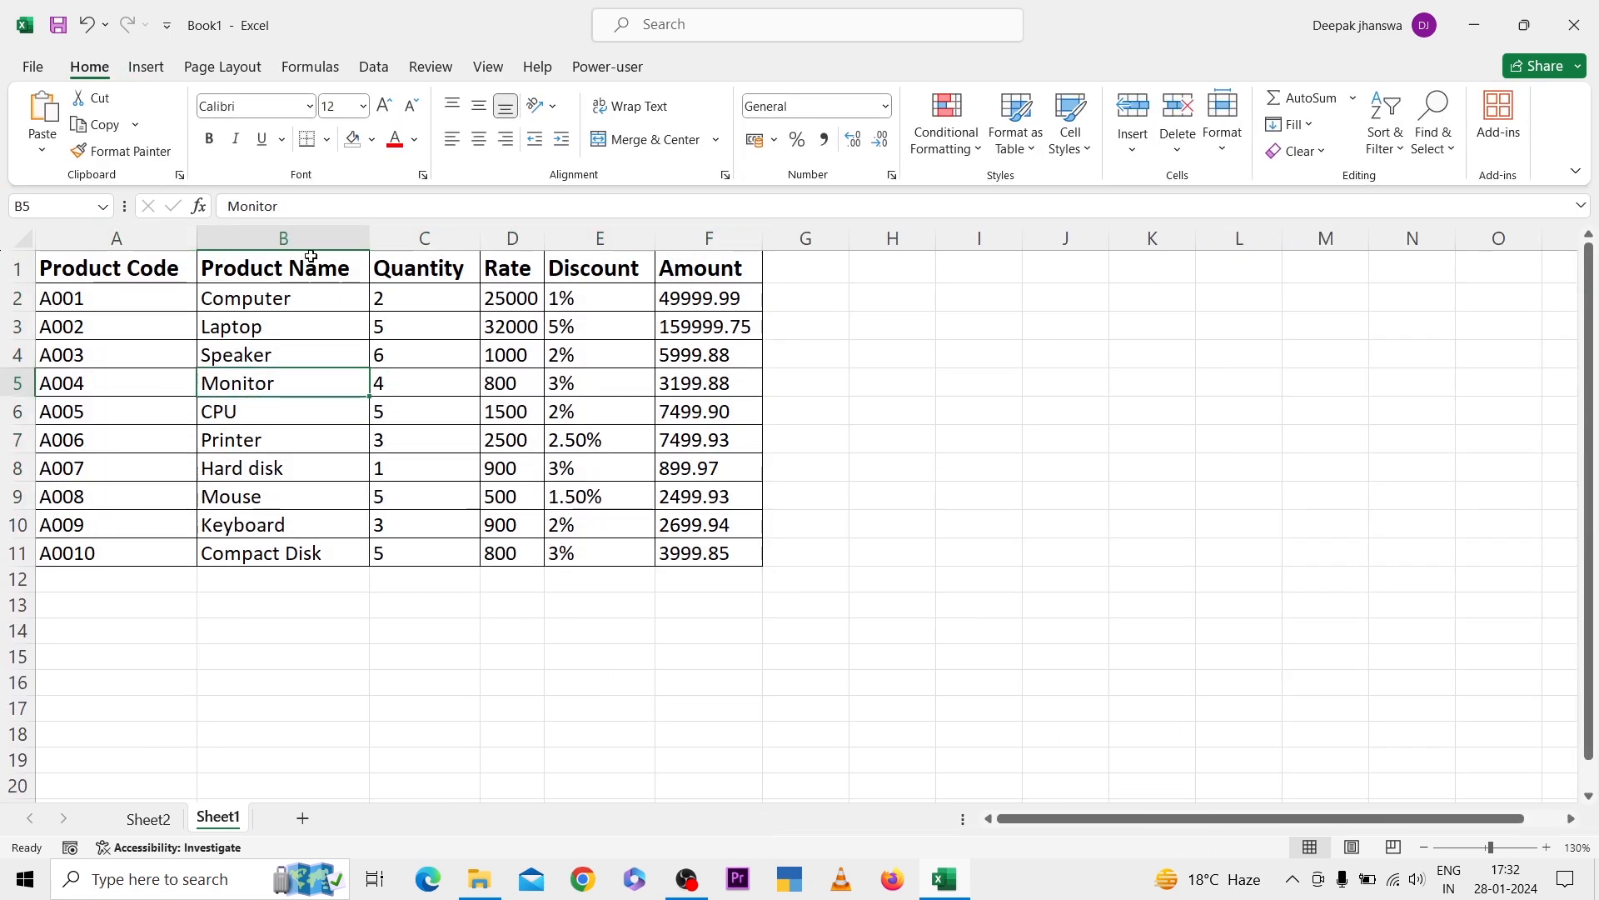
pyautogui.click(285, 232)
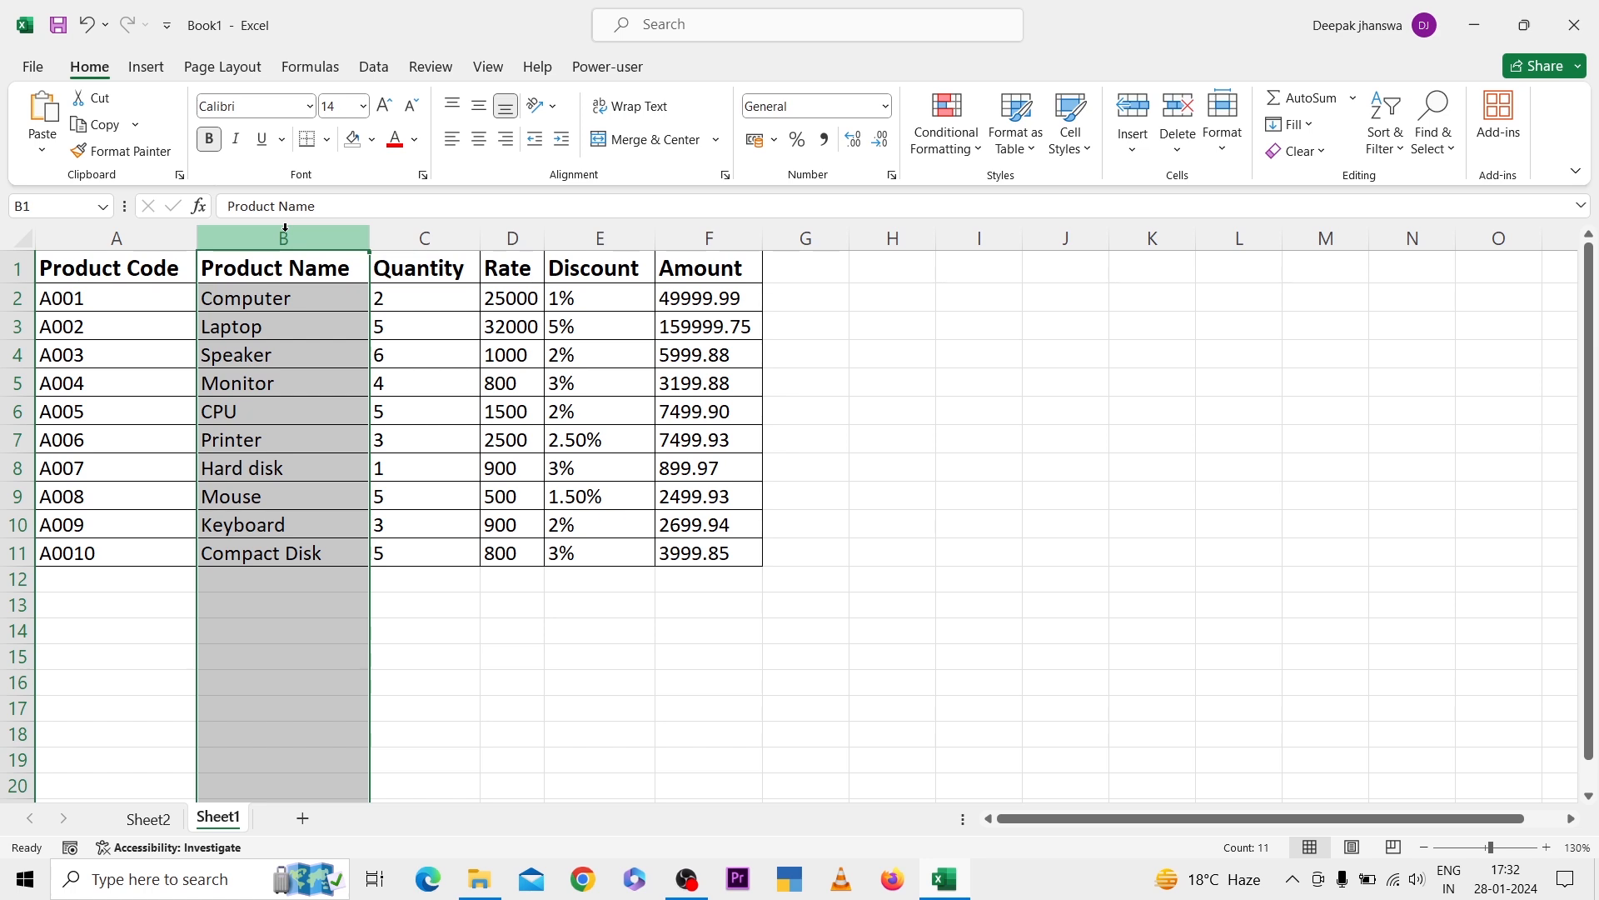
pyautogui.hotkey('ctrl', 'shift', '+')
pyautogui.press('Left')
pyautogui.press('Right')
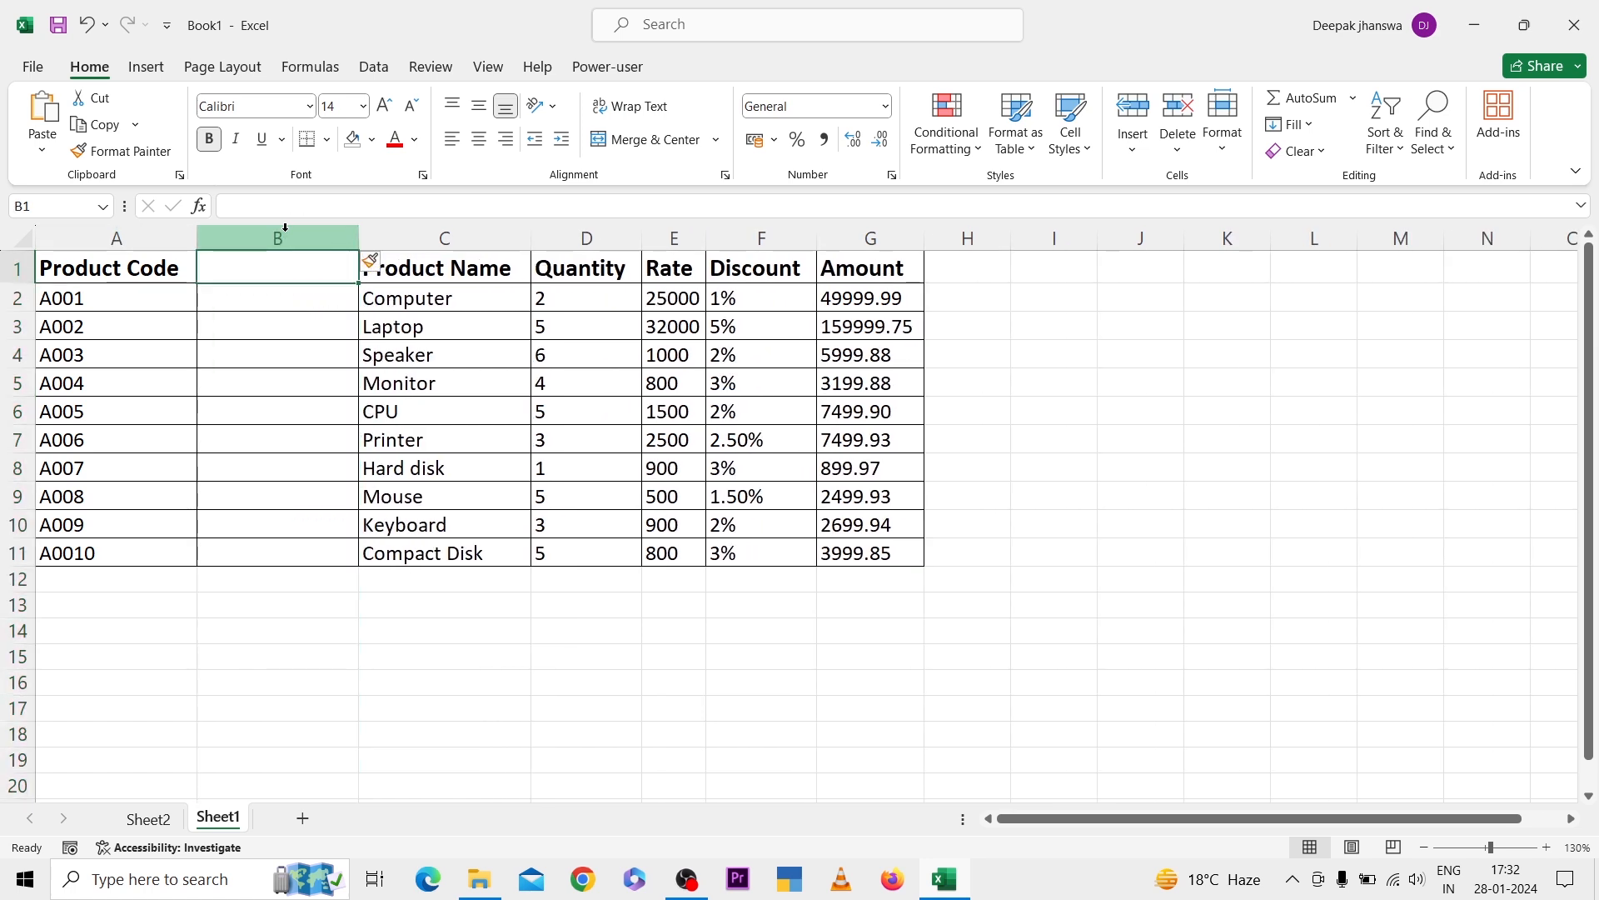
pyautogui.write('Date')
pyautogui.press('Return')
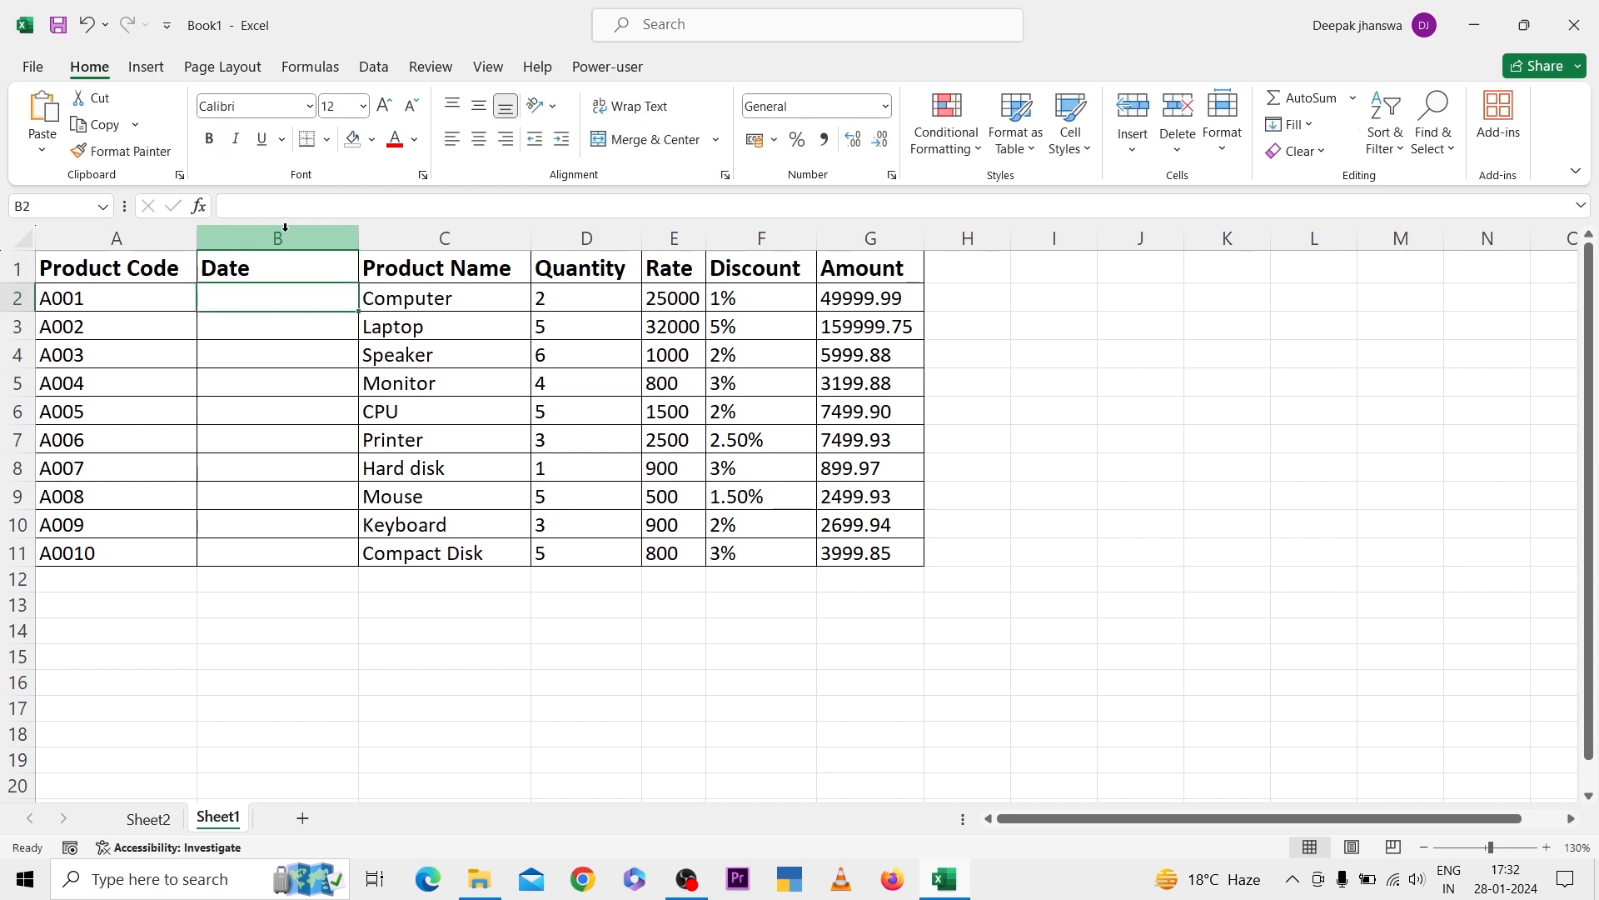
# - Enter the dates 25-03-2024, 14-02-2024 and 25-12-2023 for products A001 to A003 in the Date column
pyautogui.write('25-3-24')
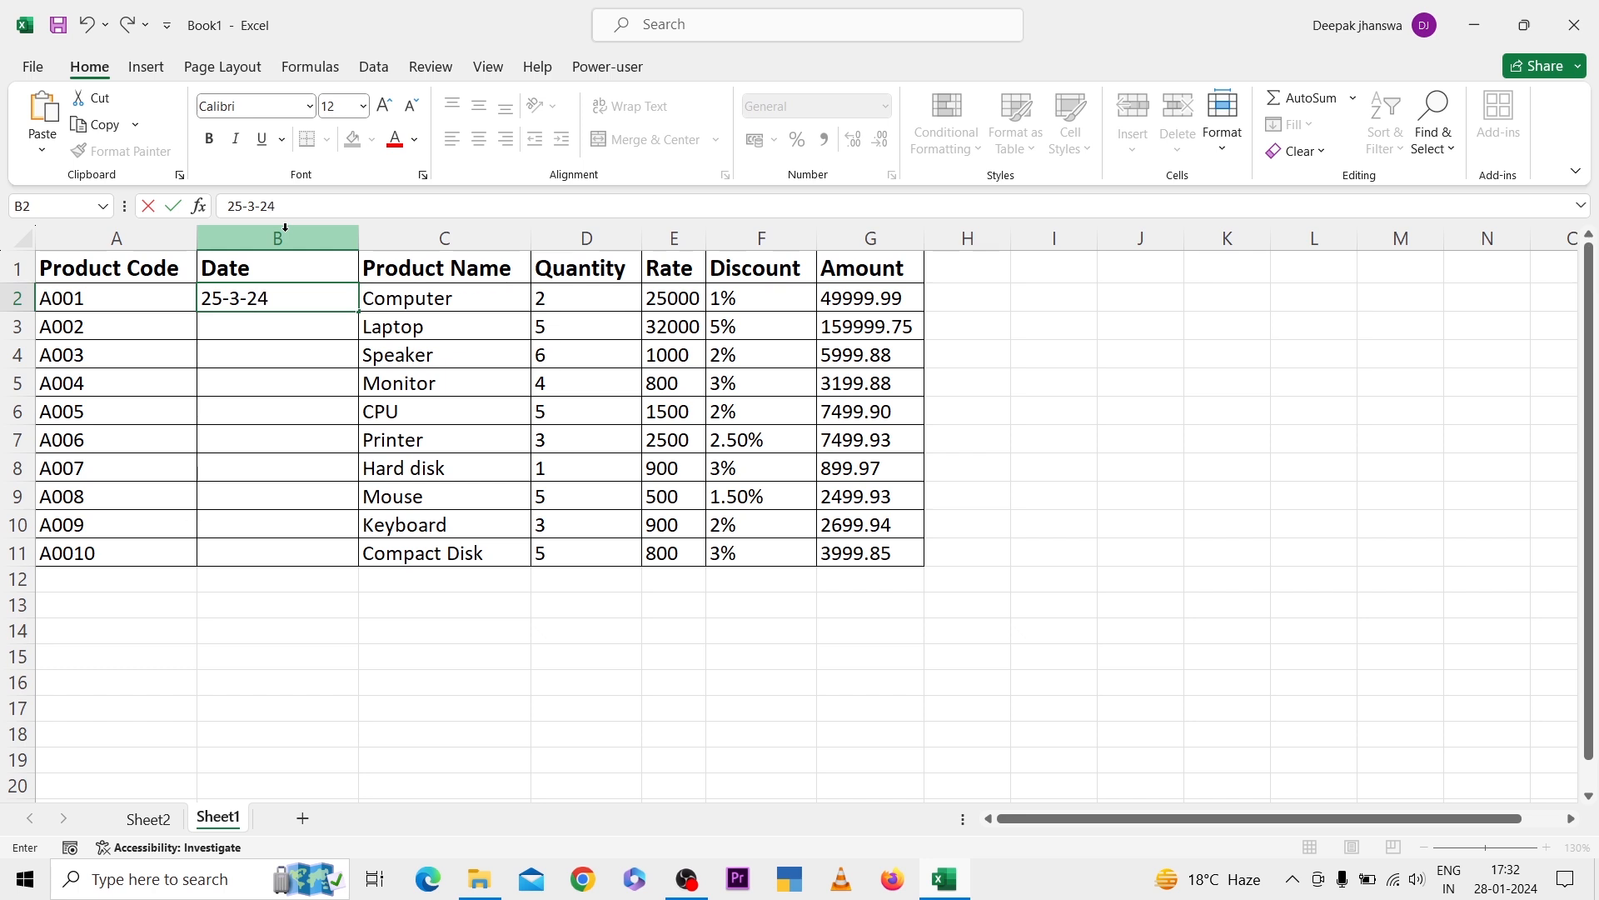
pyautogui.press('Return')
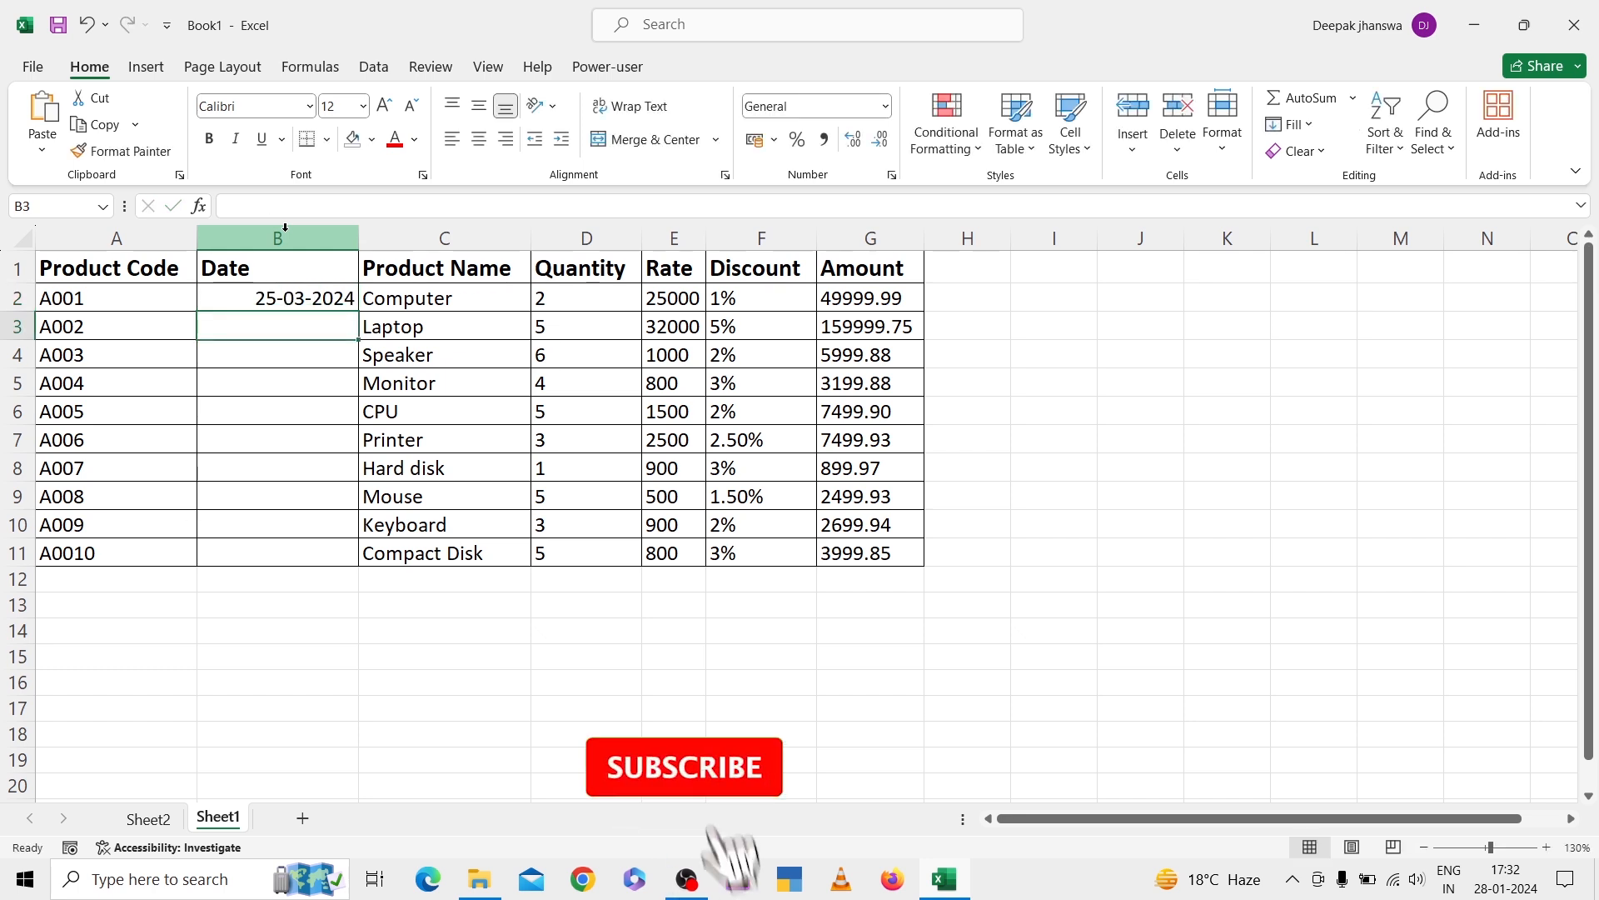
pyautogui.write('14-02-2')
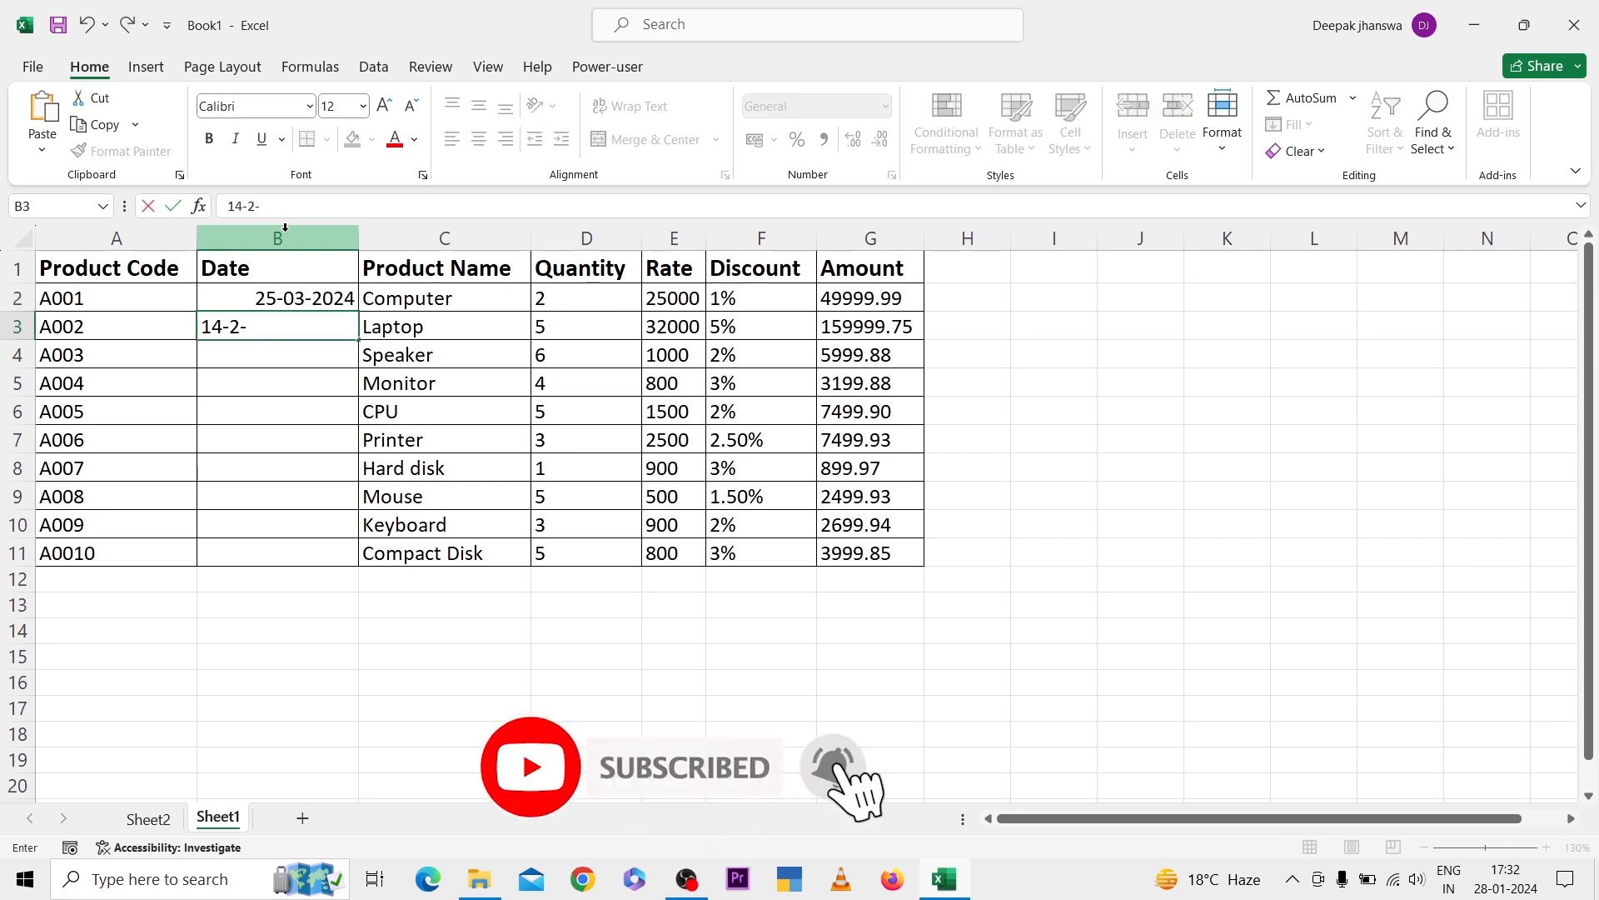
pyautogui.write('024')
pyautogui.press('Return')
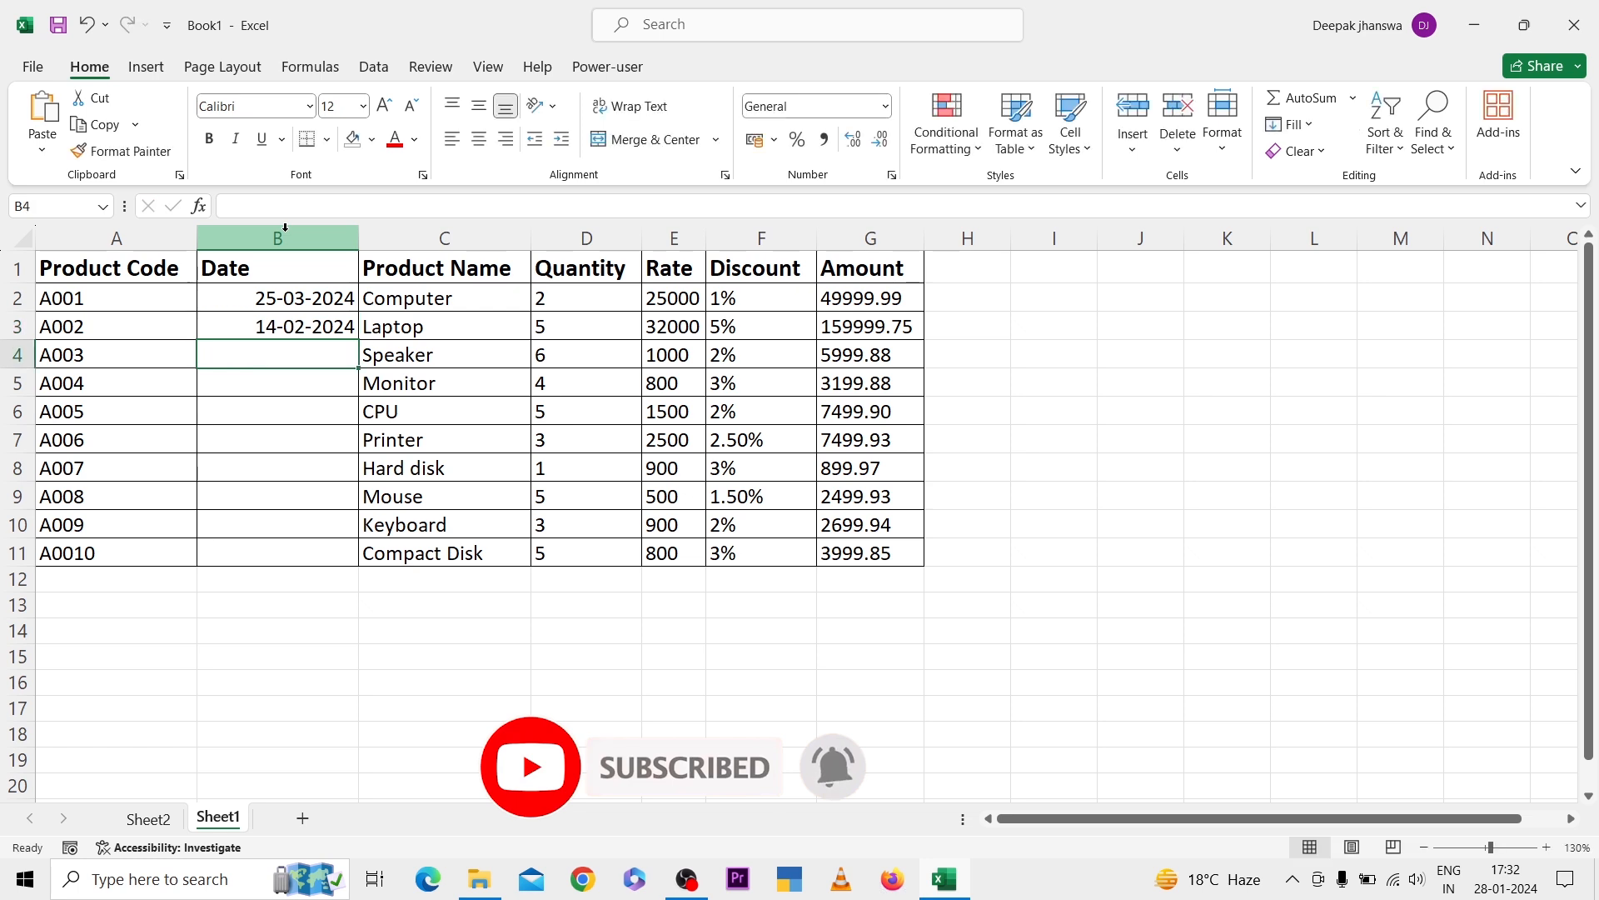
pyautogui.write('25-12-2023')
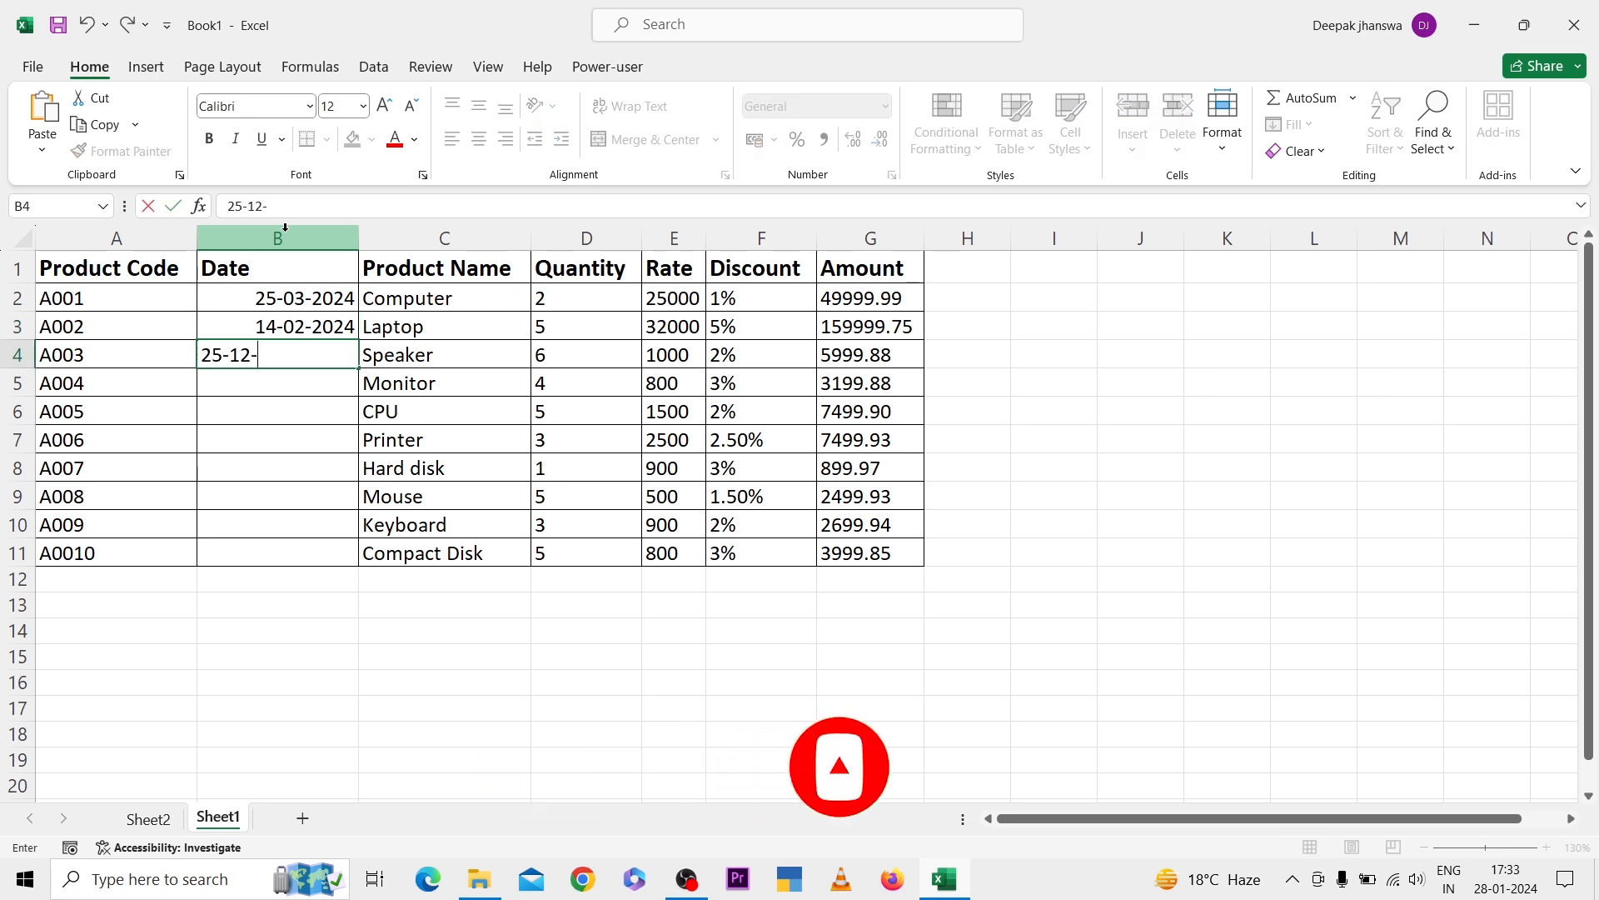
pyautogui.press('Return')
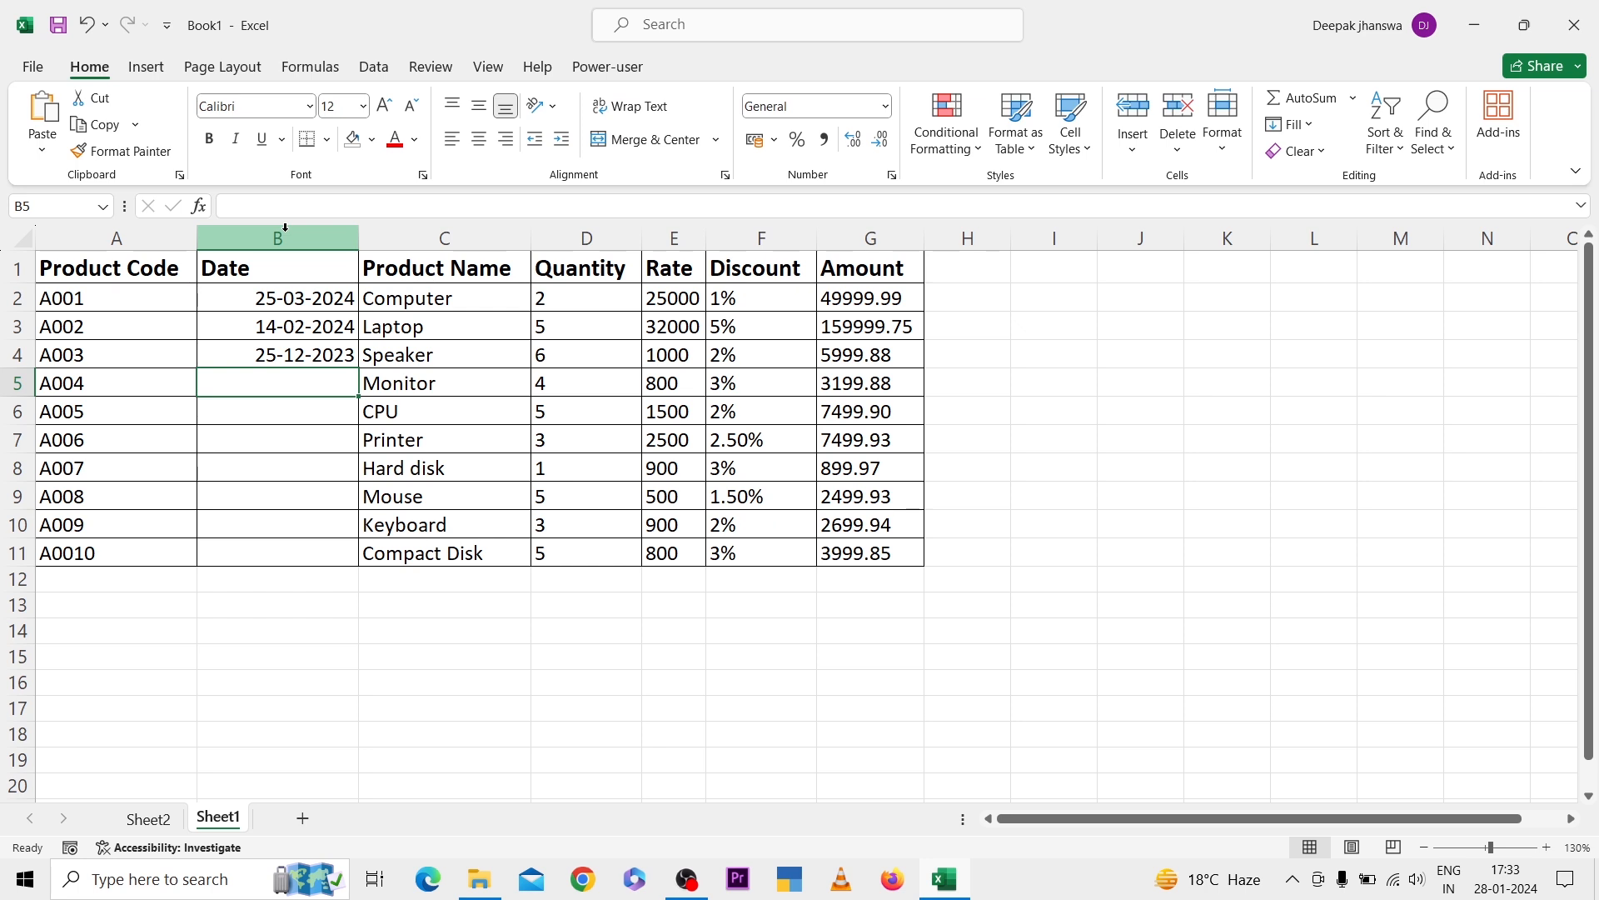
# - Enter the dates 27-02-2024 and 01-01-2024 for products A004 and A005 in the Date column
pyautogui.write('2')
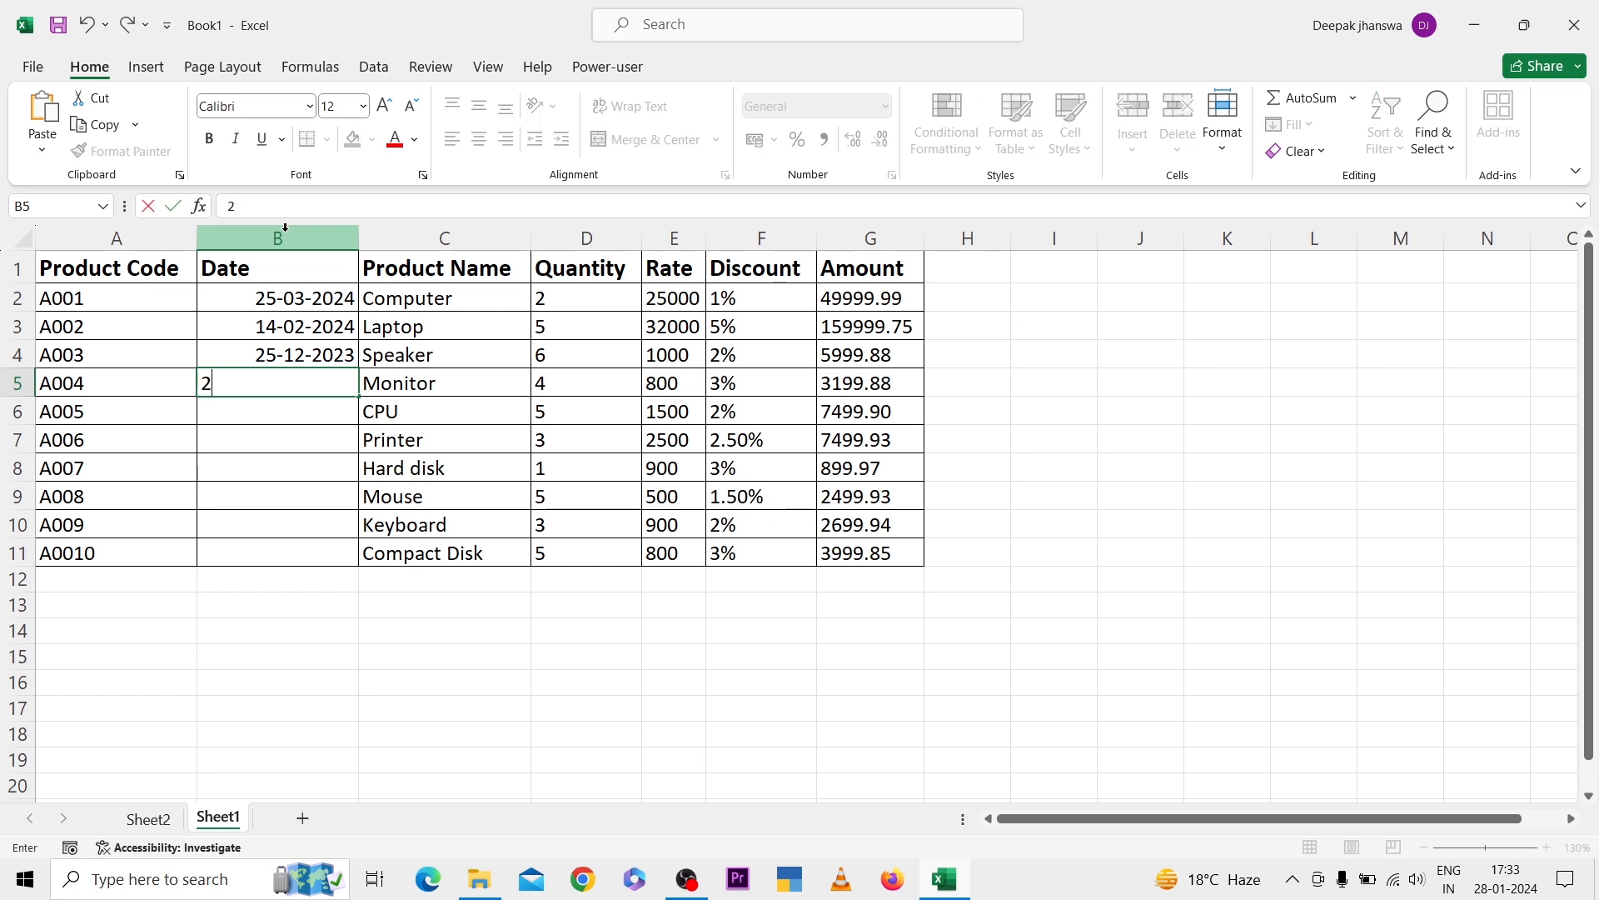
pyautogui.write('7-0')
pyautogui.write('2')
pyautogui.write('-2024')
pyautogui.press('Return')
pyautogui.write('1-1-24')
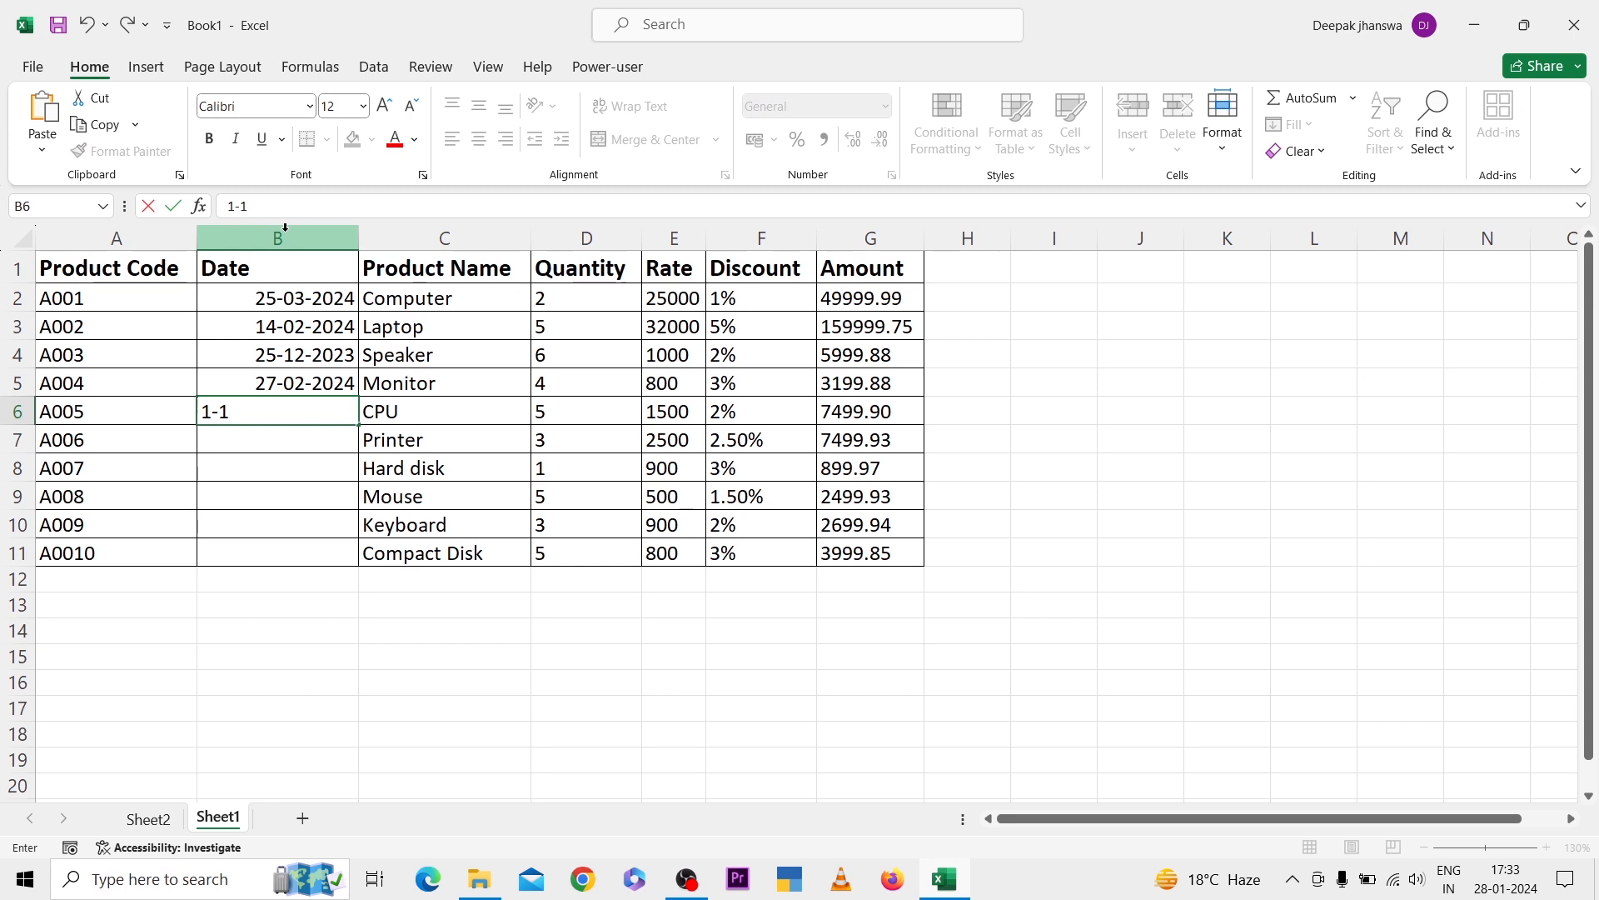
pyautogui.press('Return')
# - Enter the dates 30-01-2024 and 25-04-2024 for products A006 and A007 in the Date column
pyautogui.write('30')
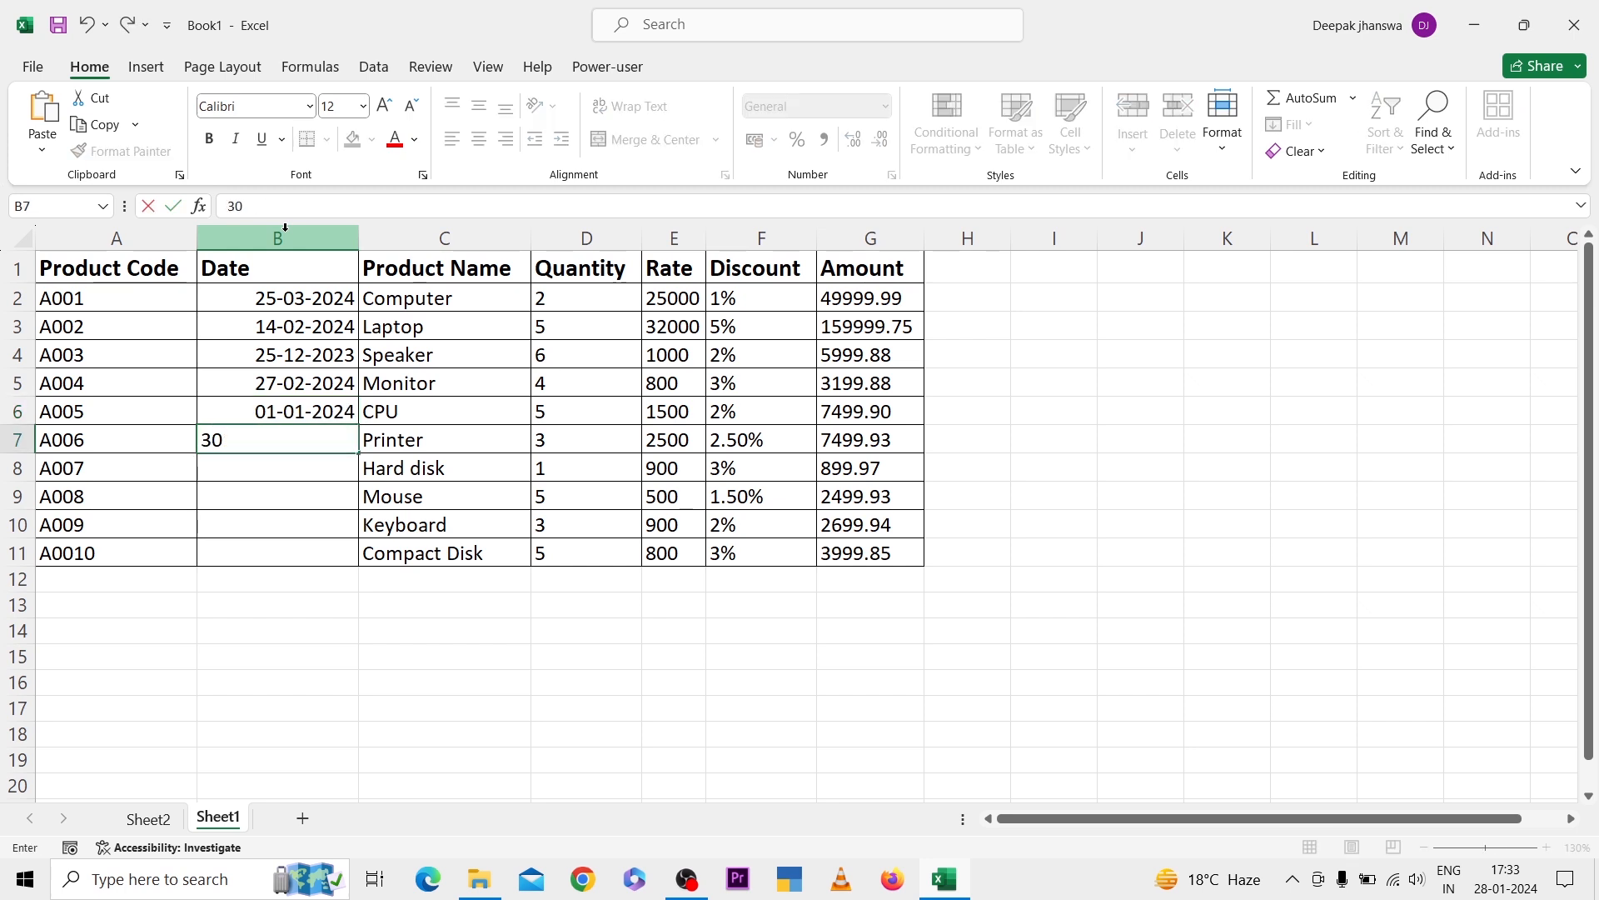
pyautogui.write('-01-2024')
pyautogui.press('Return')
pyautogui.write('25-')
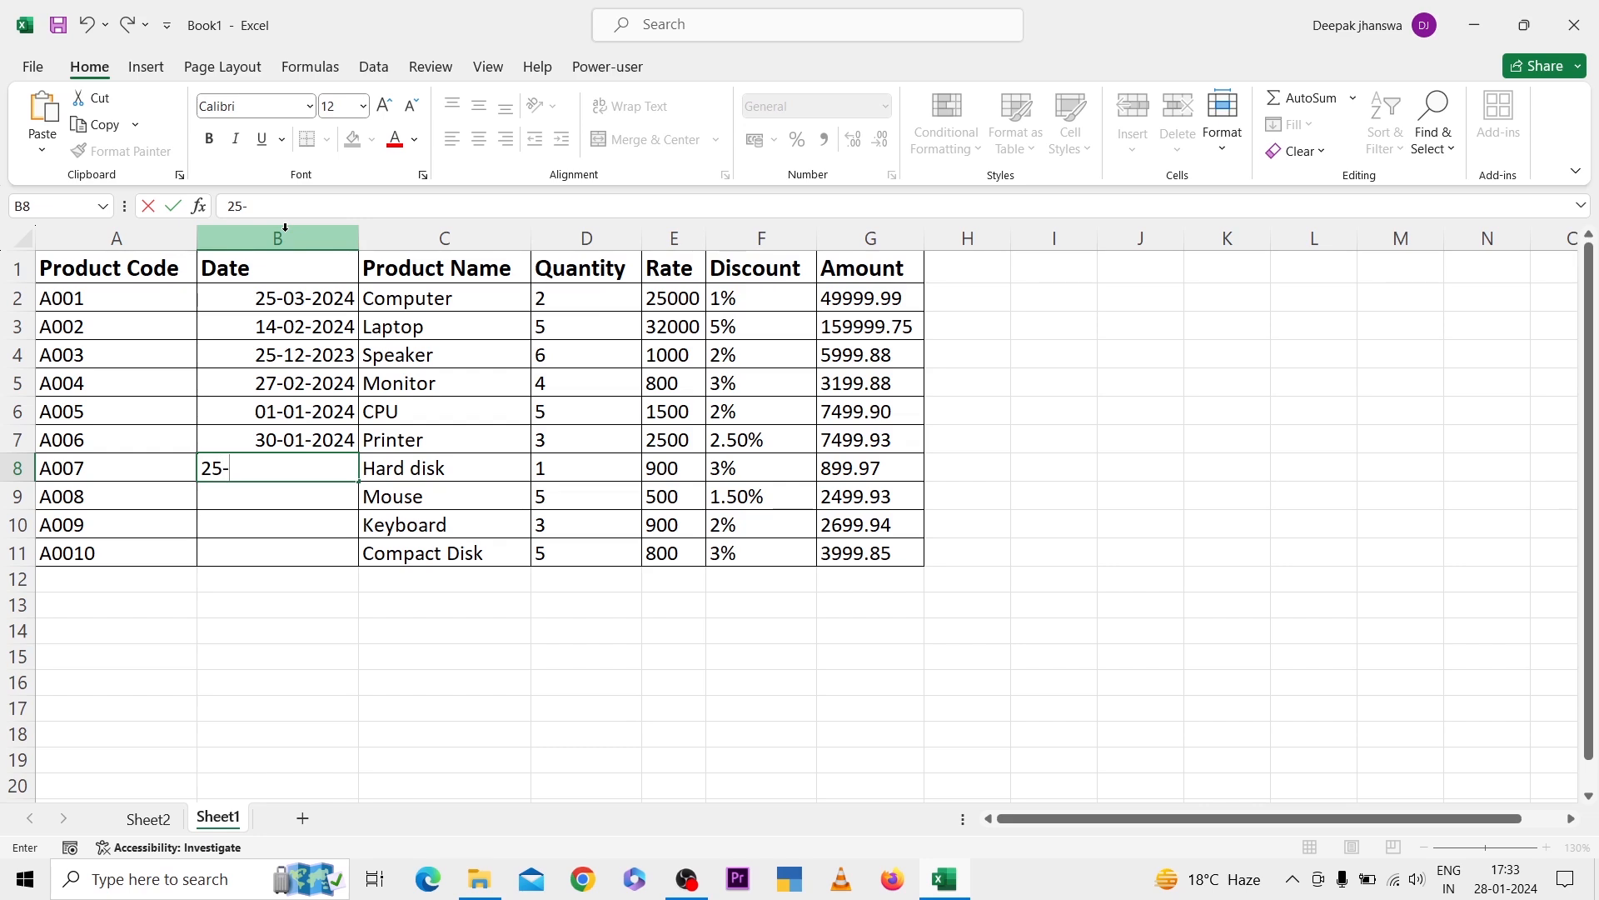
pyautogui.write('4-202')
pyautogui.write('4')
pyautogui.press('Return')
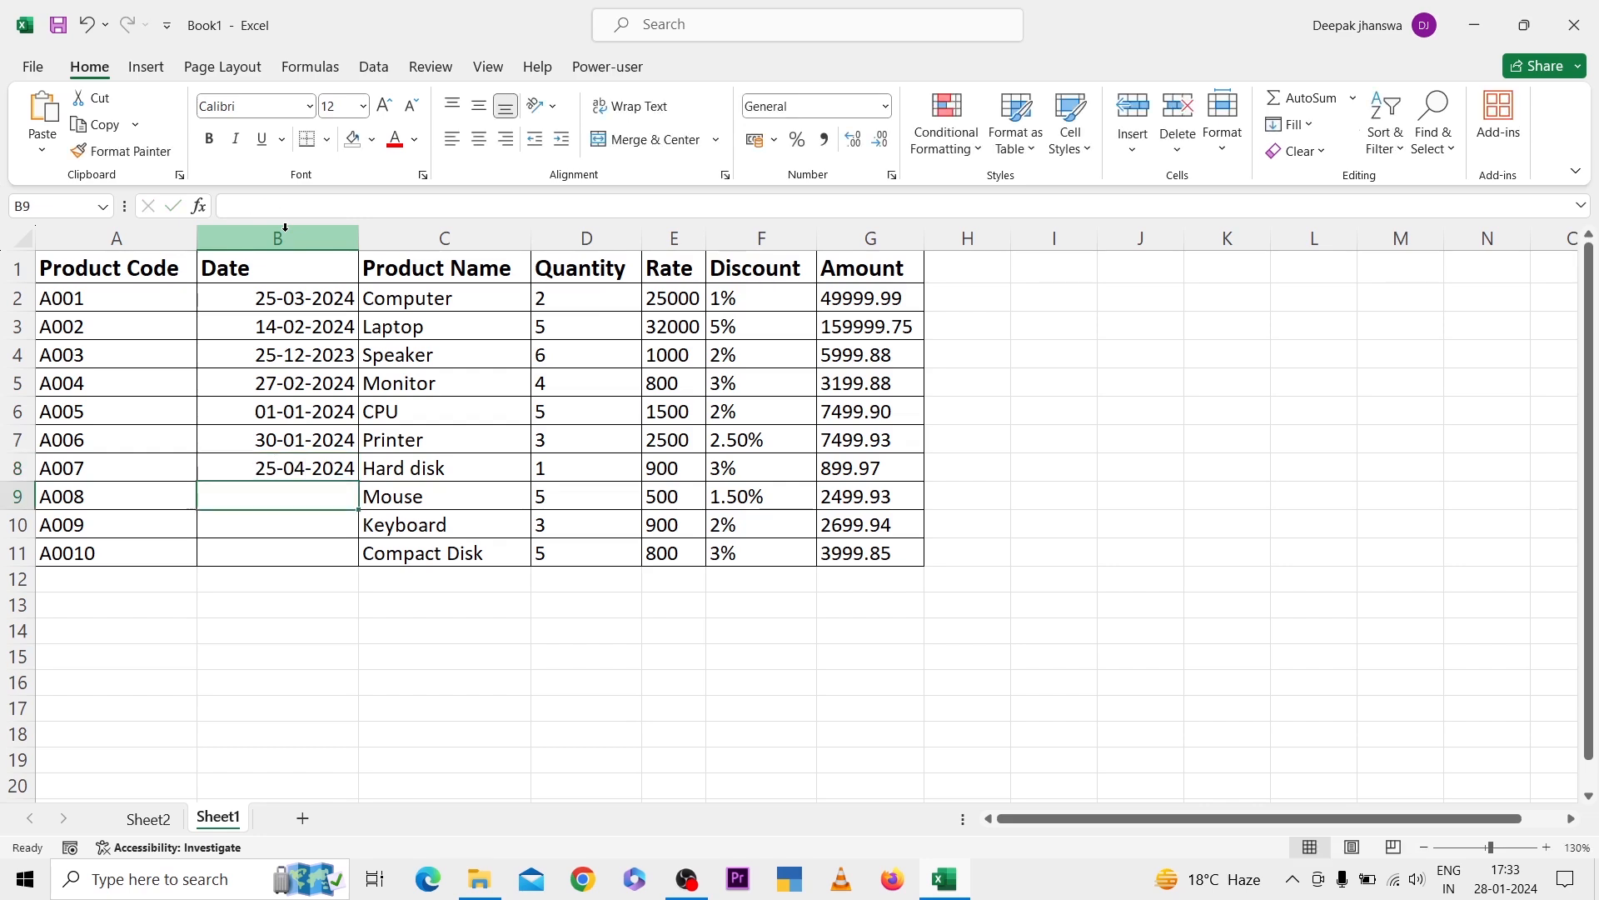
# - Fill in the remaining dates 30-12-2023, 29-12-2023 and 01-02-2023 for products A008, A009 and A0010
pyautogui.write('30')
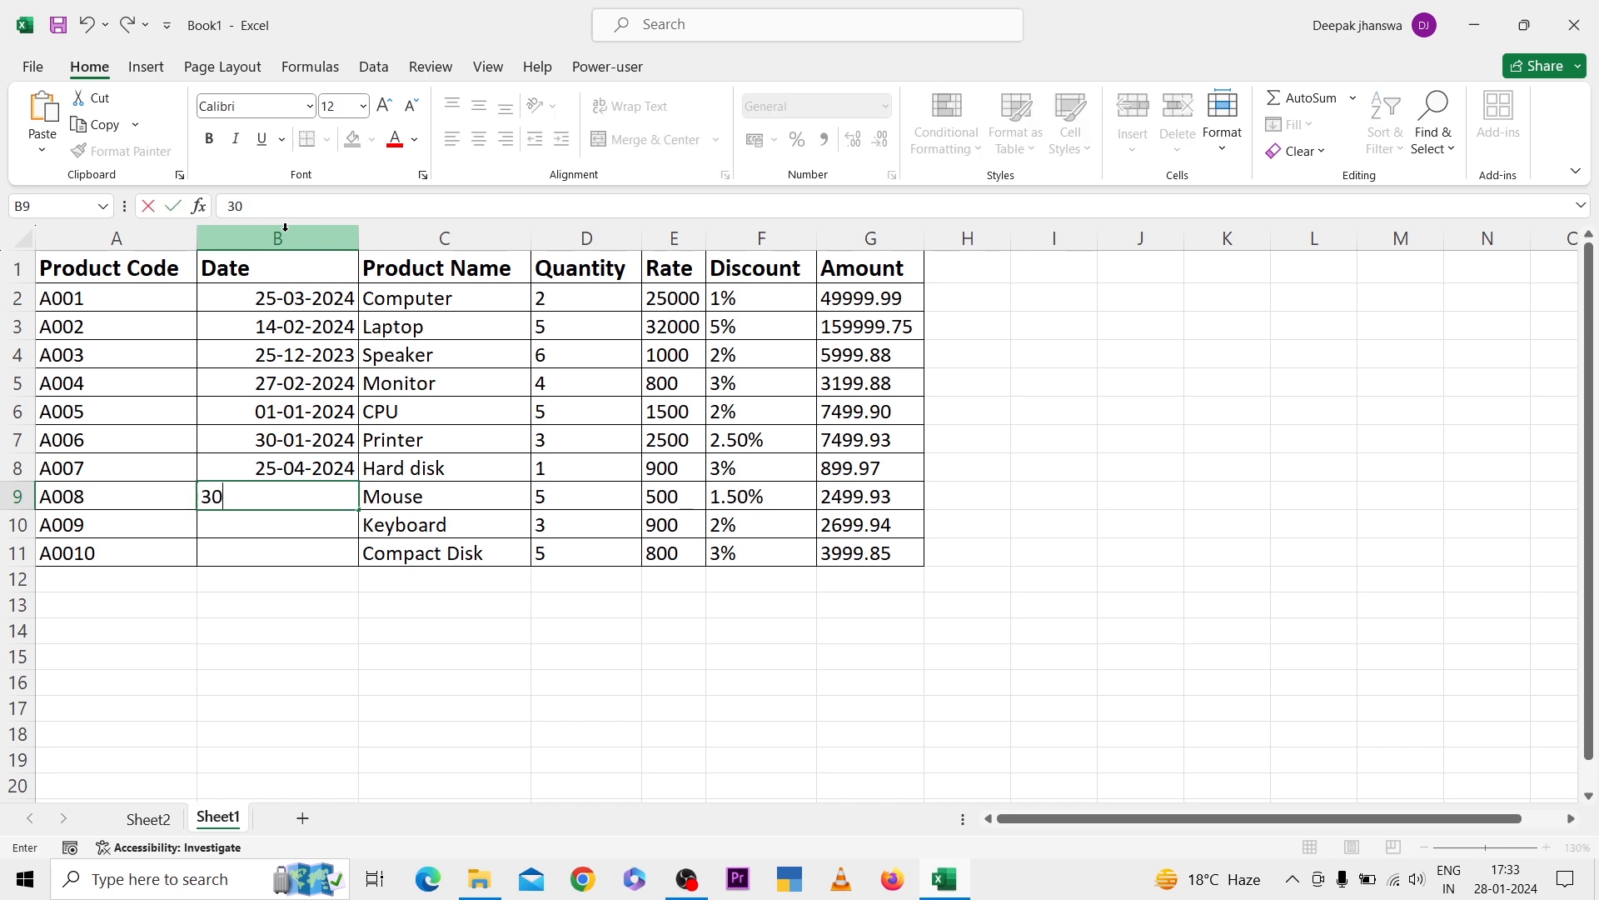
pyautogui.write('-12-2023')
pyautogui.press('Return')
pyautogui.write('2')
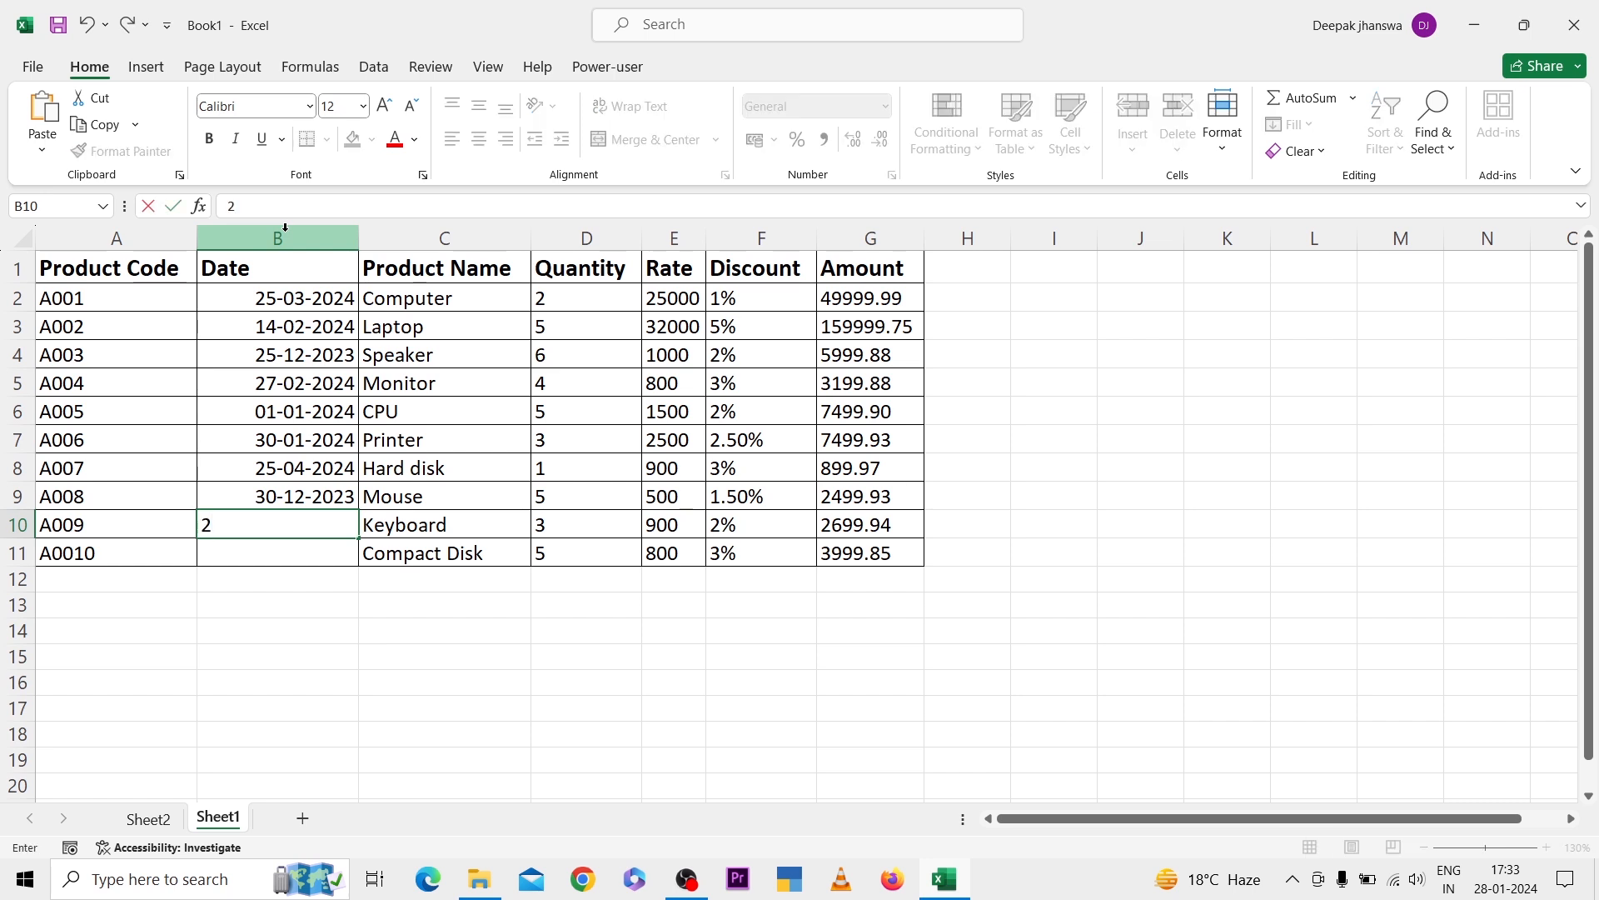
pyautogui.write('9-12-2023')
pyautogui.press('Return')
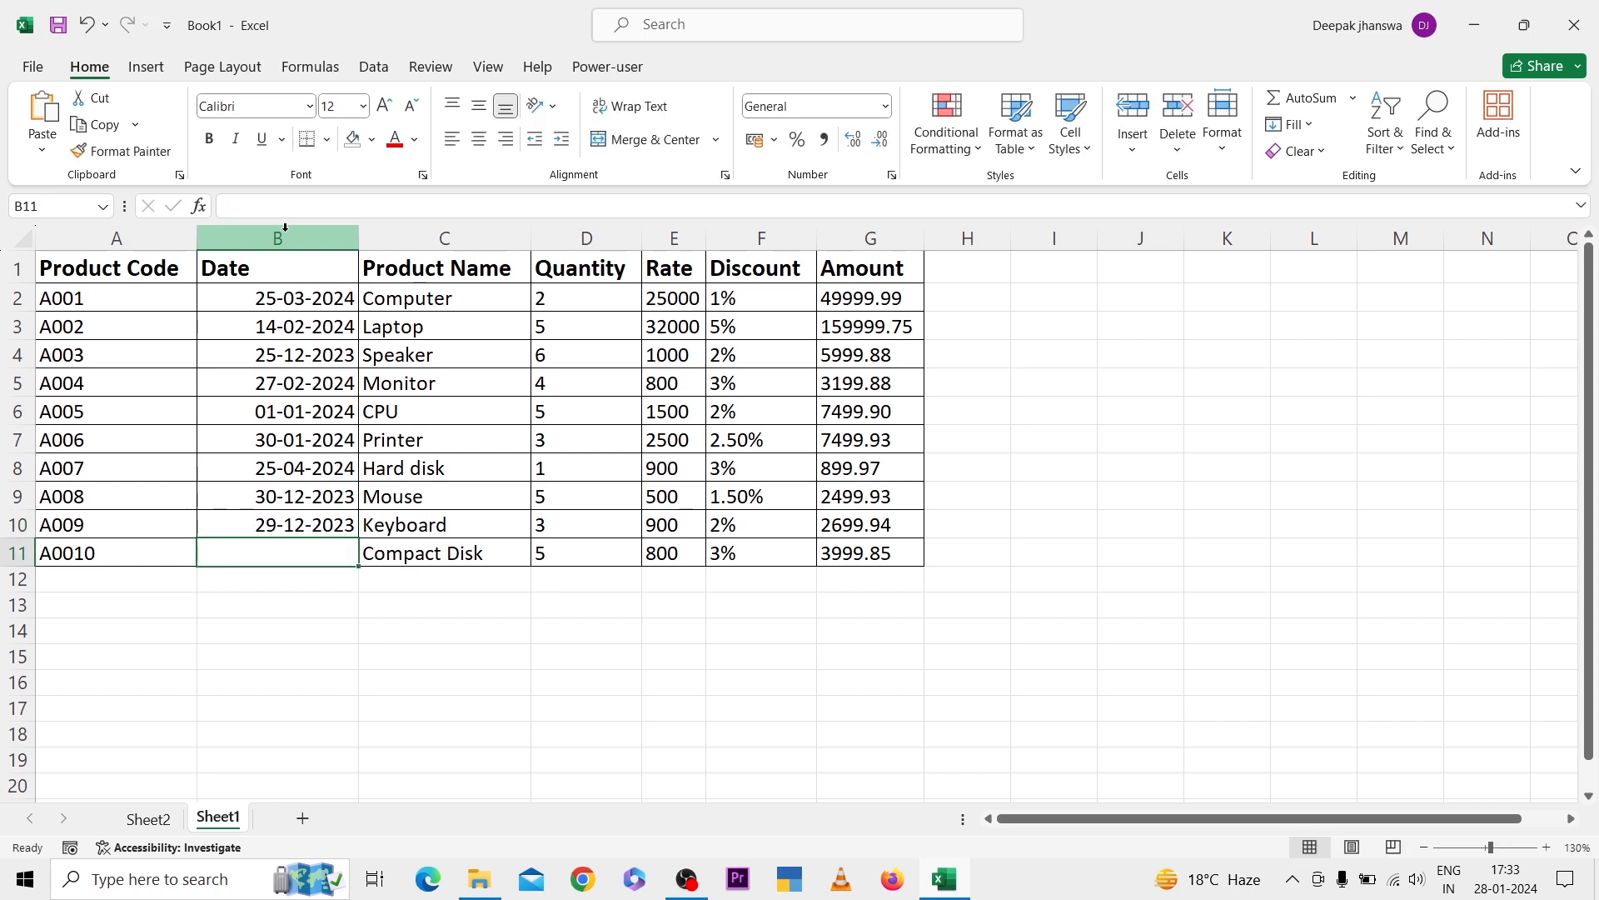
pyautogui.write('1')
pyautogui.write('-02-2023')
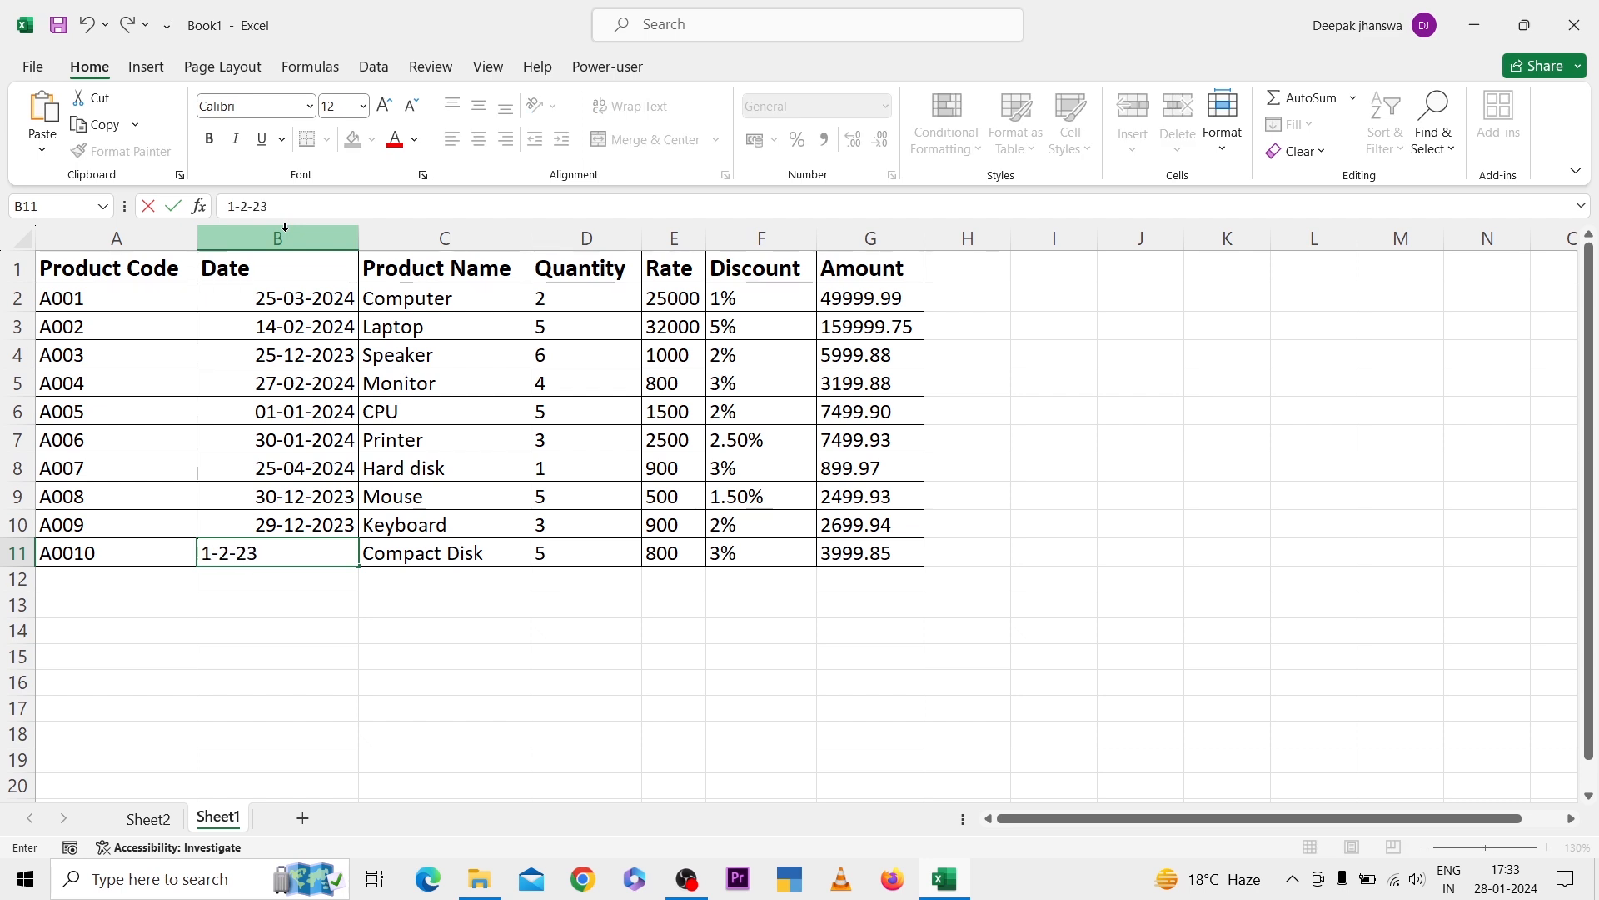
pyautogui.press('Return')
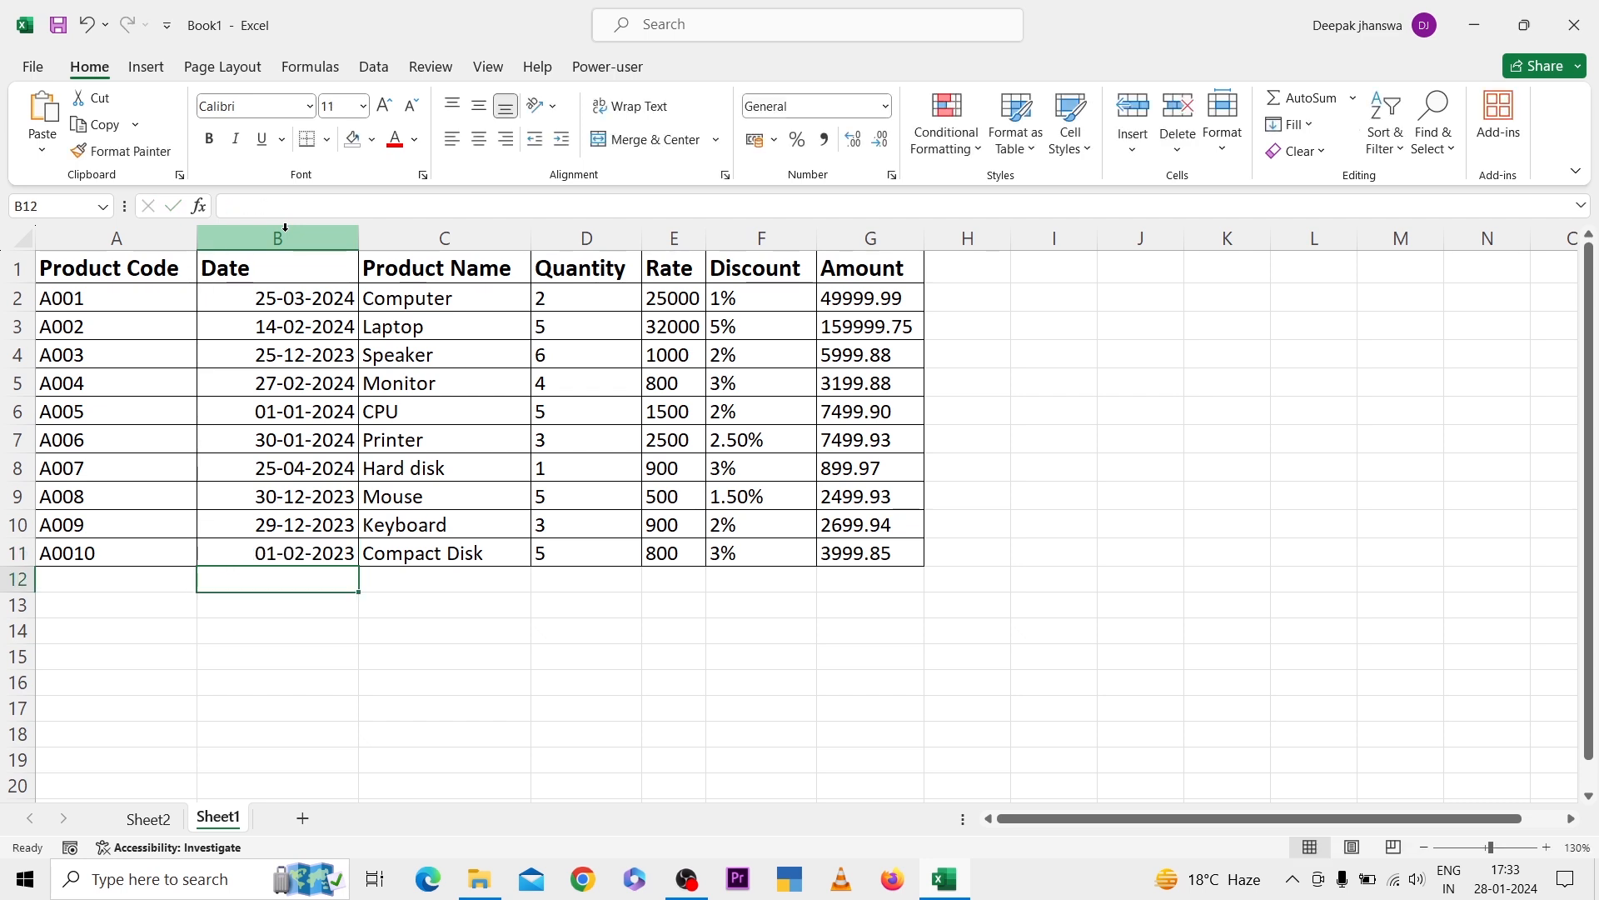
# - AutoFit the column widths of the whole product data table, A1:G11
pyautogui.click(156, 278)
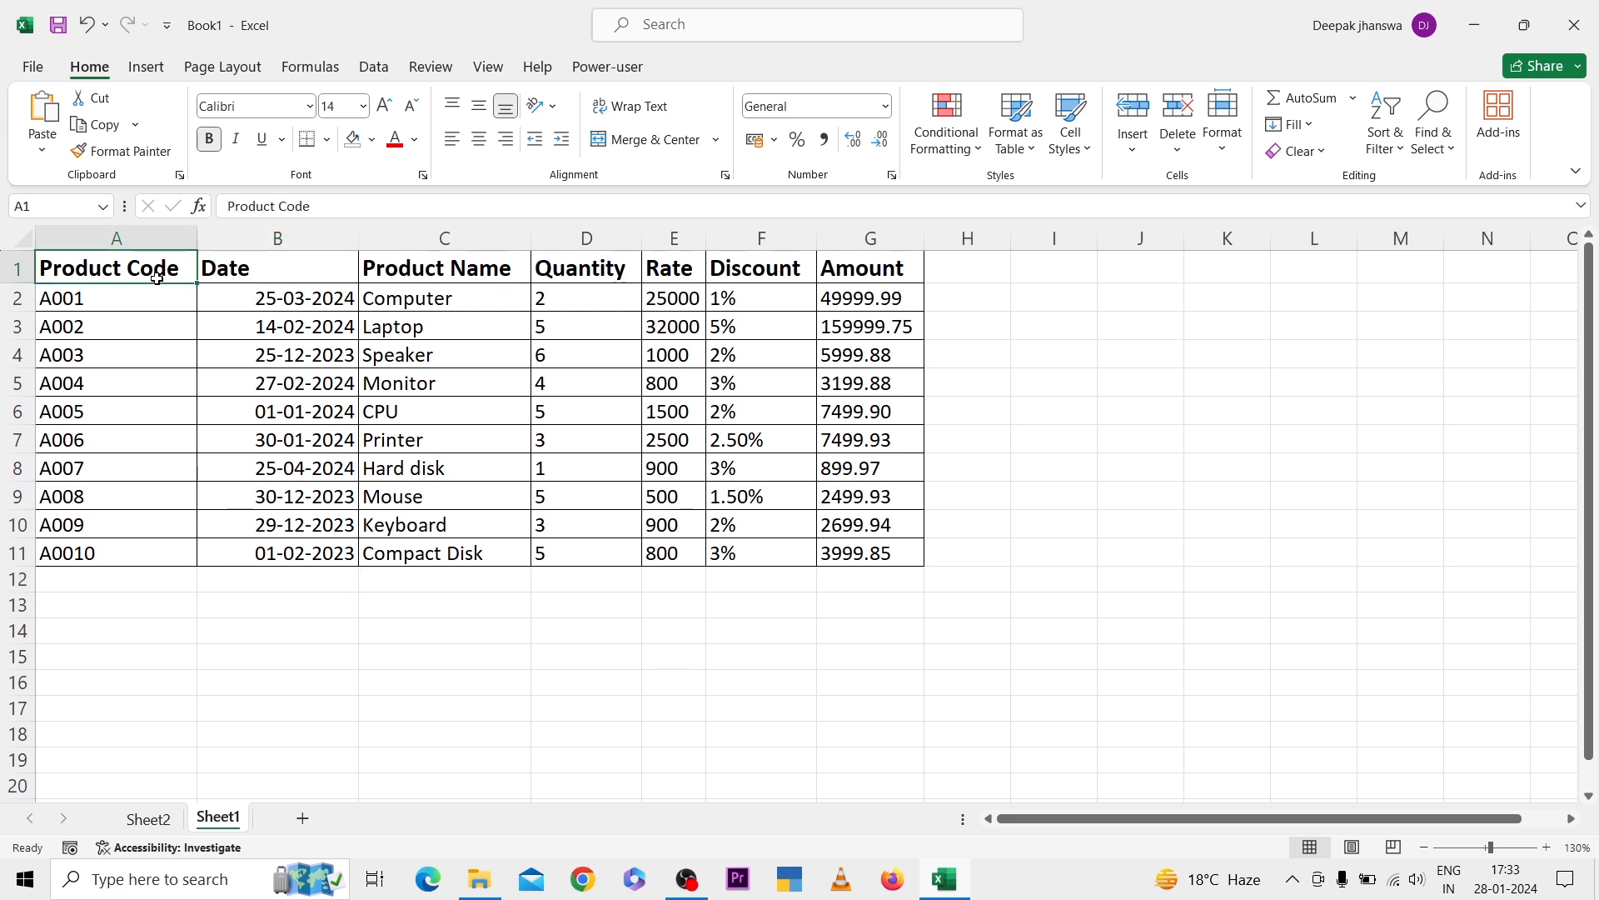
pyautogui.hotkey('ctrl', 'shift', 'Right')
pyautogui.hotkey('ctrl', 'shift', 'Down')
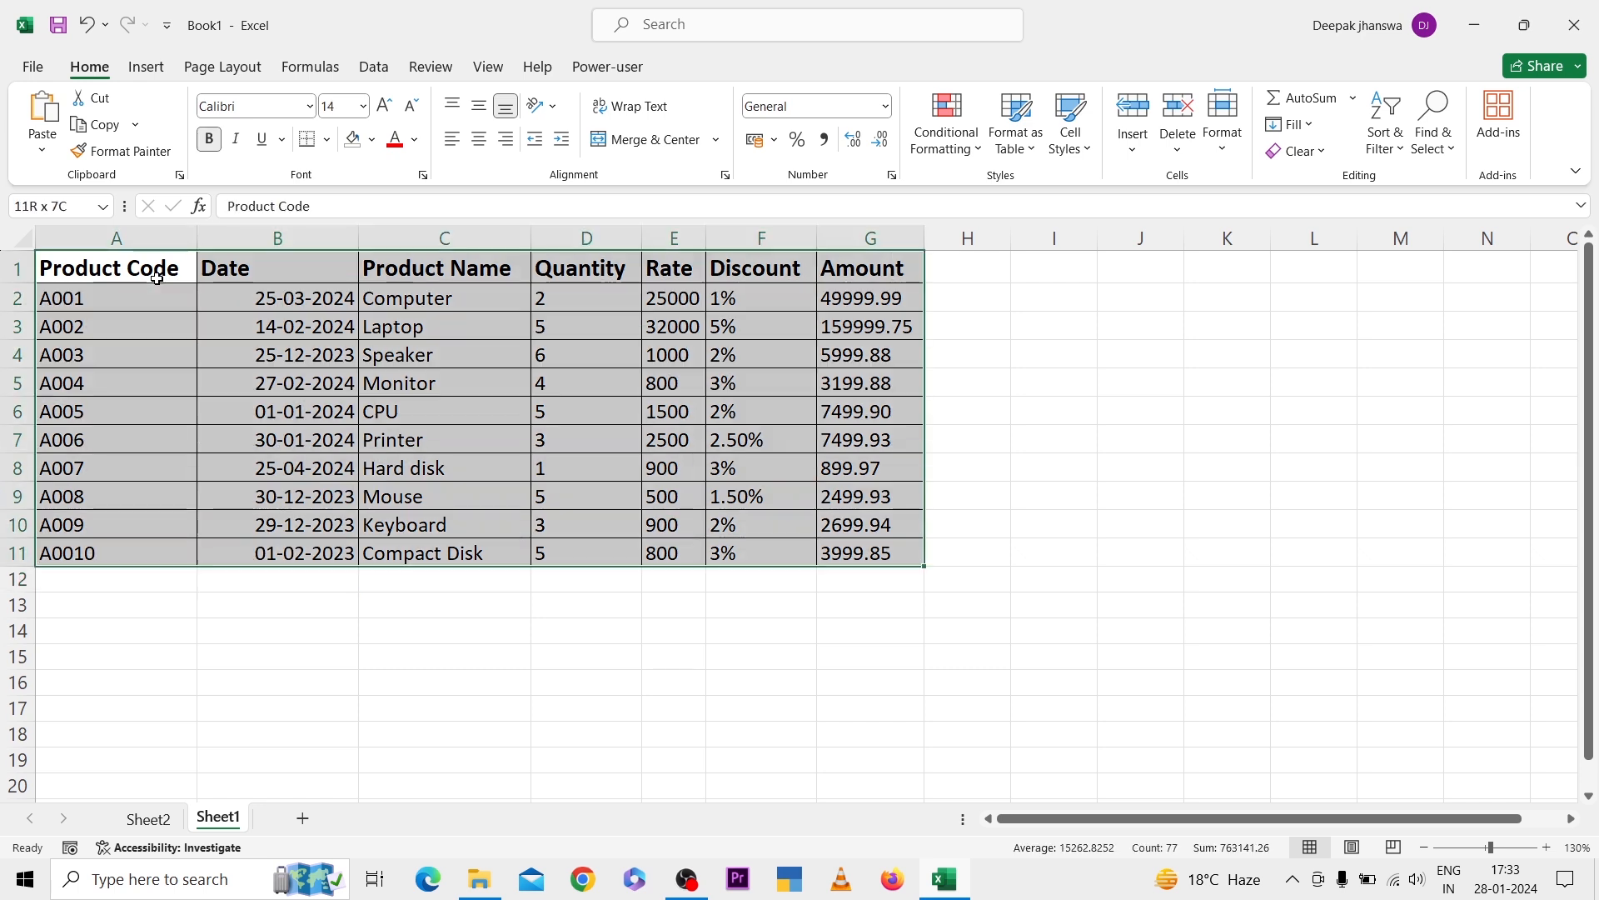
pyautogui.hotkey('alt', 'h')
pyautogui.press('o')
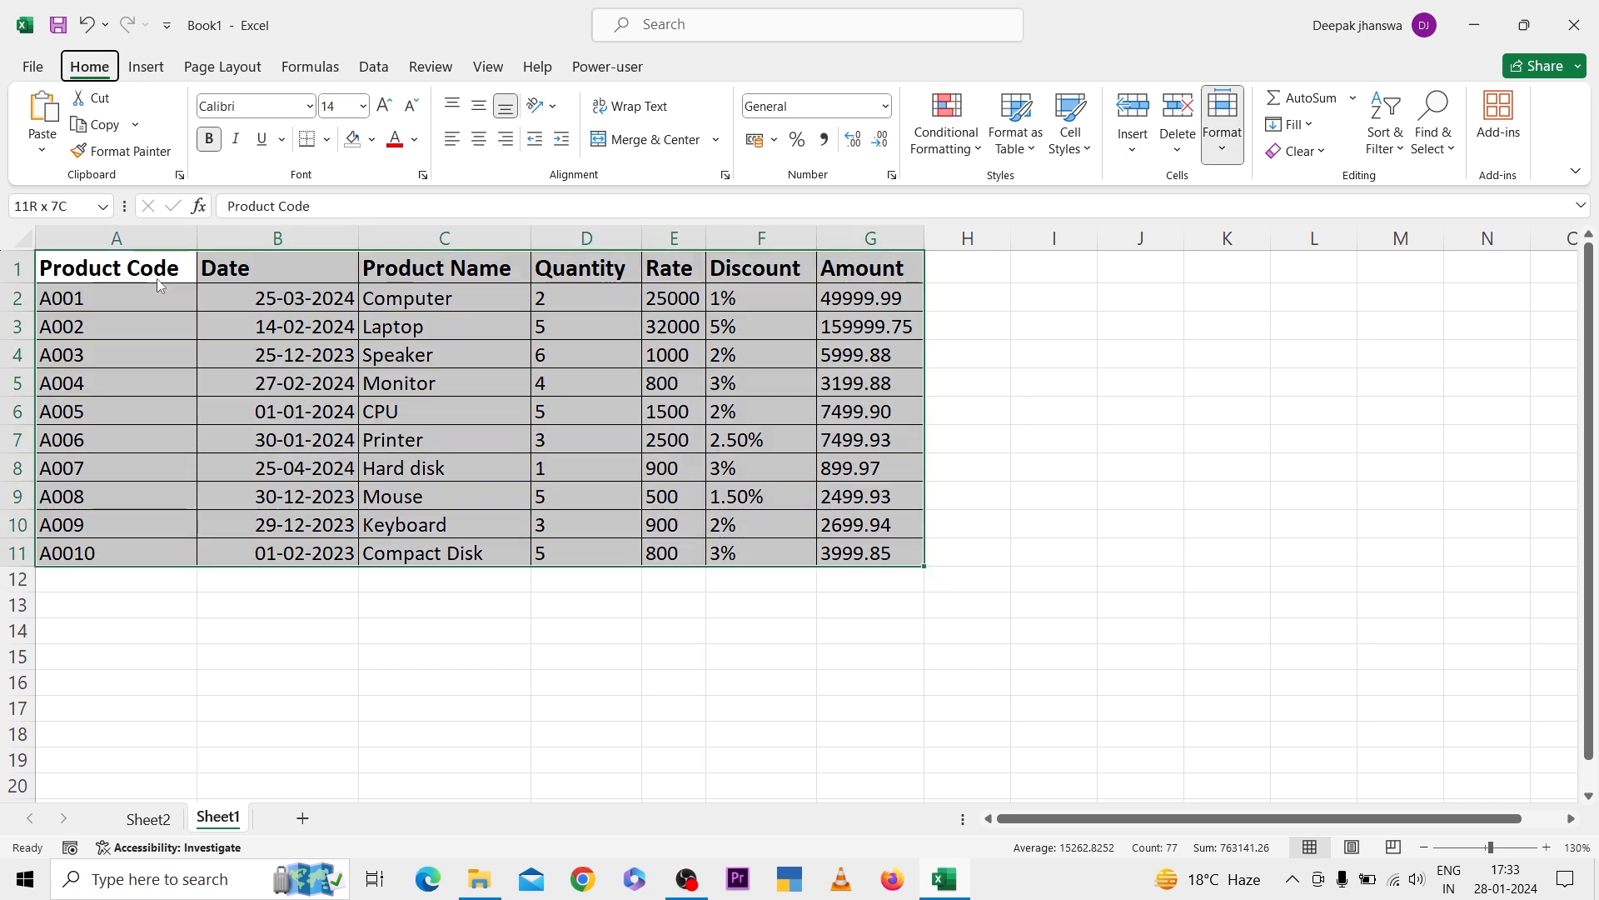
pyautogui.press('i')
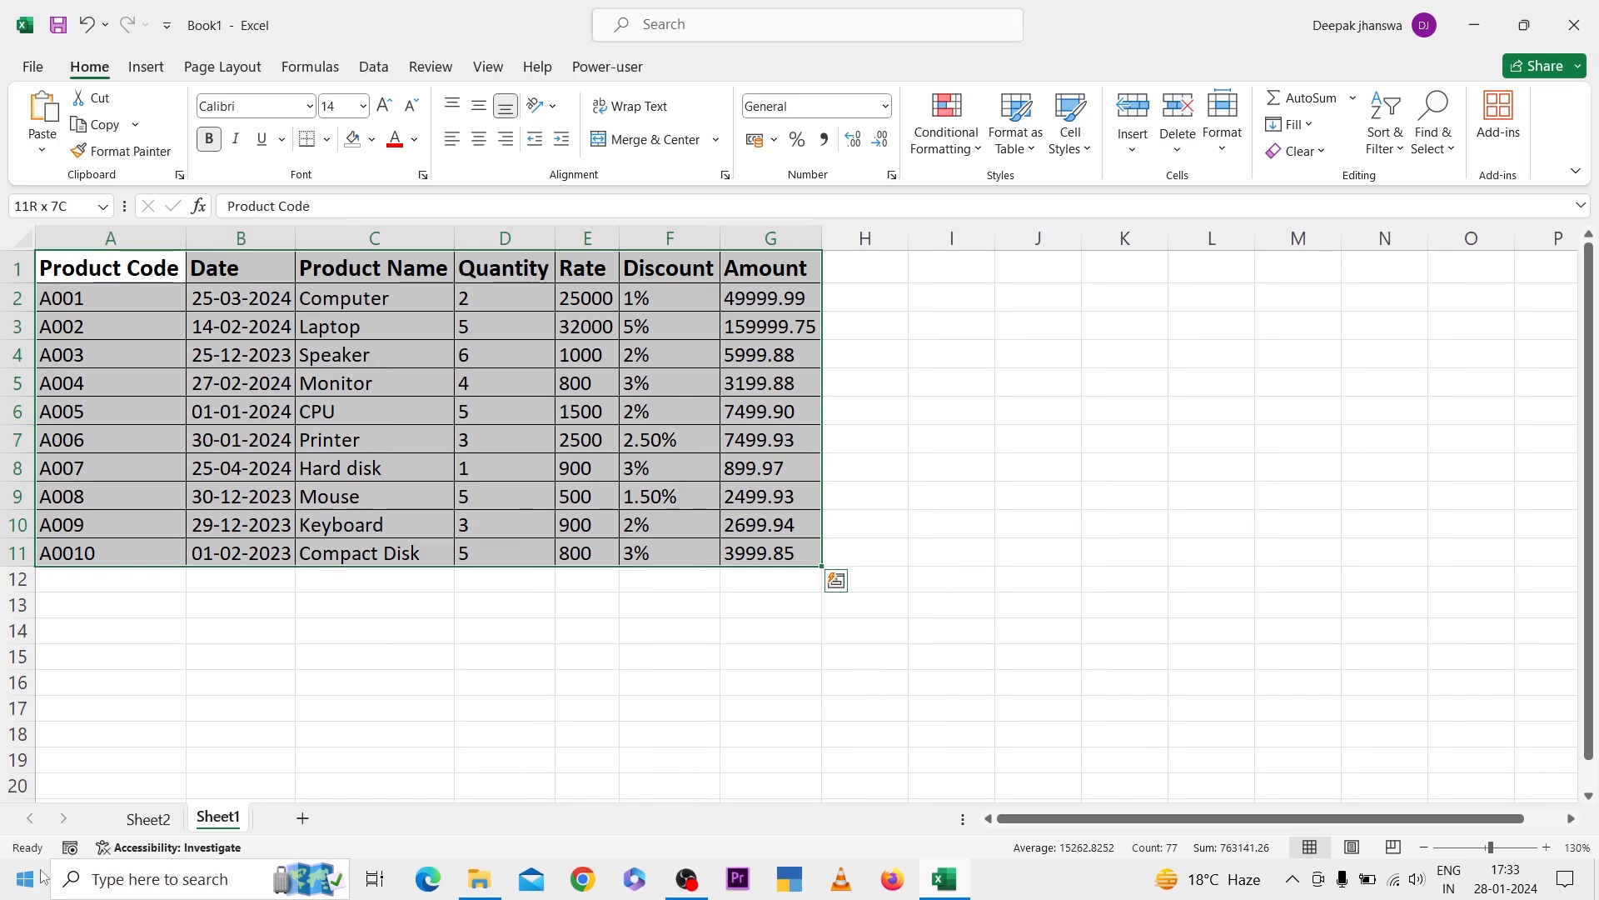
# - Refresh the PivotTable on Sheet2 so its field list includes the new Date column
pyautogui.click(155, 819)
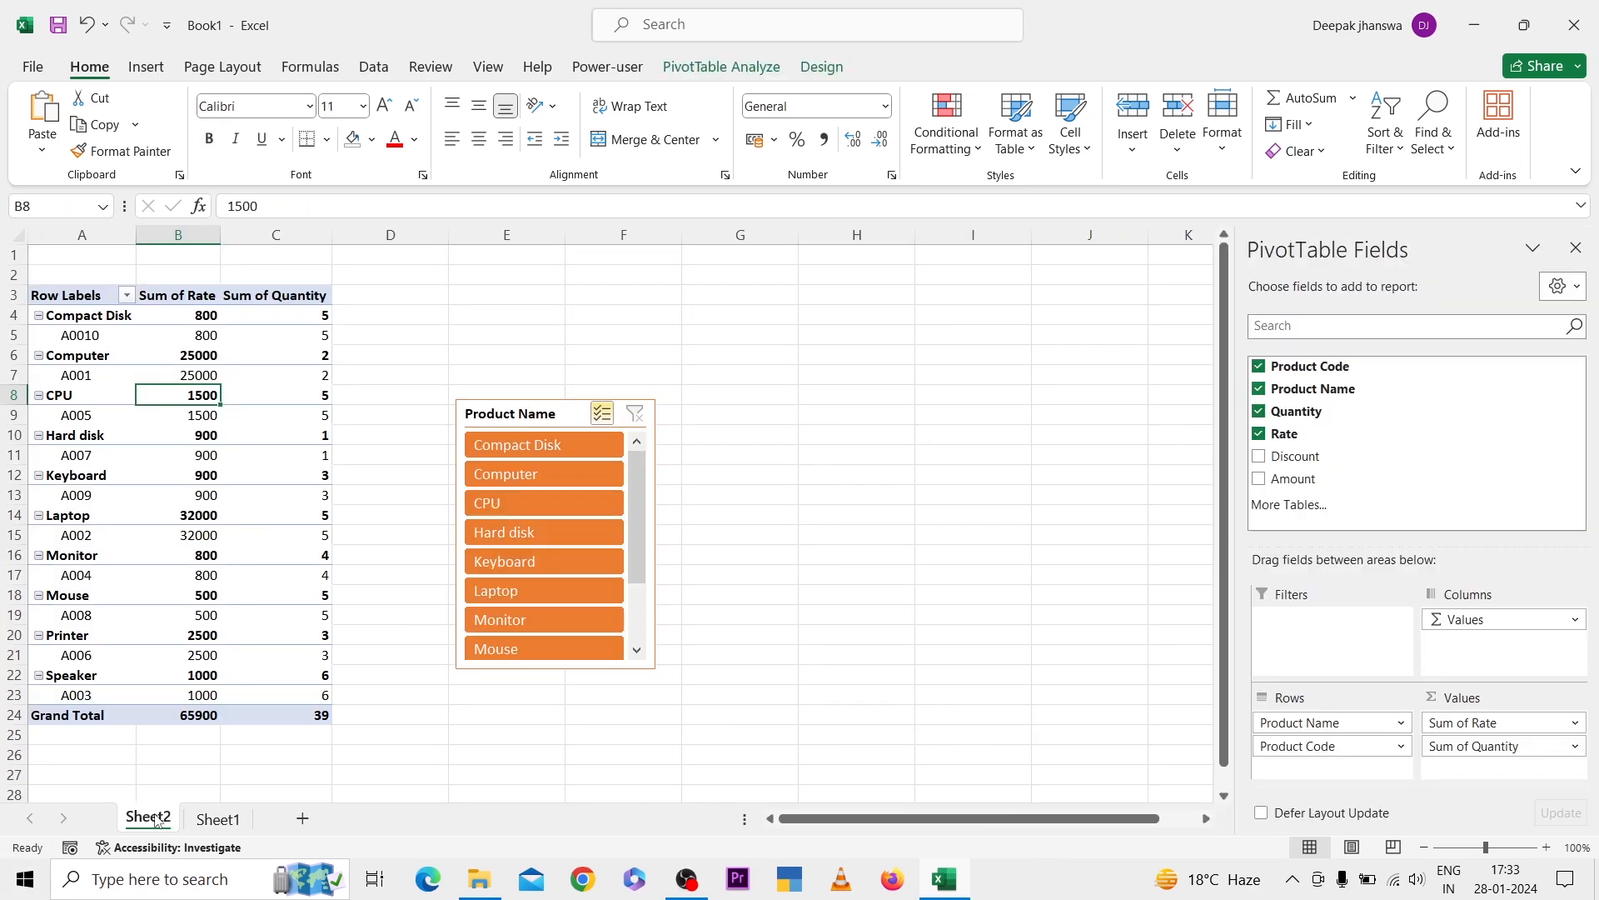
pyautogui.scroll(3, 232, 374)
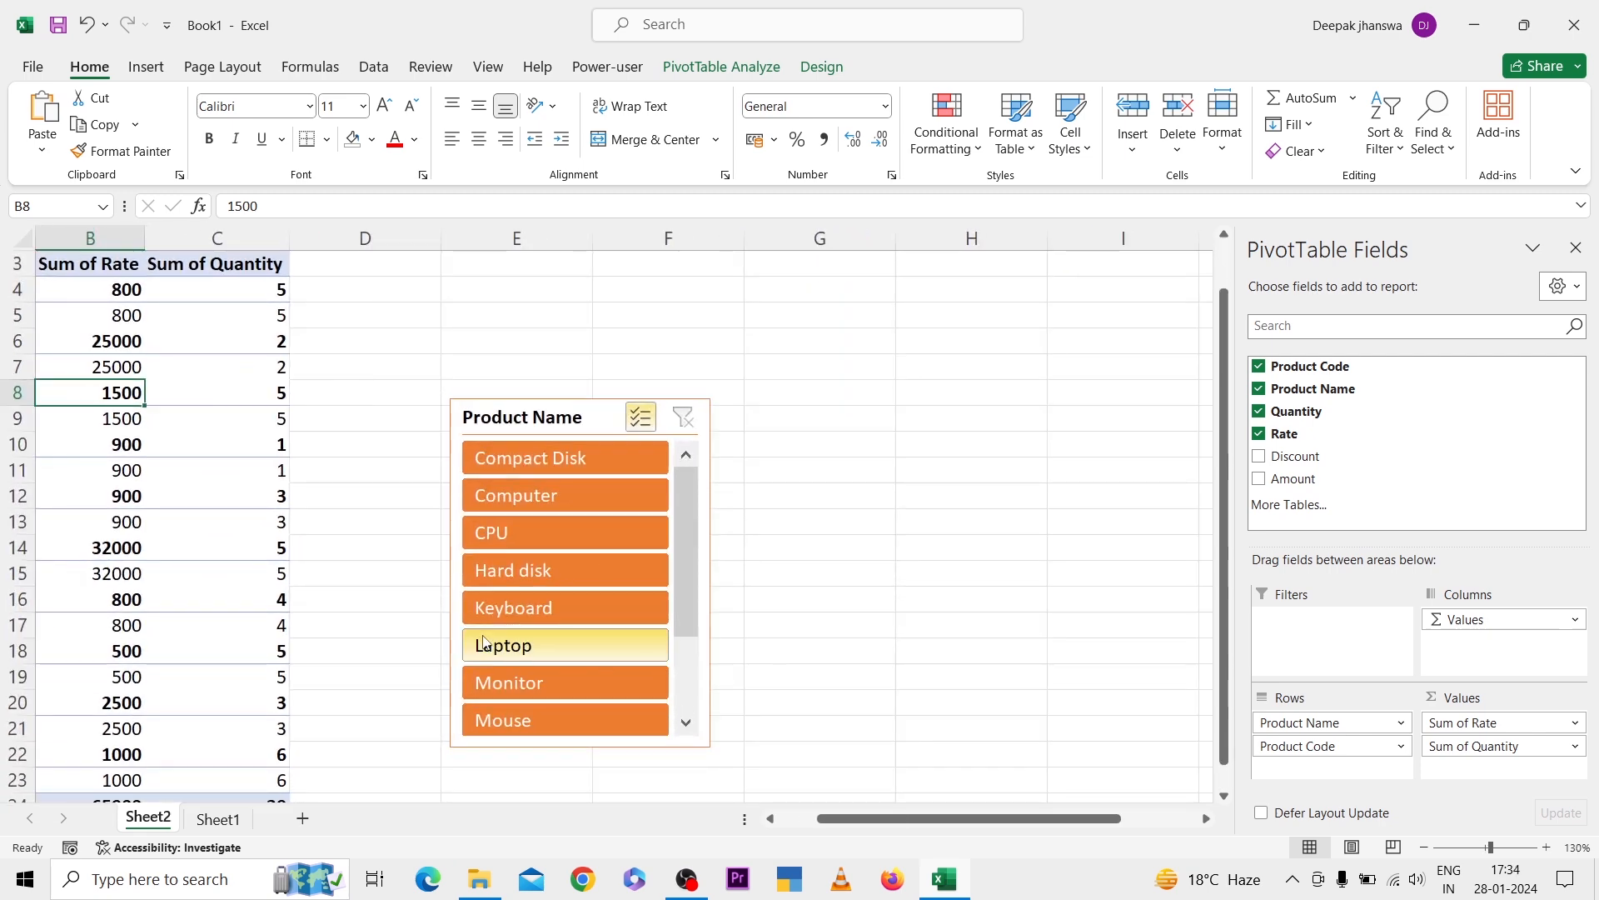
pyautogui.scroll(-3, 482, 643)
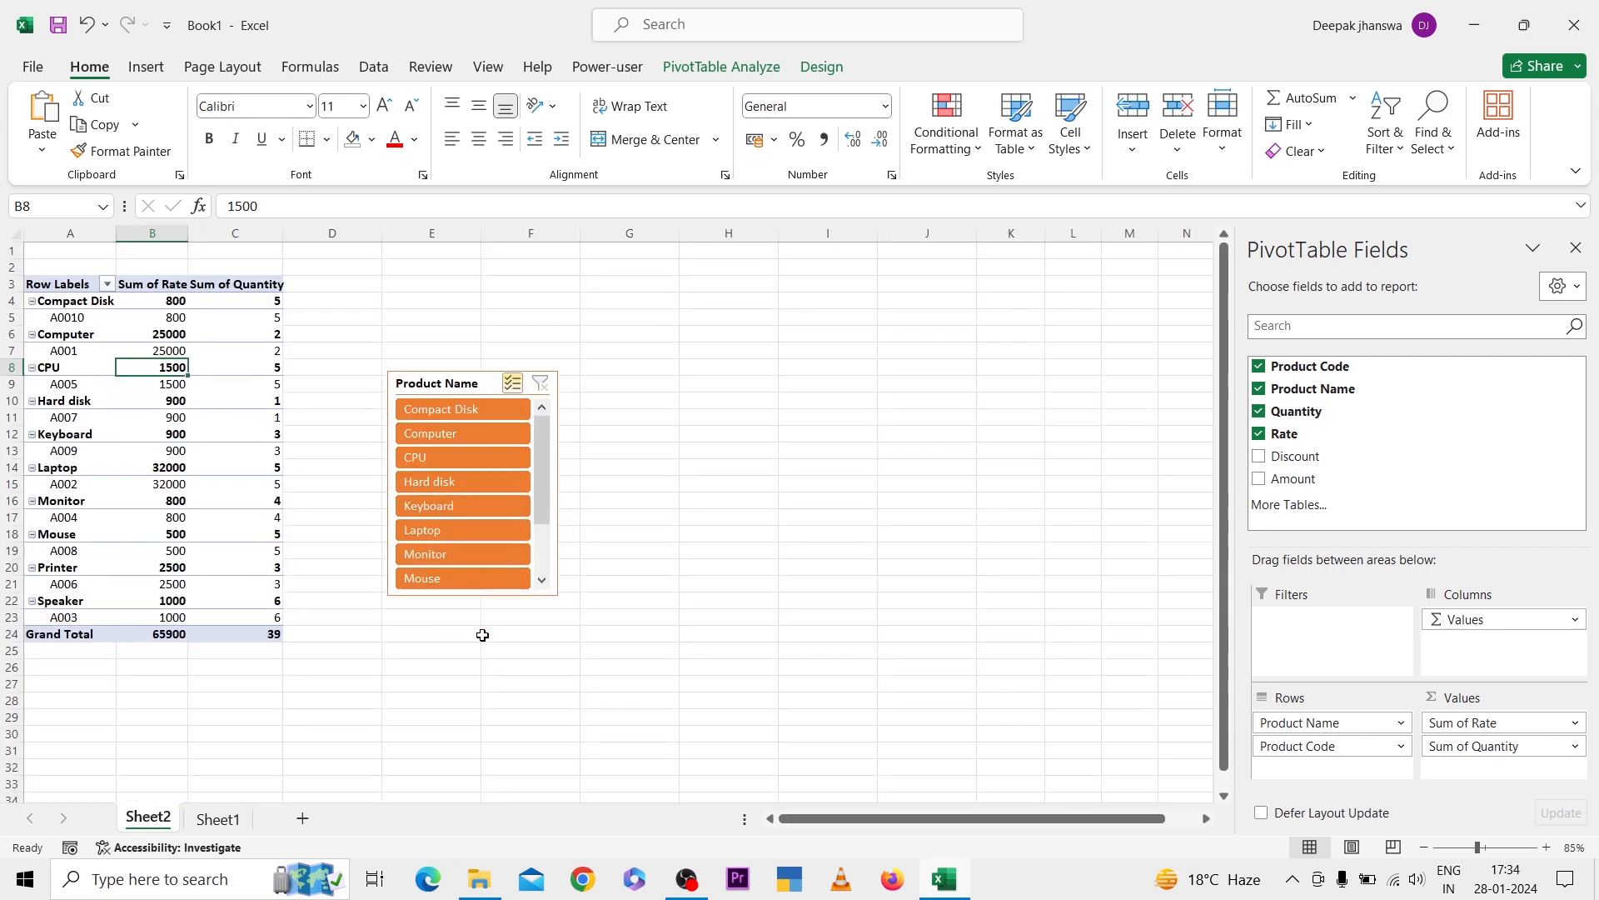
pyautogui.scroll(1, 483, 635)
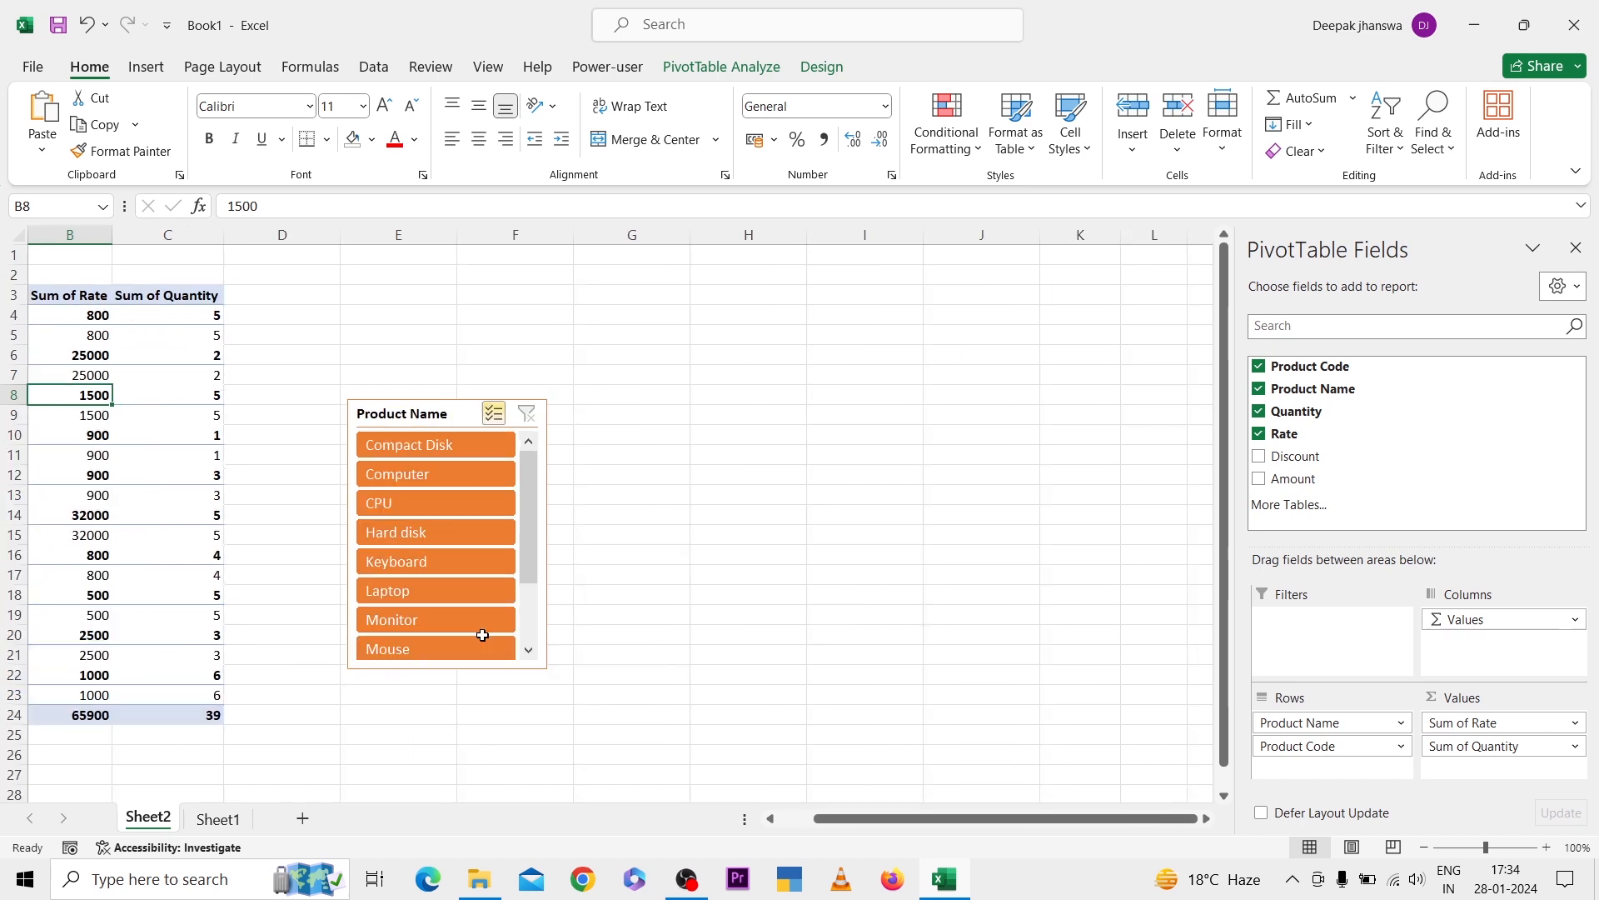
pyautogui.hscroll(-1, 482, 634)
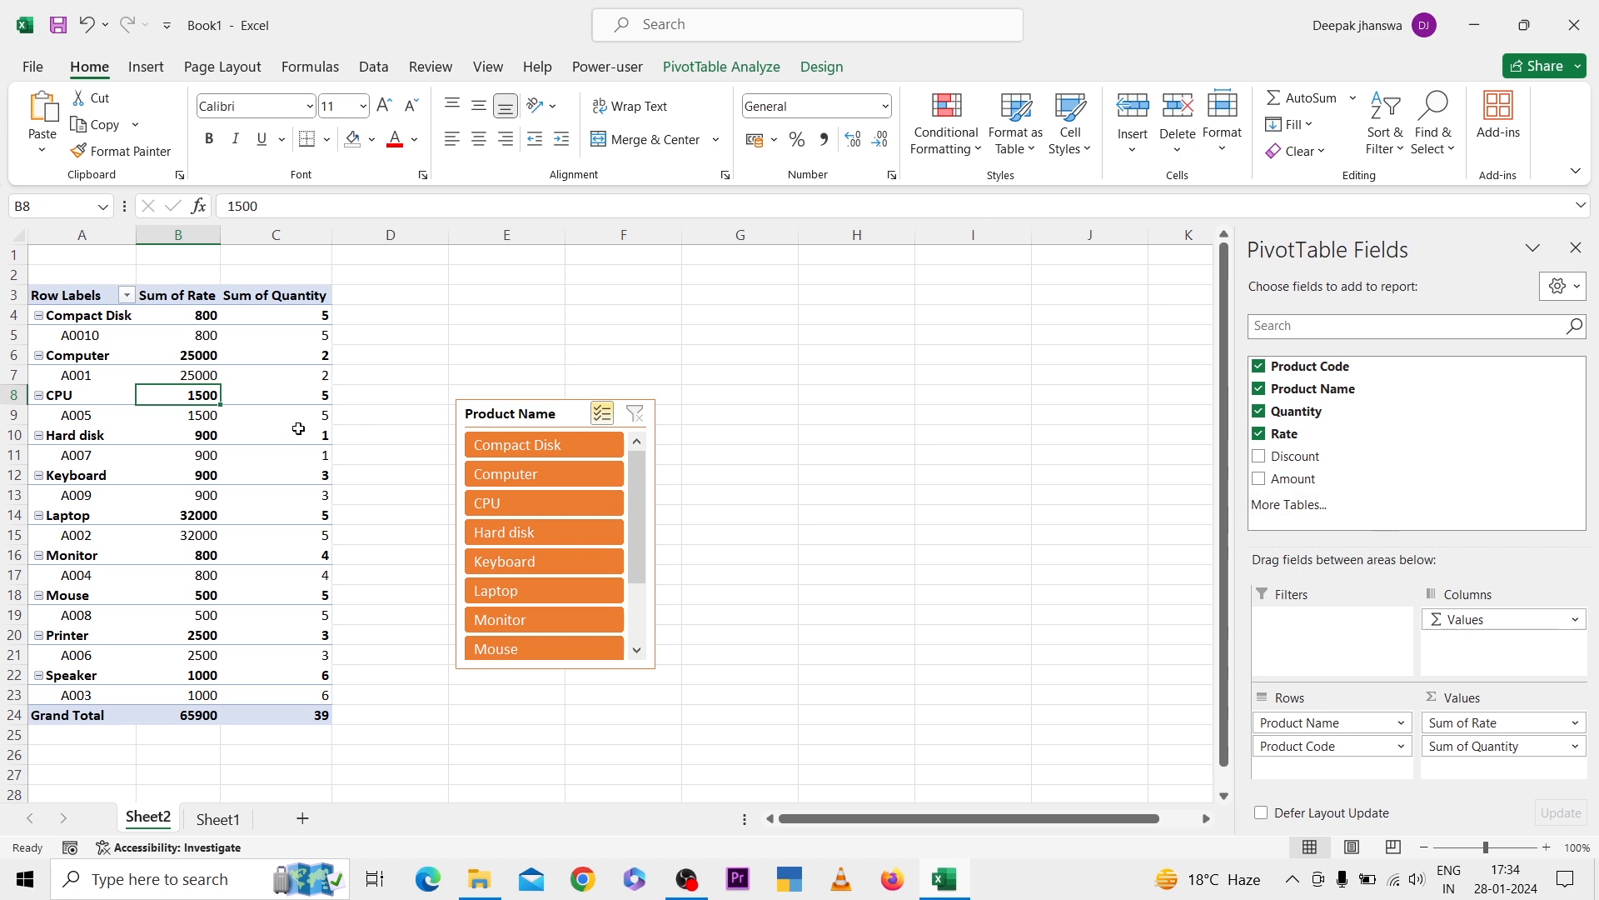
pyautogui.click(691, 64)
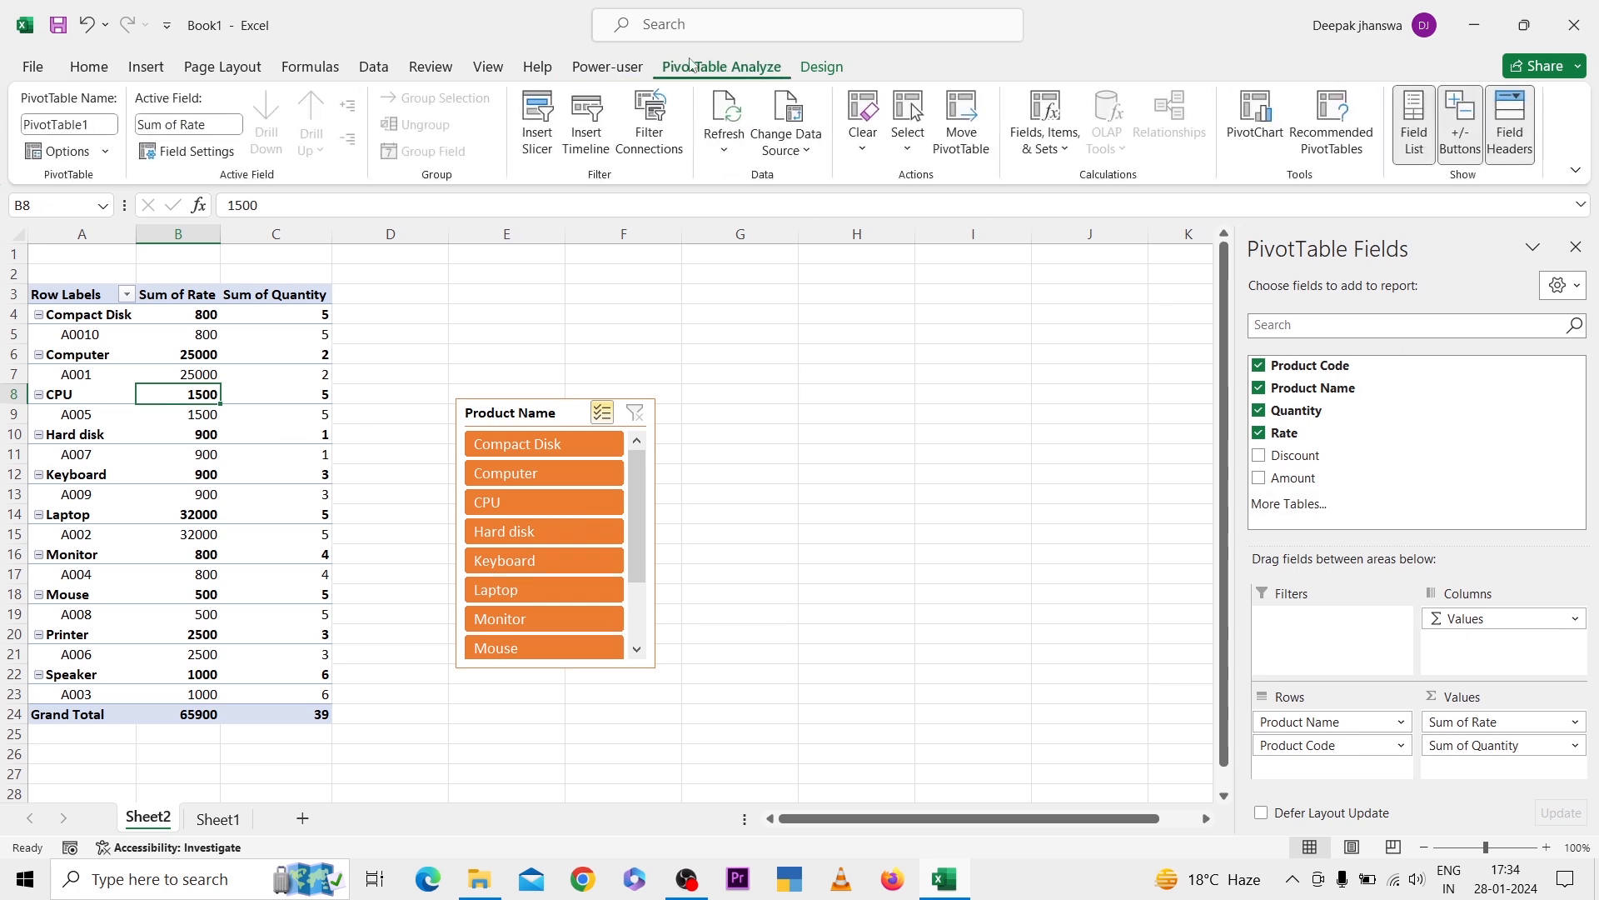
pyautogui.click(725, 109)
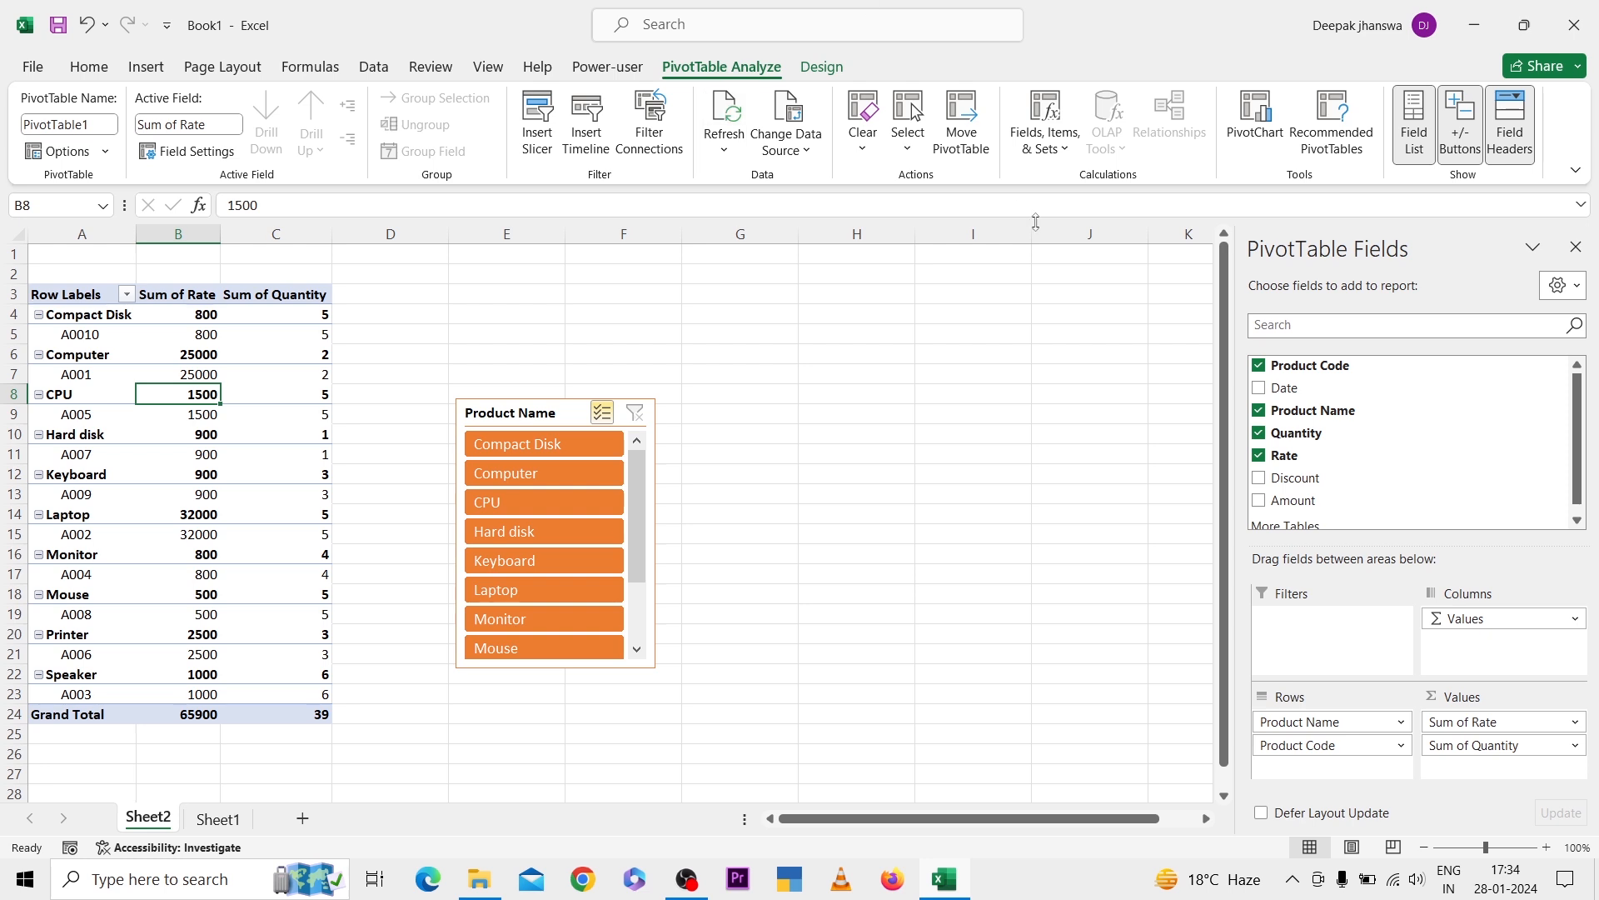
# - Add the Date field to the PivotTable and expand Compact Disk's 2023, Qtr1 and Feb levels down to the single date
pyautogui.click(1259, 389)
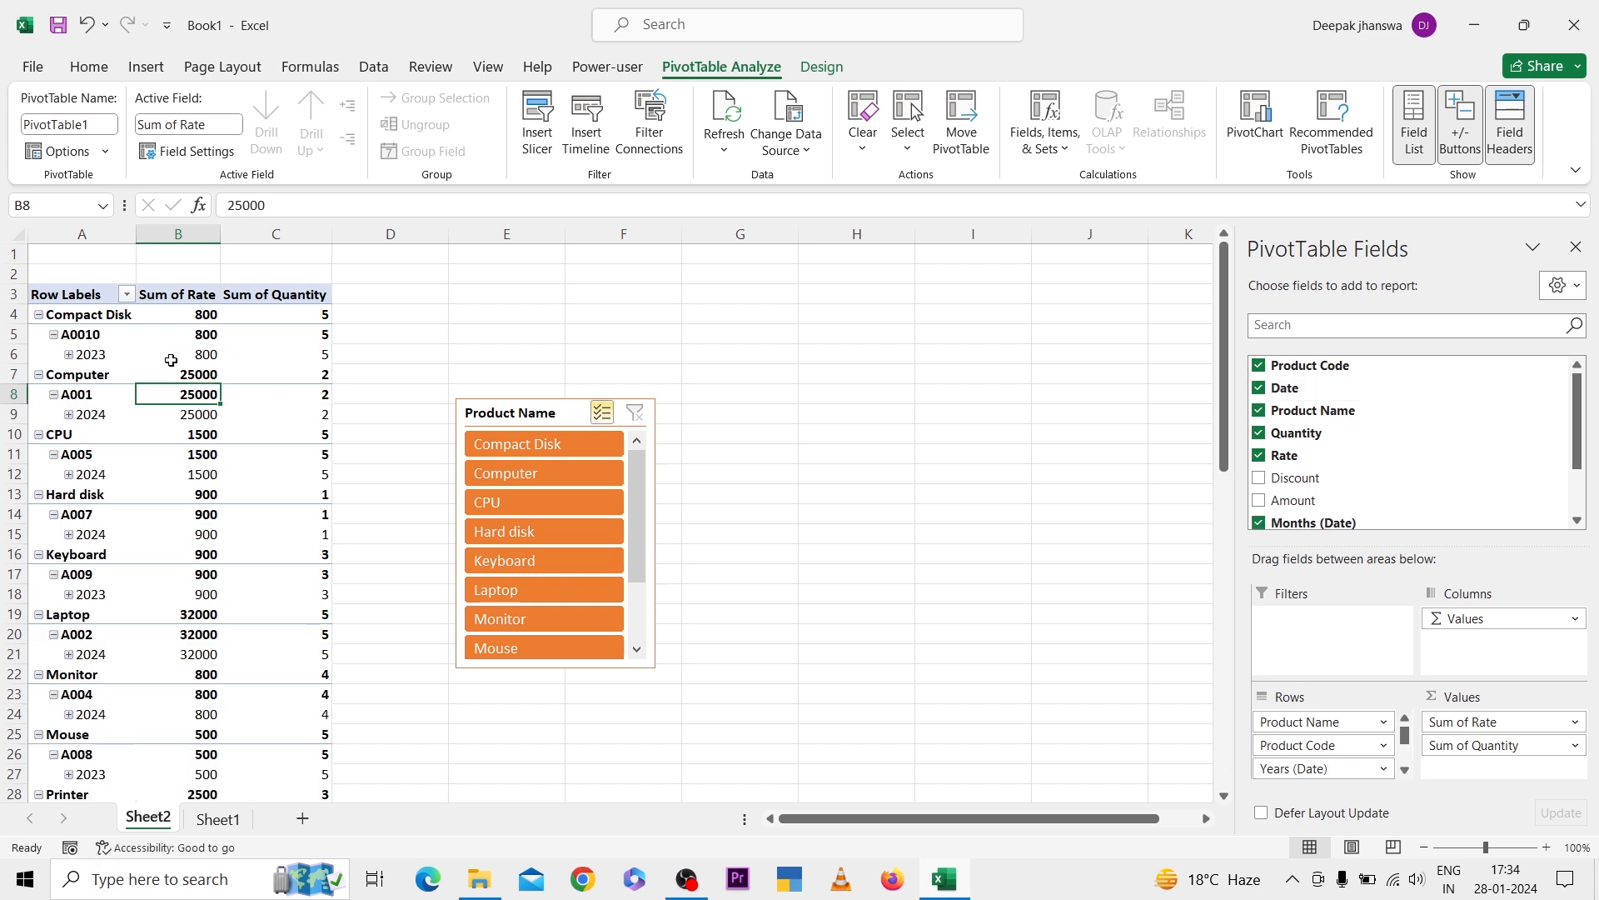
pyautogui.click(69, 355)
pyautogui.click(83, 374)
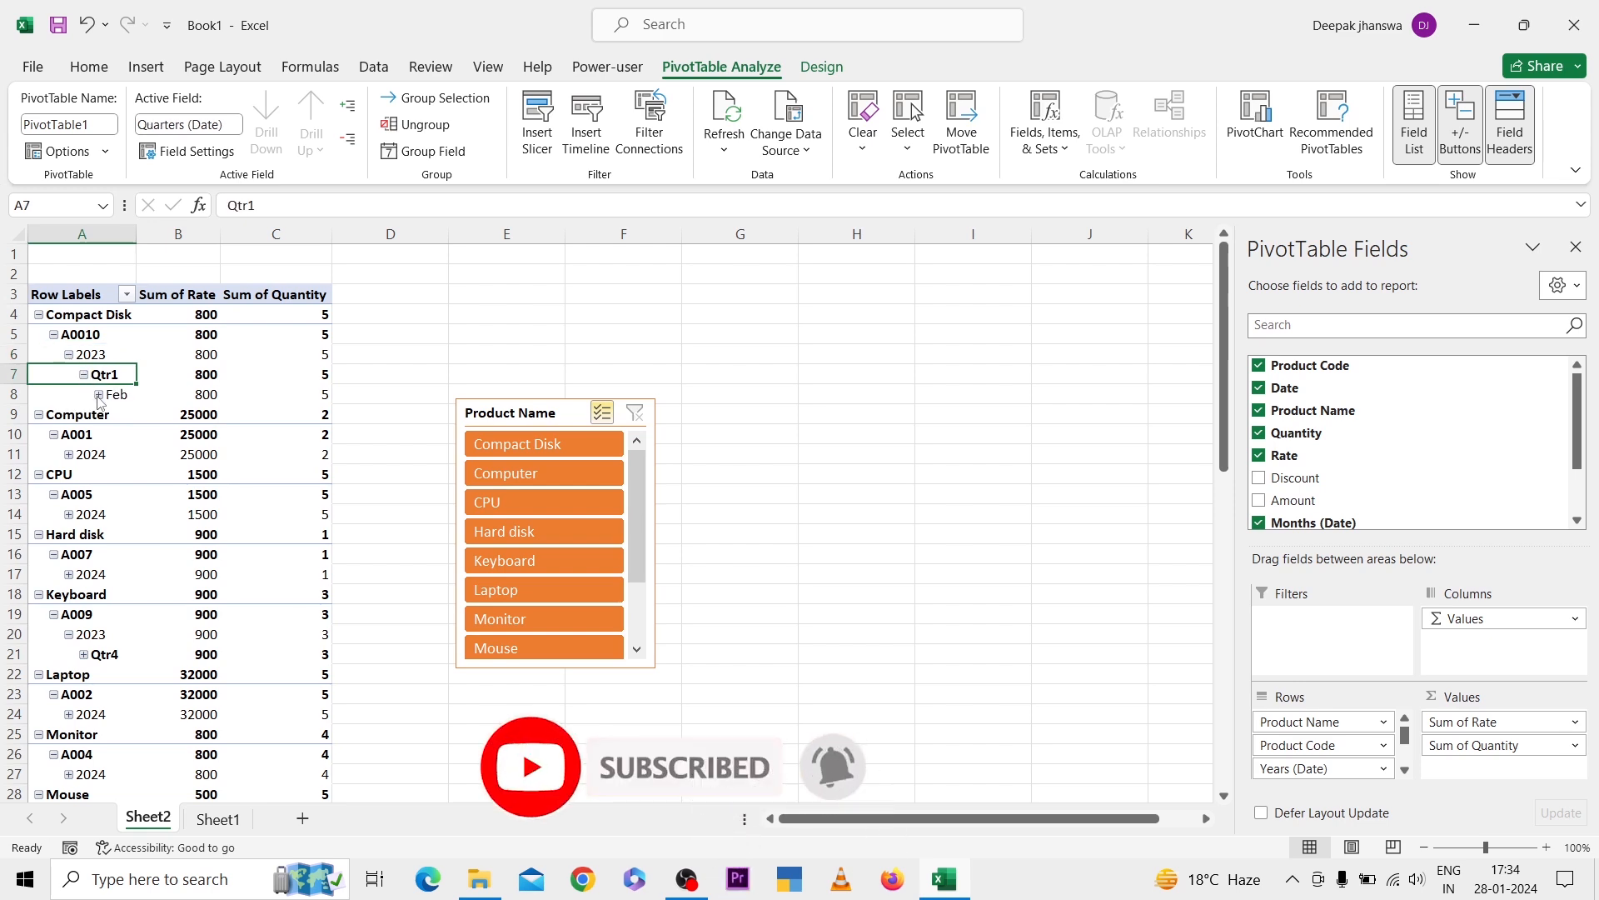
pyautogui.click(98, 395)
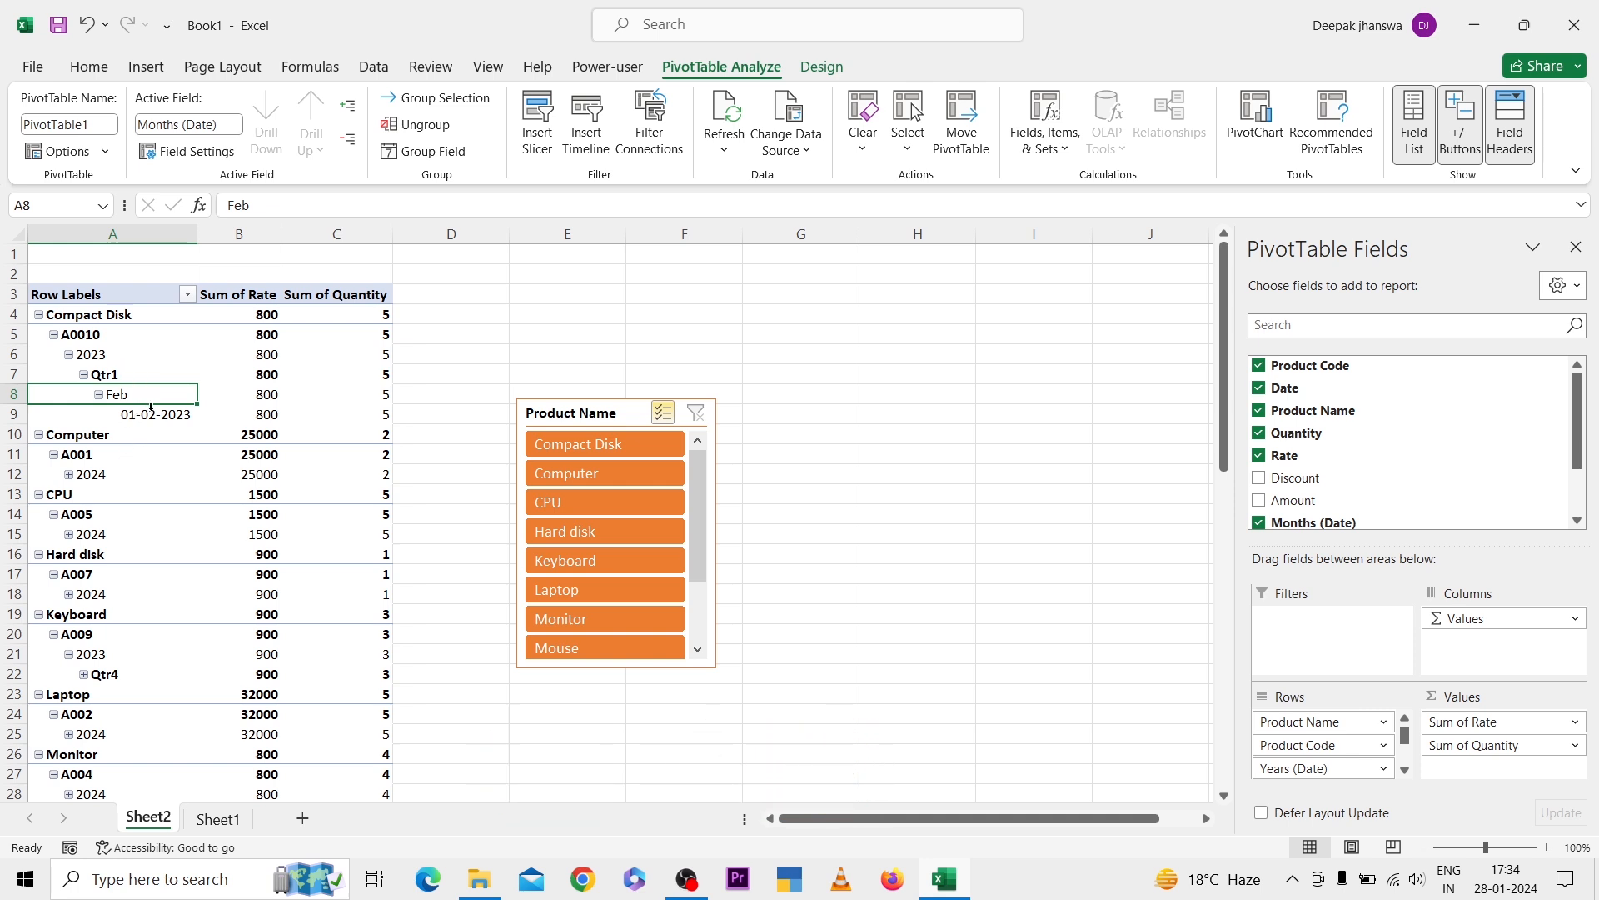
# - Insert a timeline for the Date field and place it beside the Product Name slicer
pyautogui.click(210, 386)
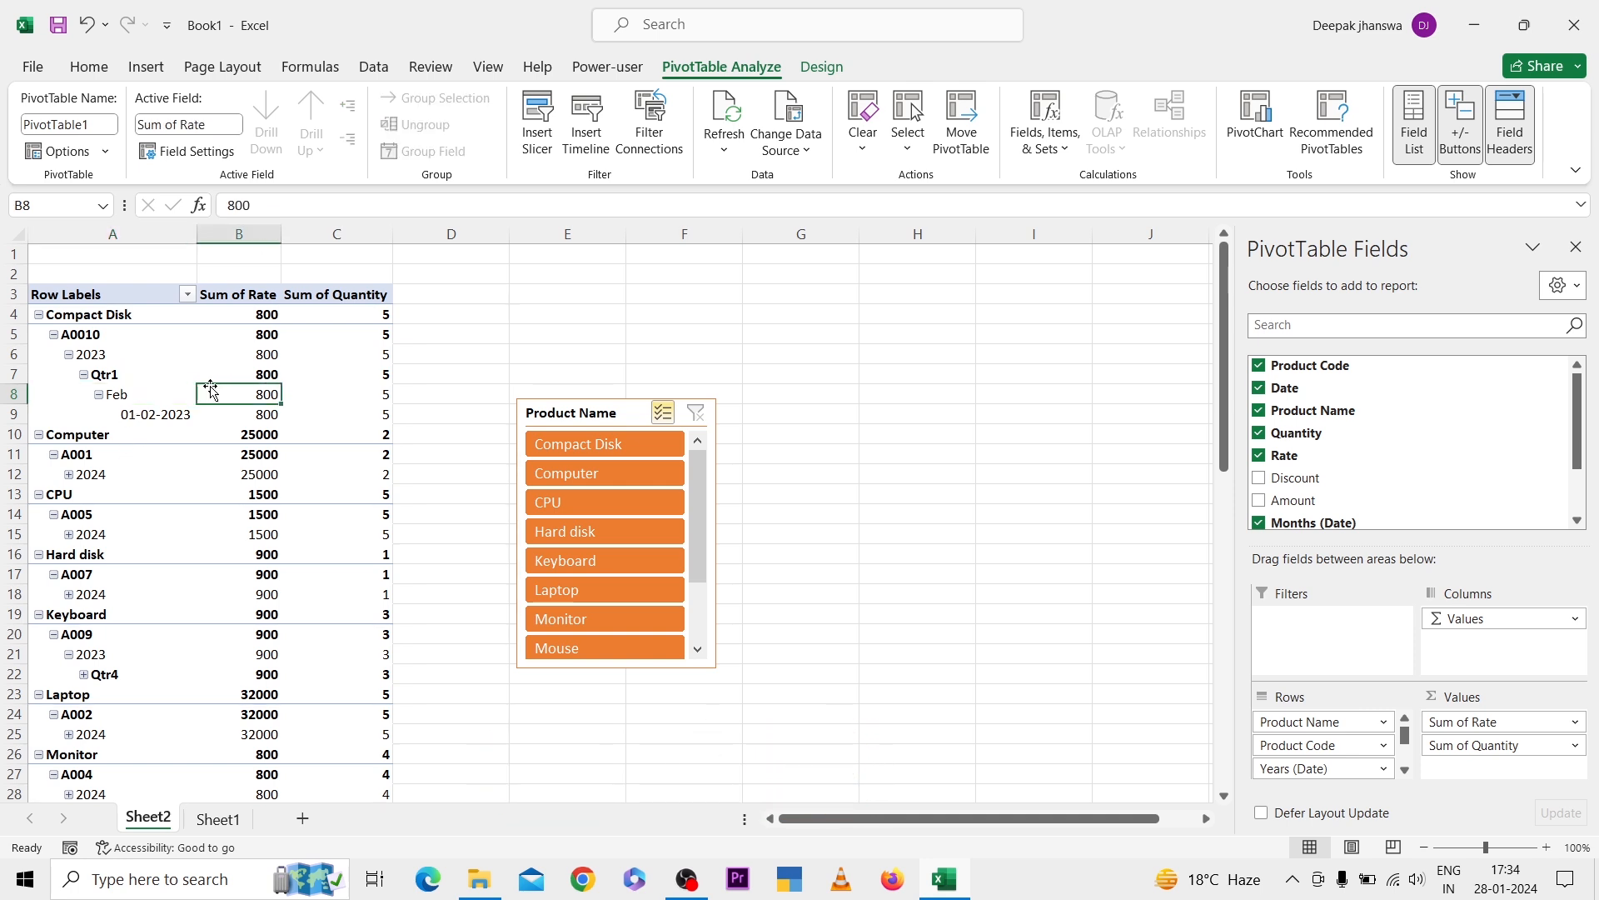
pyautogui.click(594, 130)
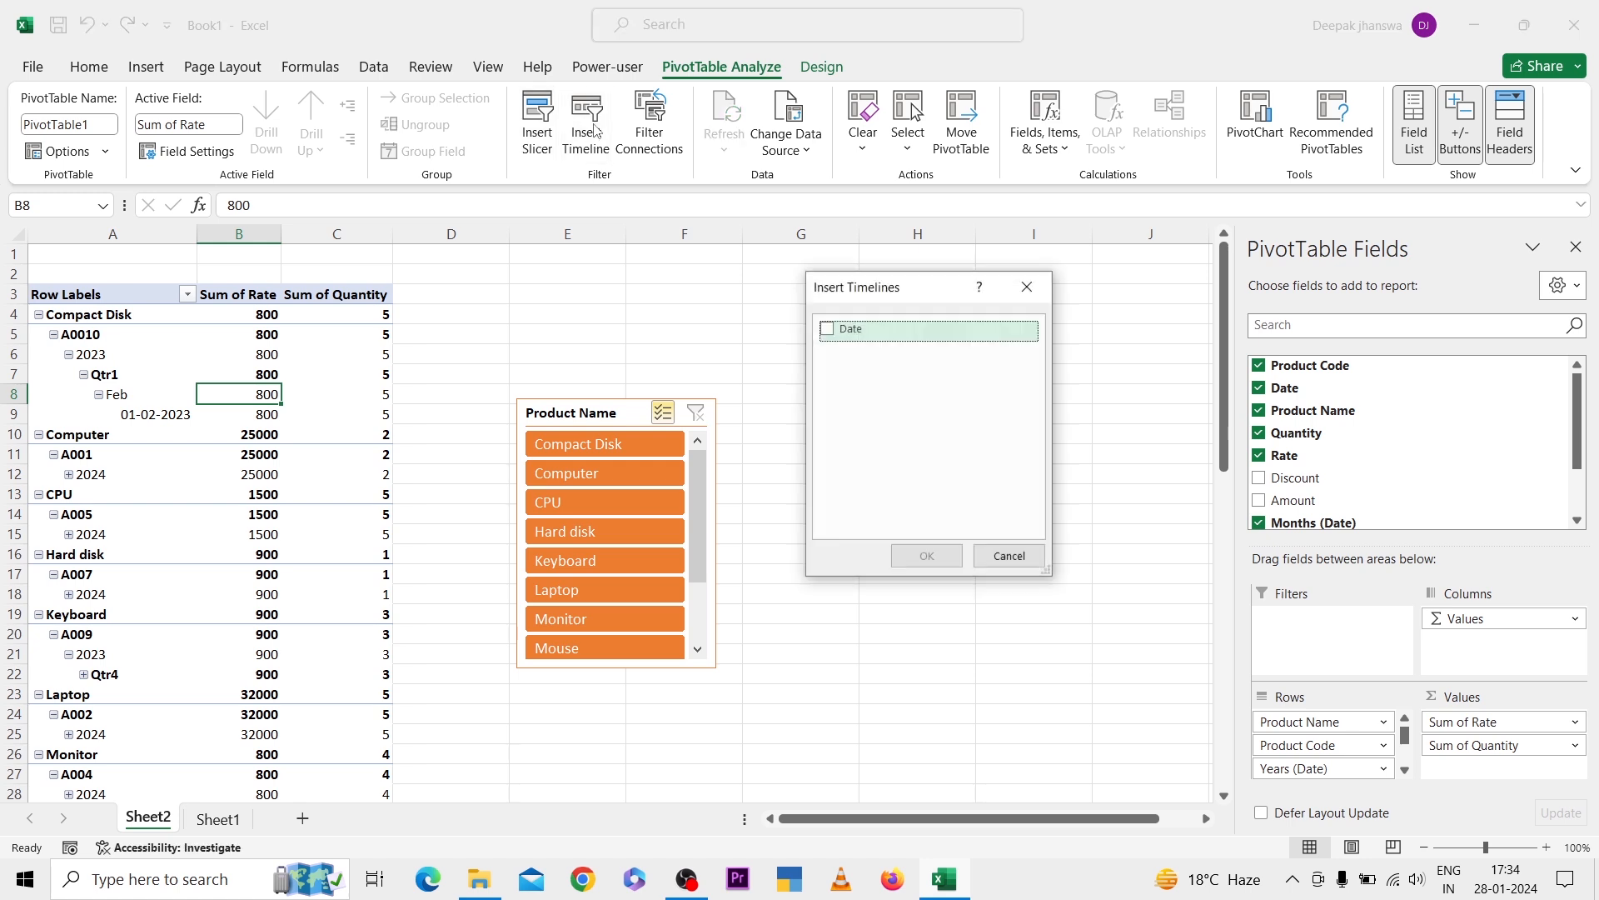
pyautogui.click(828, 331)
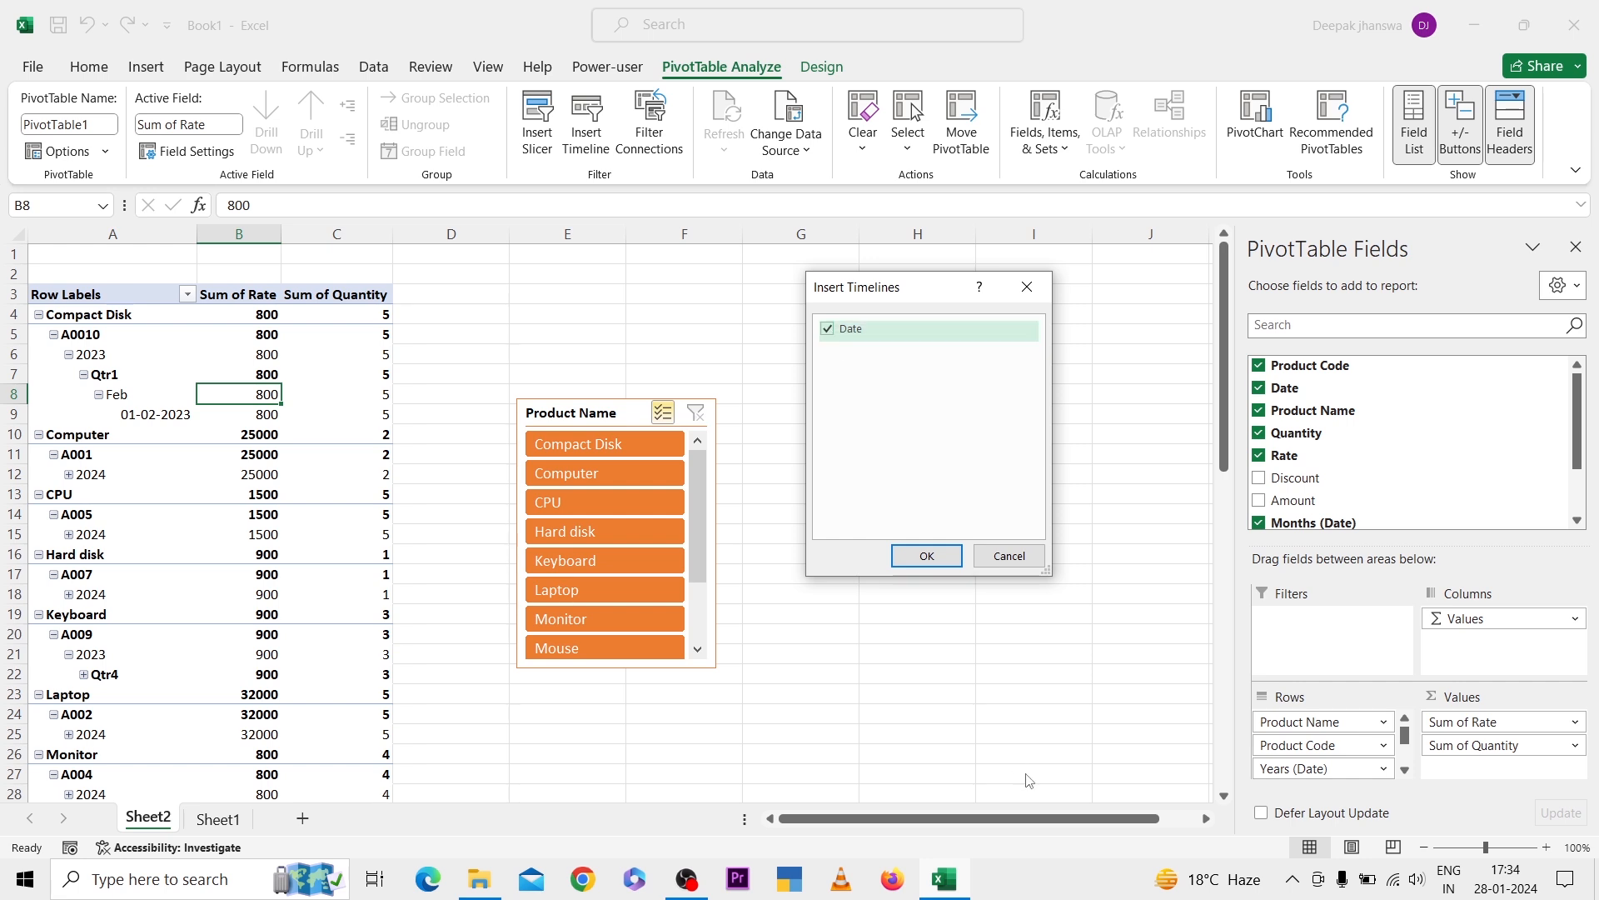
pyautogui.click(926, 558)
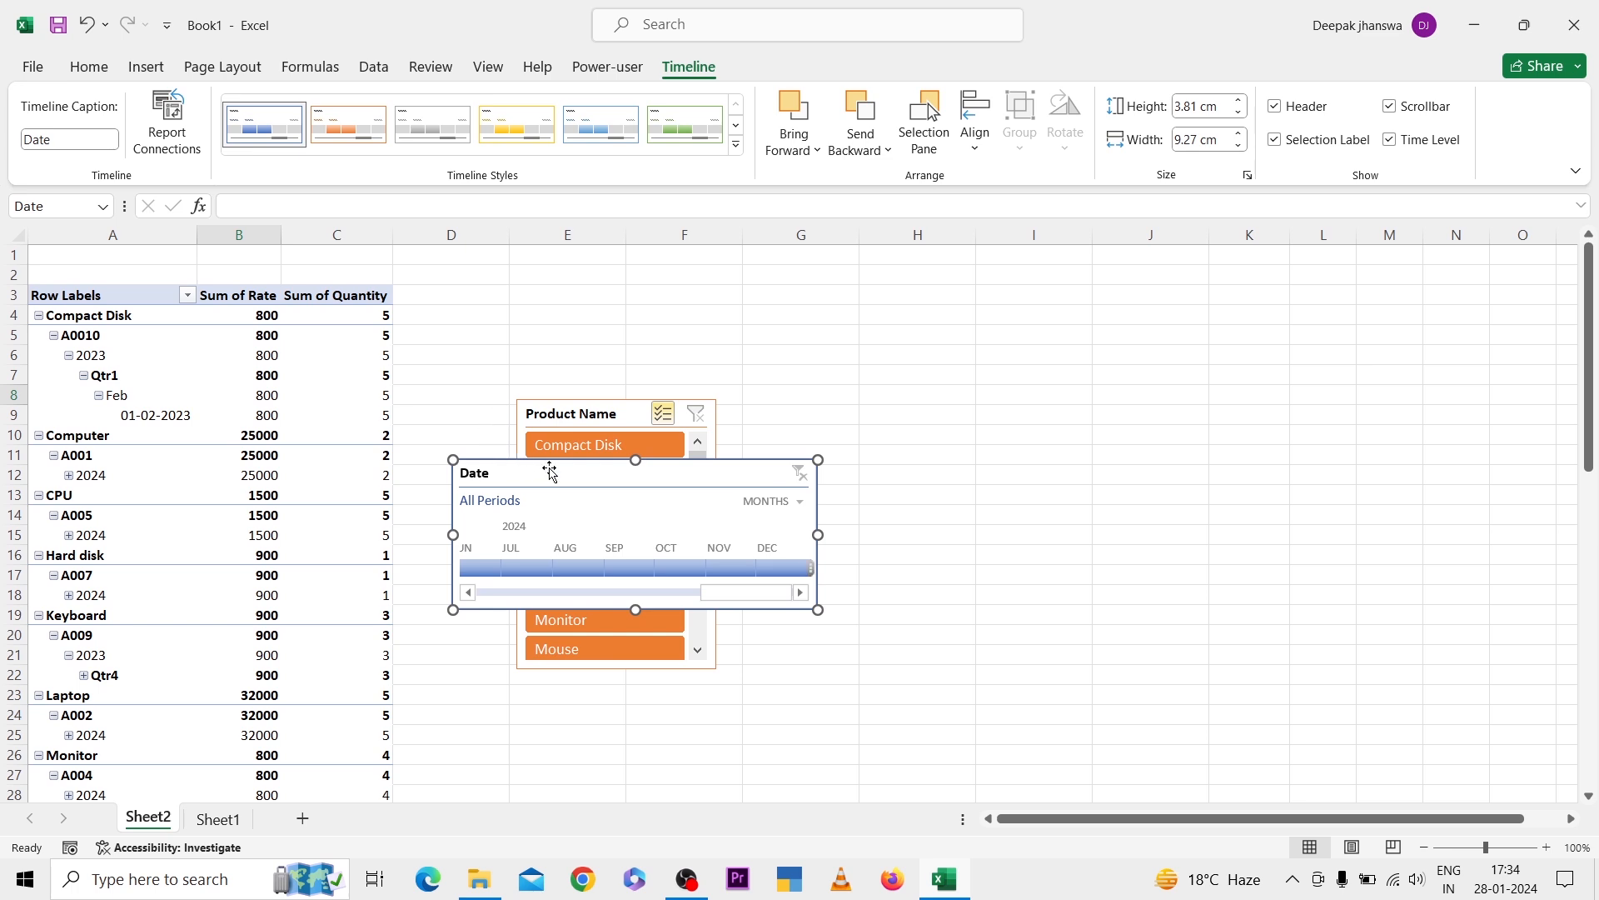
pyautogui.moveTo(549, 473); pyautogui.dragTo(824, 406)
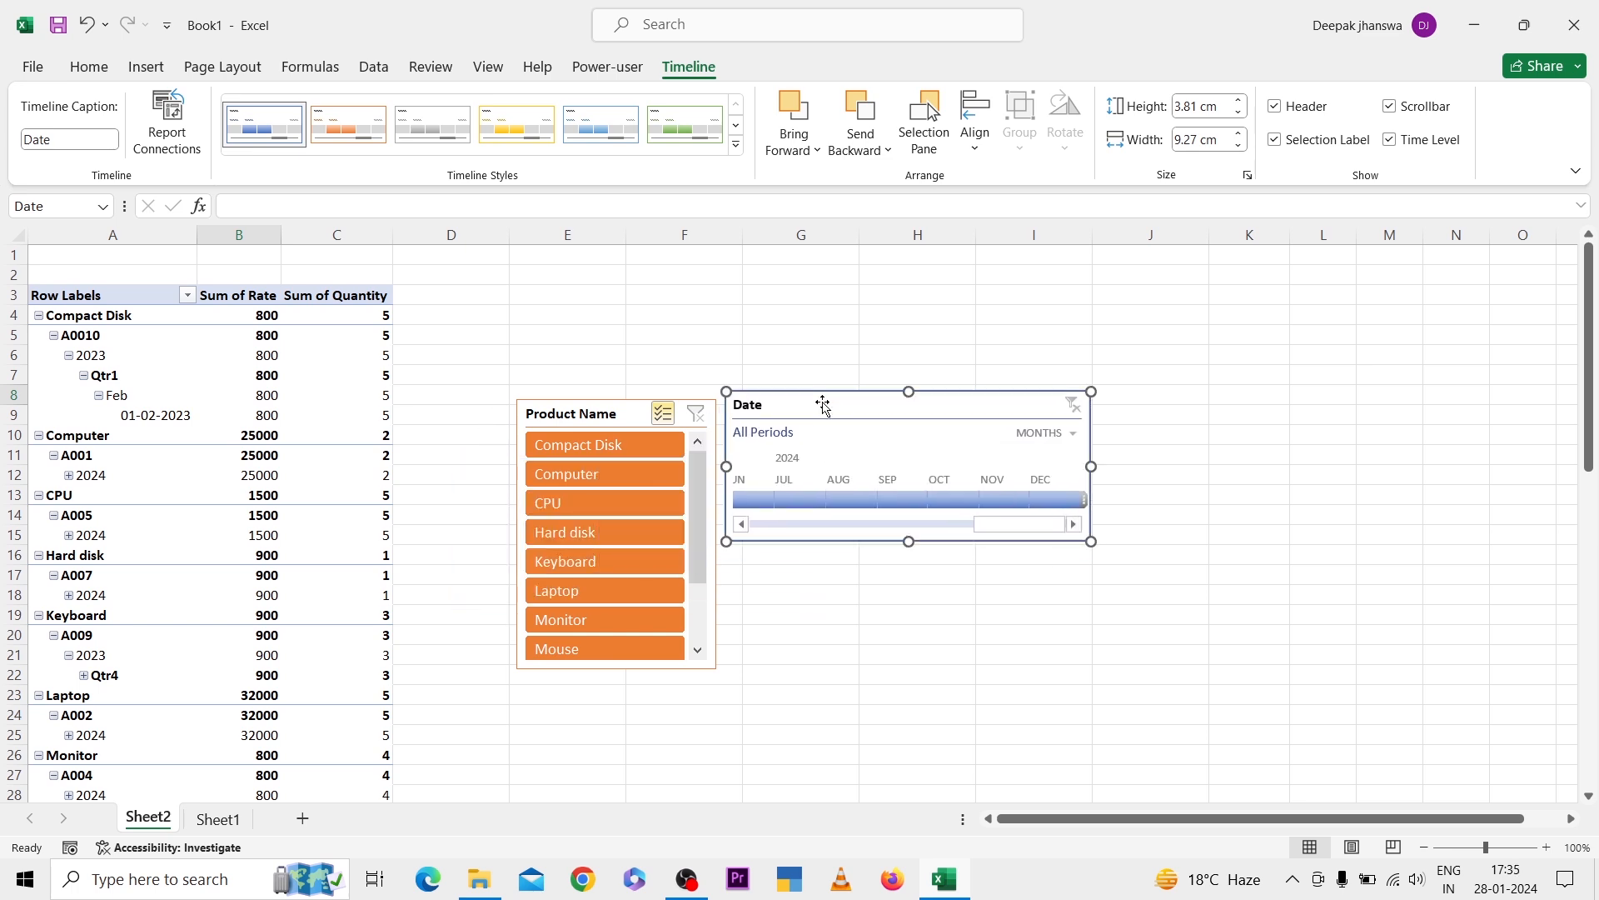
# - Filter the PivotTable to Jul 2024 with the timeline and change its time level to quarters, back to months, and finally to days
pyautogui.click(787, 498)
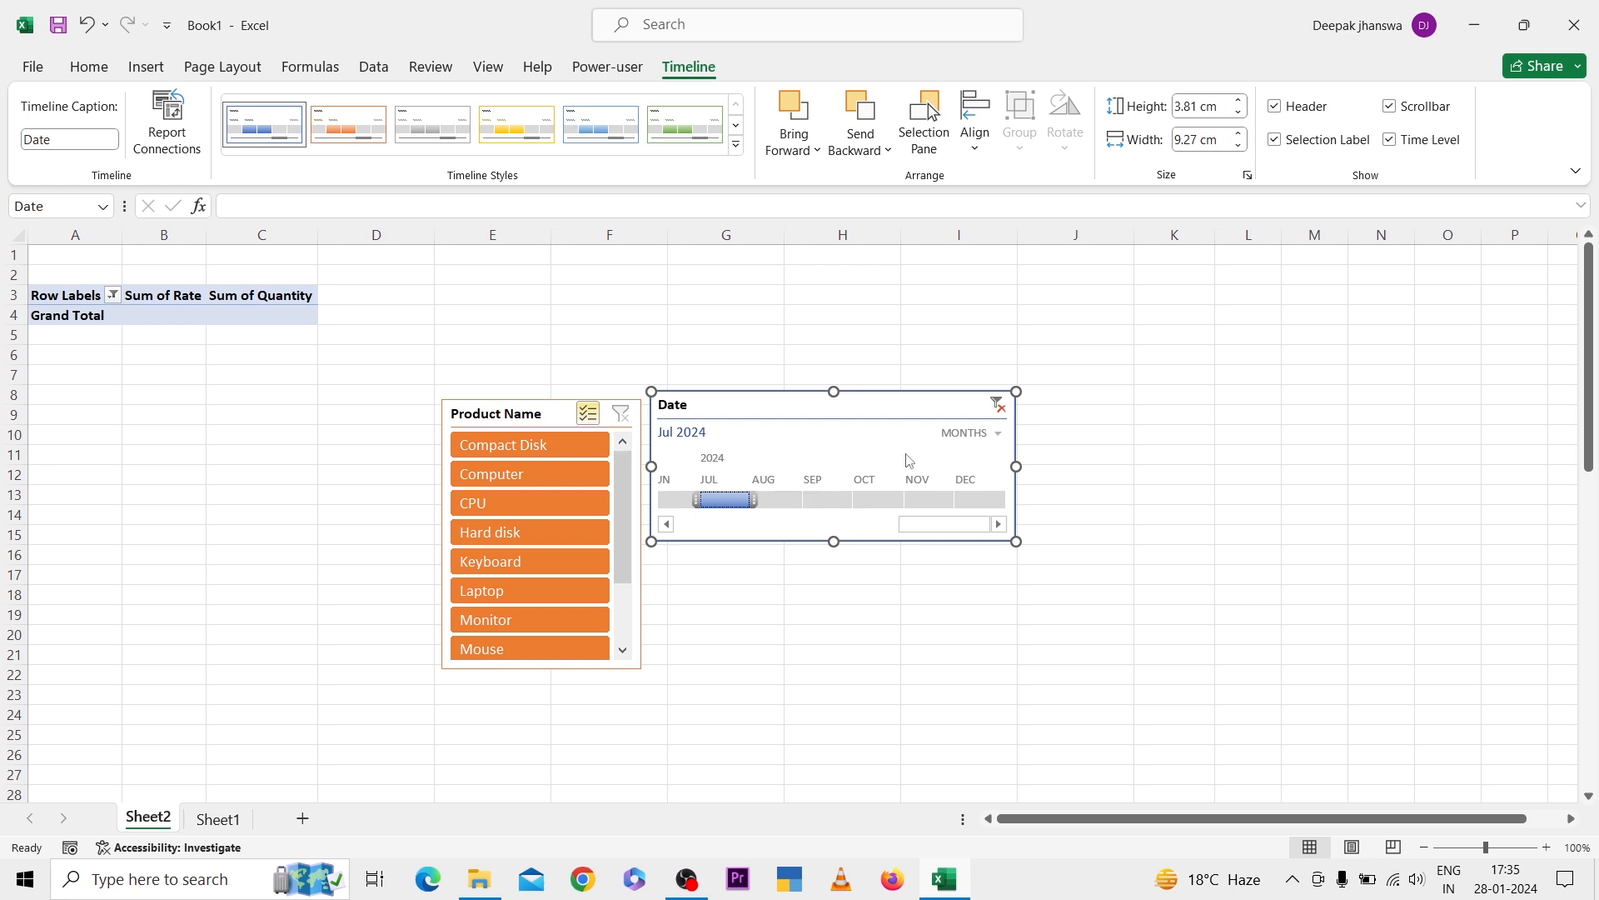
pyautogui.click(995, 434)
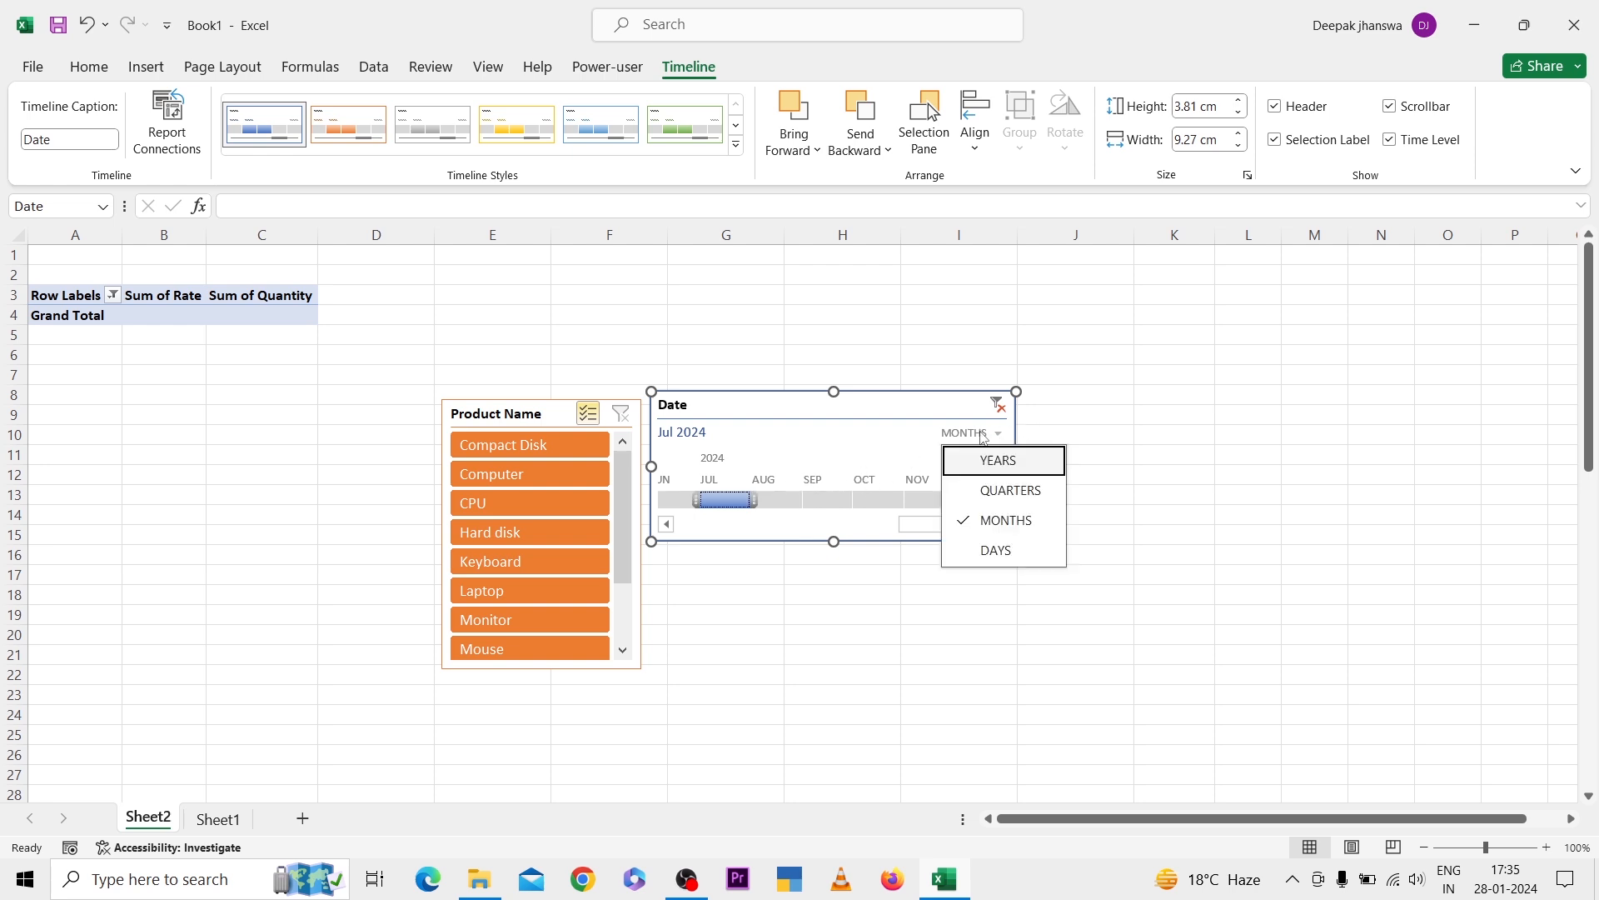
pyautogui.click(975, 491)
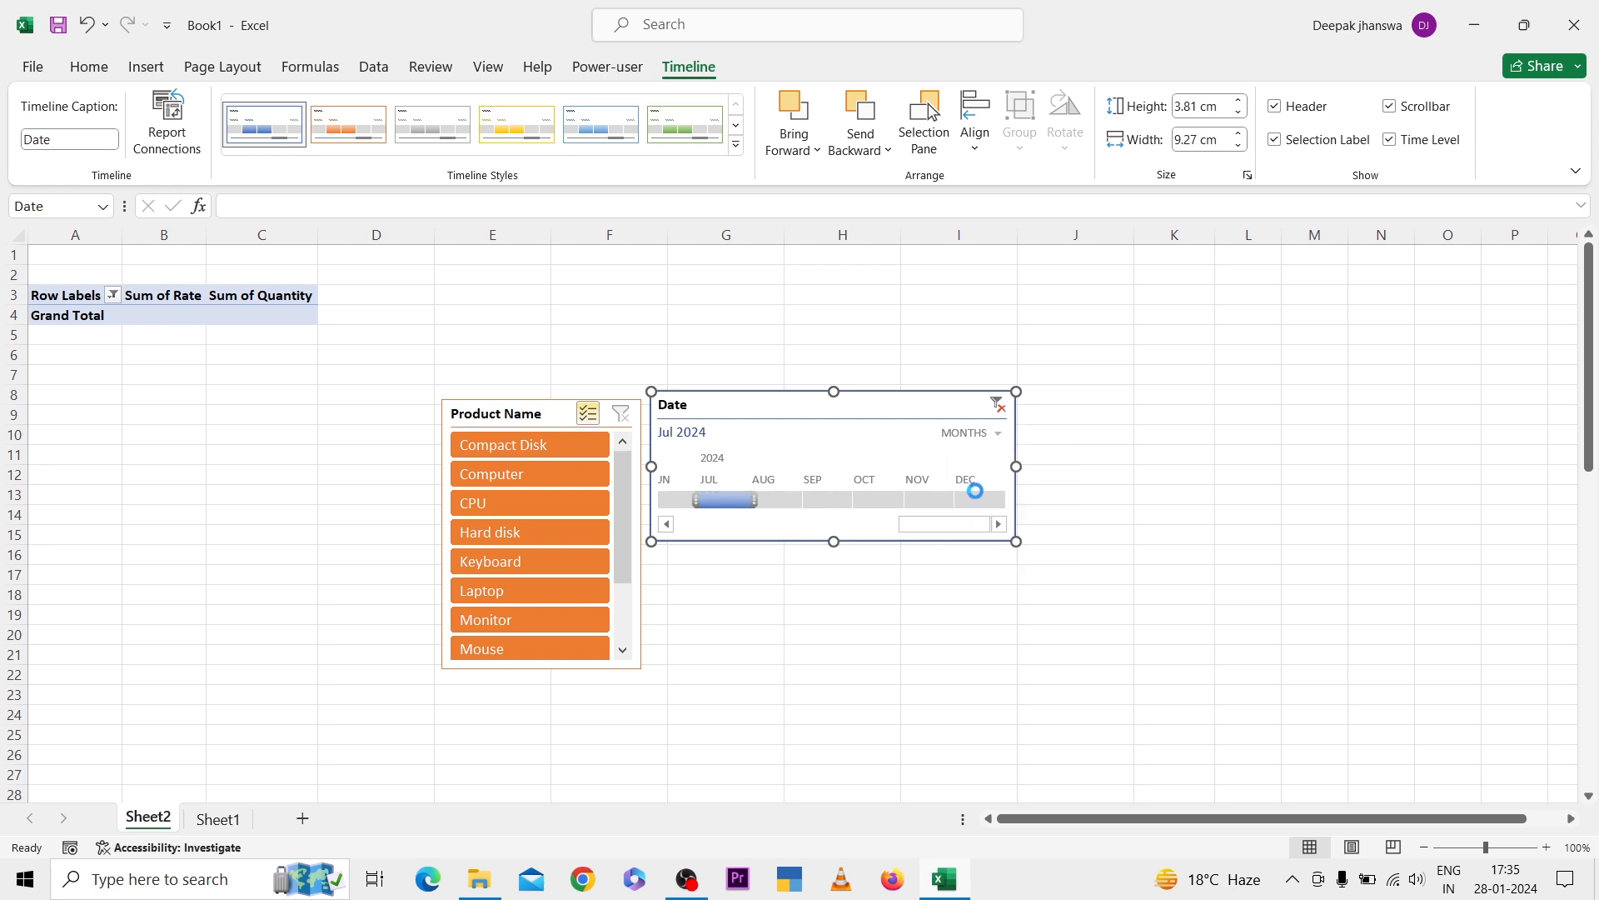
pyautogui.click(971, 433)
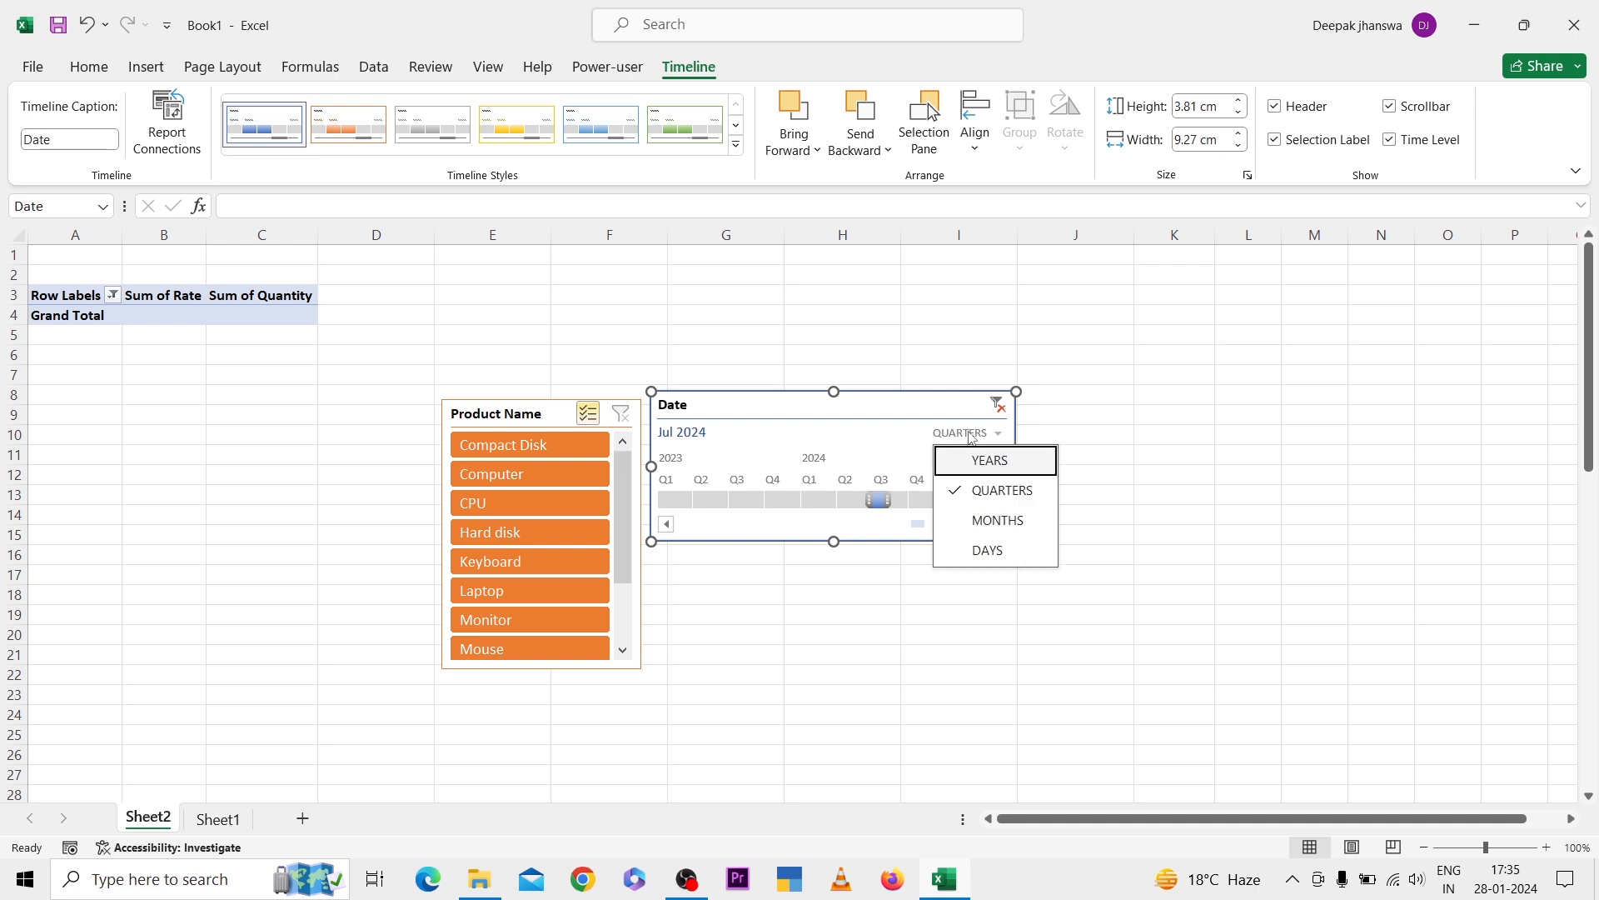
pyautogui.click(983, 521)
pyautogui.click(973, 447)
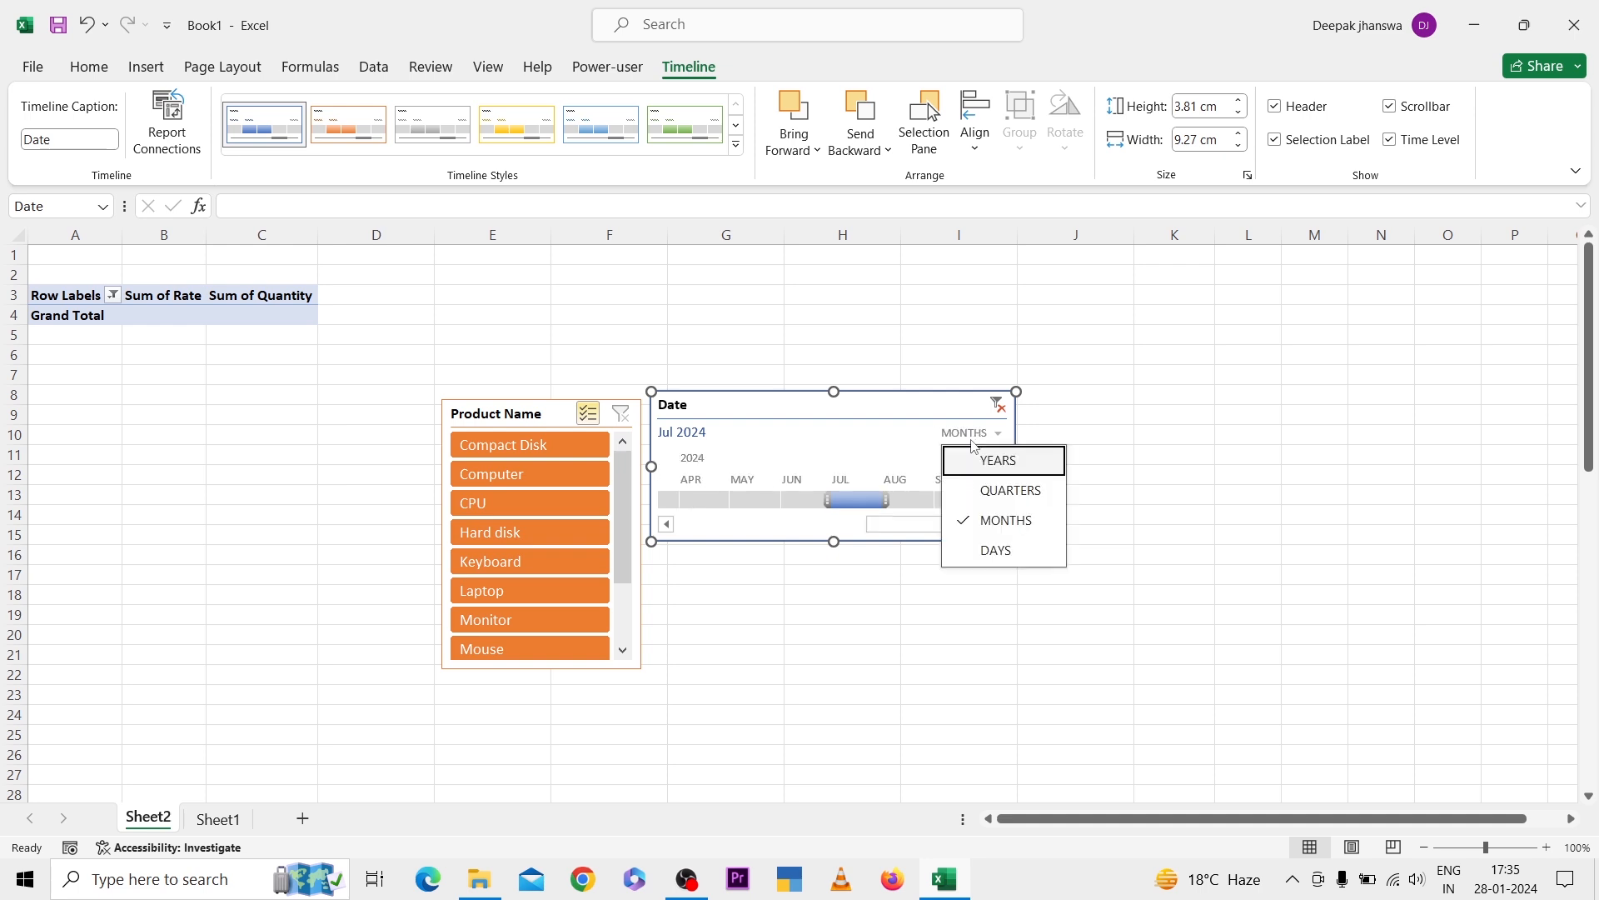
pyautogui.click(977, 549)
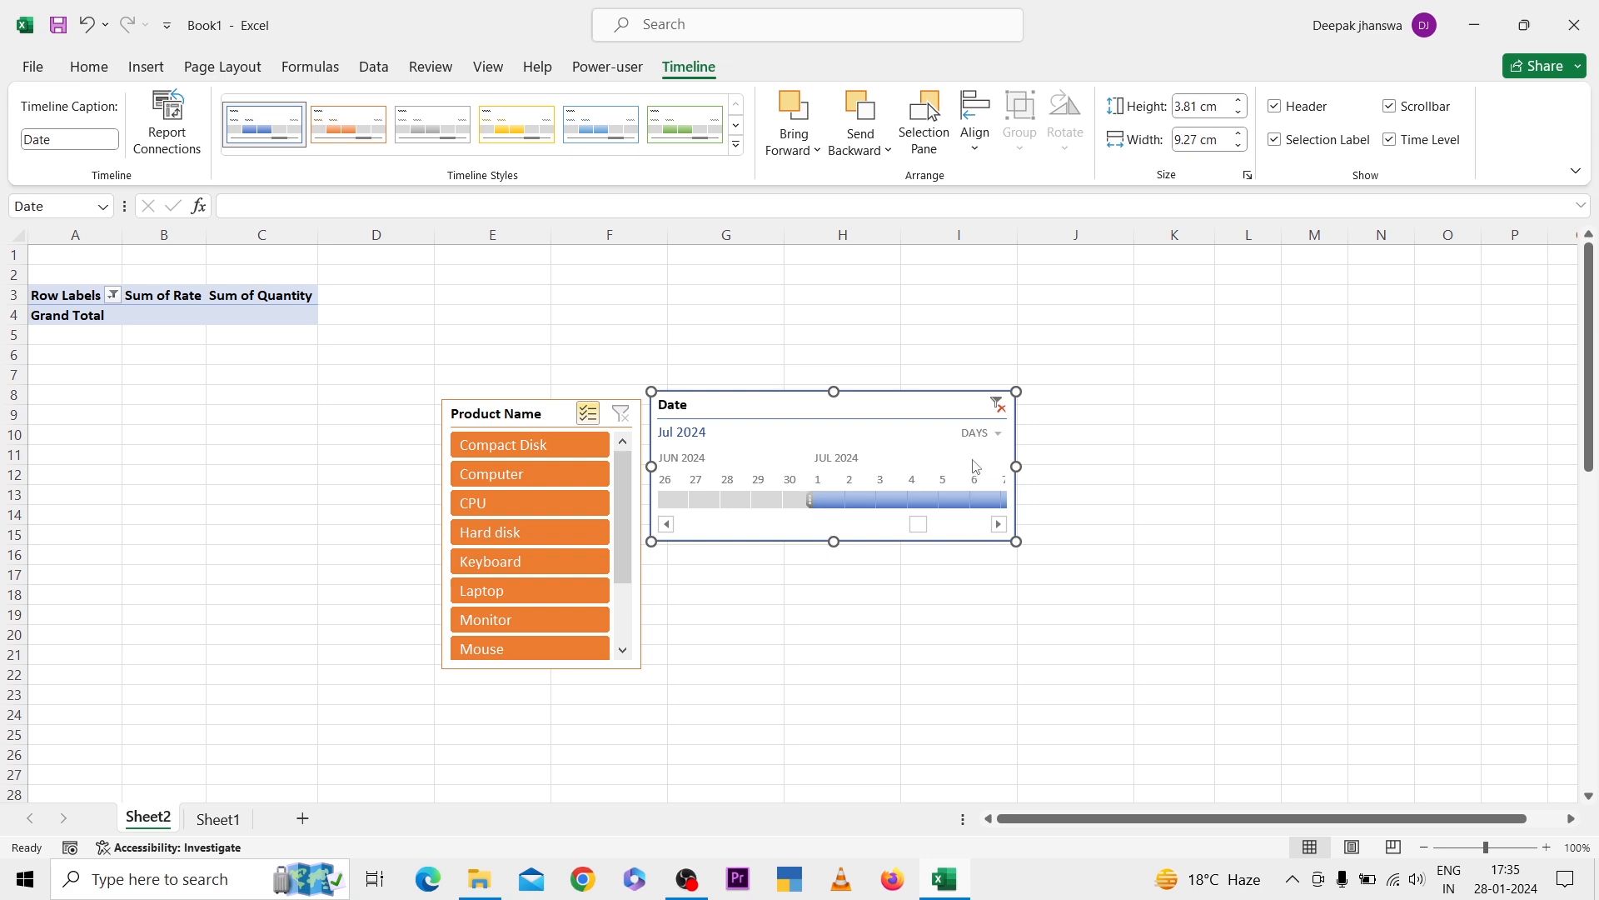
# - Filter the PivotTable to Q4 2023 with the timeline at the quarters level and give the timeline the orange style
pyautogui.click(983, 431)
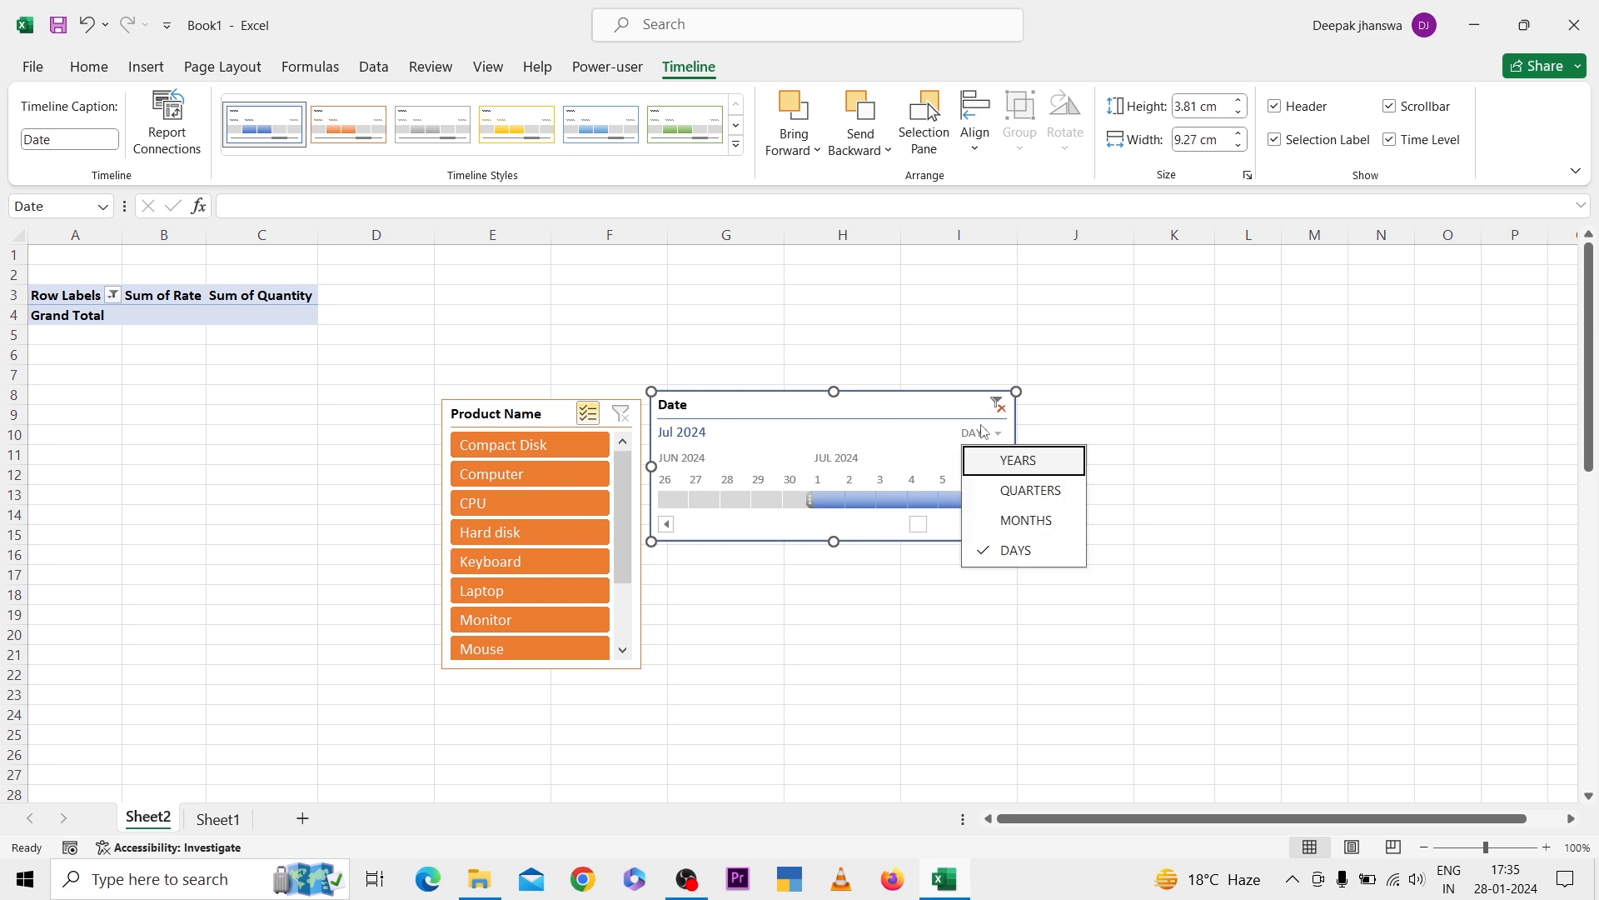
pyautogui.click(1001, 491)
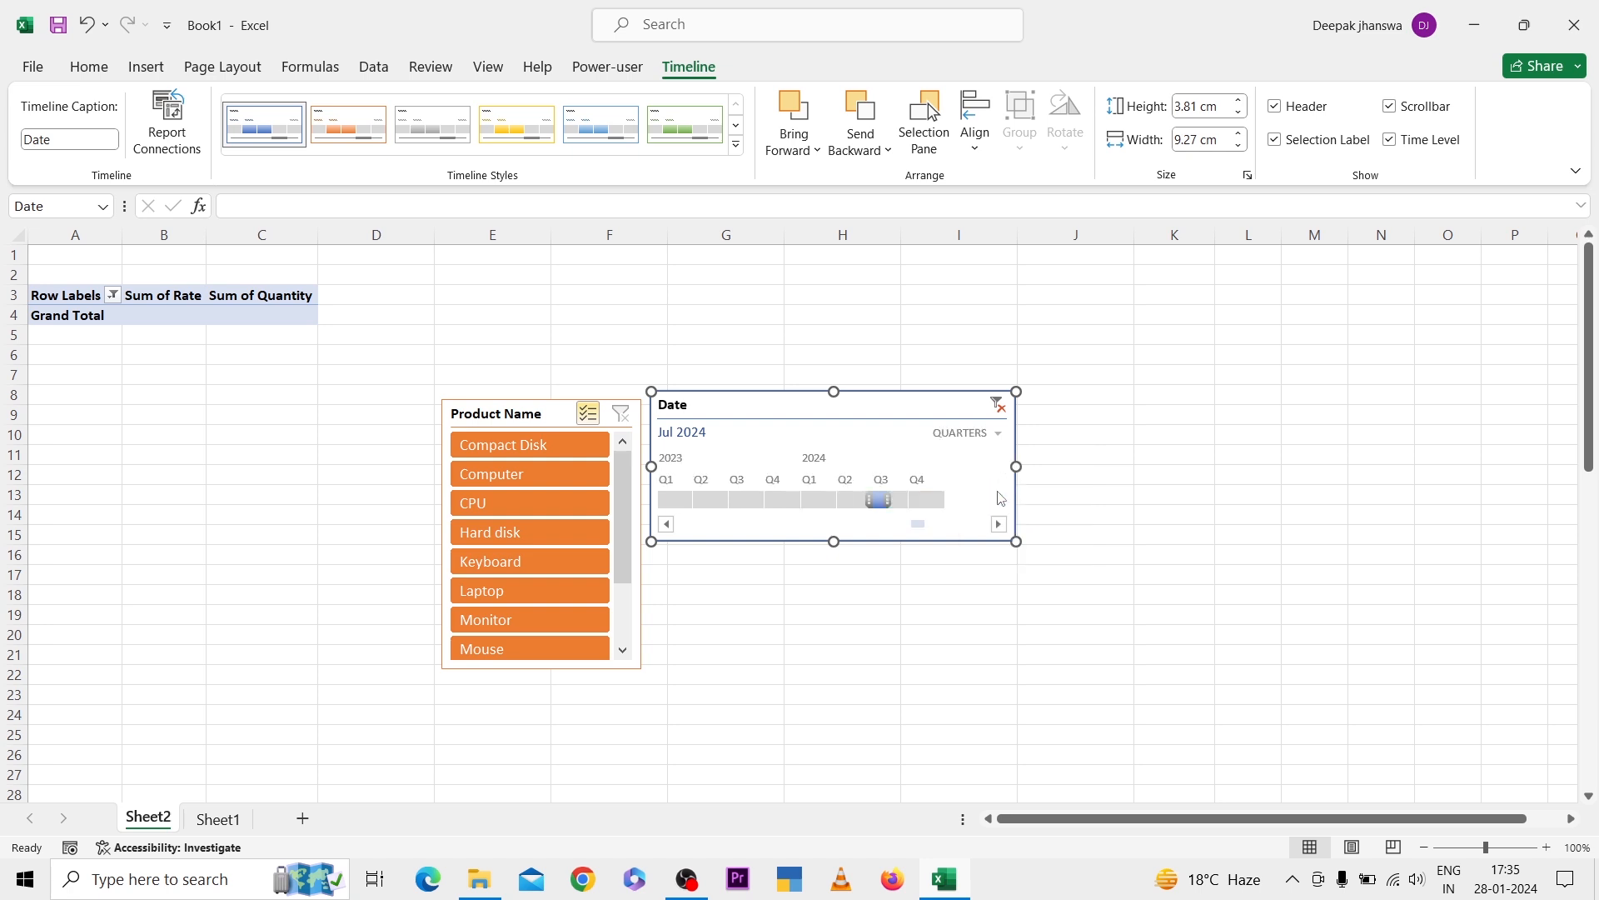
pyautogui.click(774, 499)
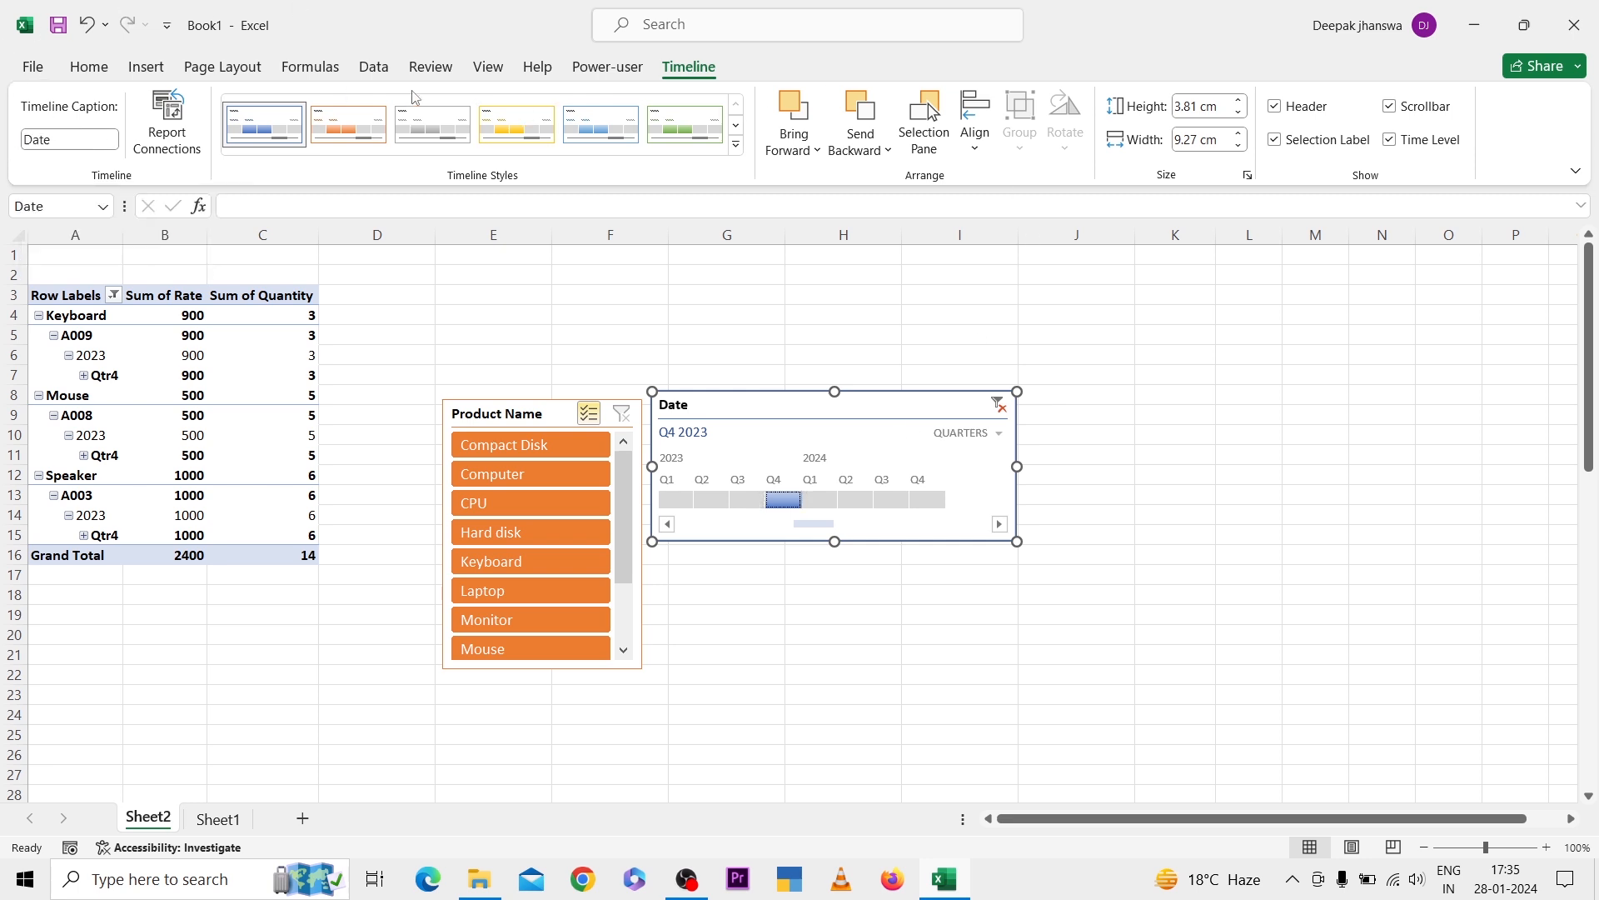
pyautogui.click(432, 117)
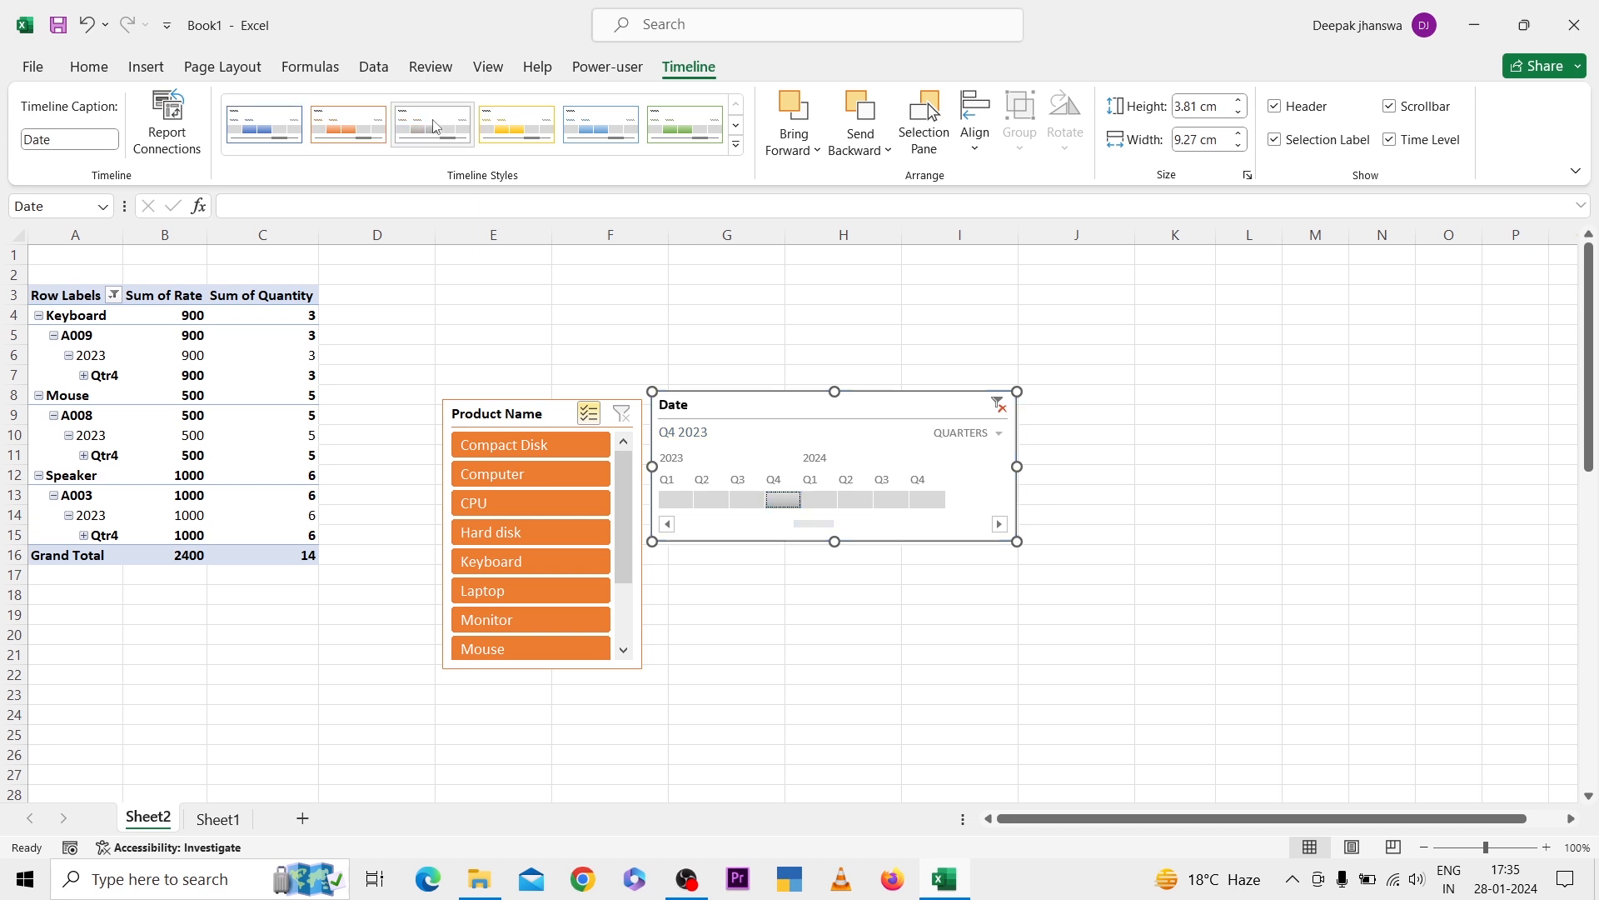
pyautogui.click(356, 127)
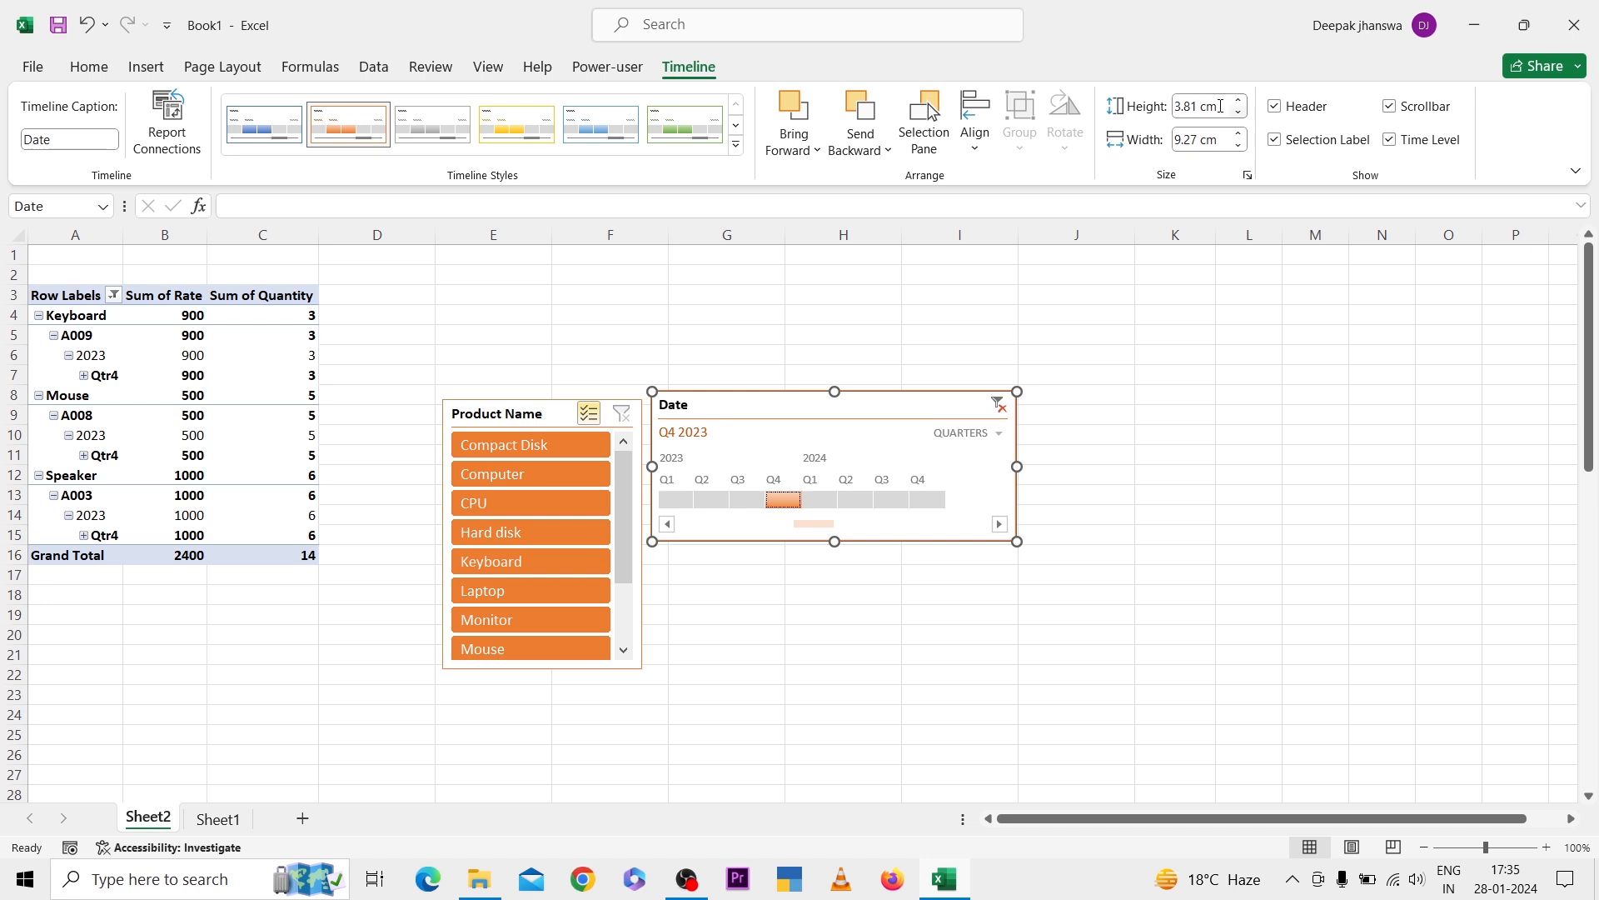
# - Hide the timeline's header, selection label, time level and scrollbar, and show all of these elements again
pyautogui.click(1290, 117)
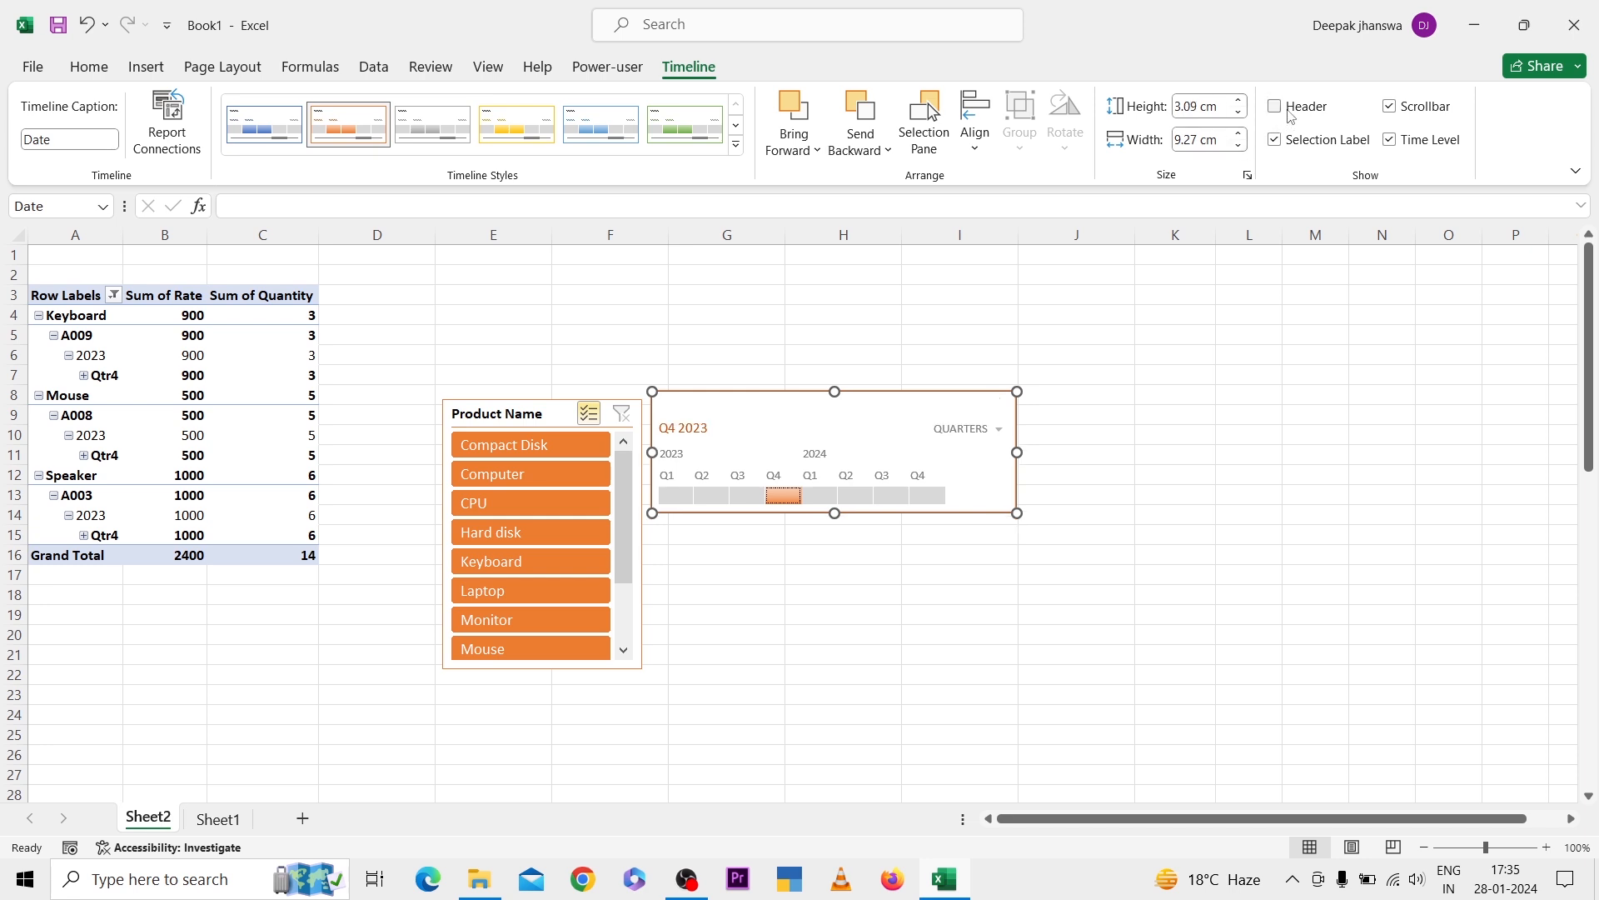
pyautogui.click(1278, 111)
pyautogui.click(1277, 142)
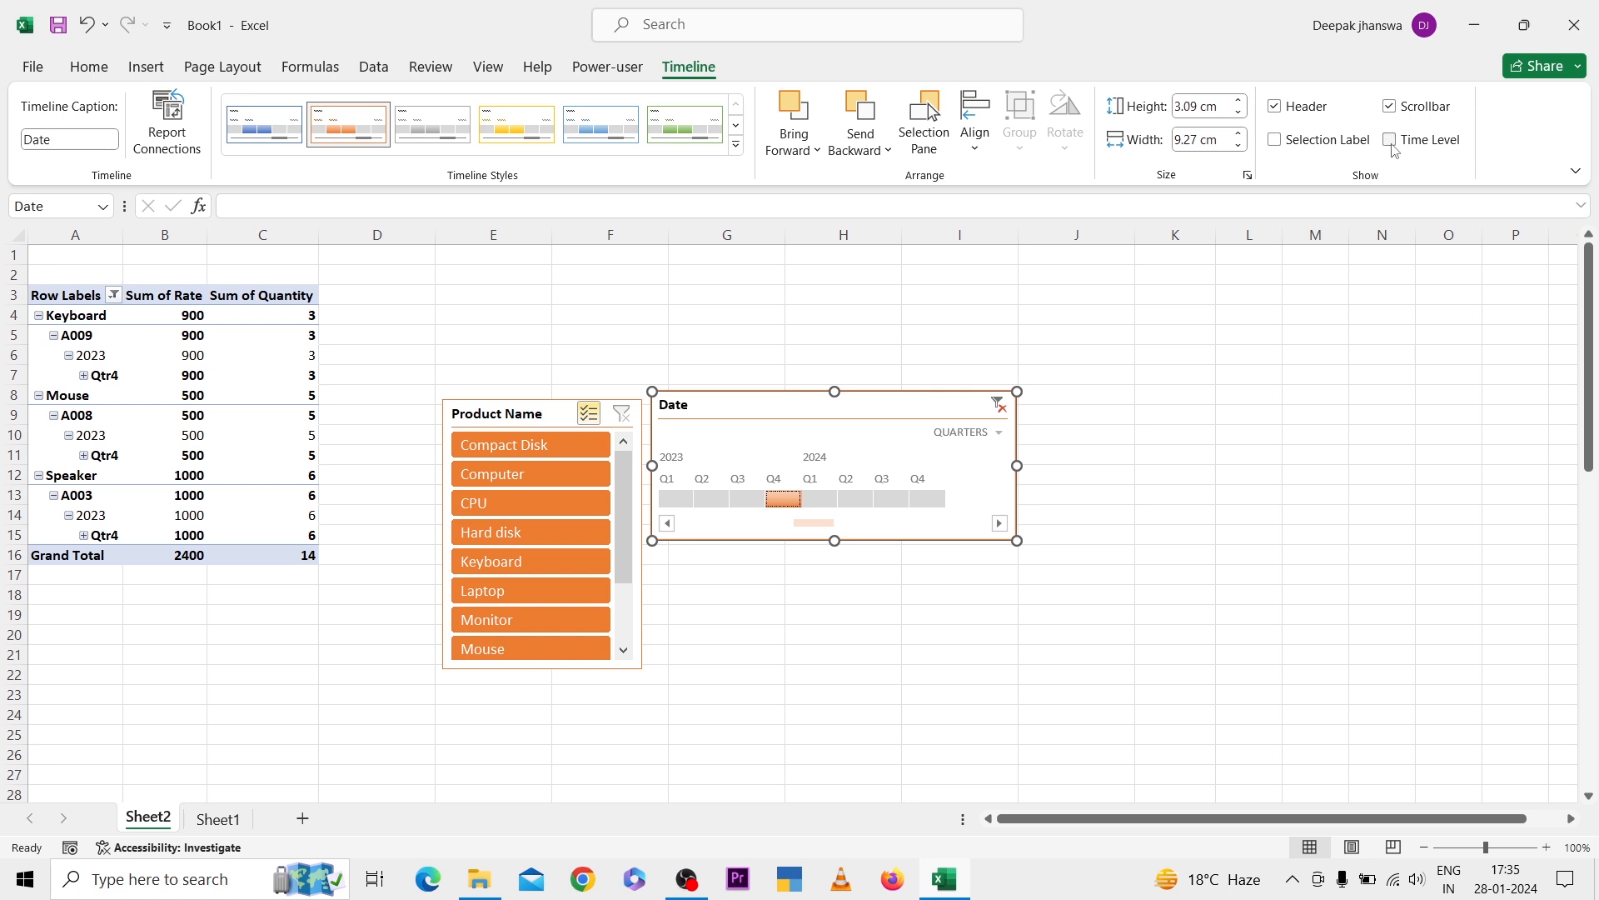
pyautogui.click(1288, 114)
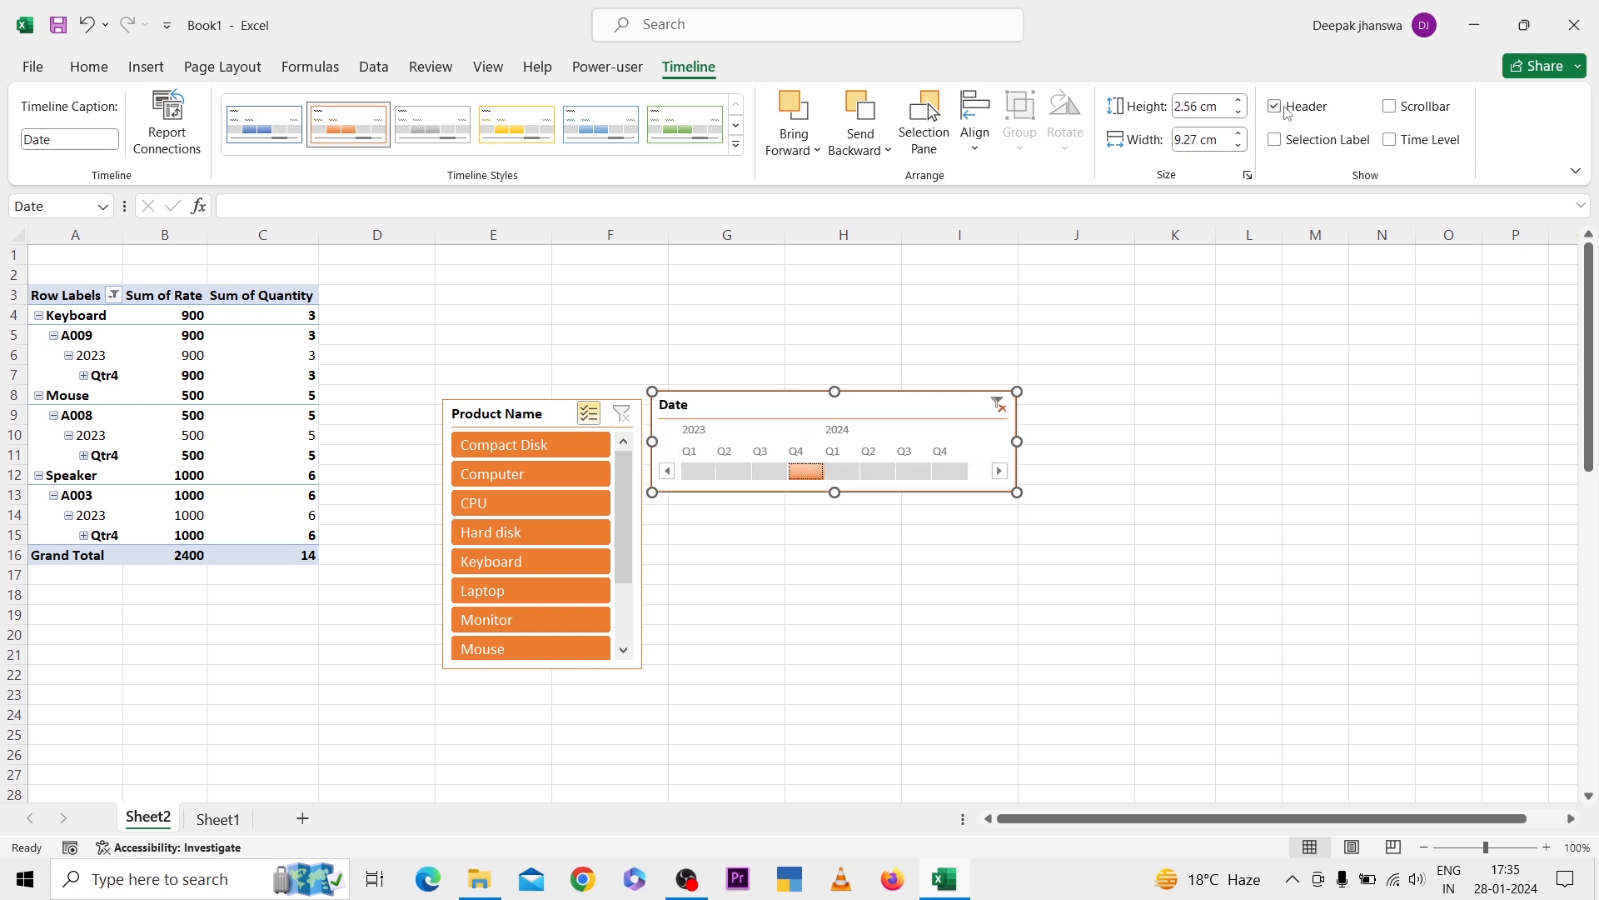
pyautogui.click(1276, 140)
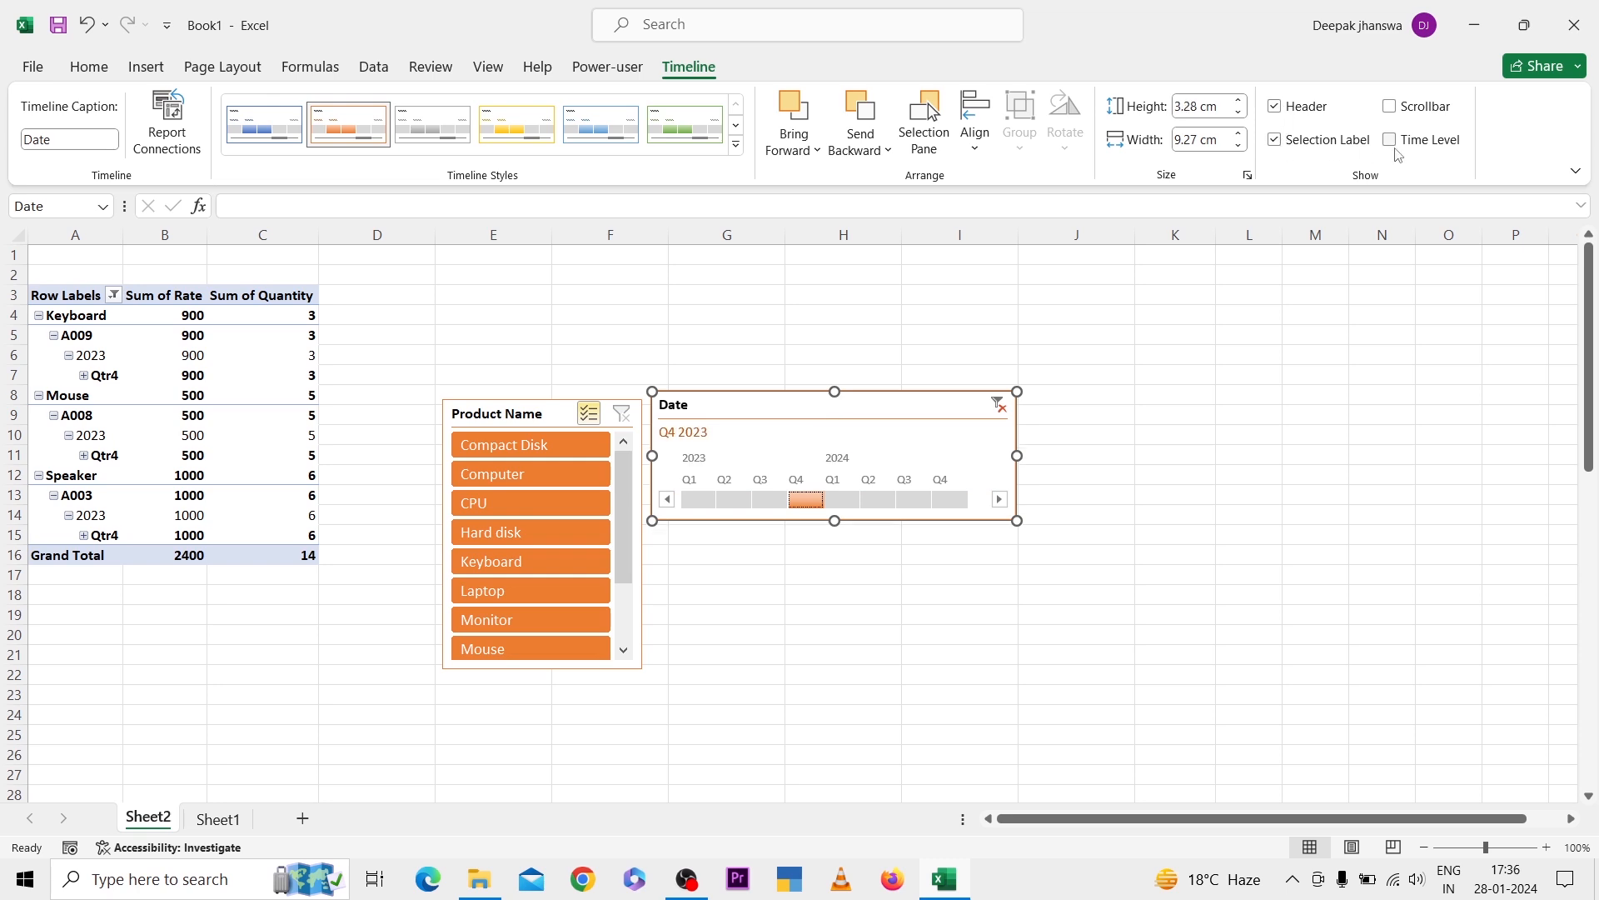
pyautogui.click(1392, 141)
pyautogui.click(1391, 106)
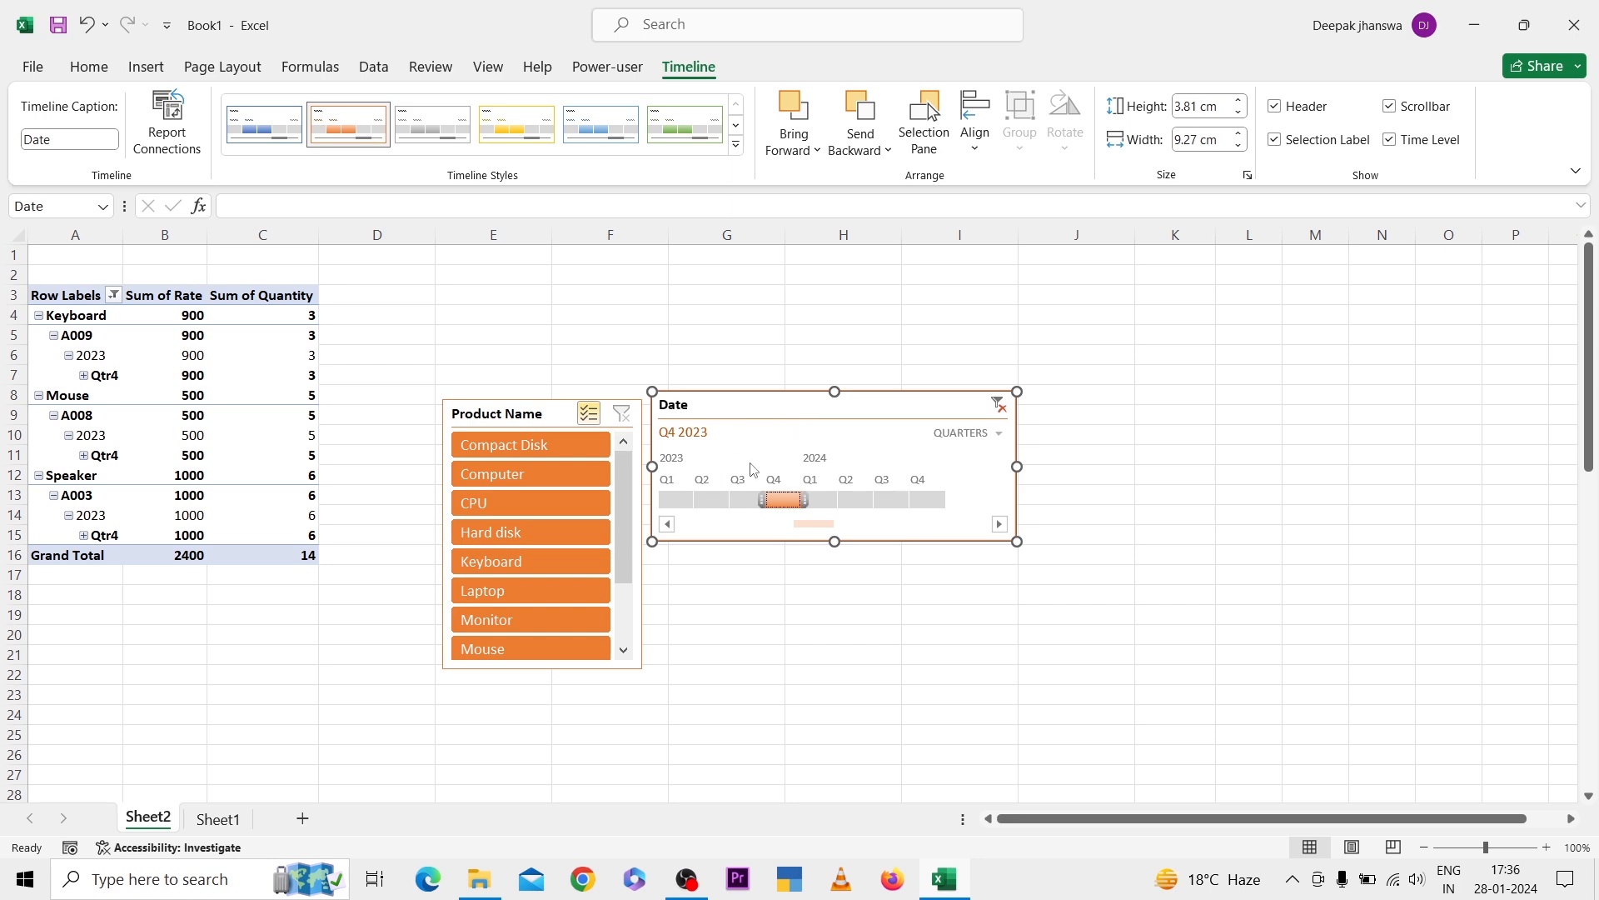
# - Deselect Mouse, CPU, Computer, Hard disk, Keyboard, Laptop, Monitor and Speaker in the Product Name slicer
pyautogui.click(246, 370)
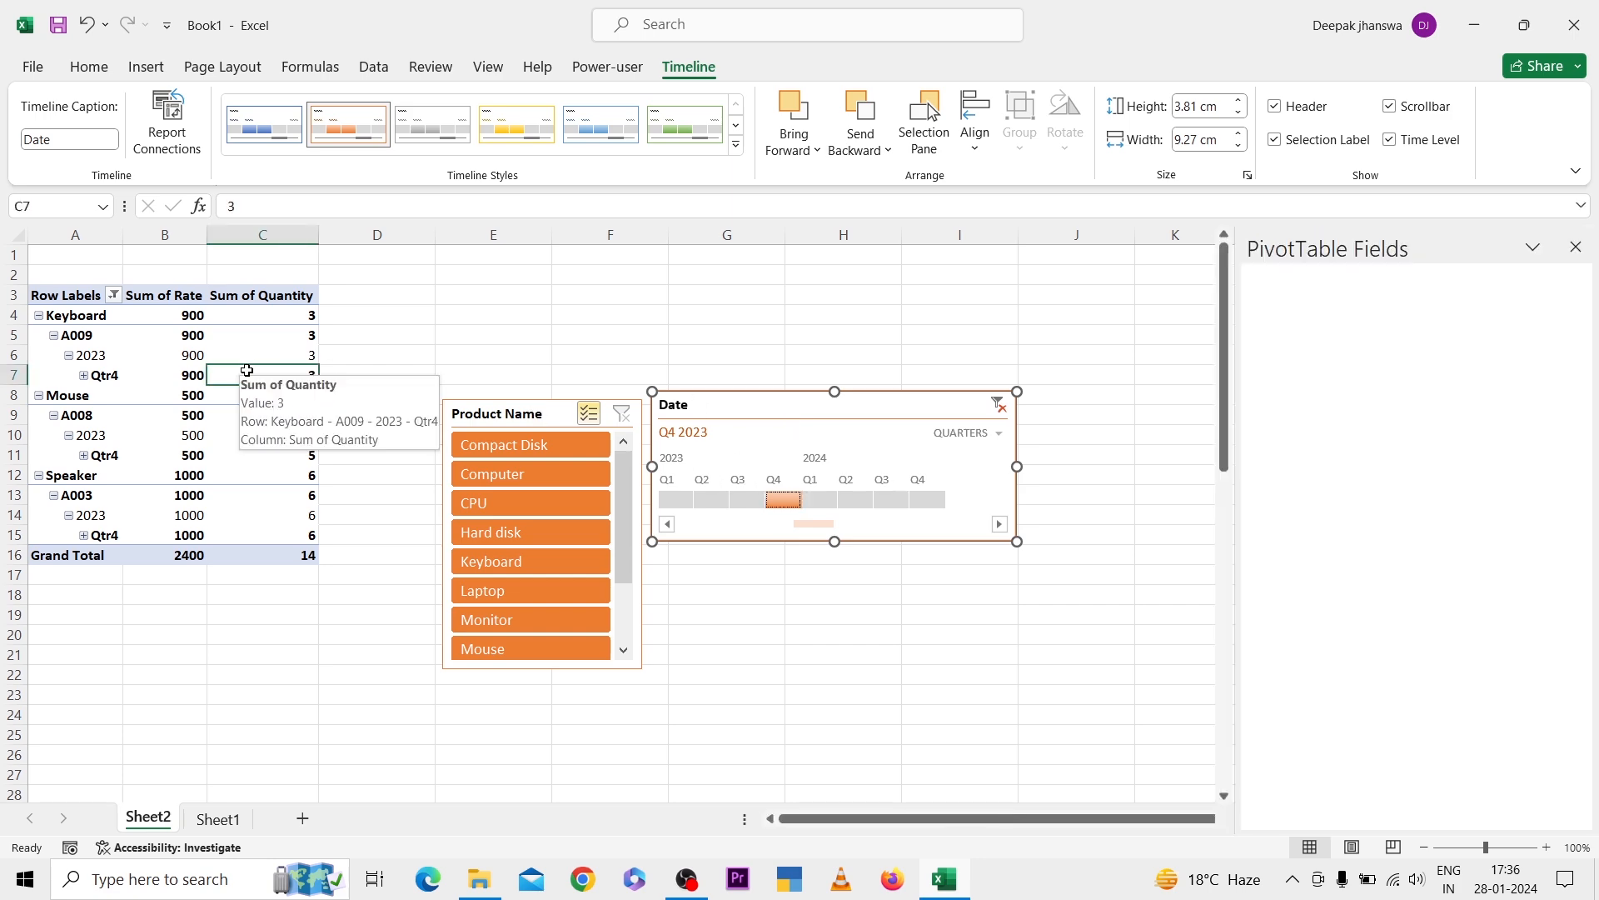
pyautogui.click(721, 71)
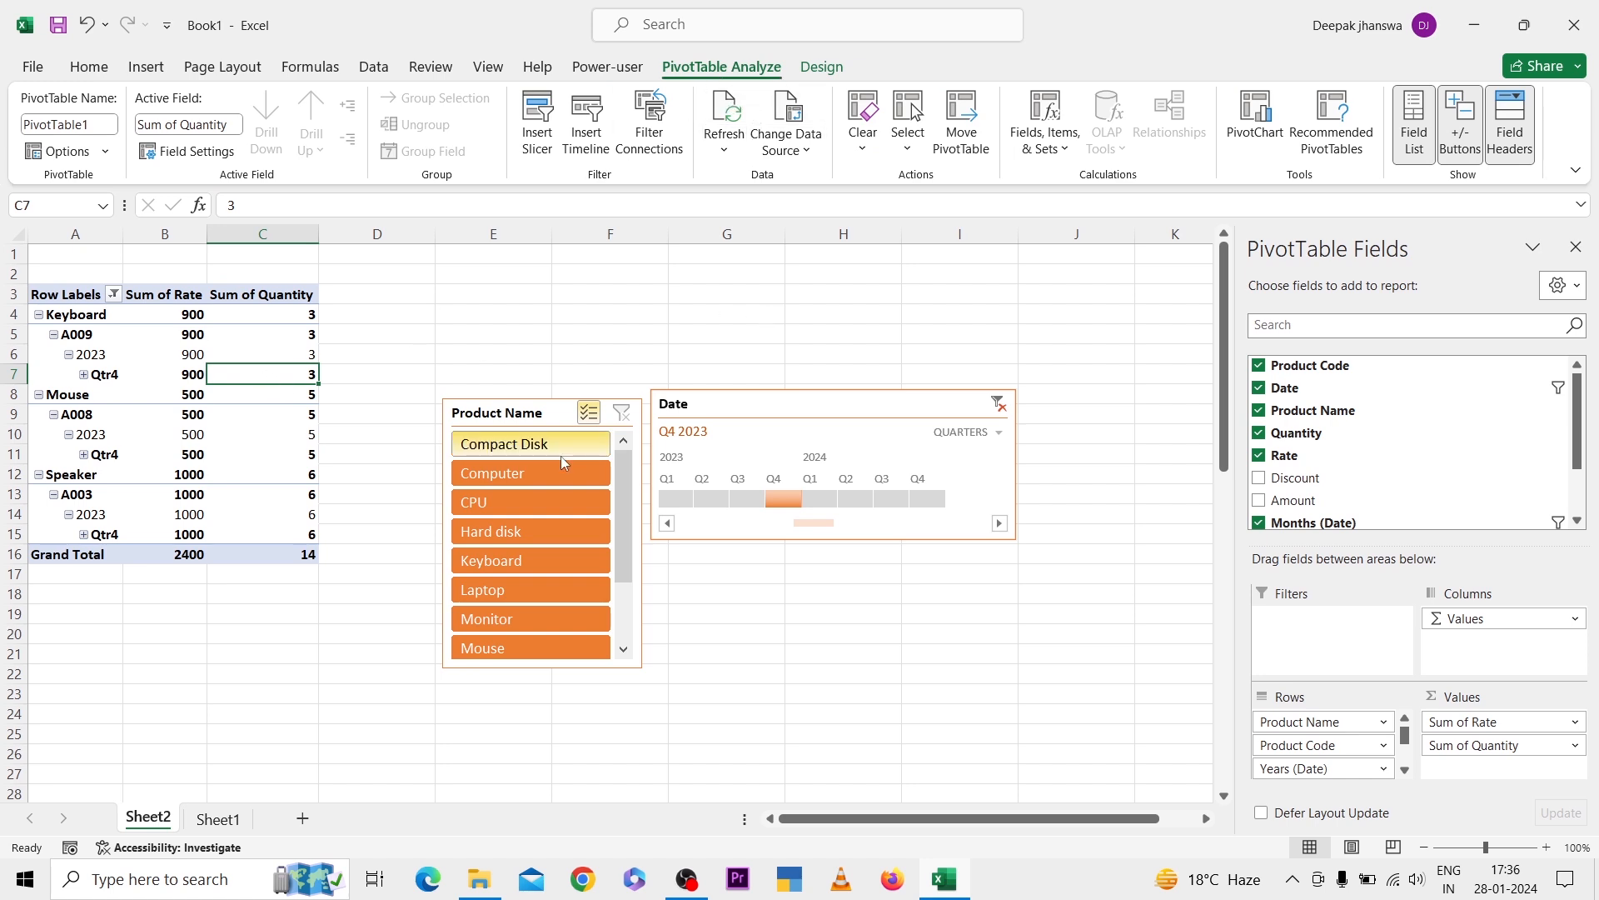
pyautogui.moveTo(782, 459)
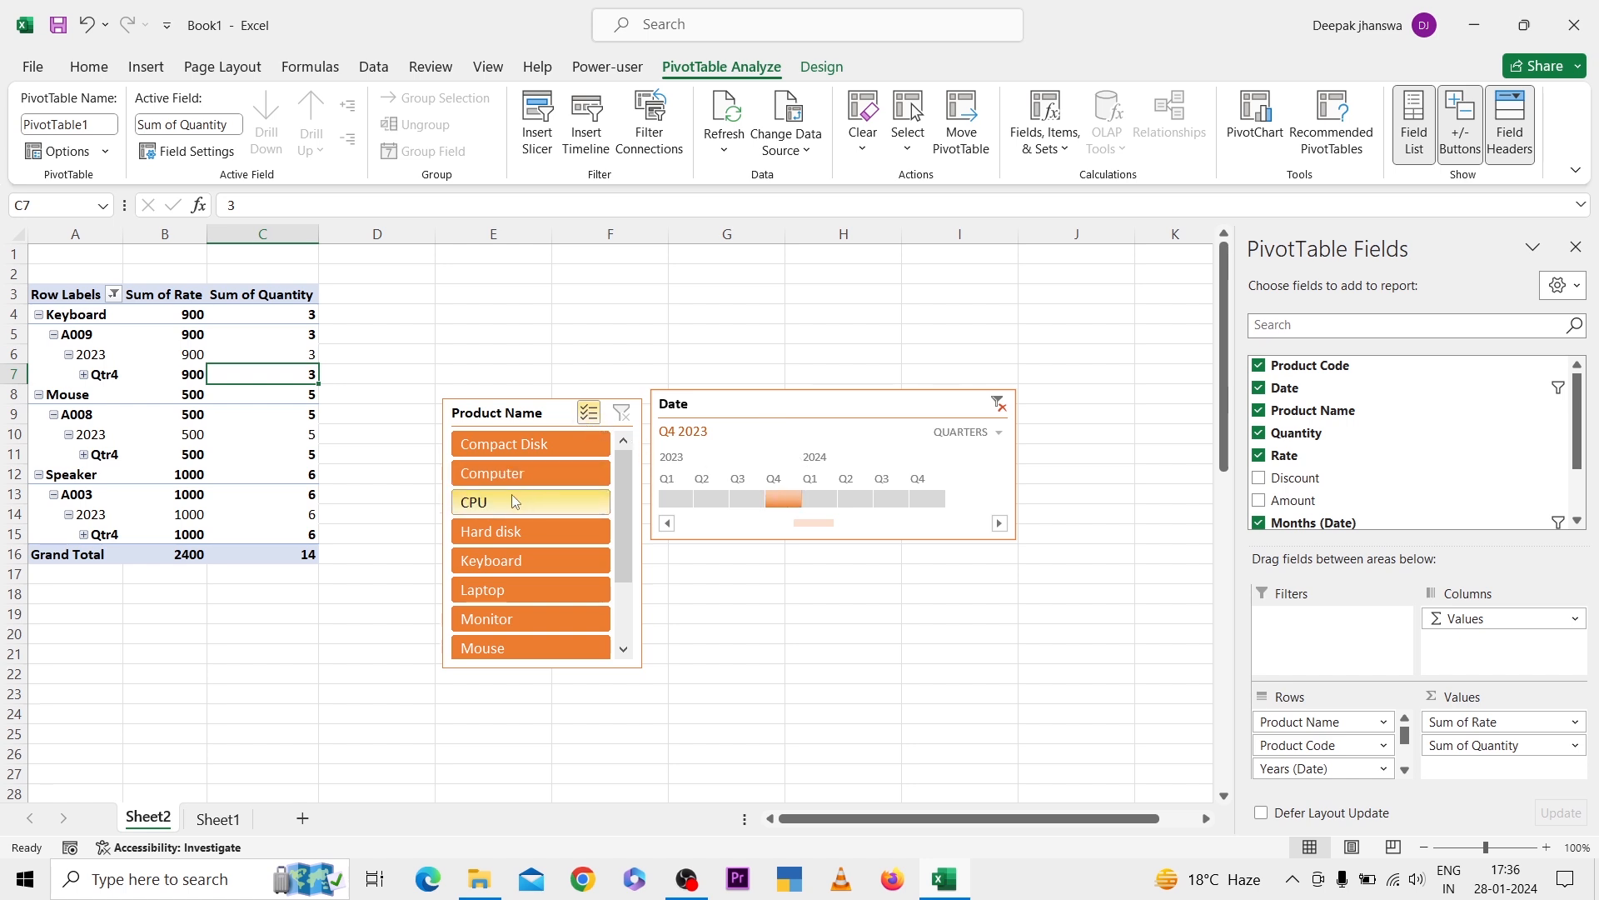
pyautogui.click(498, 647)
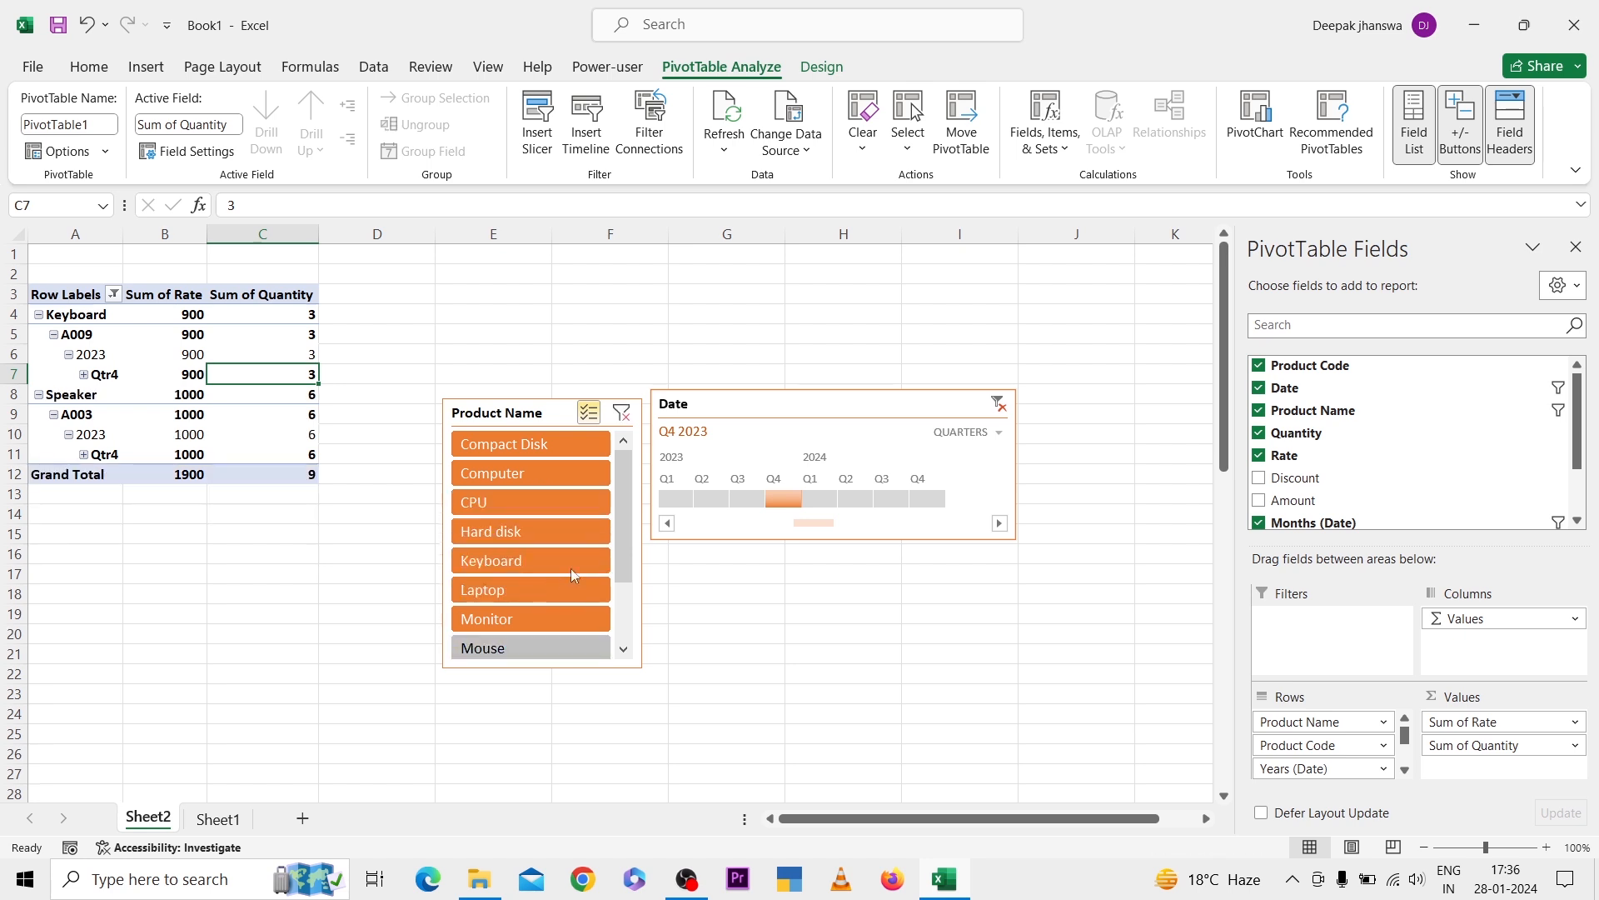
pyautogui.click(550, 516)
pyautogui.click(539, 476)
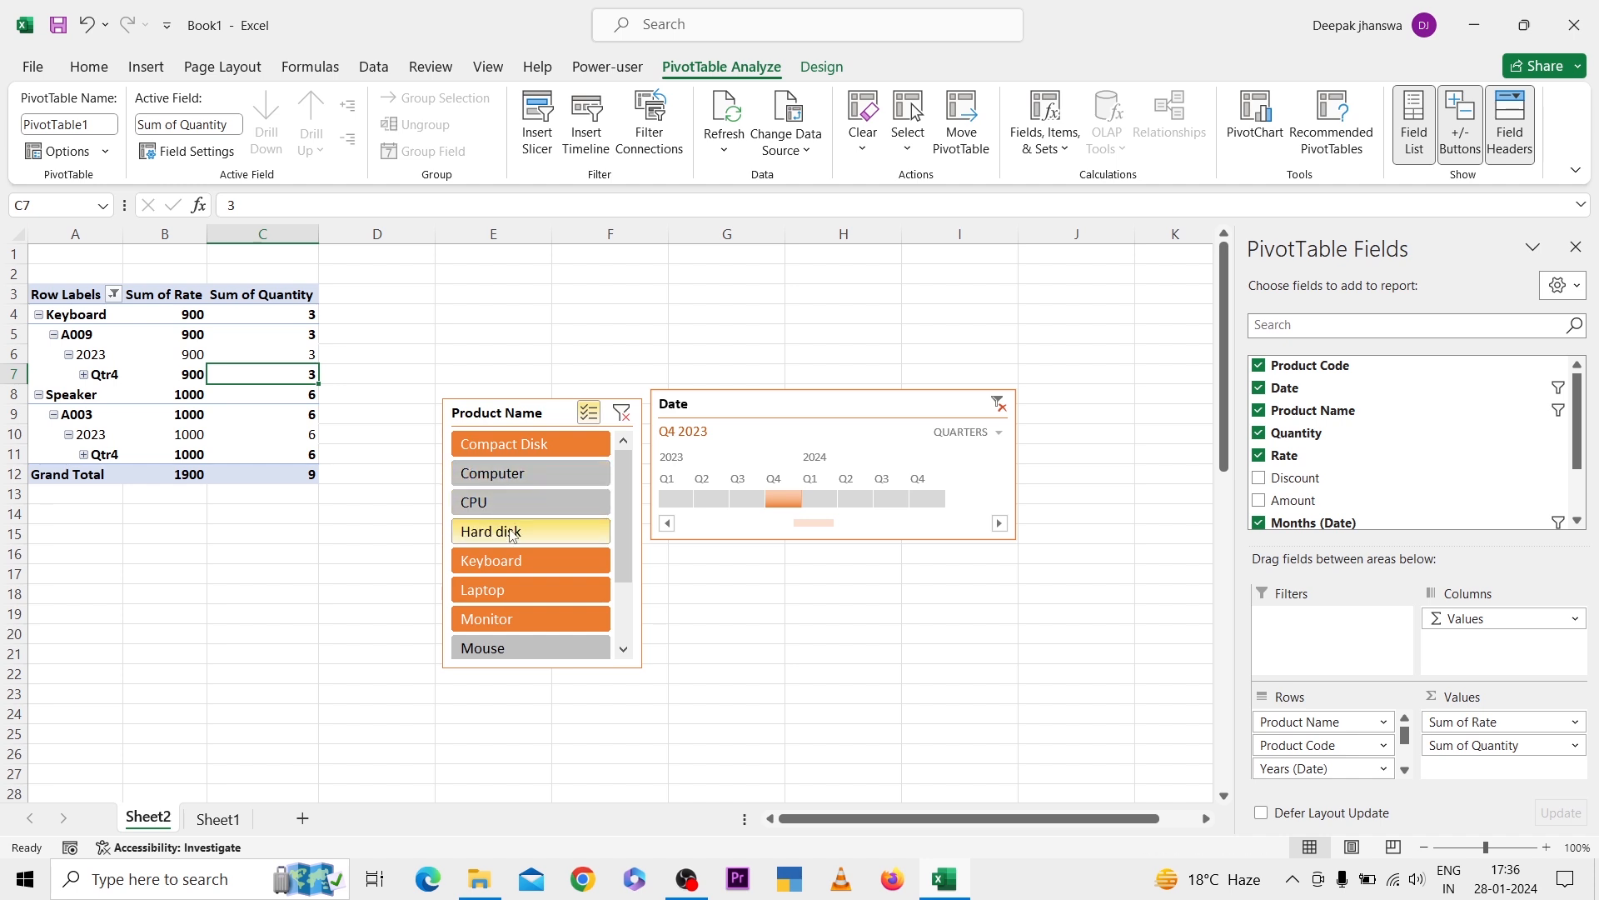
pyautogui.click(512, 541)
pyautogui.click(492, 561)
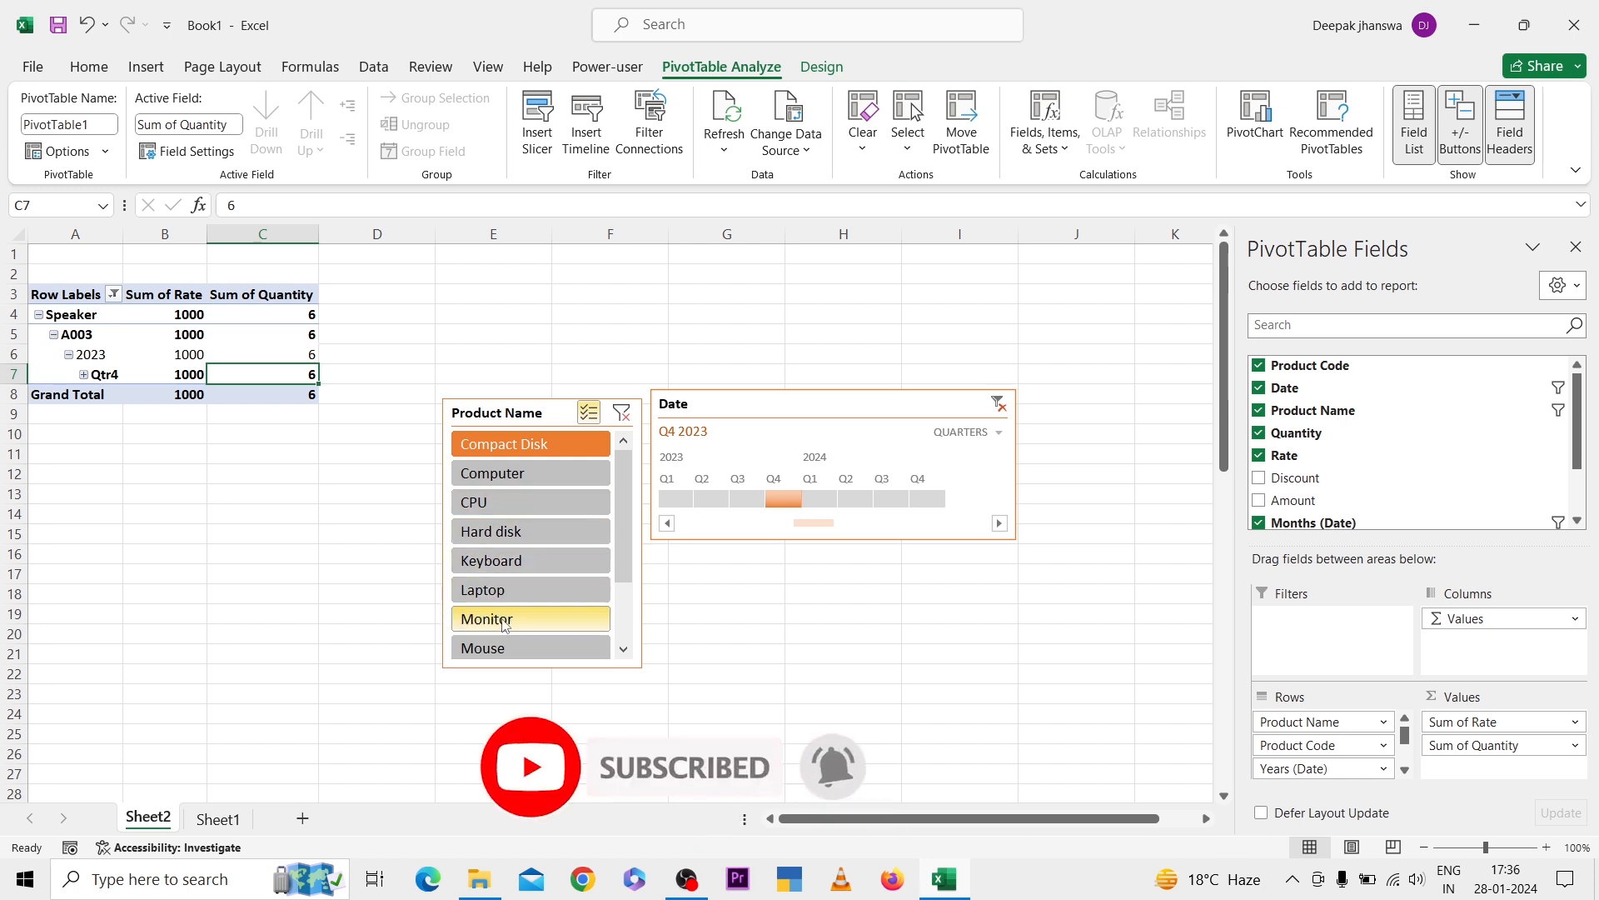
pyautogui.scroll(-3, 565, 623)
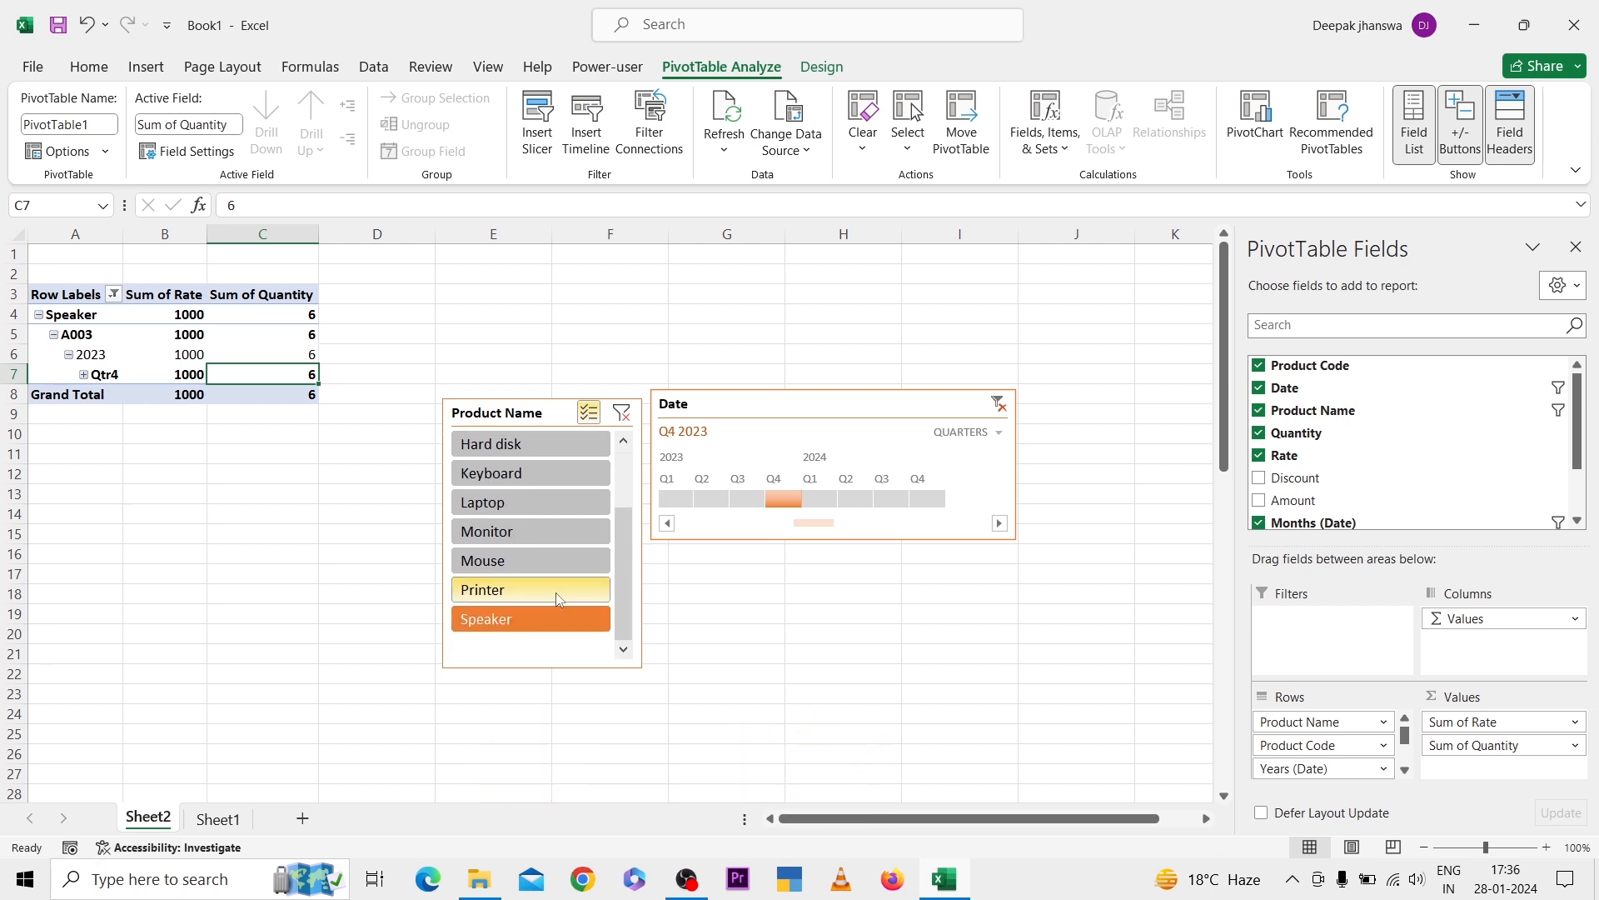
pyautogui.click(526, 617)
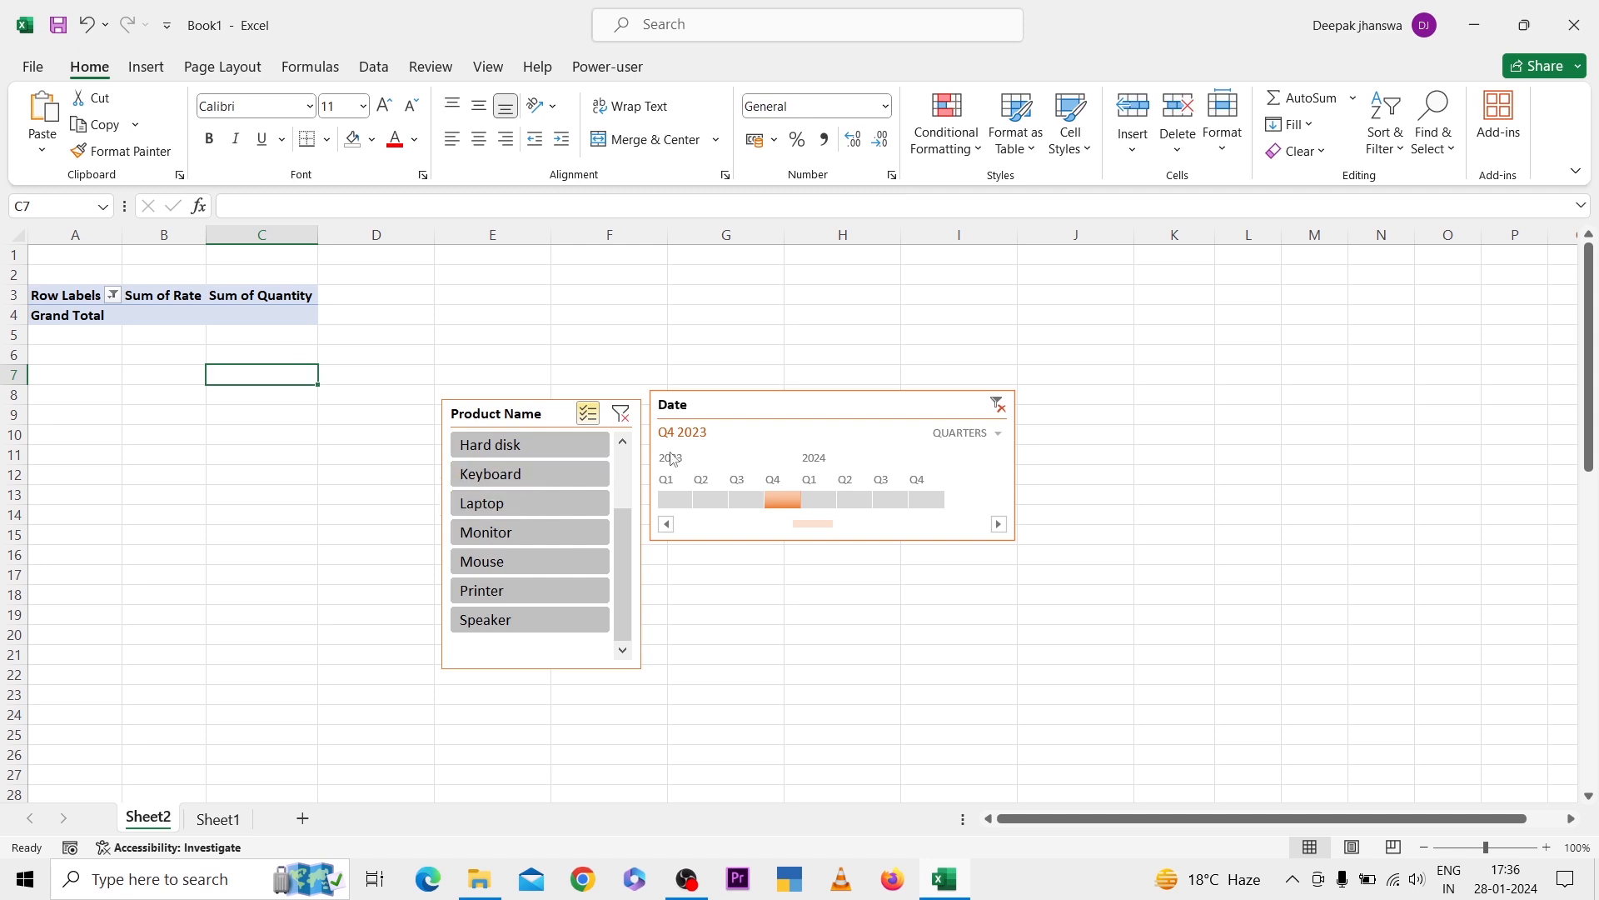
# - Add Keyboard, Laptop and Mouse back to the selection in the Product Name slicer
pyautogui.click(498, 476)
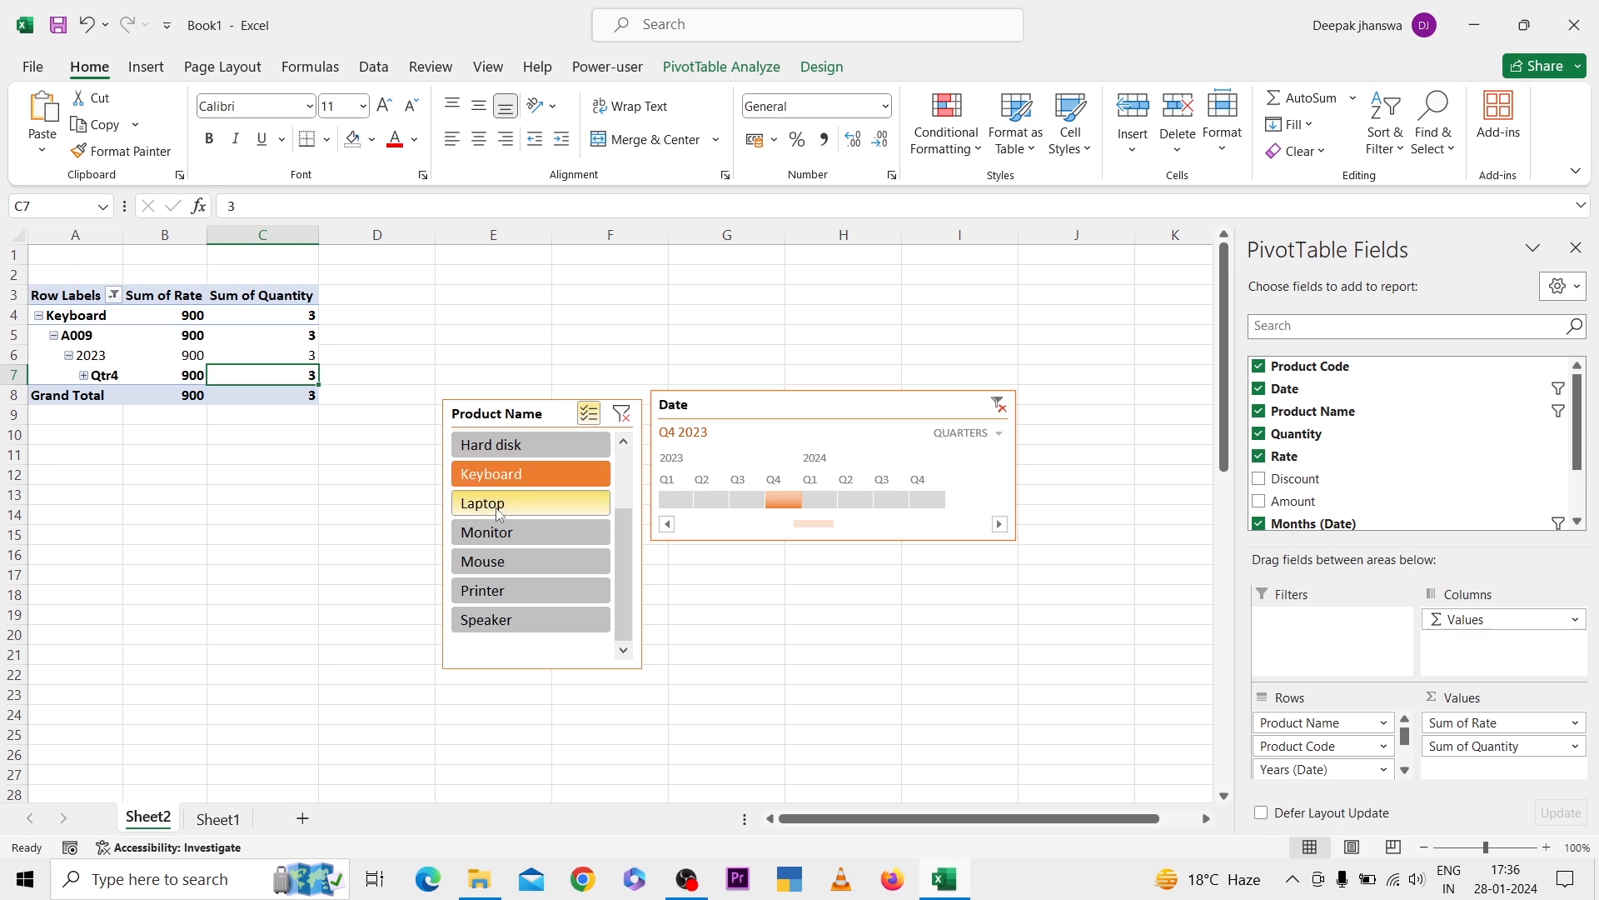
pyautogui.click(498, 506)
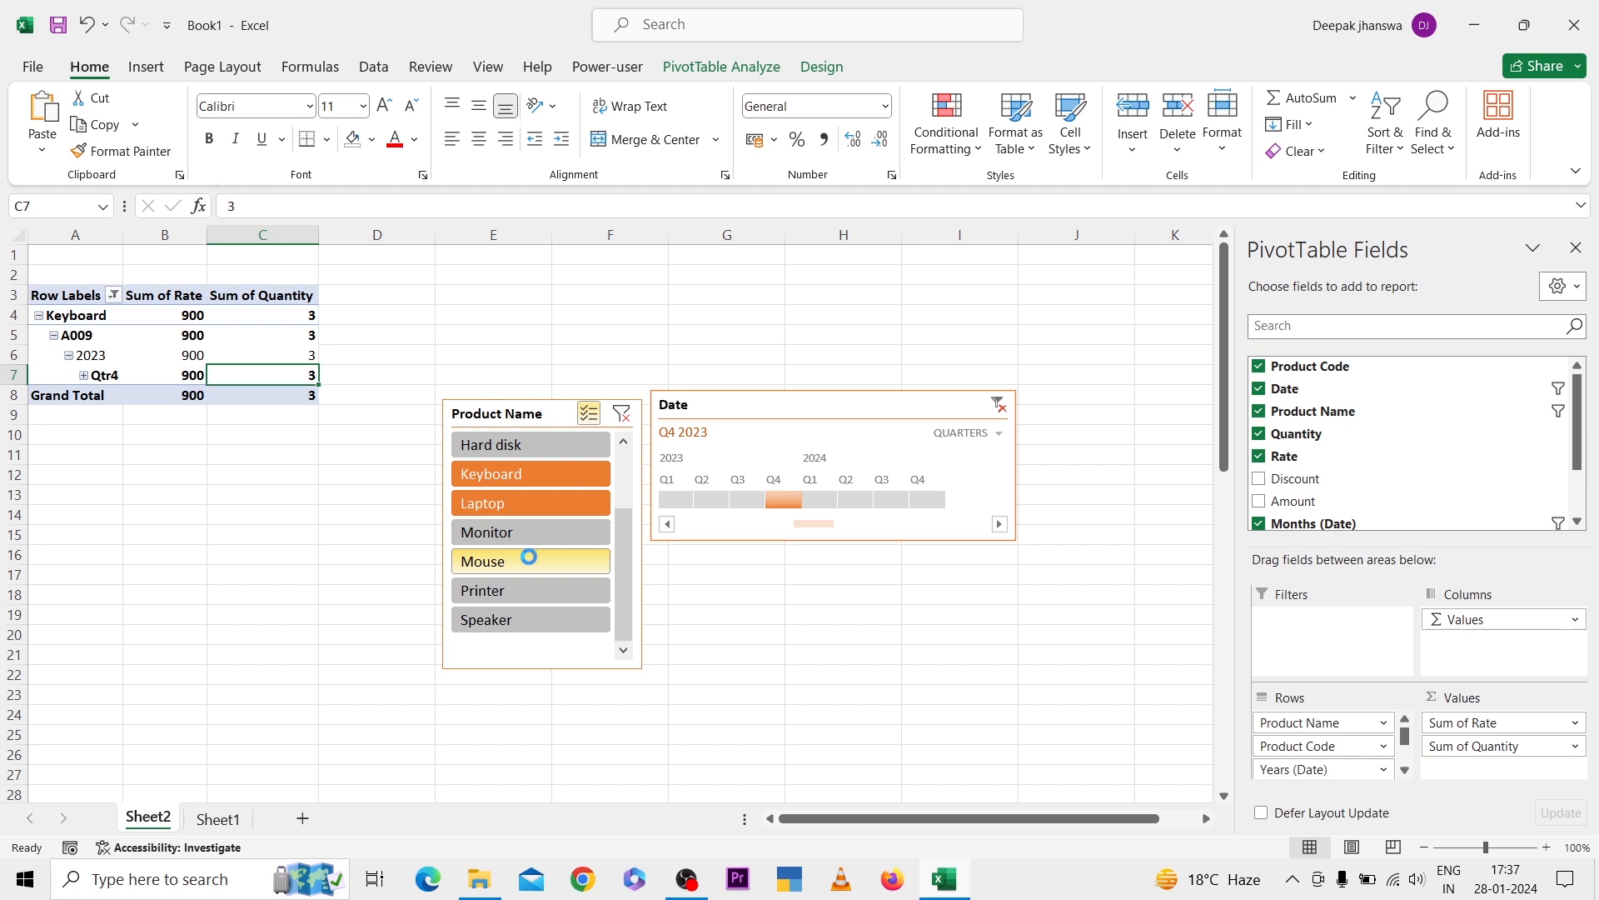
pyautogui.click(530, 560)
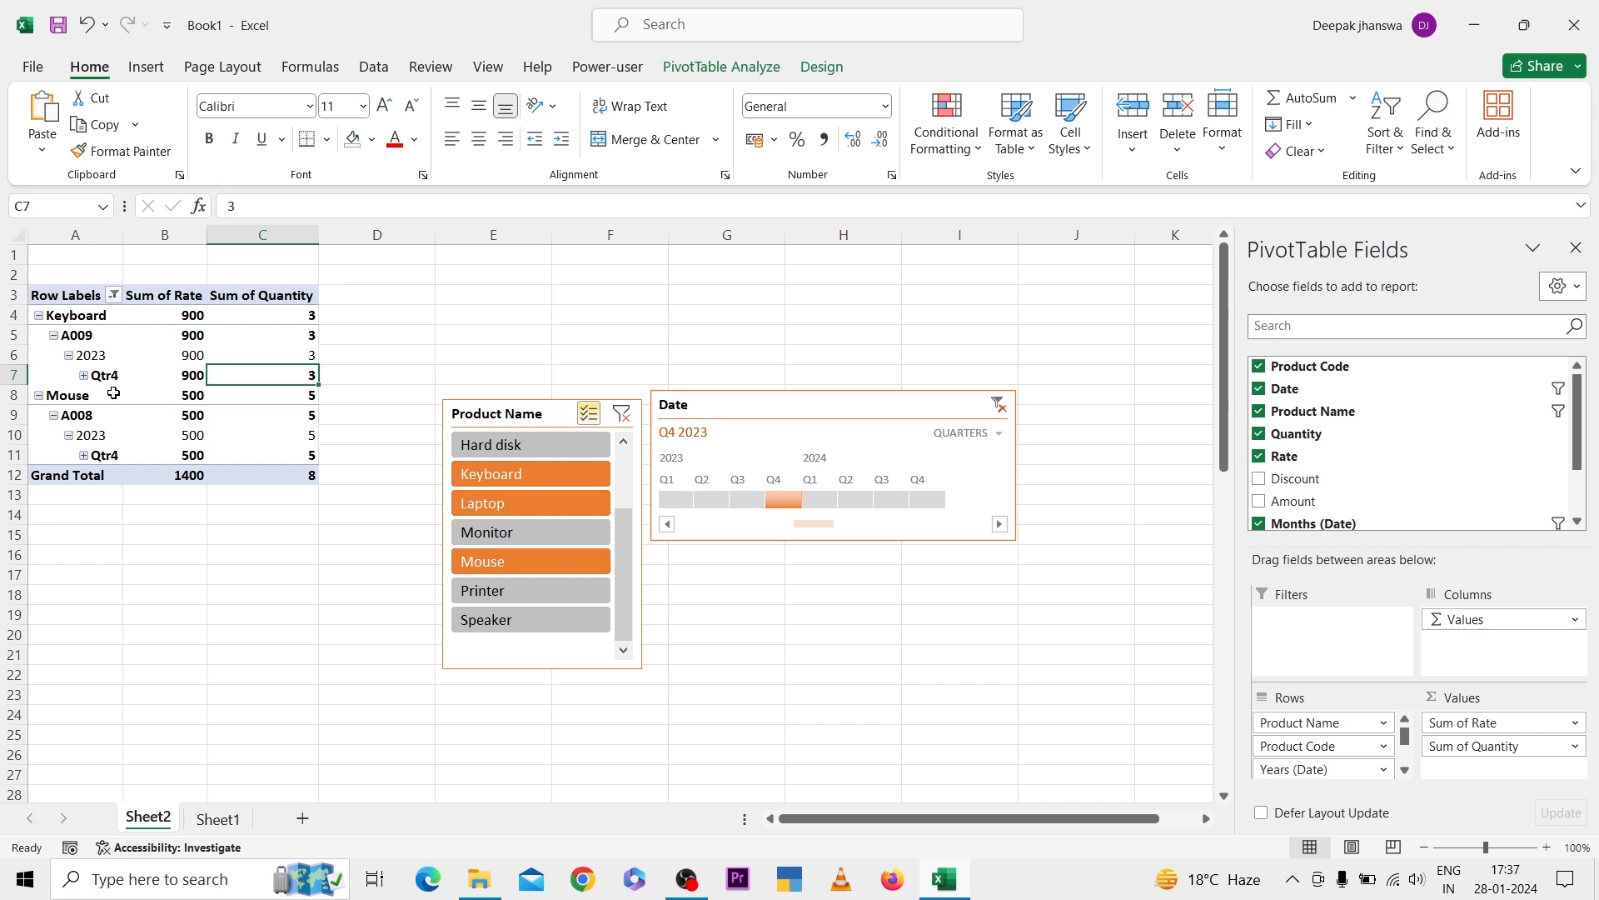
pyautogui.click(510, 505)
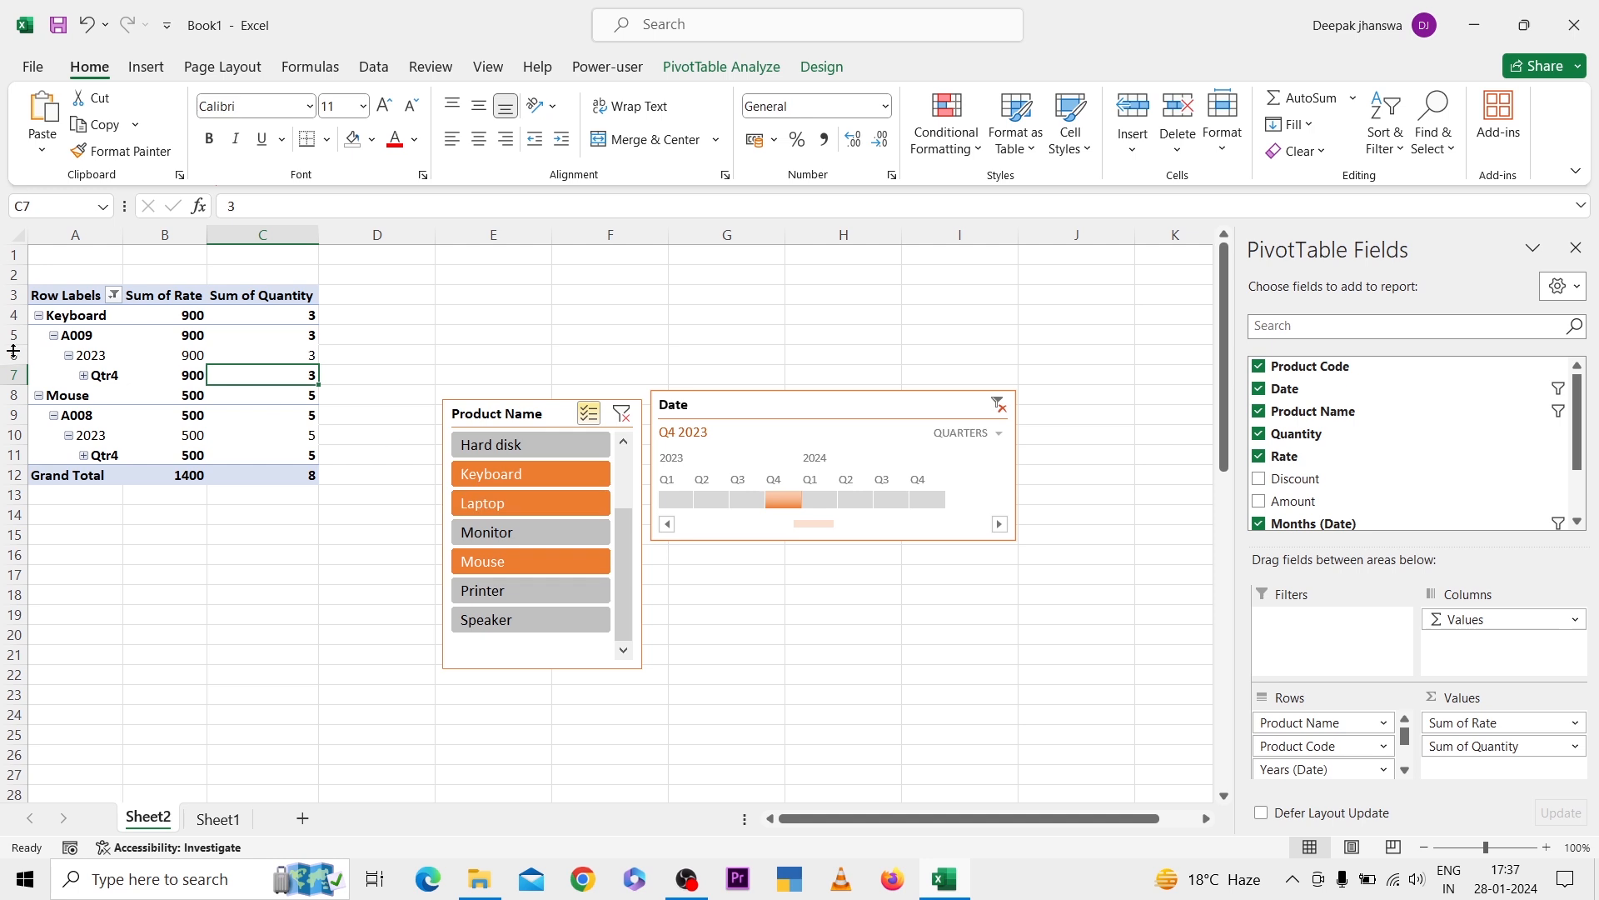
# - Reselect the PivotTable's data source as the full product table on Sheet1, range $A$1:$G$11
pyautogui.click(164, 349)
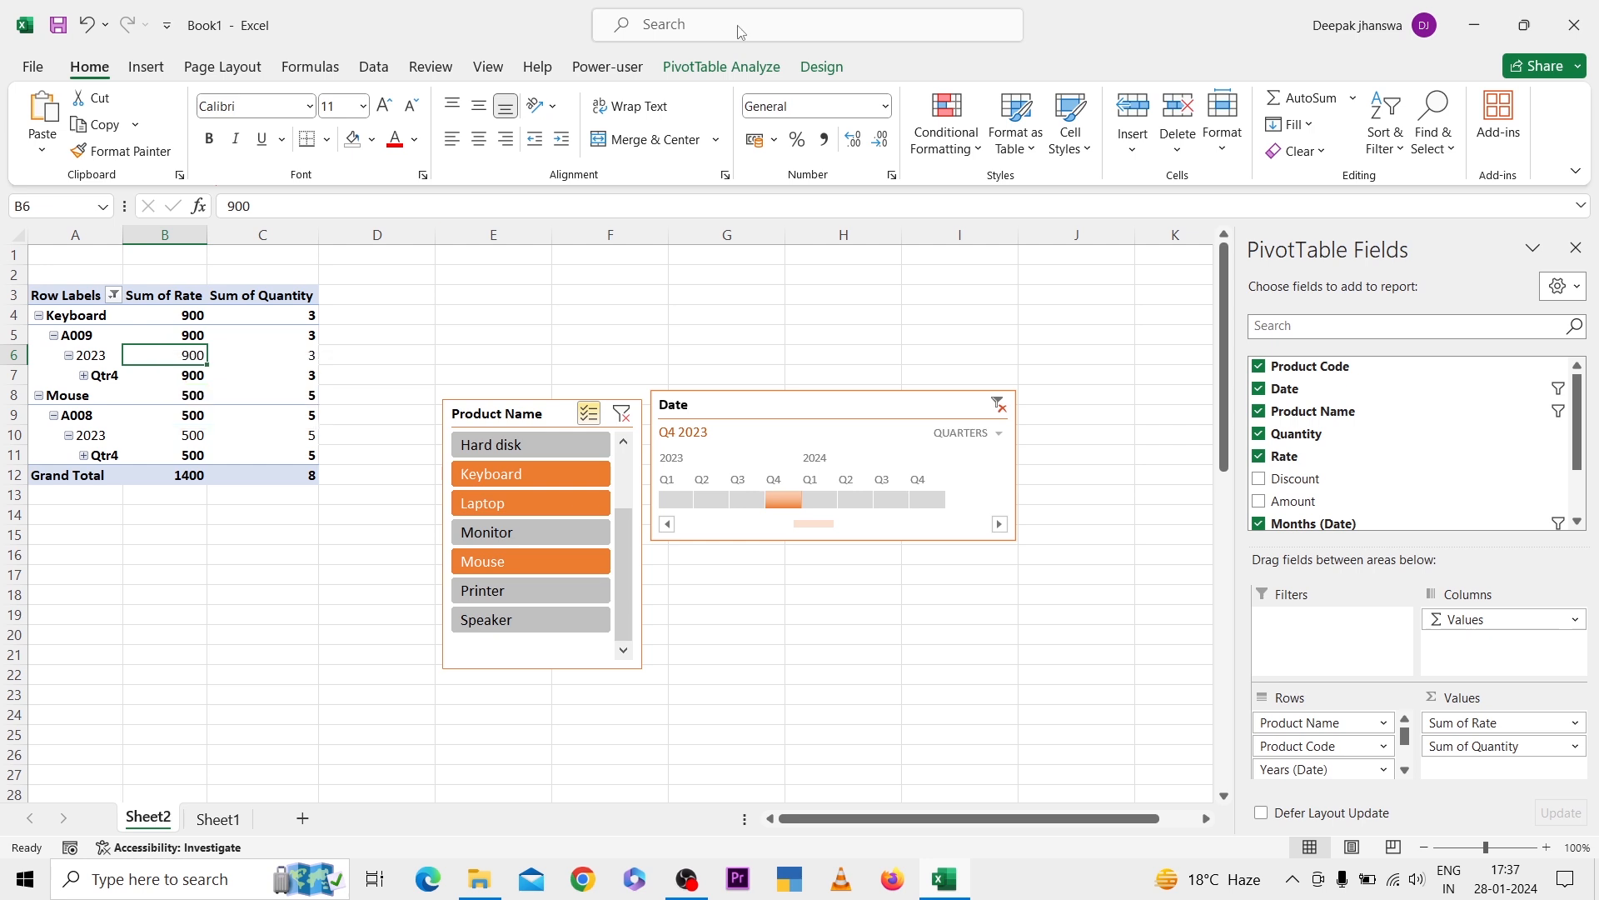
pyautogui.click(736, 69)
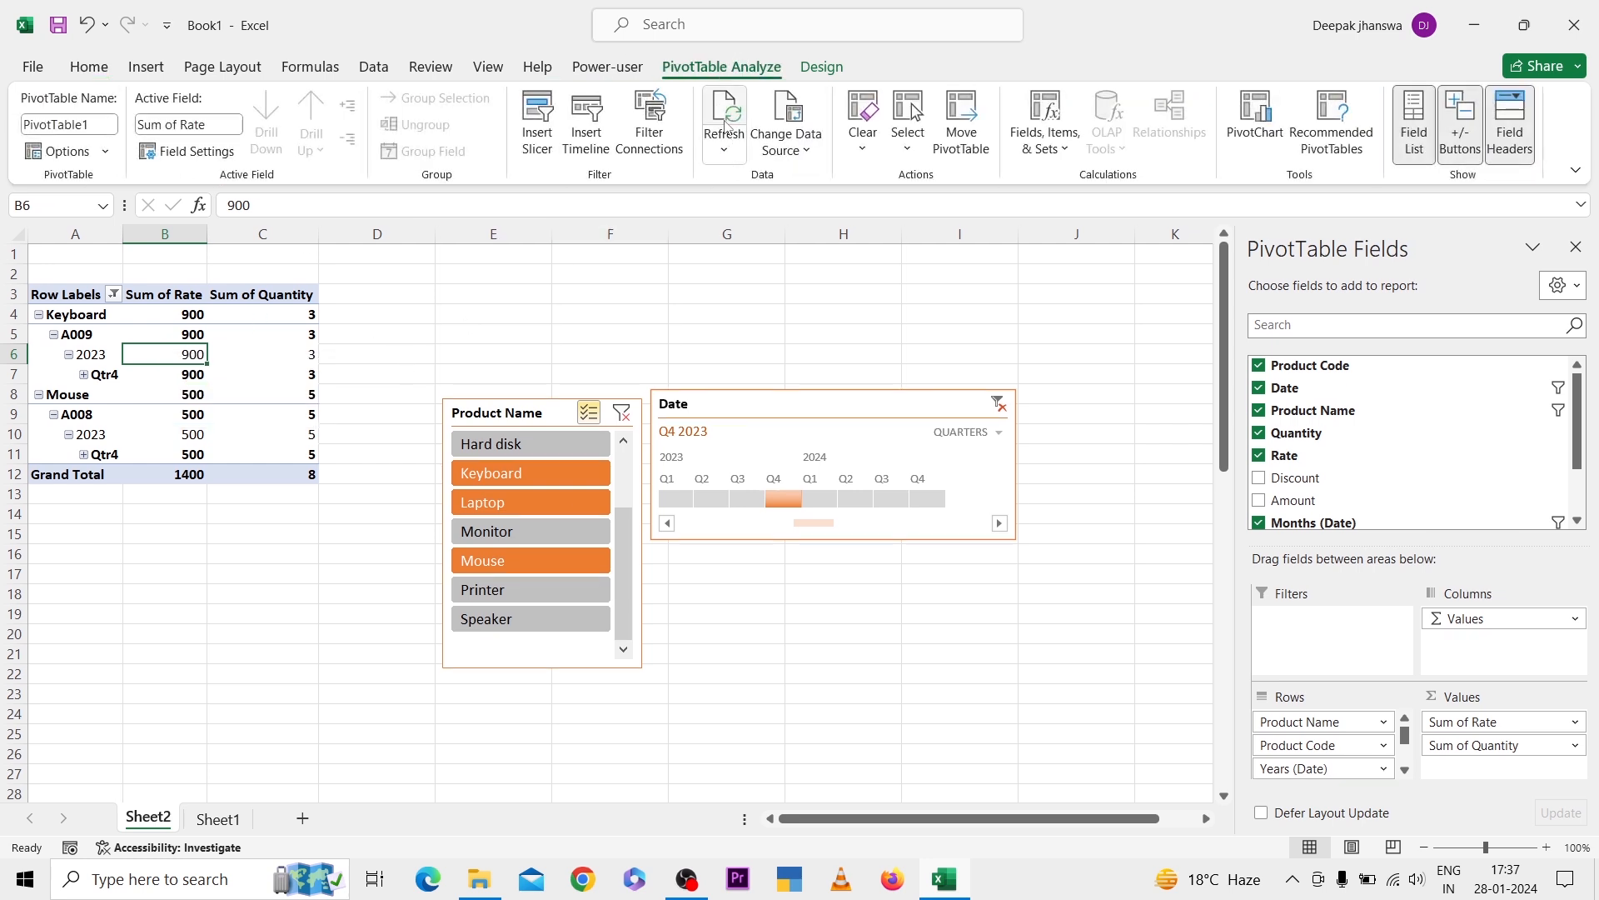
pyautogui.click(788, 112)
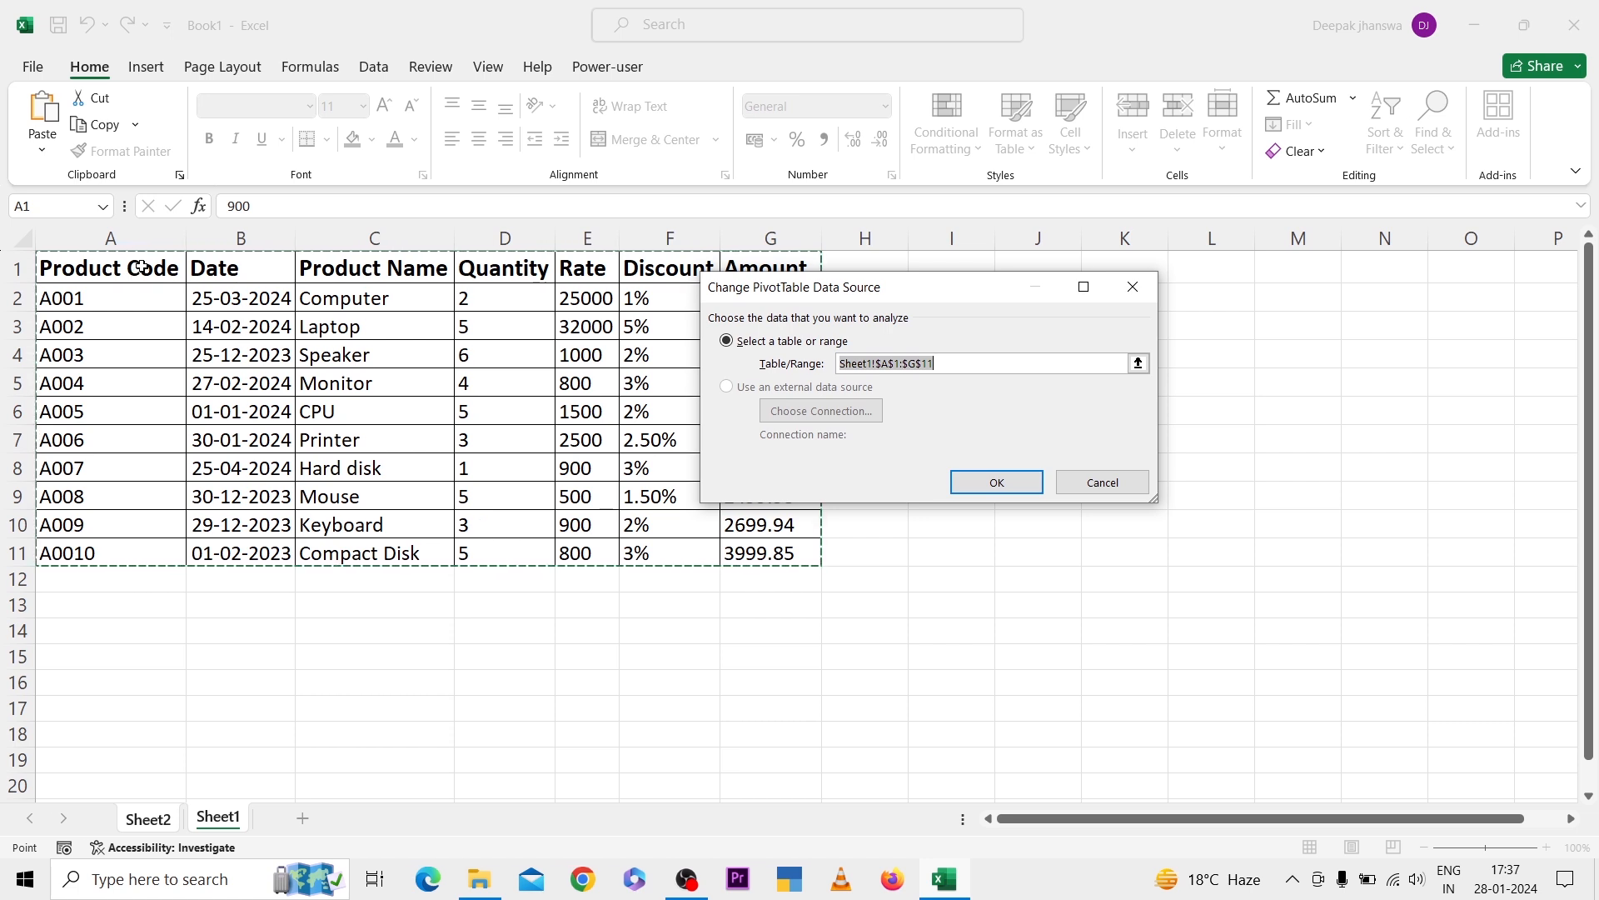
pyautogui.moveTo(141, 266); pyautogui.dragTo(525, 553)
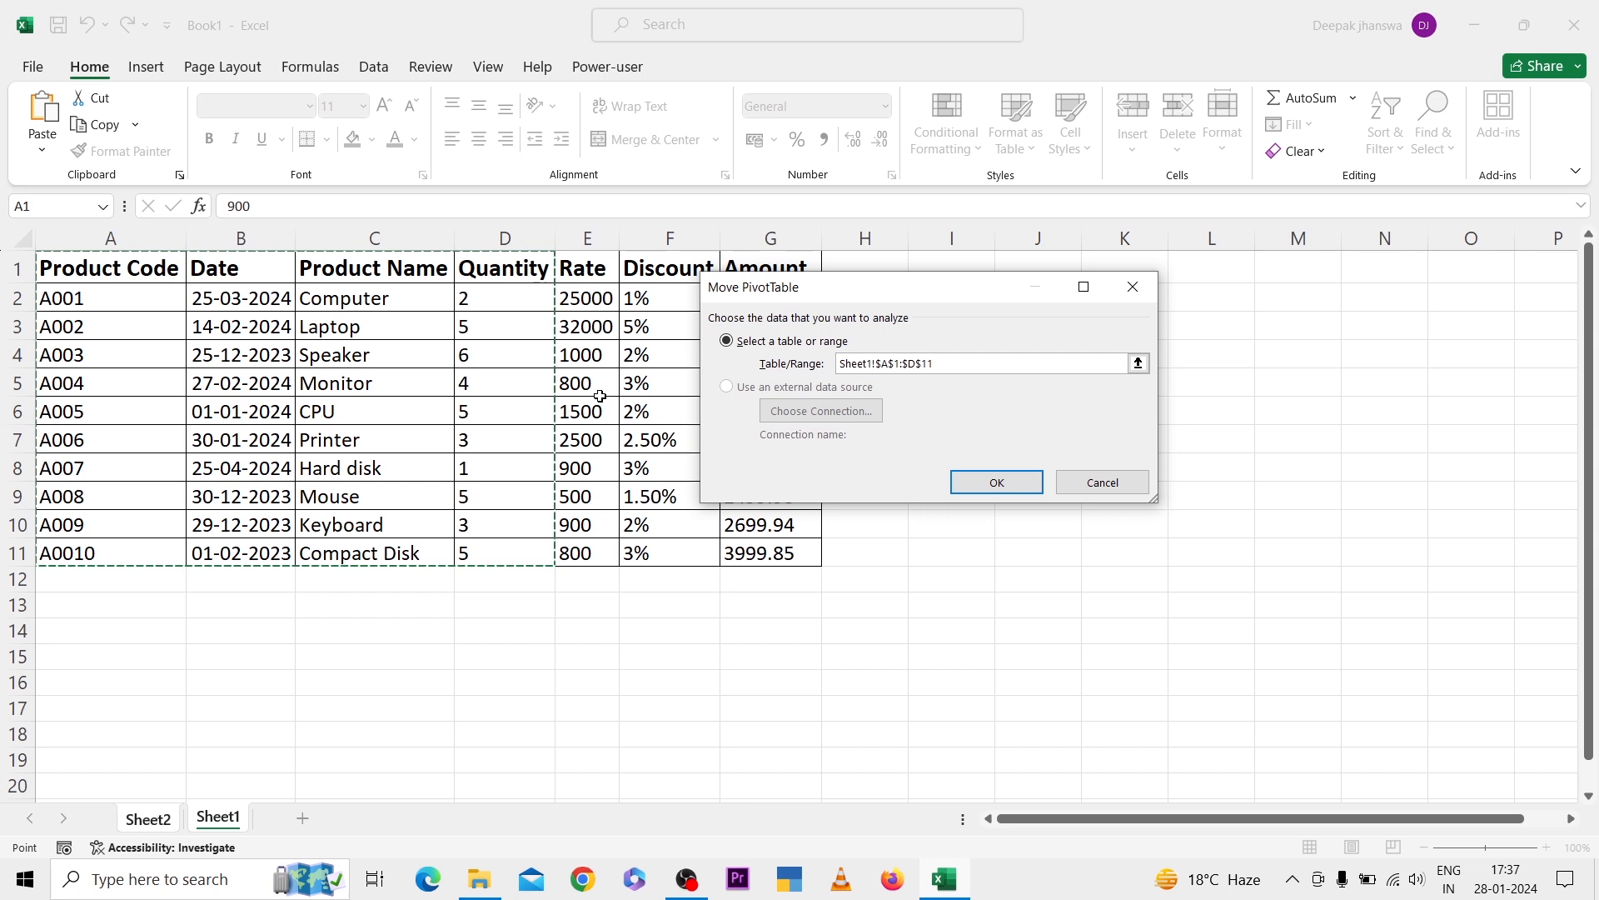
pyautogui.click(94, 268)
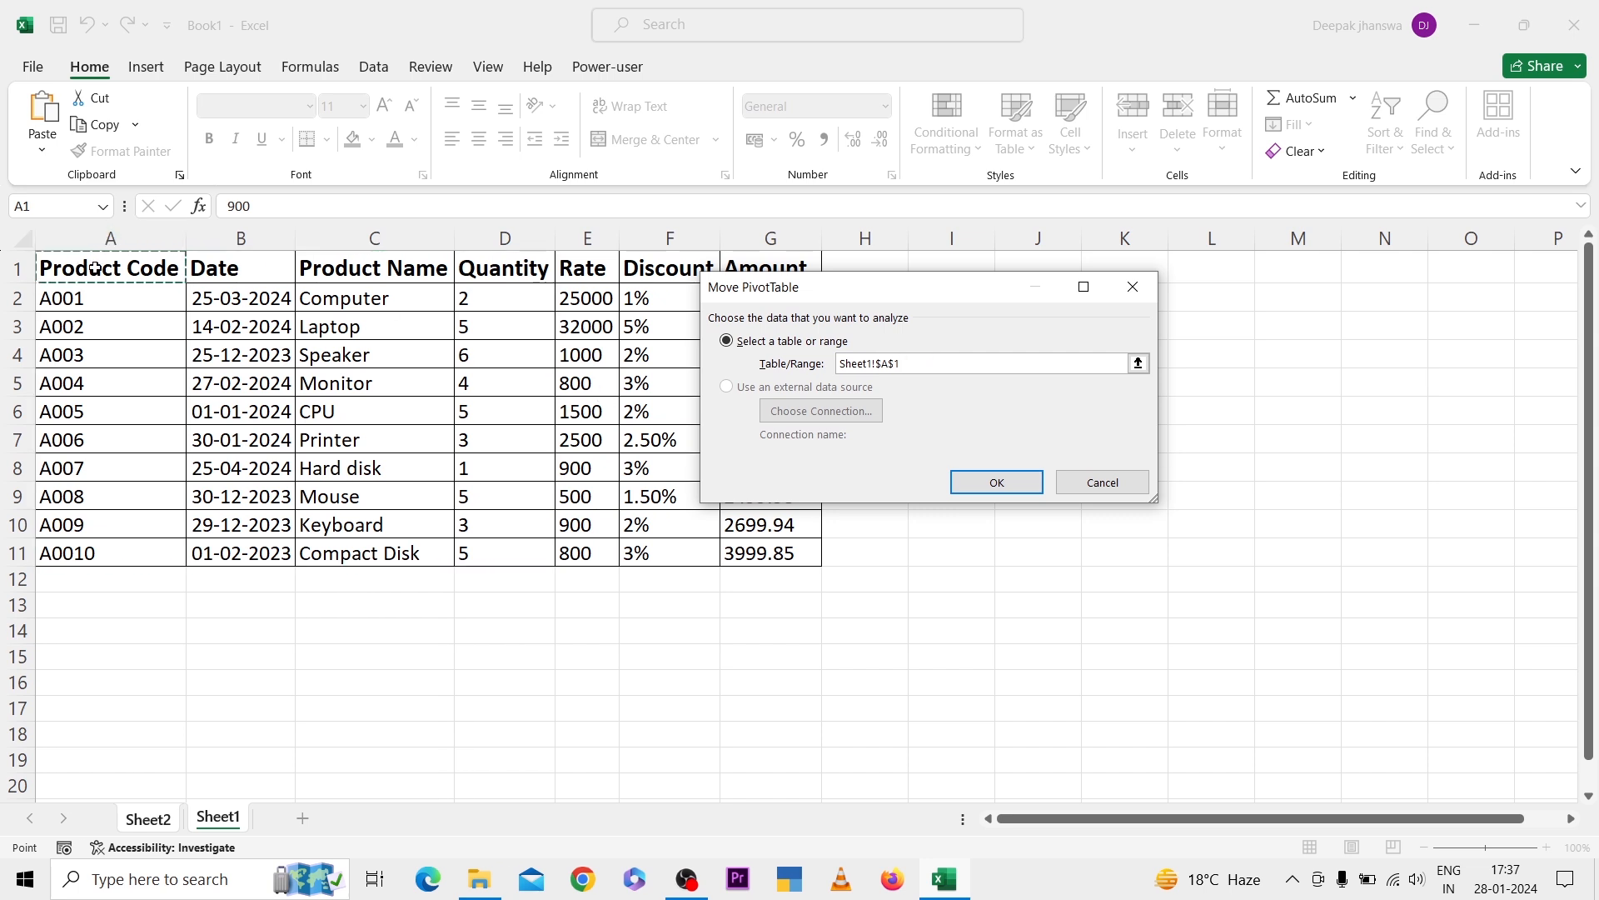
pyautogui.hotkey('ctrl', 'shift', 'Right')
pyautogui.hotkey('ctrl', 'shift', 'Down')
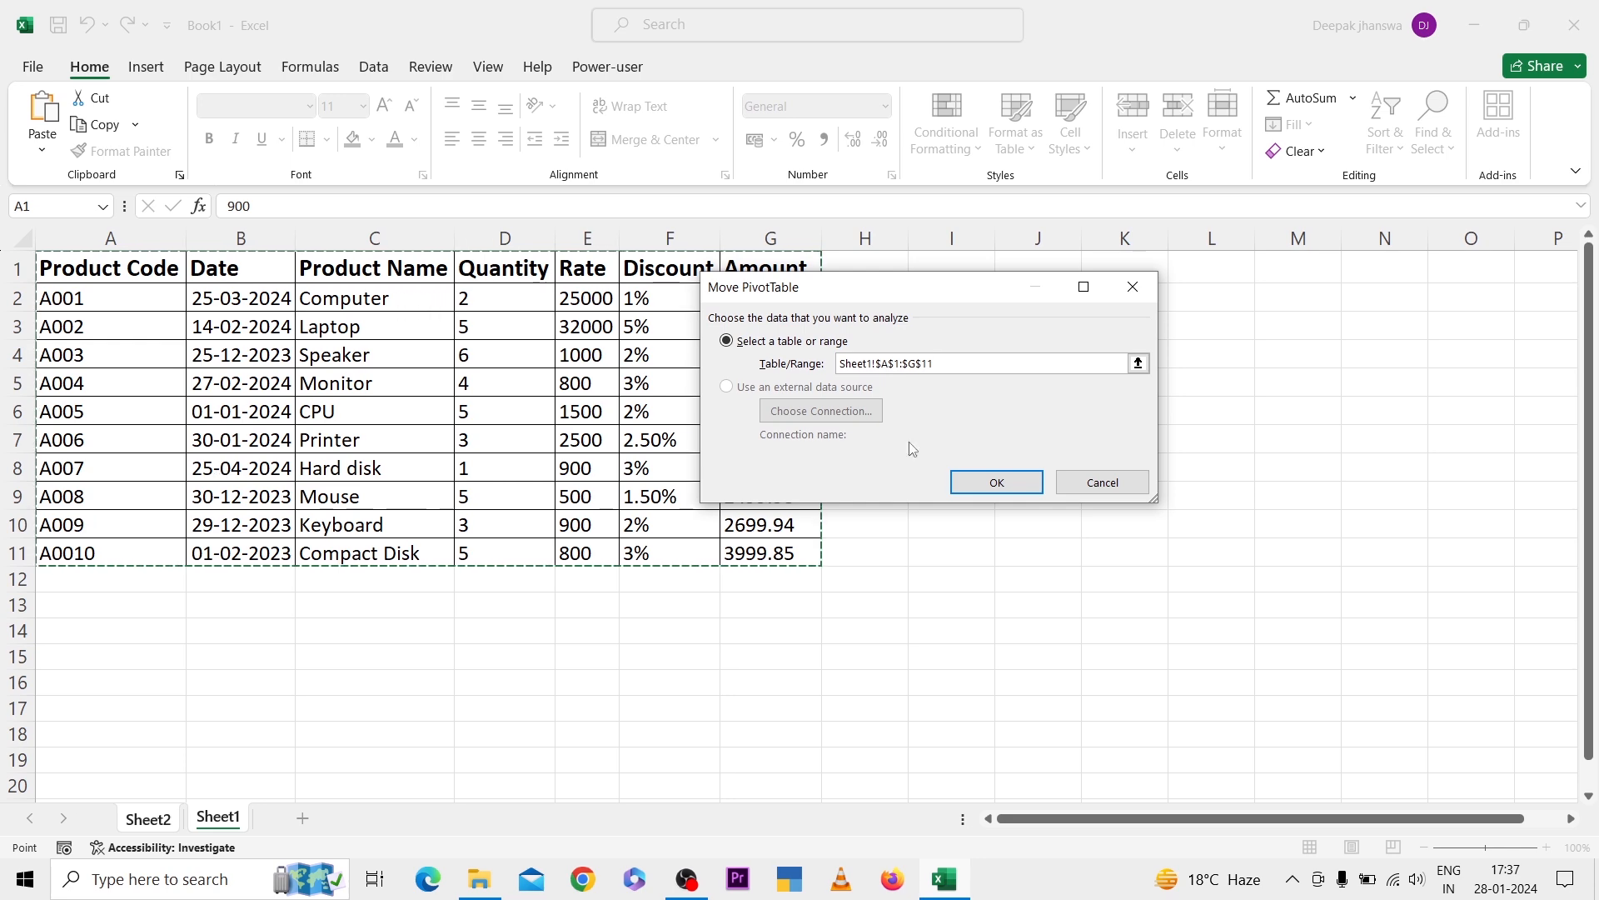
pyautogui.click(970, 483)
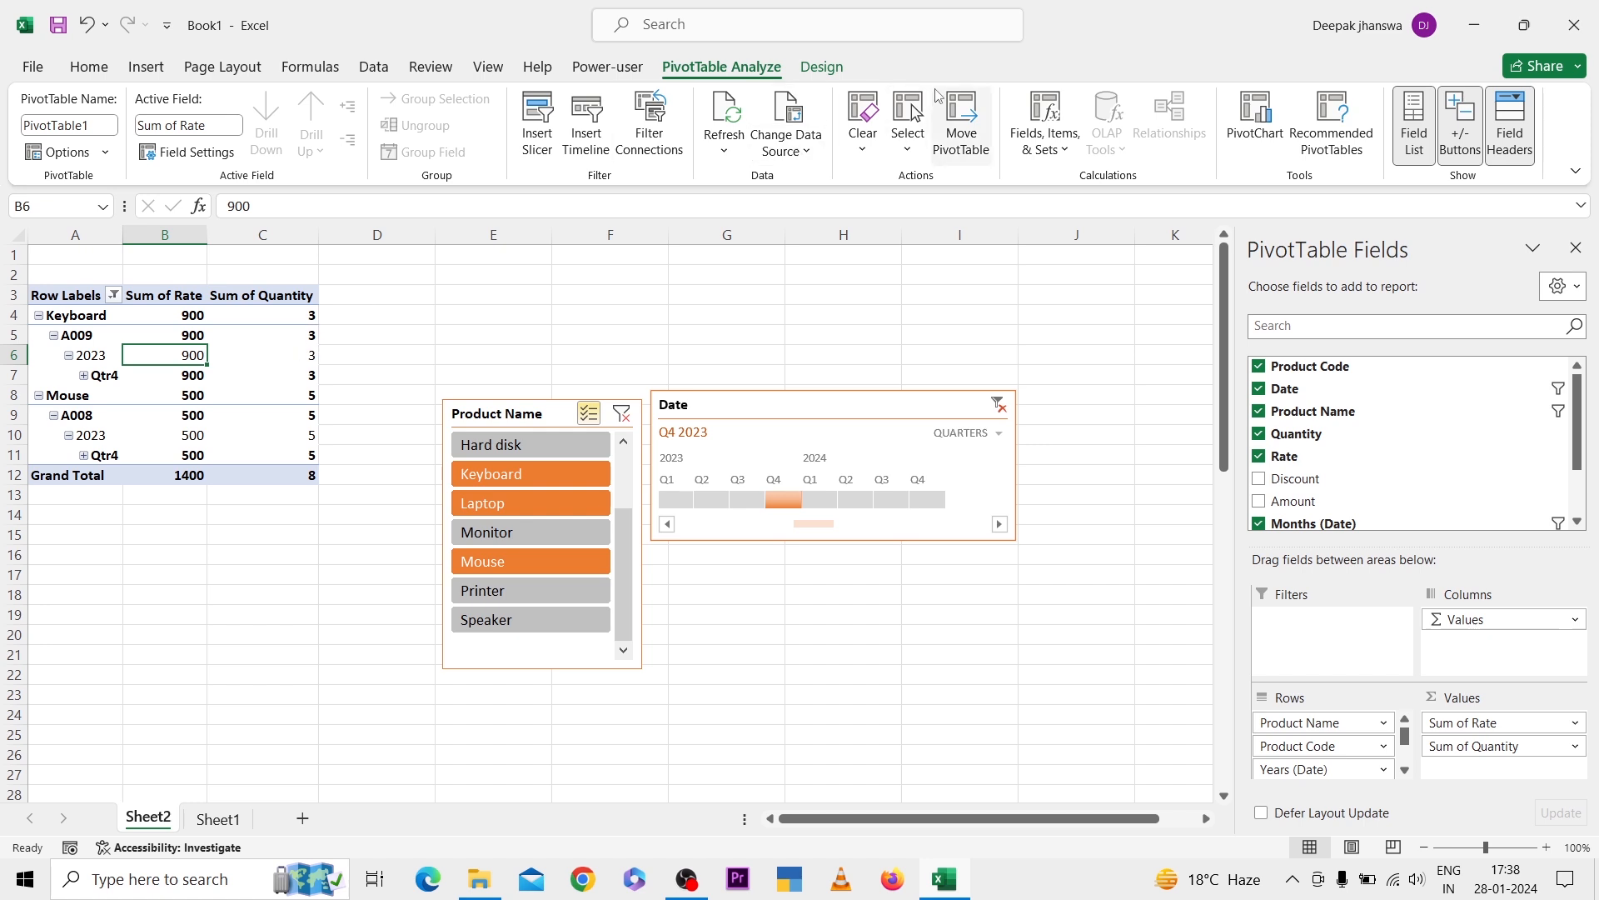
# - Clear all fields and filters from the PivotTable and try out selecting the entire PivotTable
pyautogui.click(868, 111)
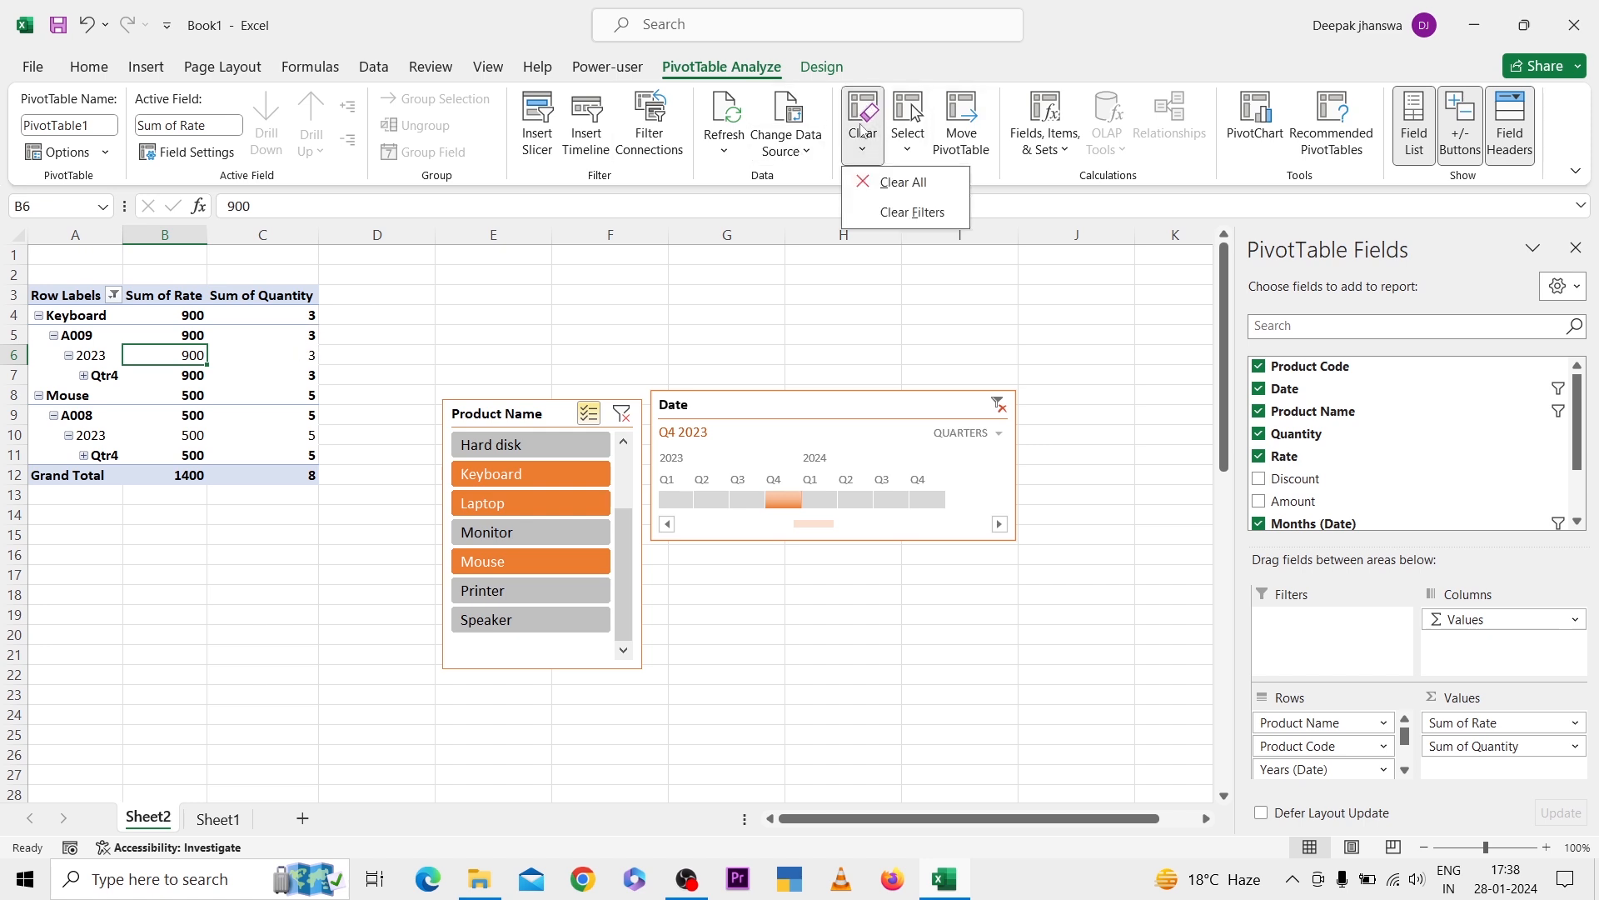
pyautogui.click(895, 183)
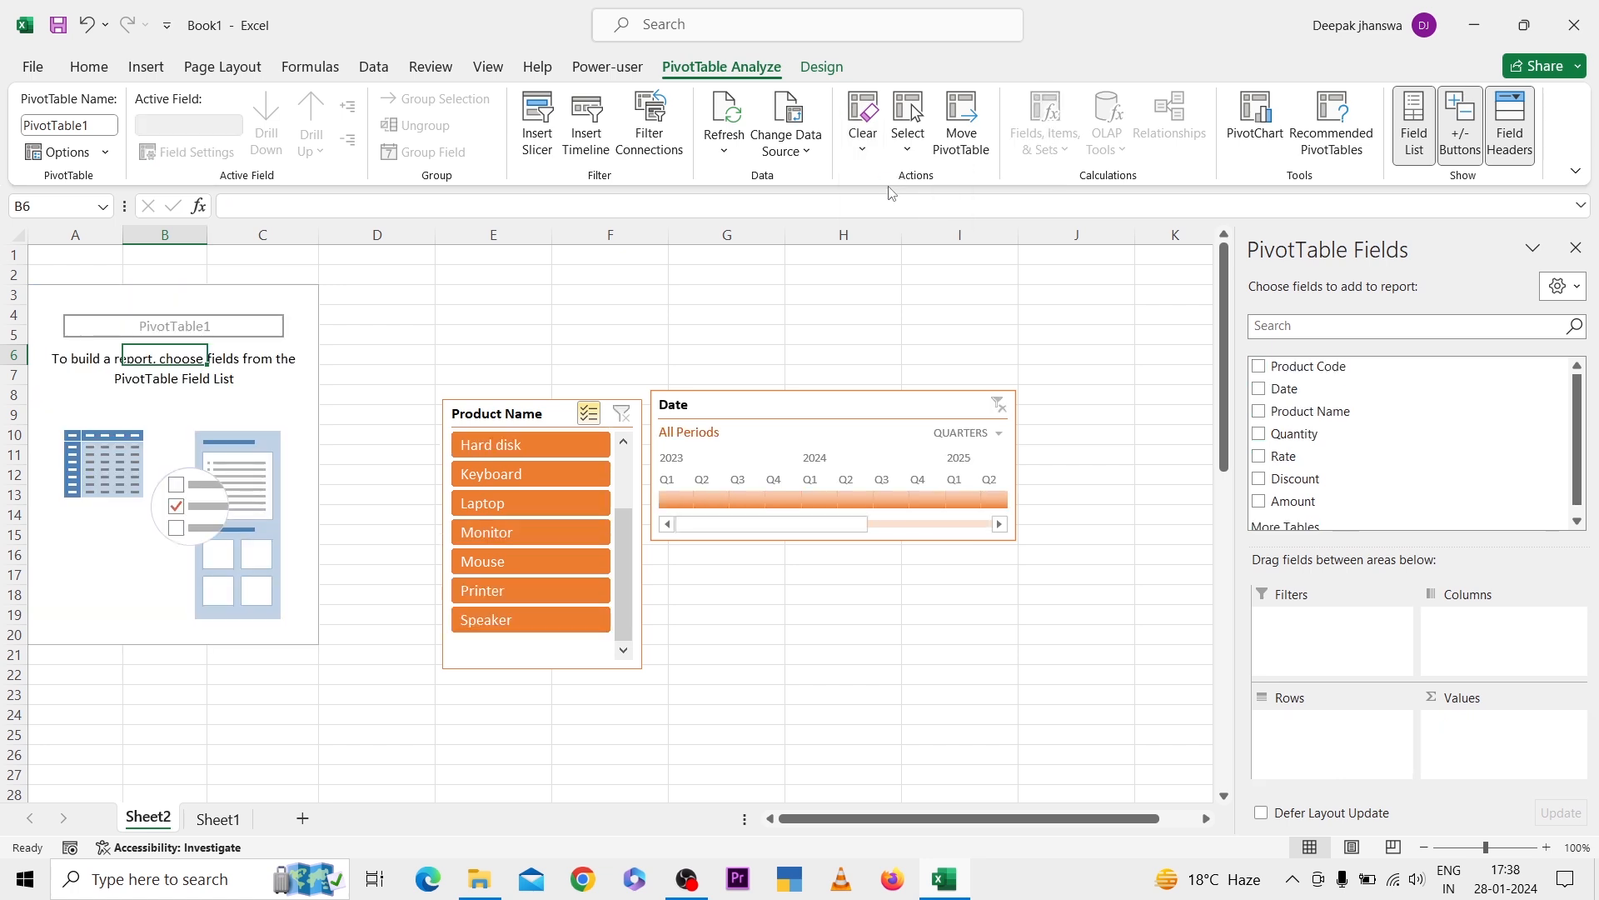
pyautogui.click(913, 112)
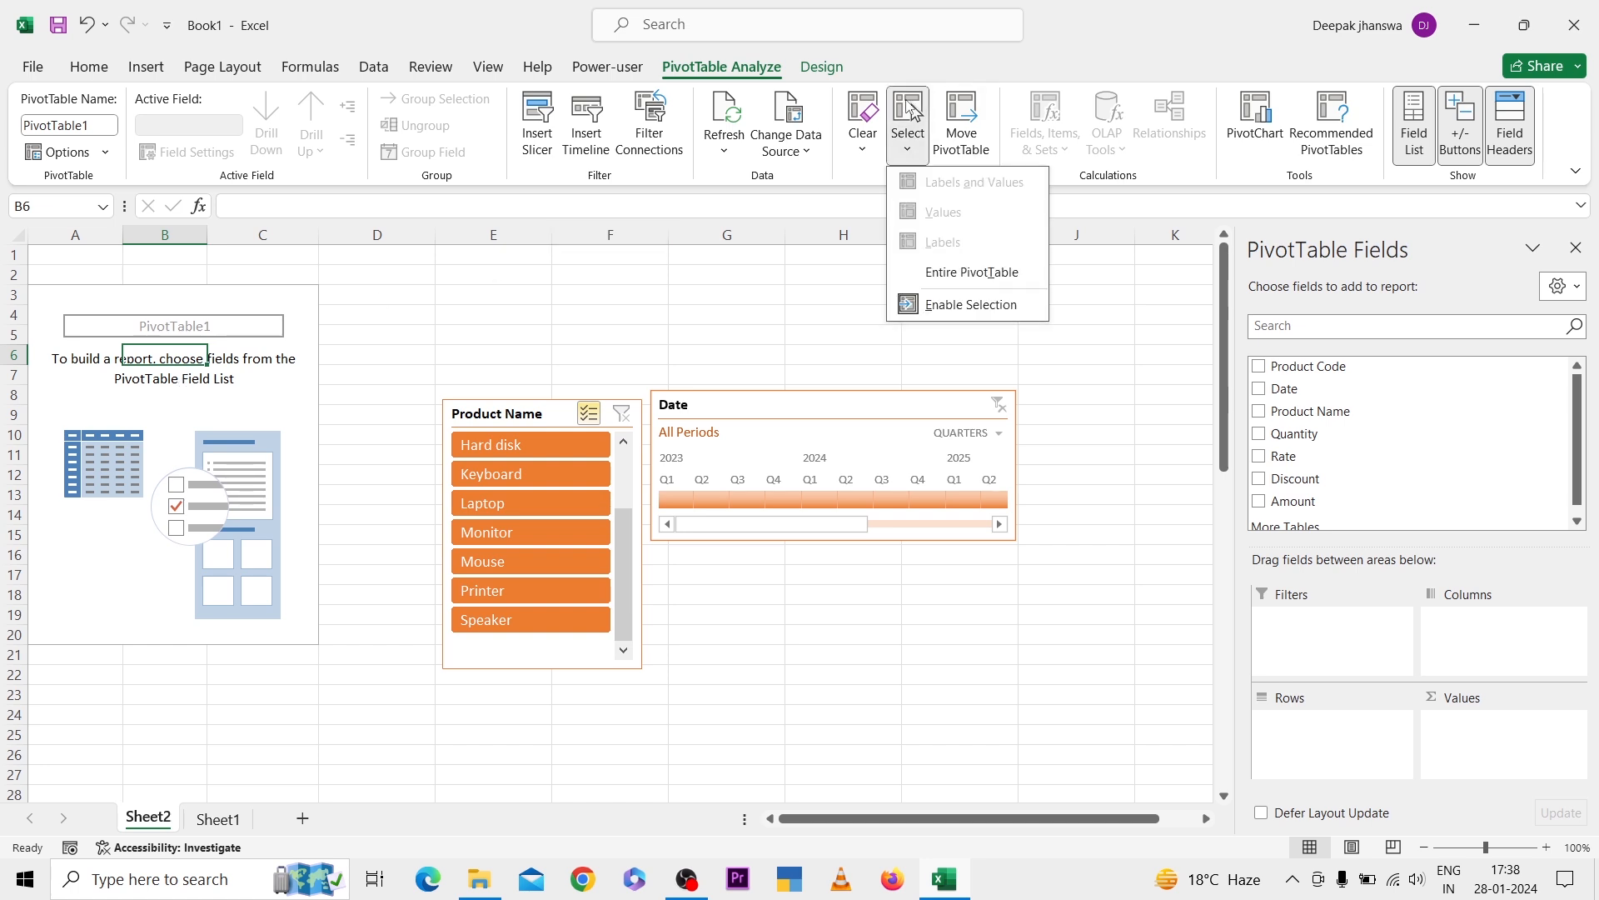
pyautogui.click(927, 272)
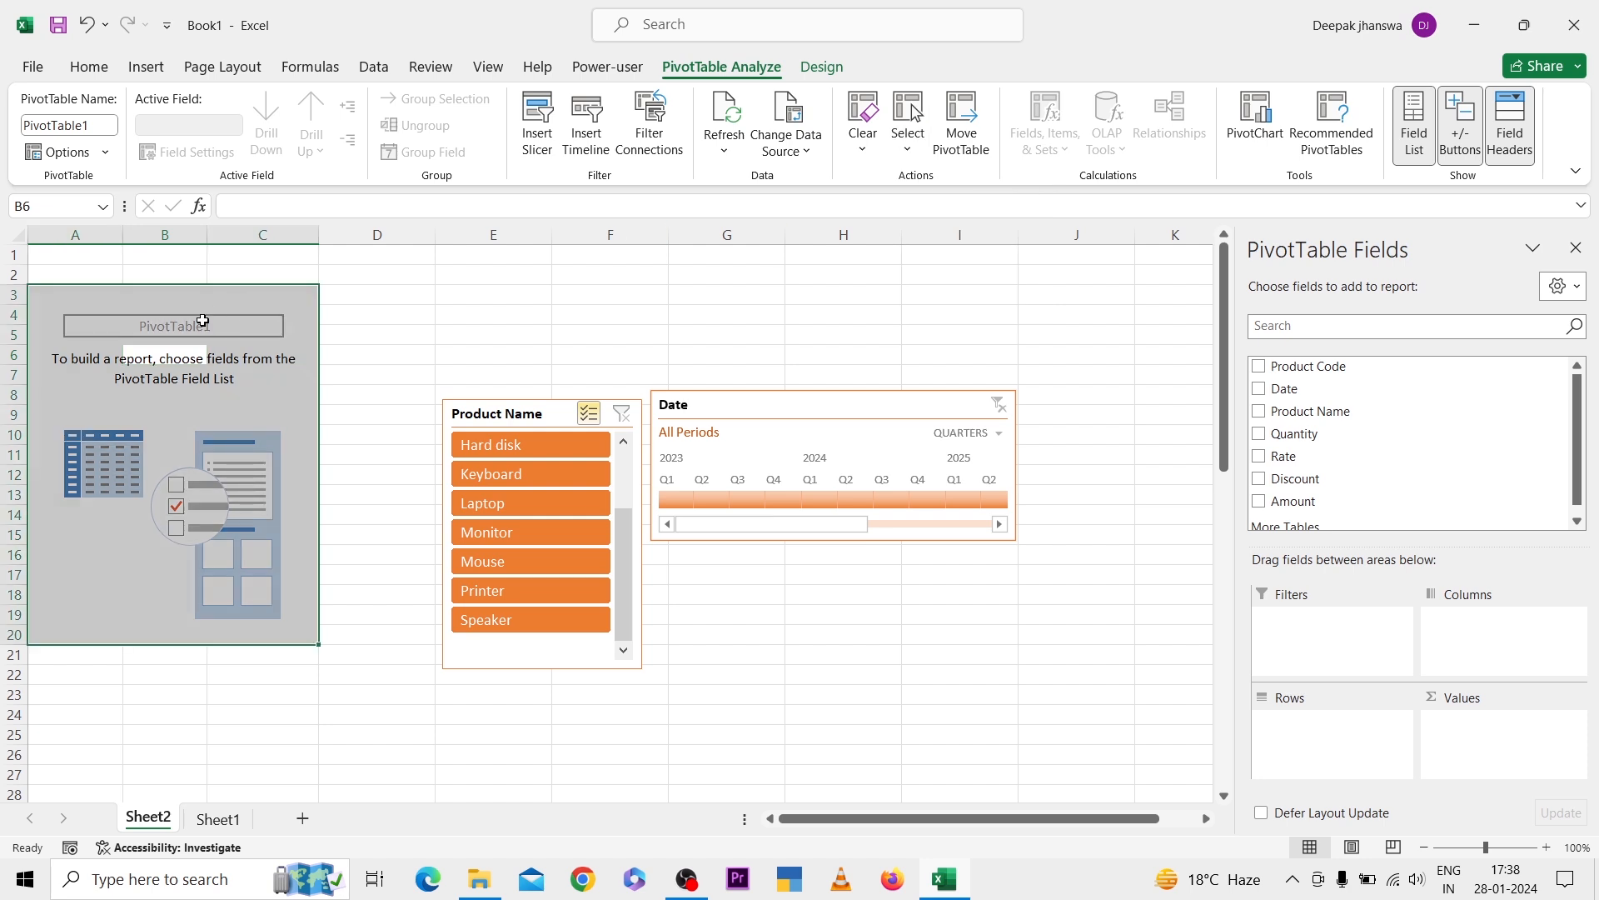
pyautogui.click(253, 376)
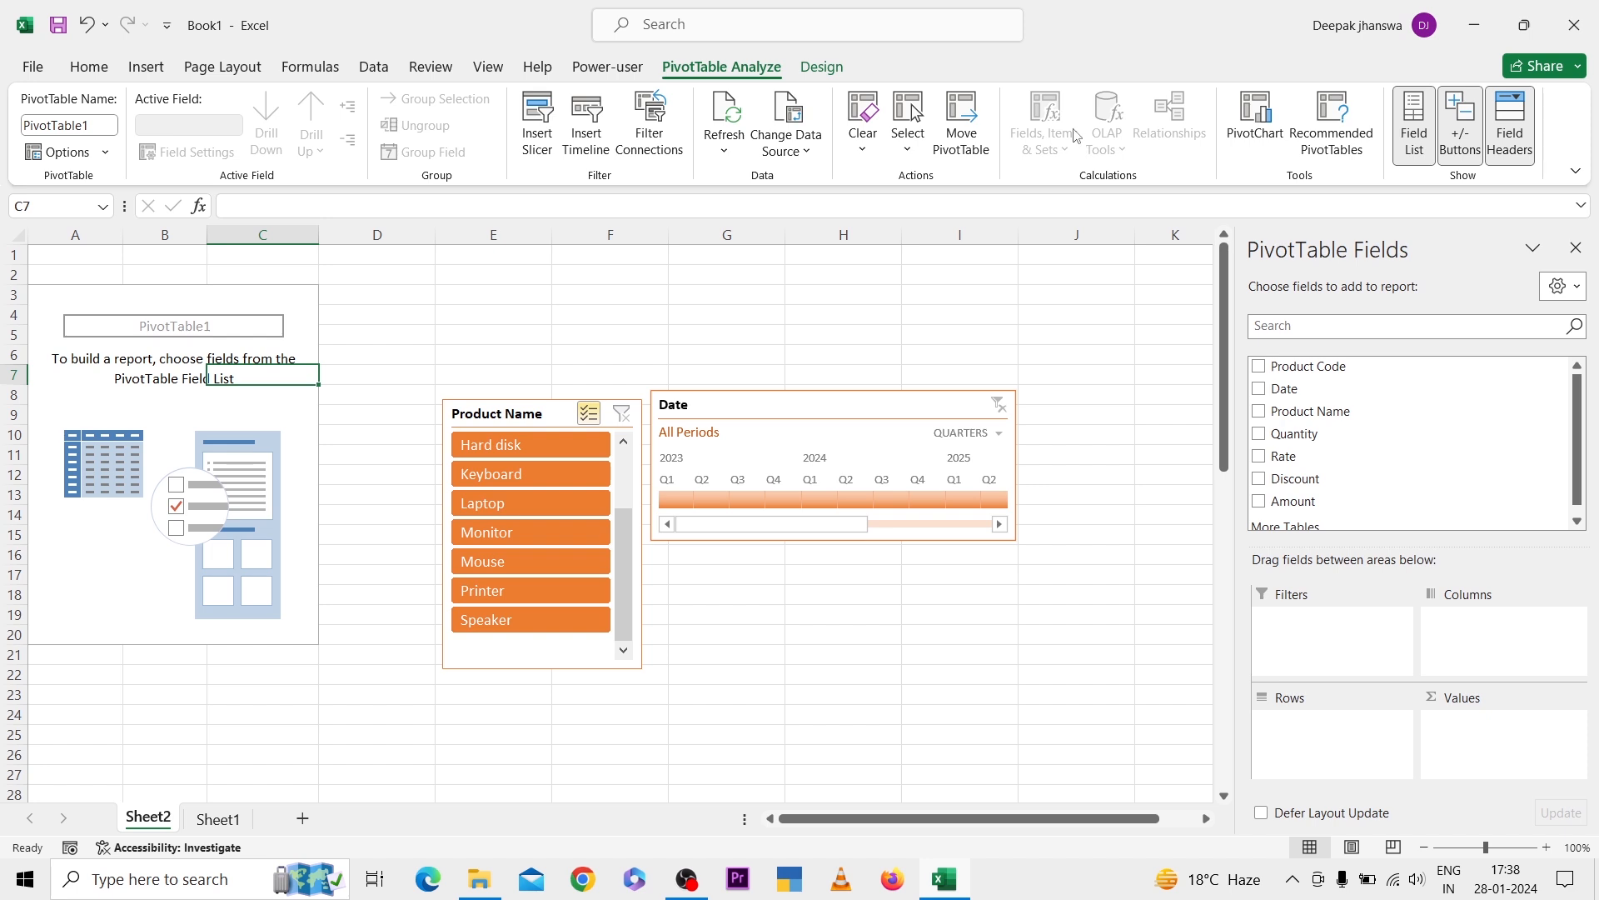
pyautogui.click(962, 125)
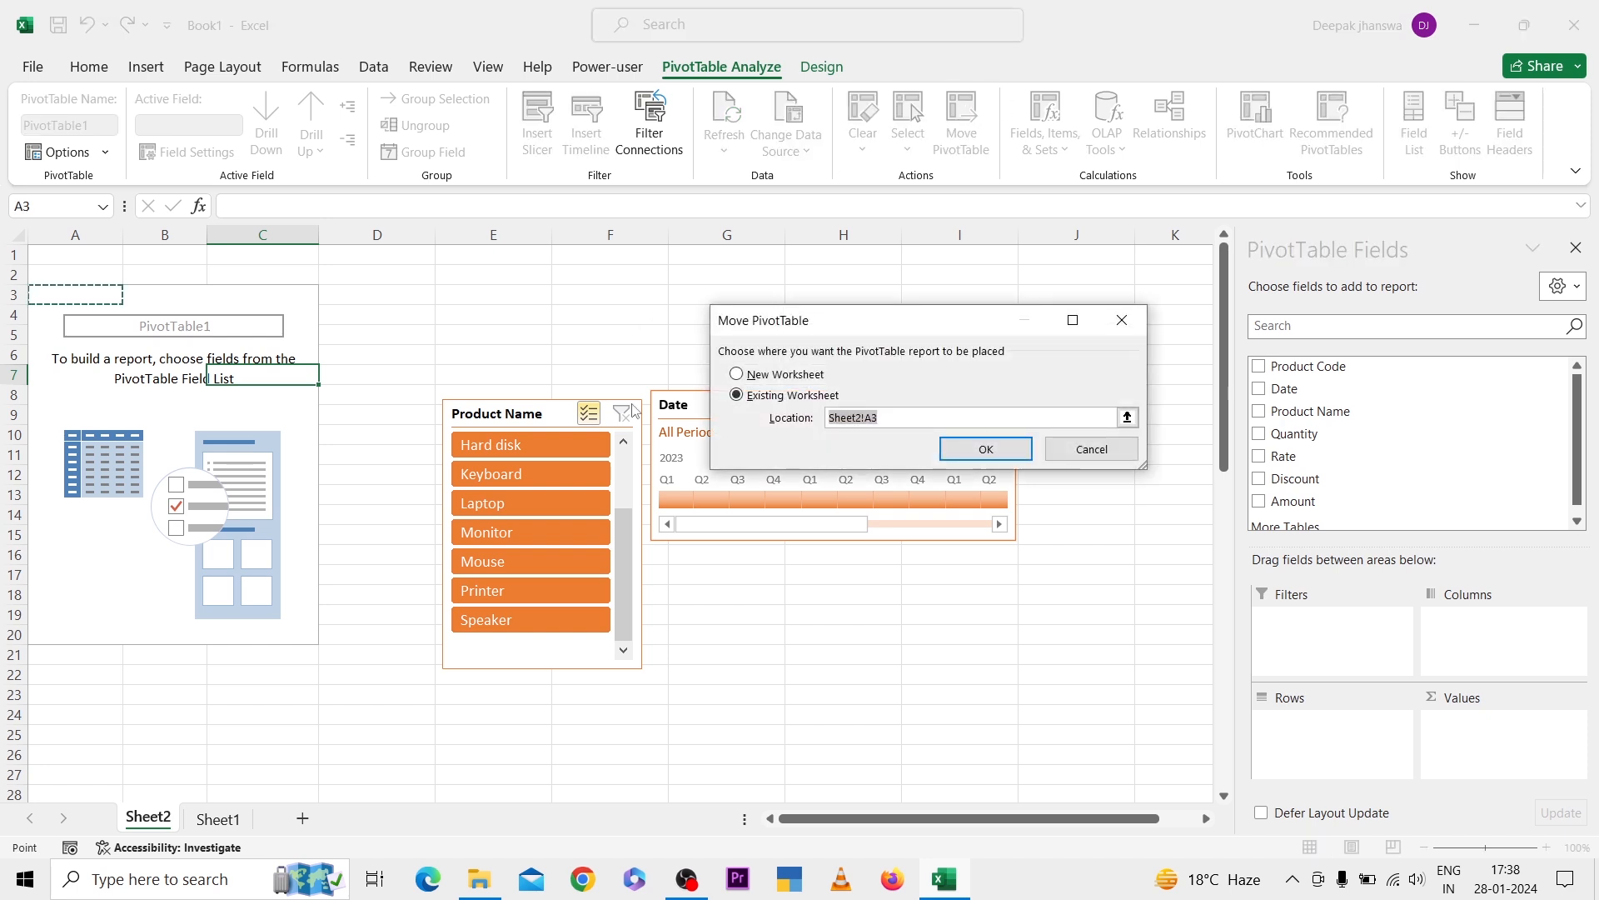
pyautogui.click(771, 382)
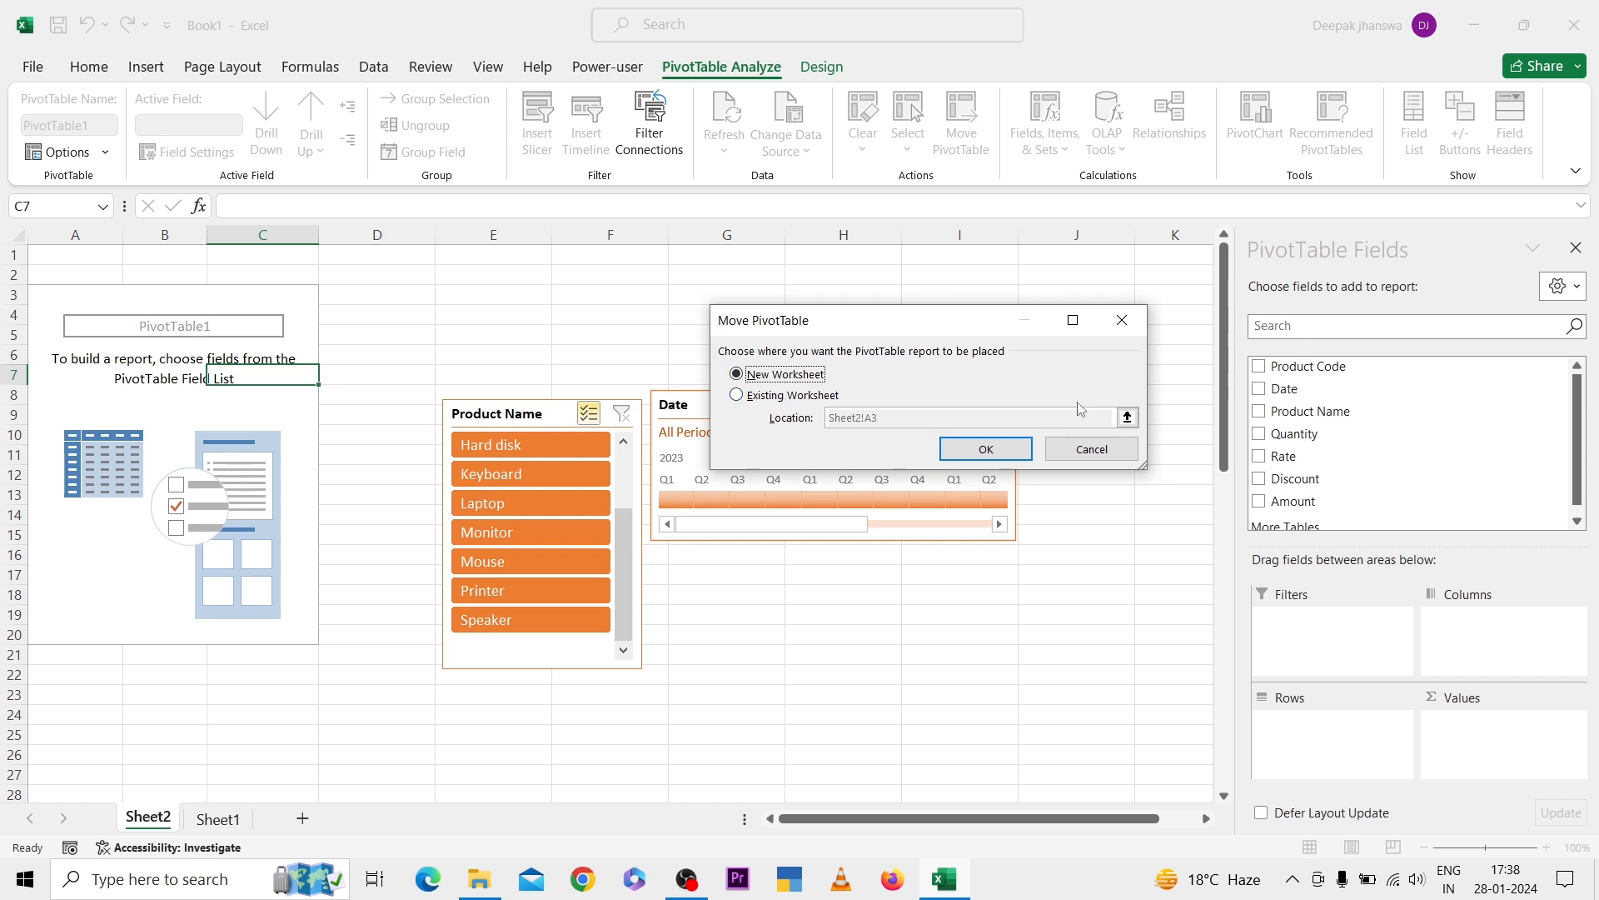
pyautogui.click(1084, 450)
# - Add Product Name as rows, with Amount and Quantity as summed values, to the empty PivotTable
pyautogui.click(261, 443)
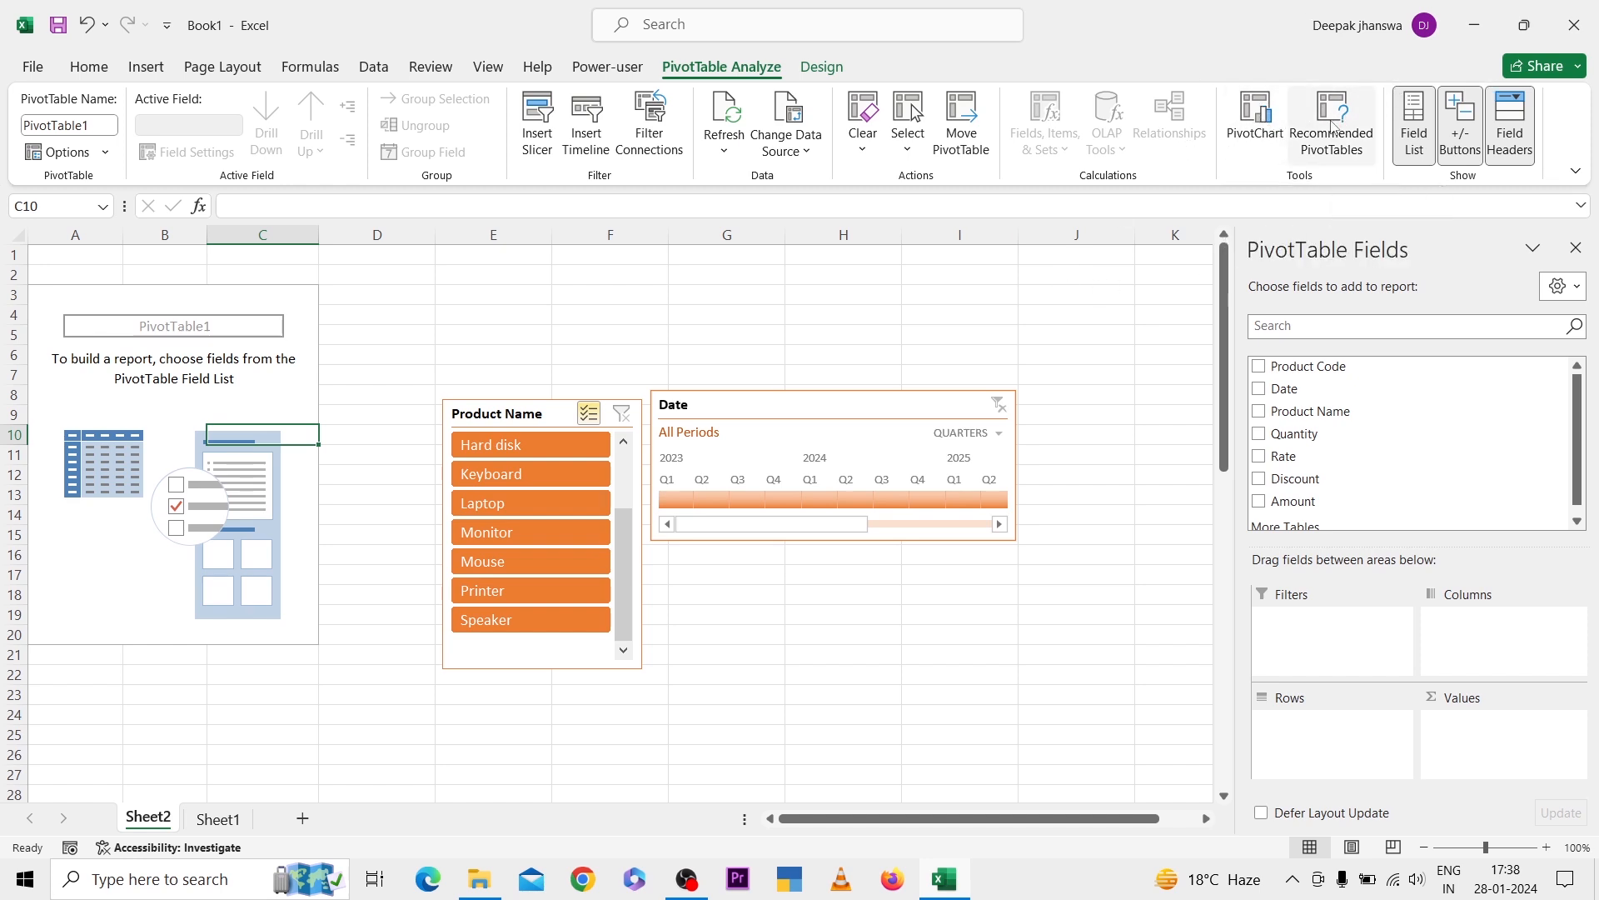
pyautogui.click(1258, 412)
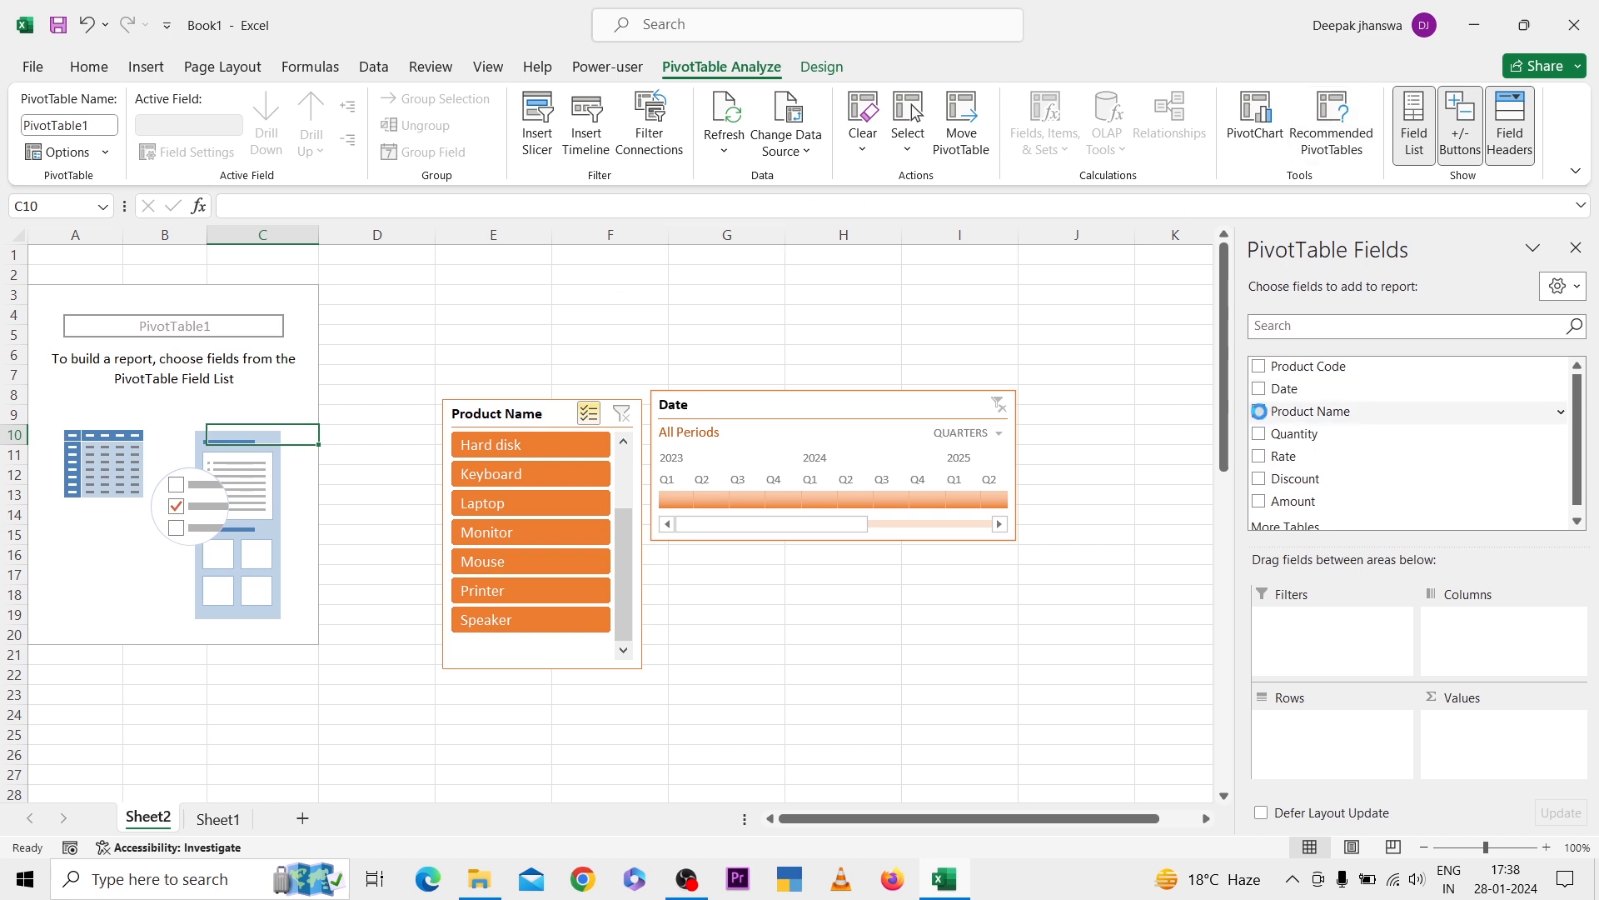
pyautogui.click(1259, 502)
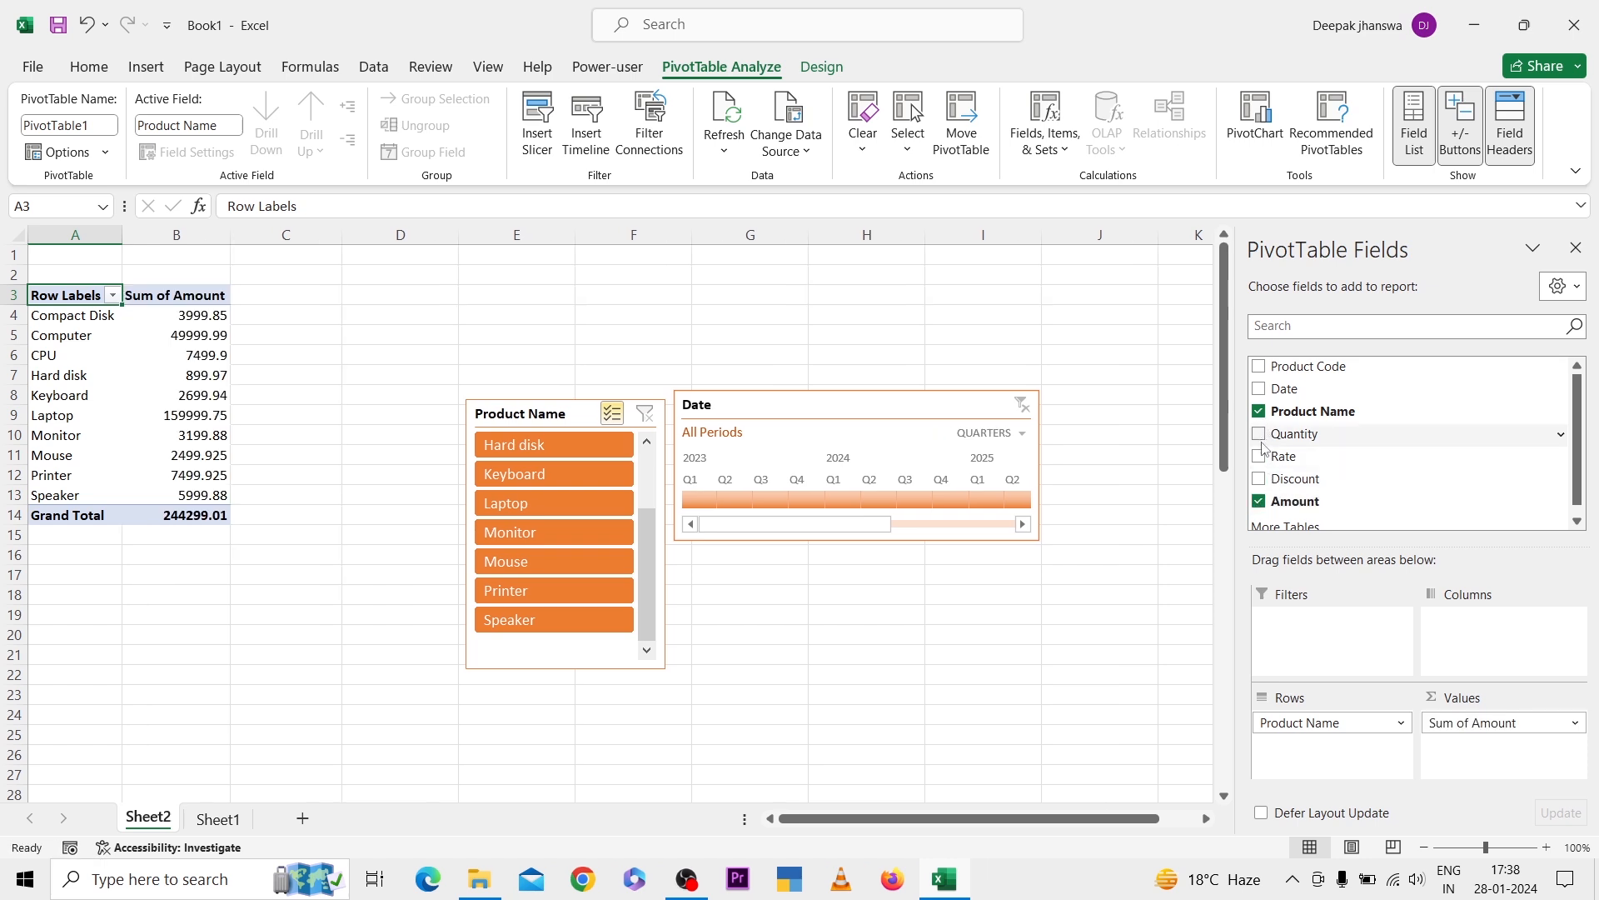
pyautogui.click(1259, 434)
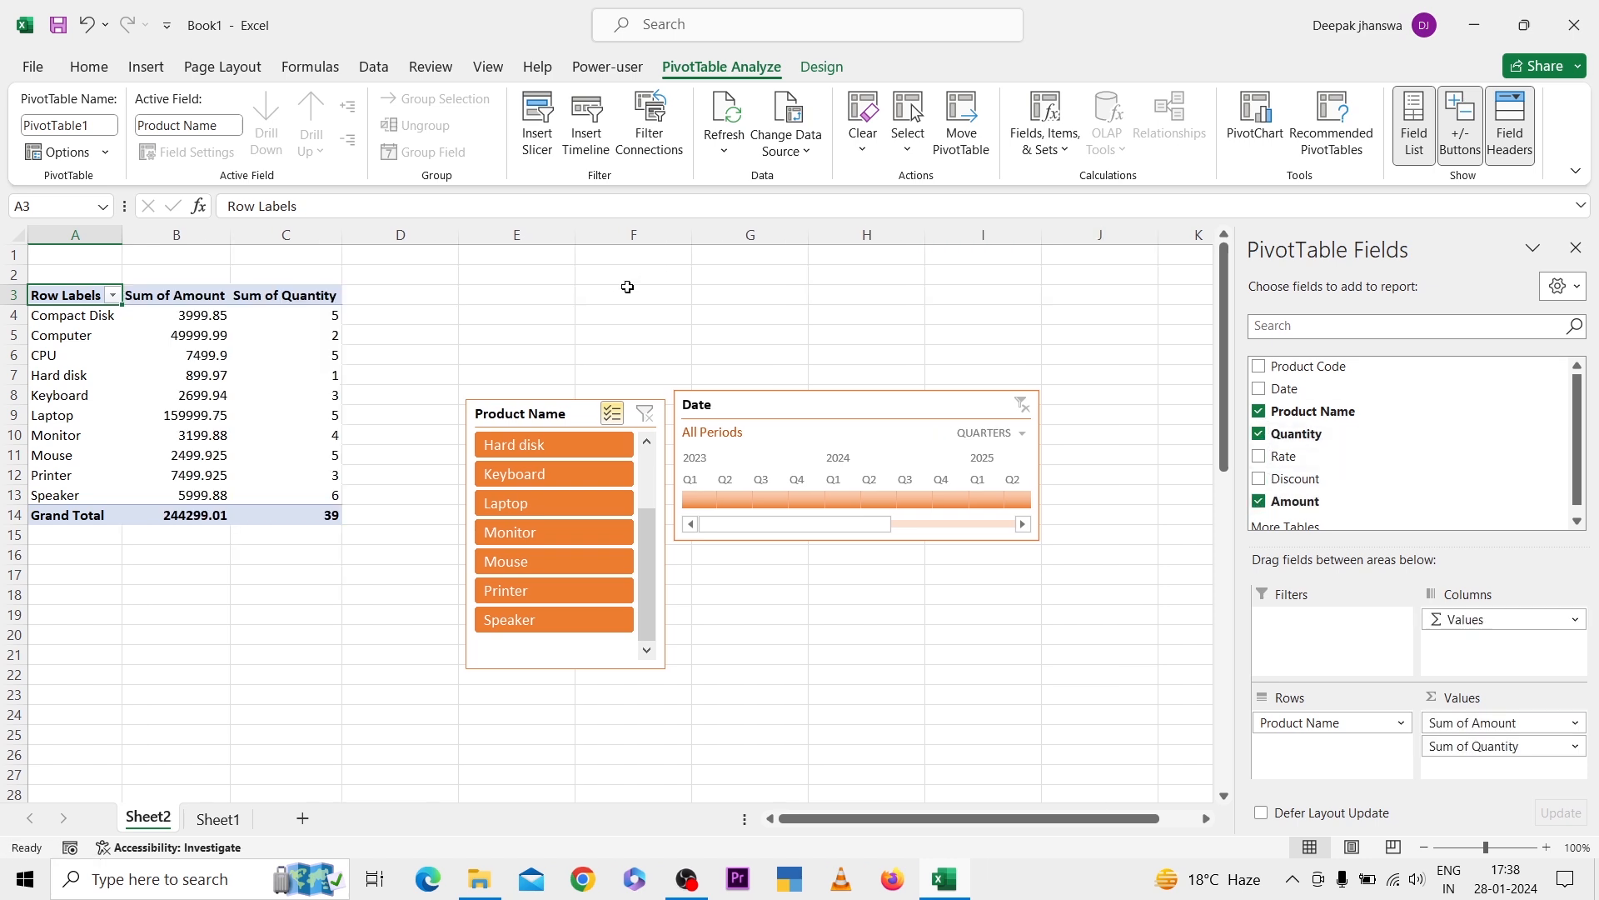
# - Preview the recommended PivotTables, including Sum of Amount by Rate and Sum of Discount by Rate, without inserting one
pyautogui.click(167, 393)
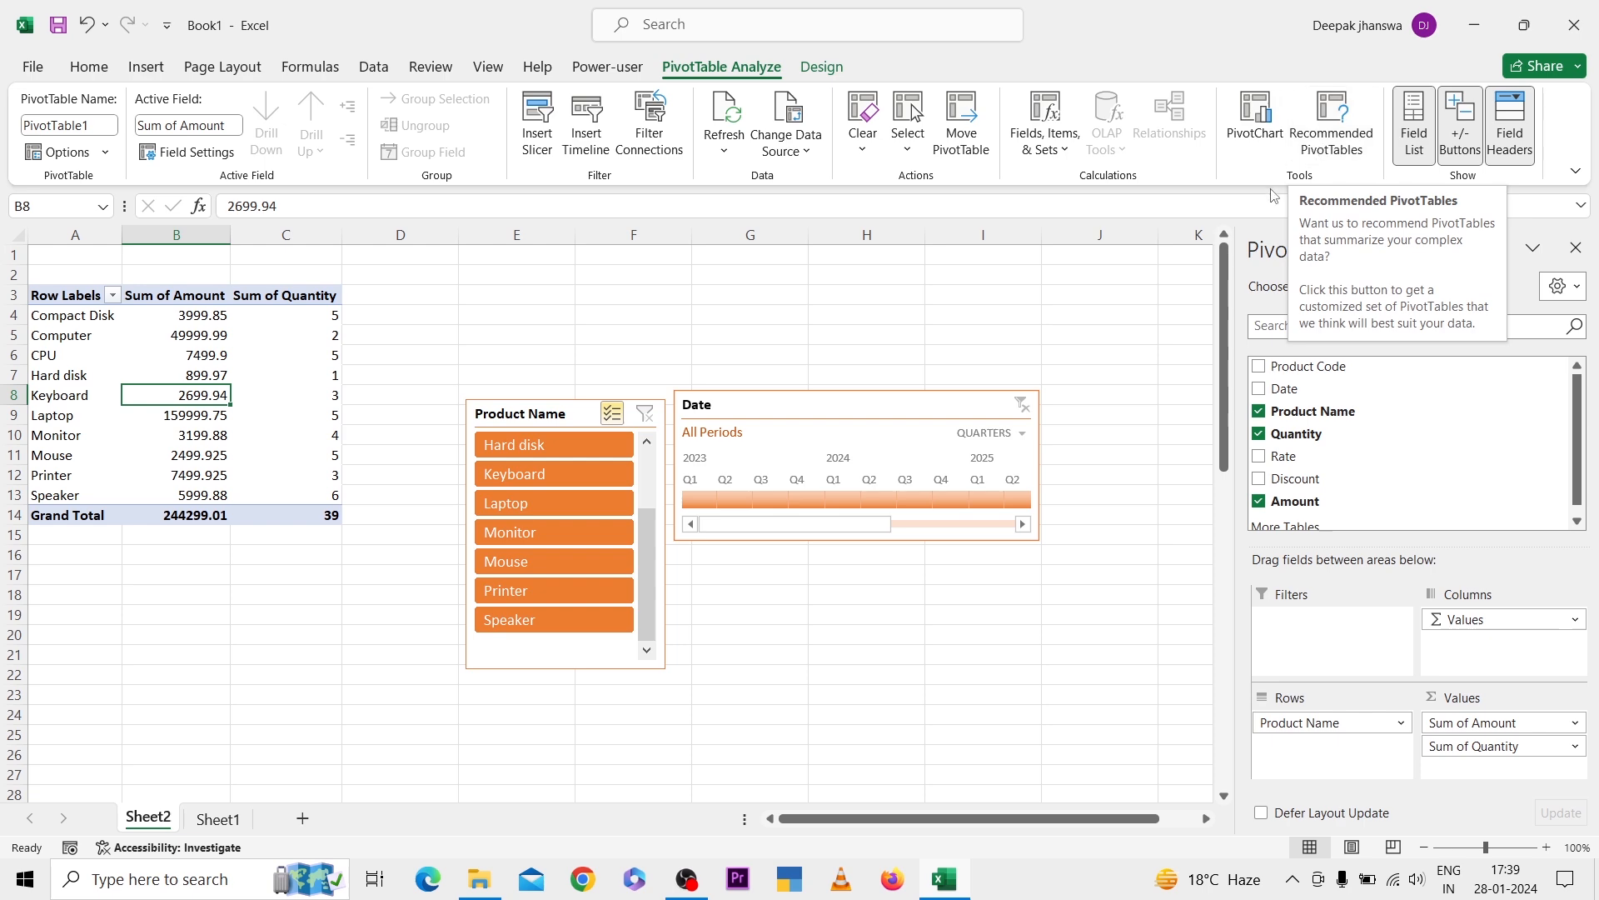
pyautogui.click(1322, 148)
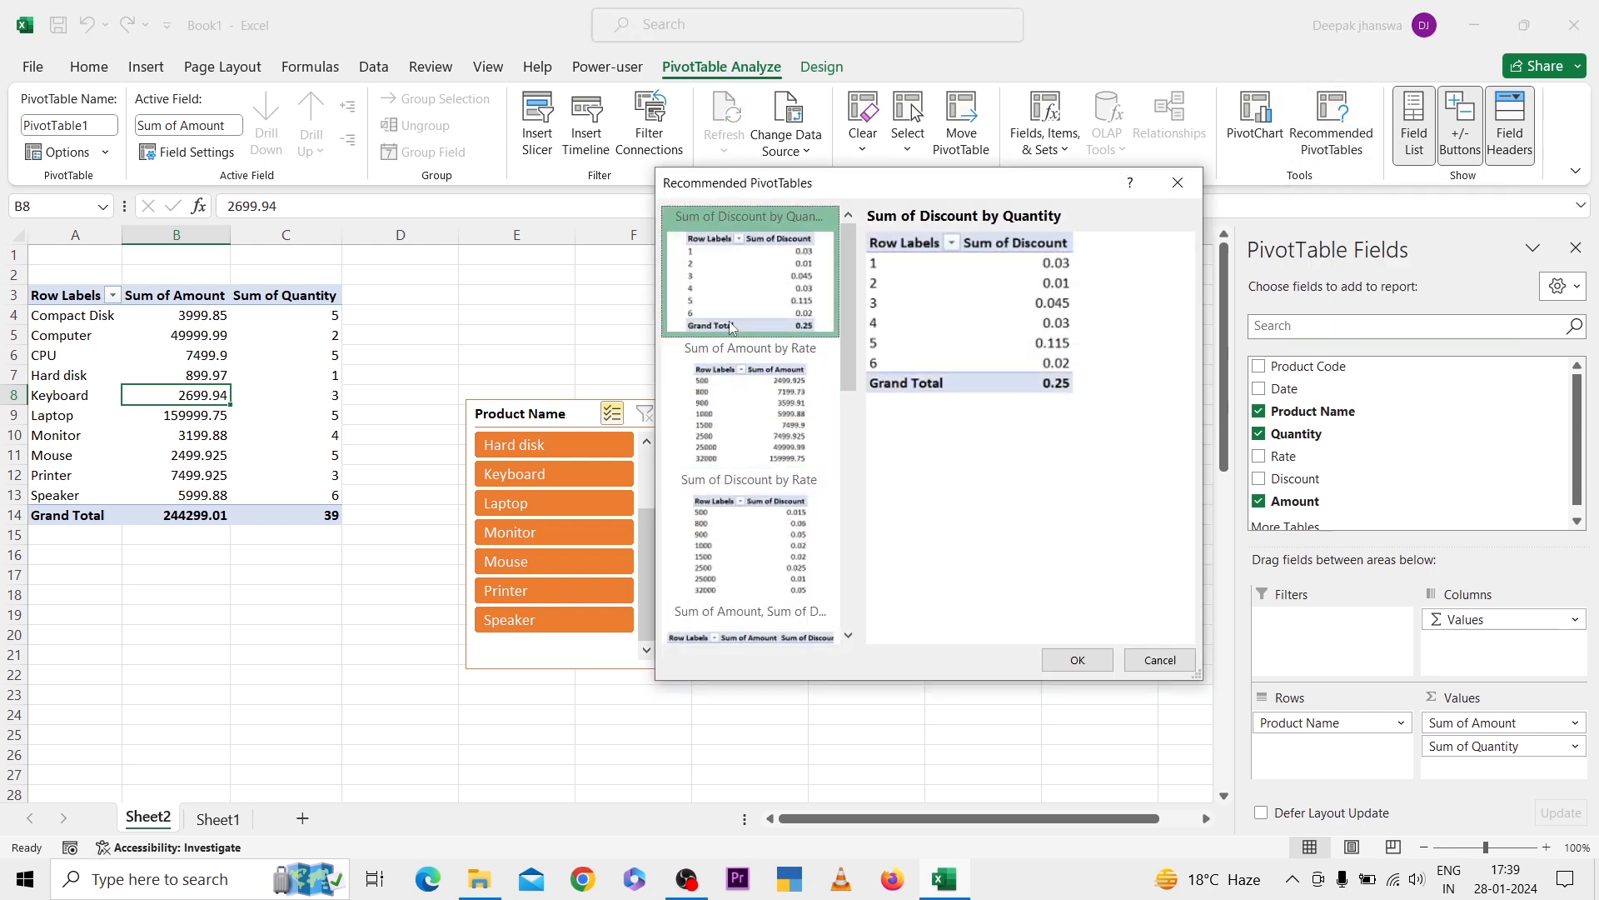
pyautogui.click(724, 390)
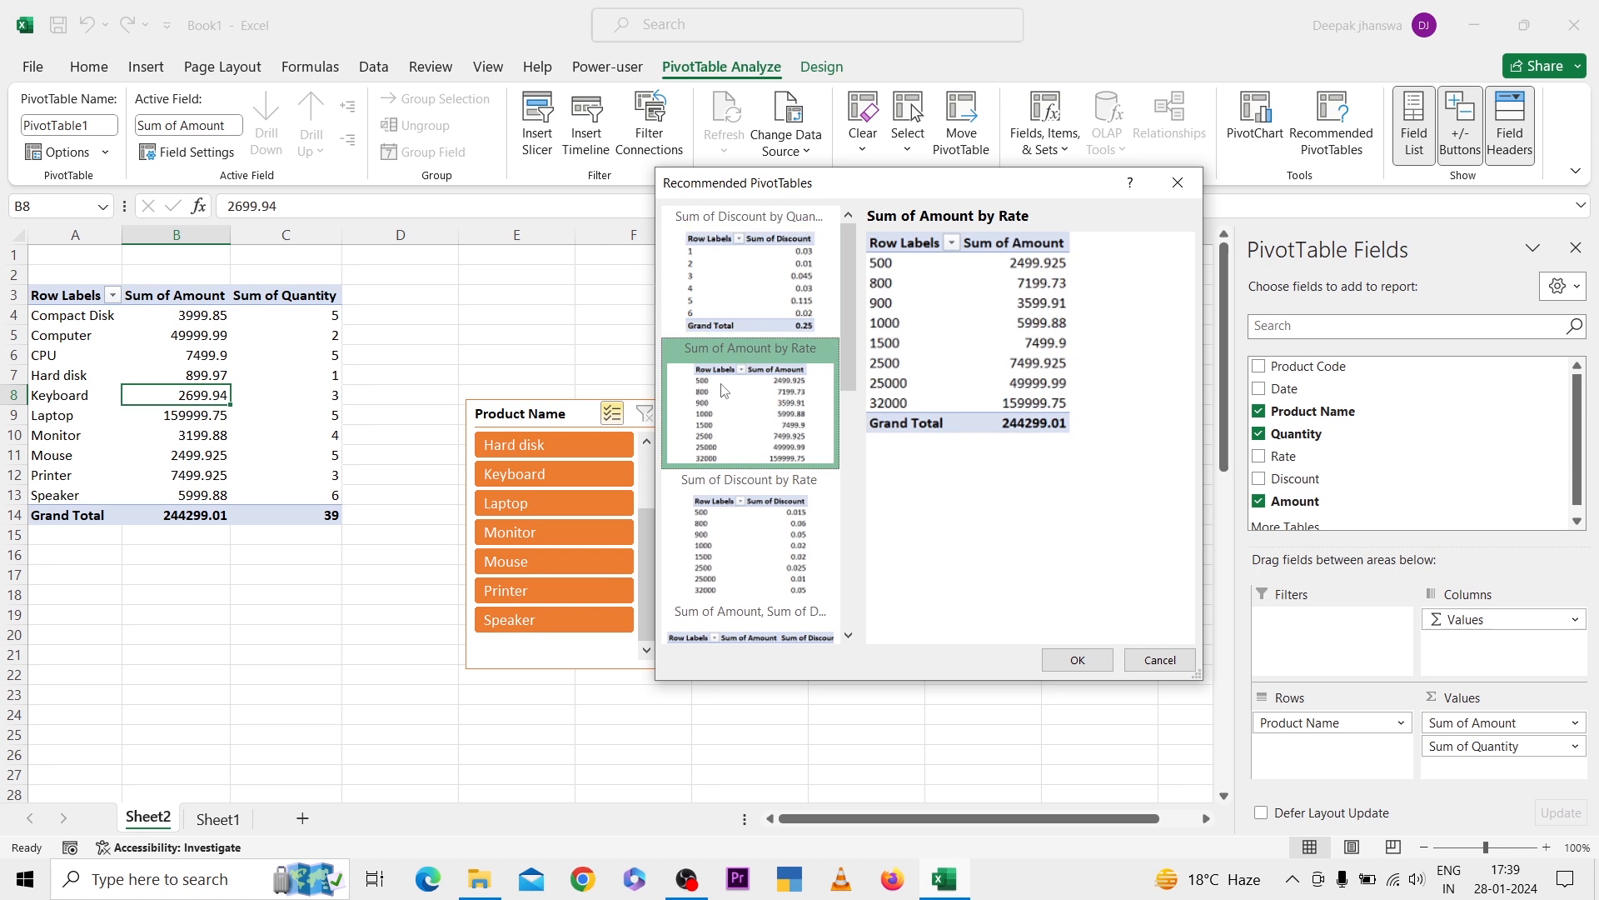
pyautogui.click(725, 537)
pyautogui.scroll(-3, 738, 513)
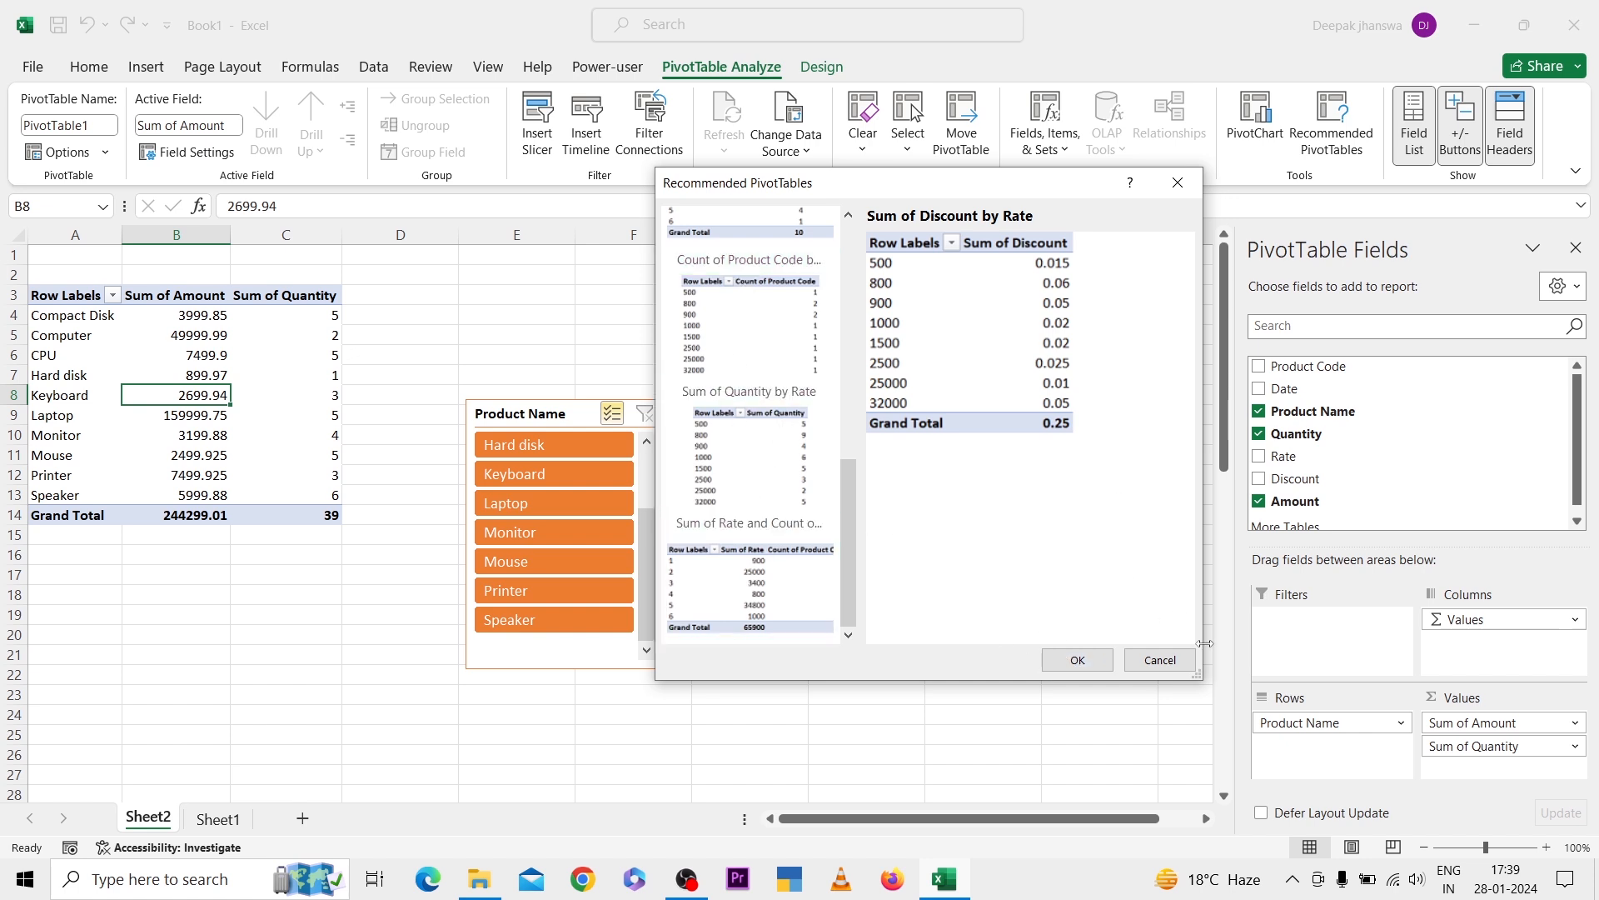
pyautogui.click(1158, 659)
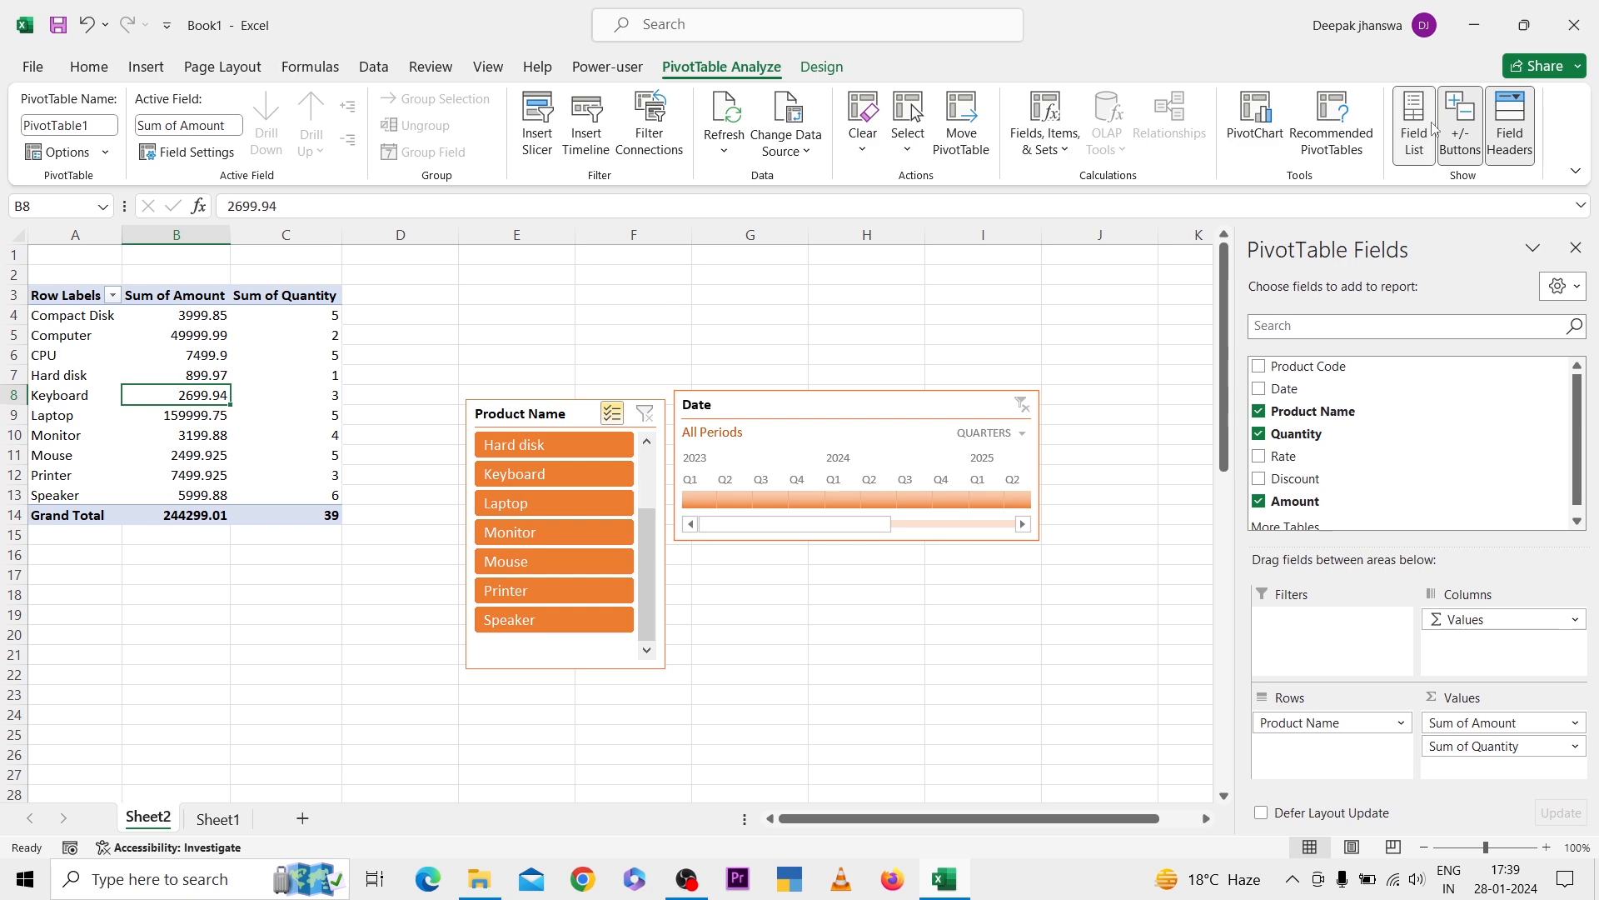
# - Insert a clustered column PivotChart from the PivotTable and place it beside the table at the top of the sheet
pyautogui.click(1243, 121)
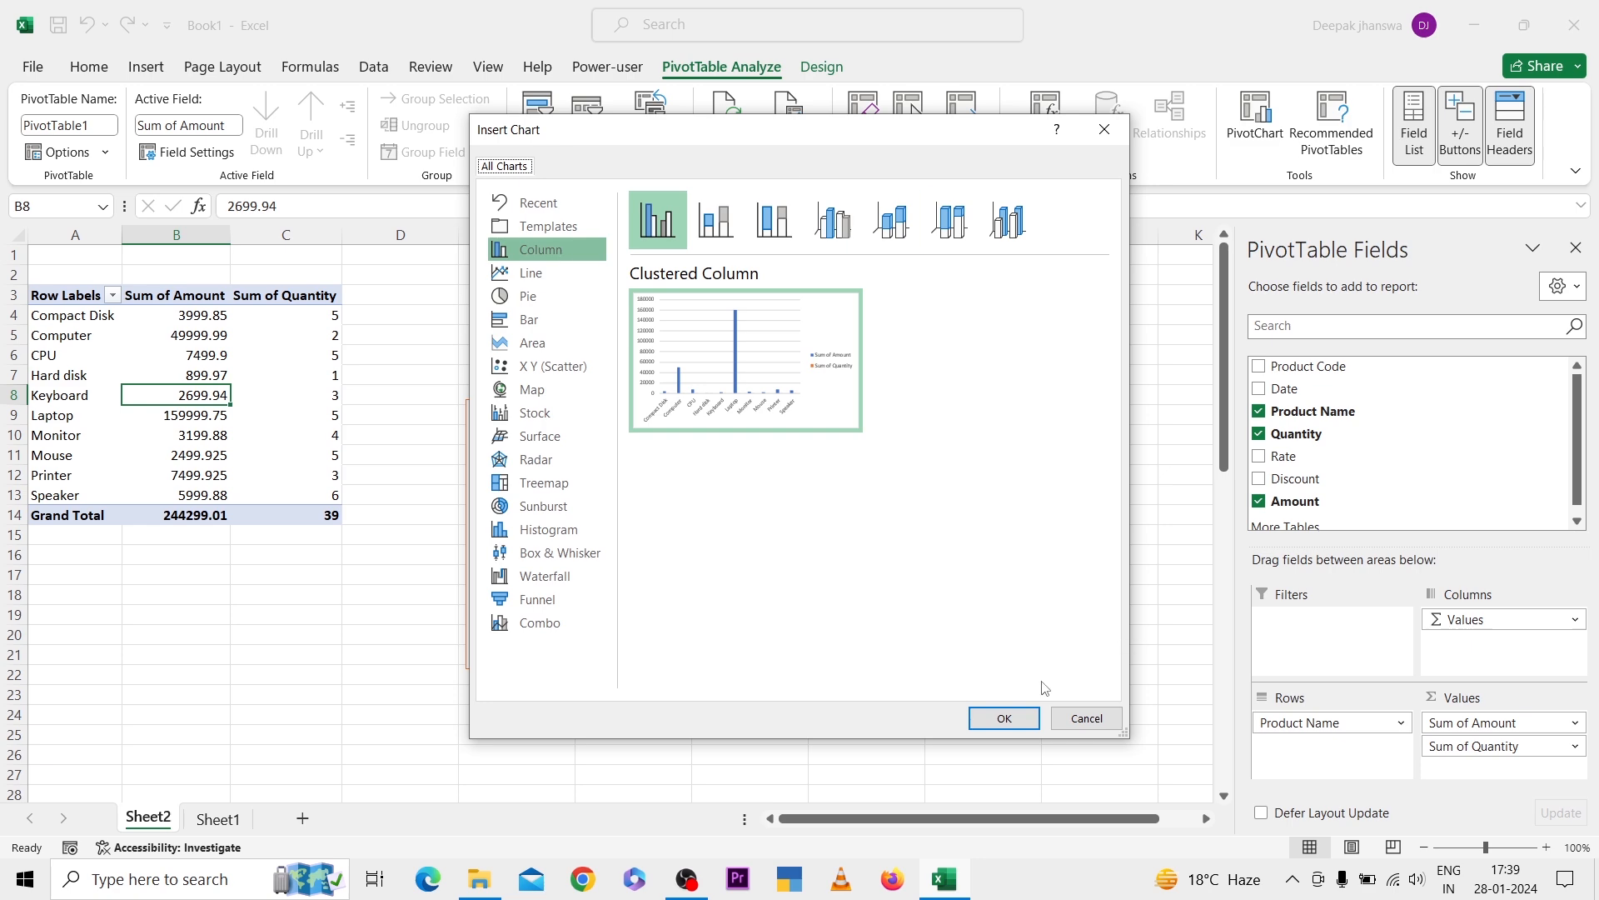
pyautogui.click(1004, 718)
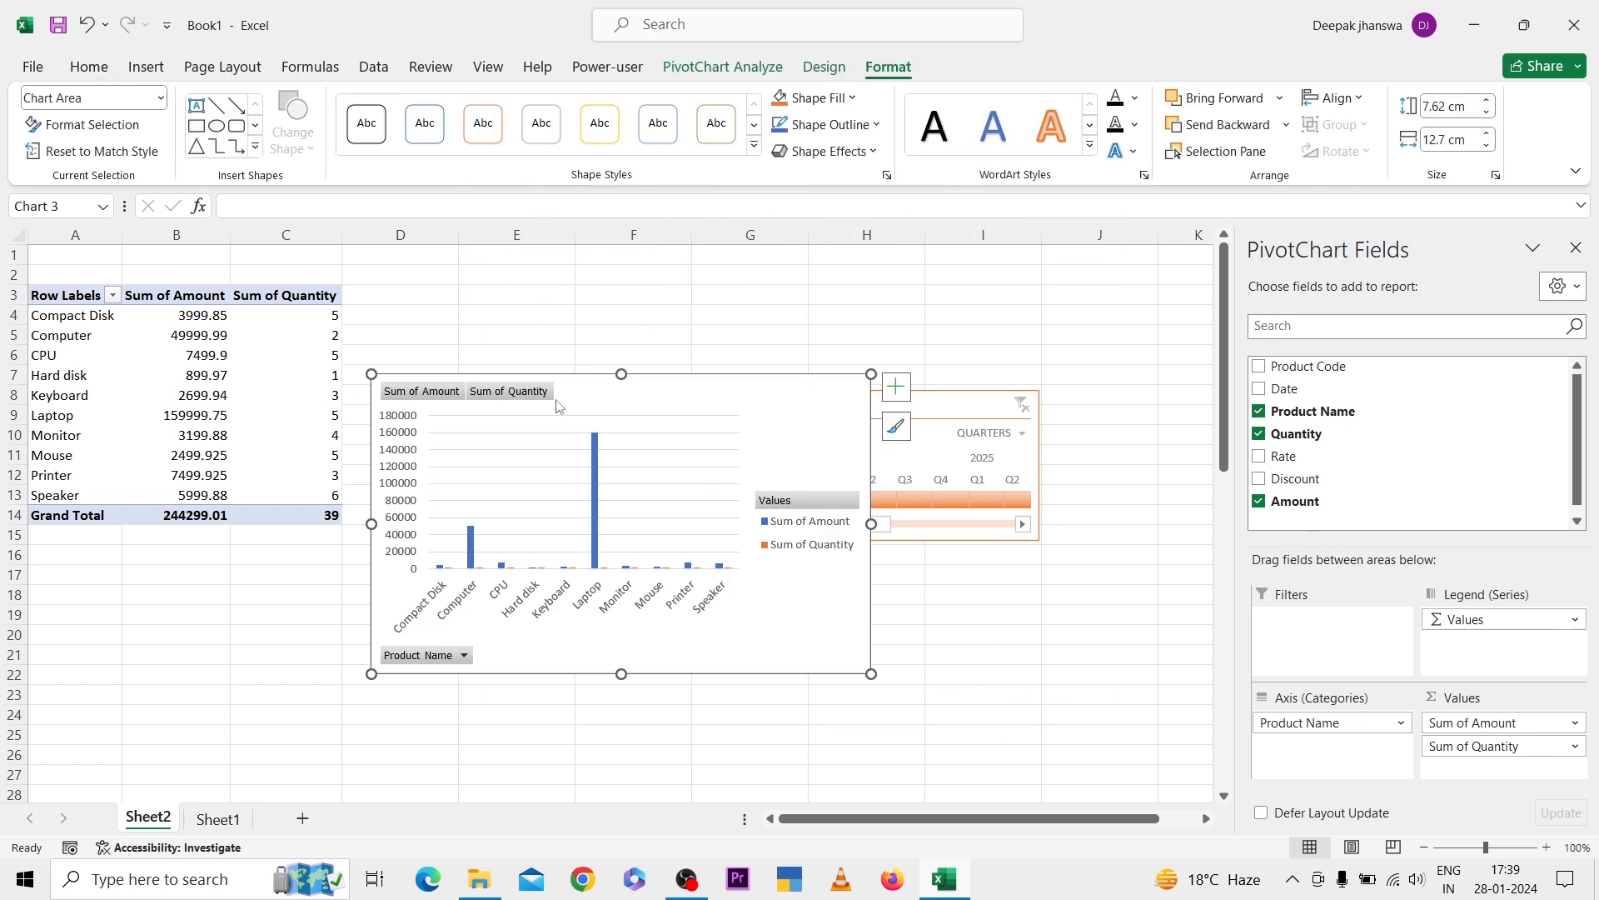
pyautogui.moveTo(633, 387); pyautogui.dragTo(611, 257)
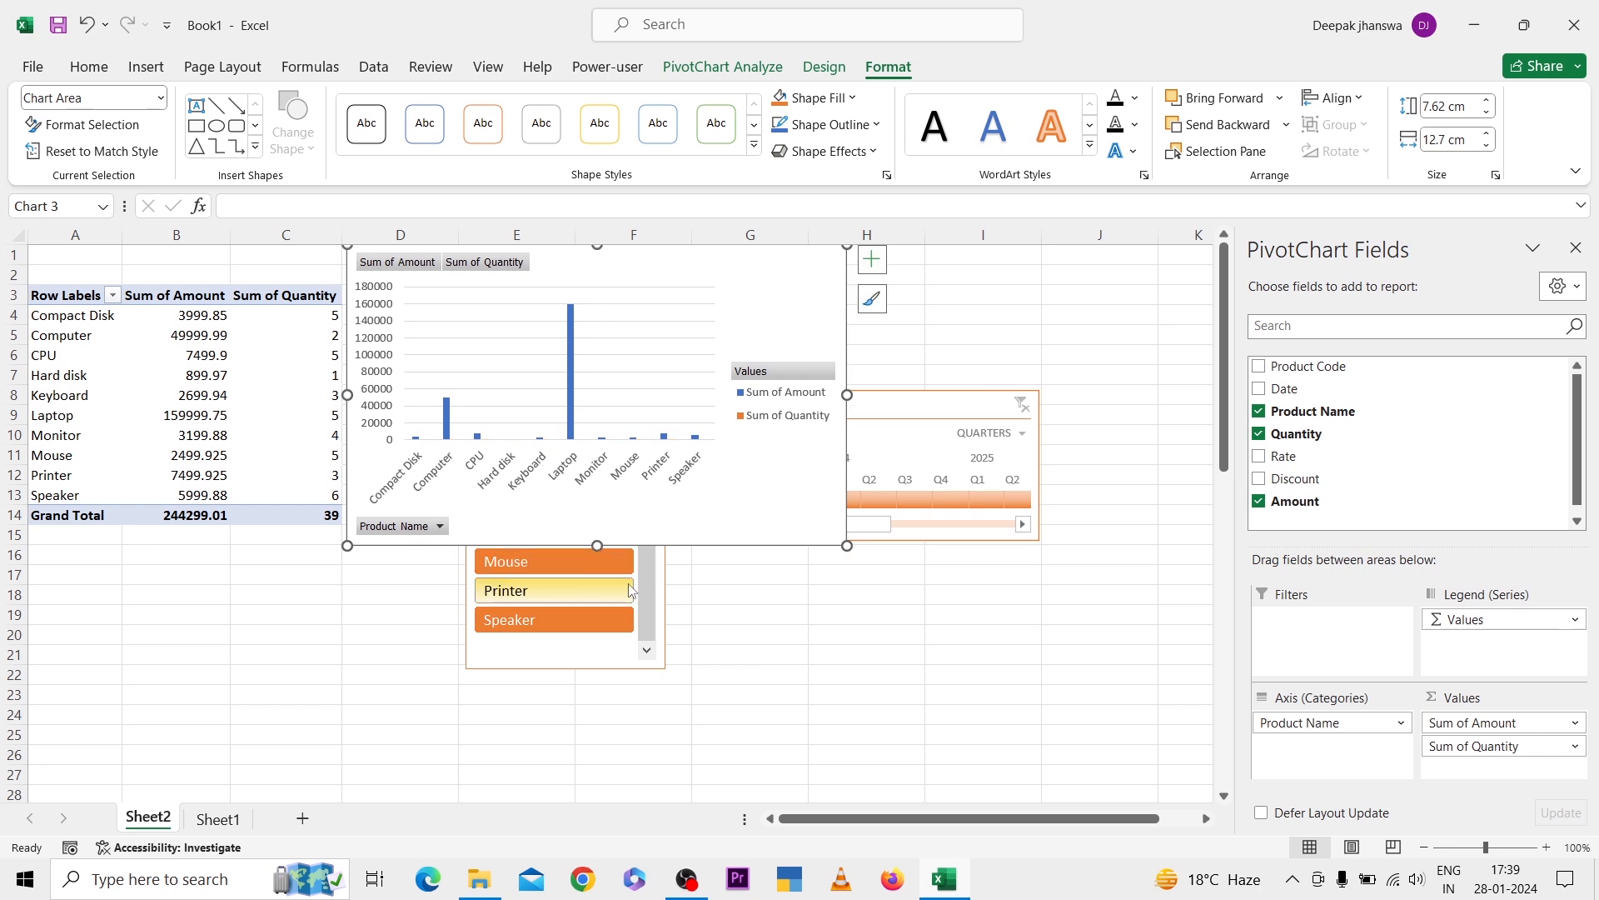
# - Arrange the Product Name slicer below the PivotTable and the Date timeline below the column chart, clearing the overlaps
pyautogui.moveTo(660, 599); pyautogui.dragTo(226, 734)
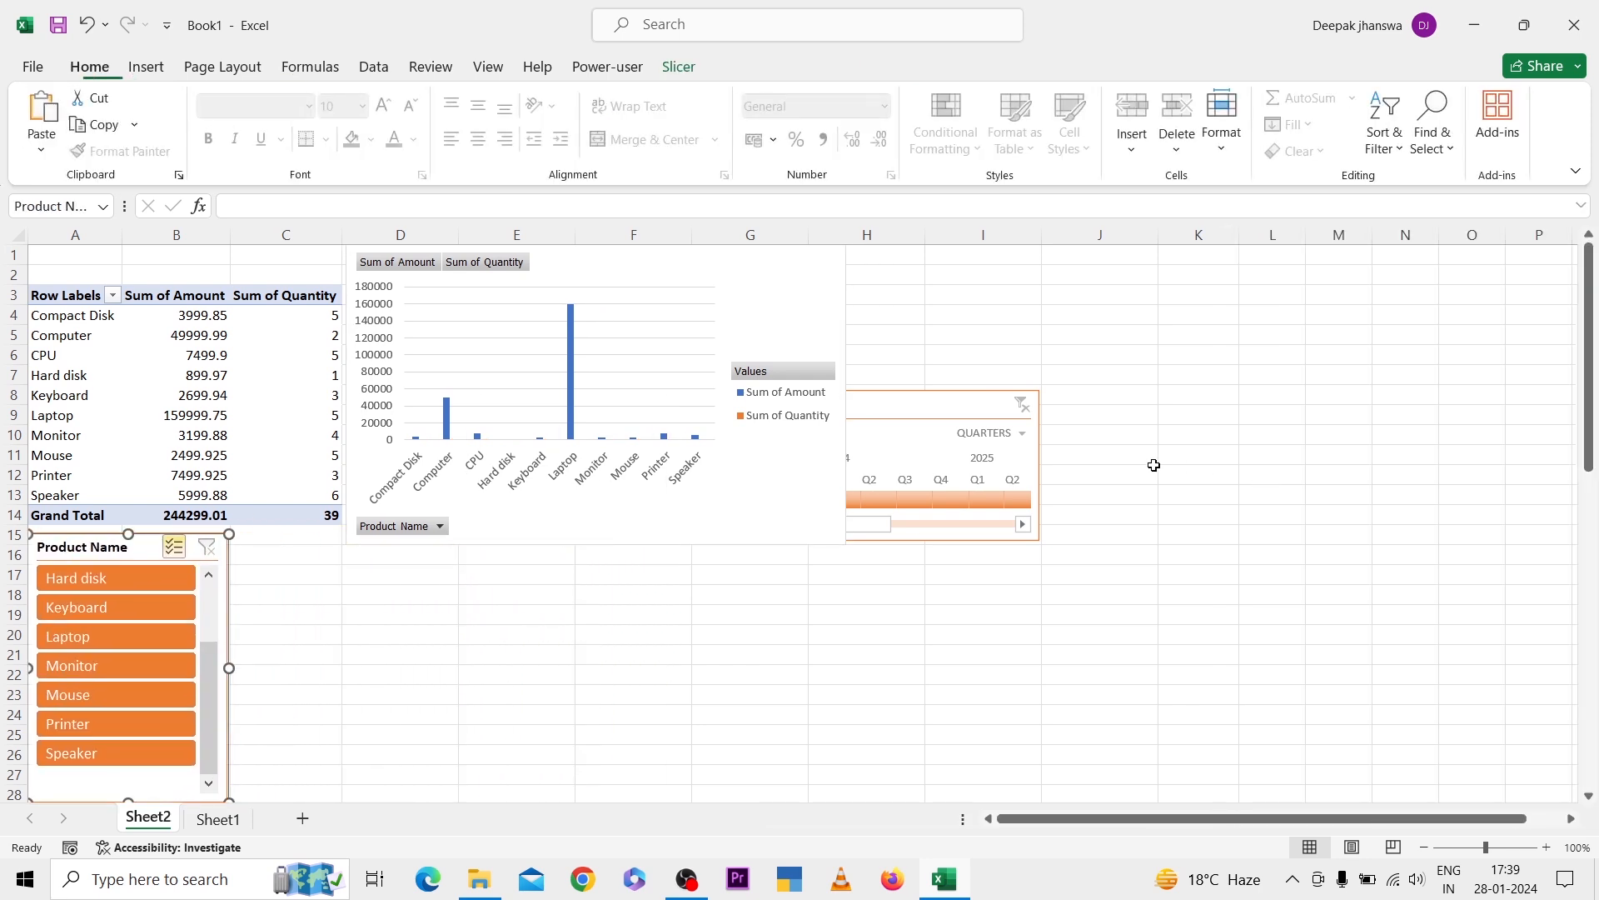
pyautogui.moveTo(926, 406); pyautogui.dragTo(548, 644)
pyautogui.moveTo(553, 338); pyautogui.dragTo(575, 357)
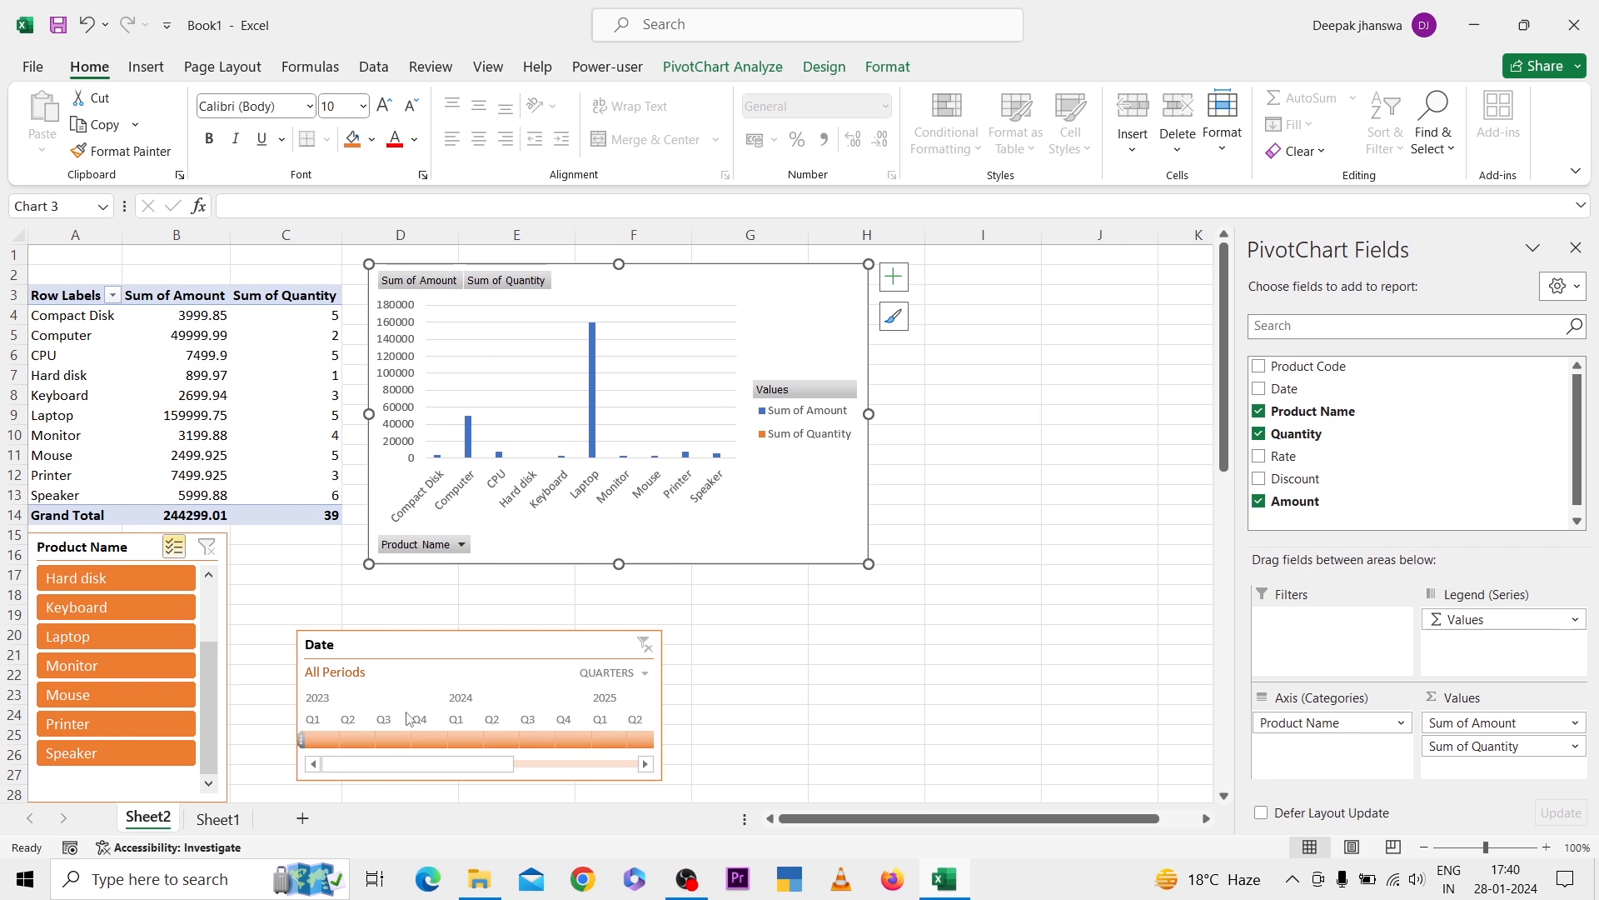
# - Filter the Date timeline to Q4 2023 and remove Quantity from the PivotChart's values
pyautogui.click(420, 742)
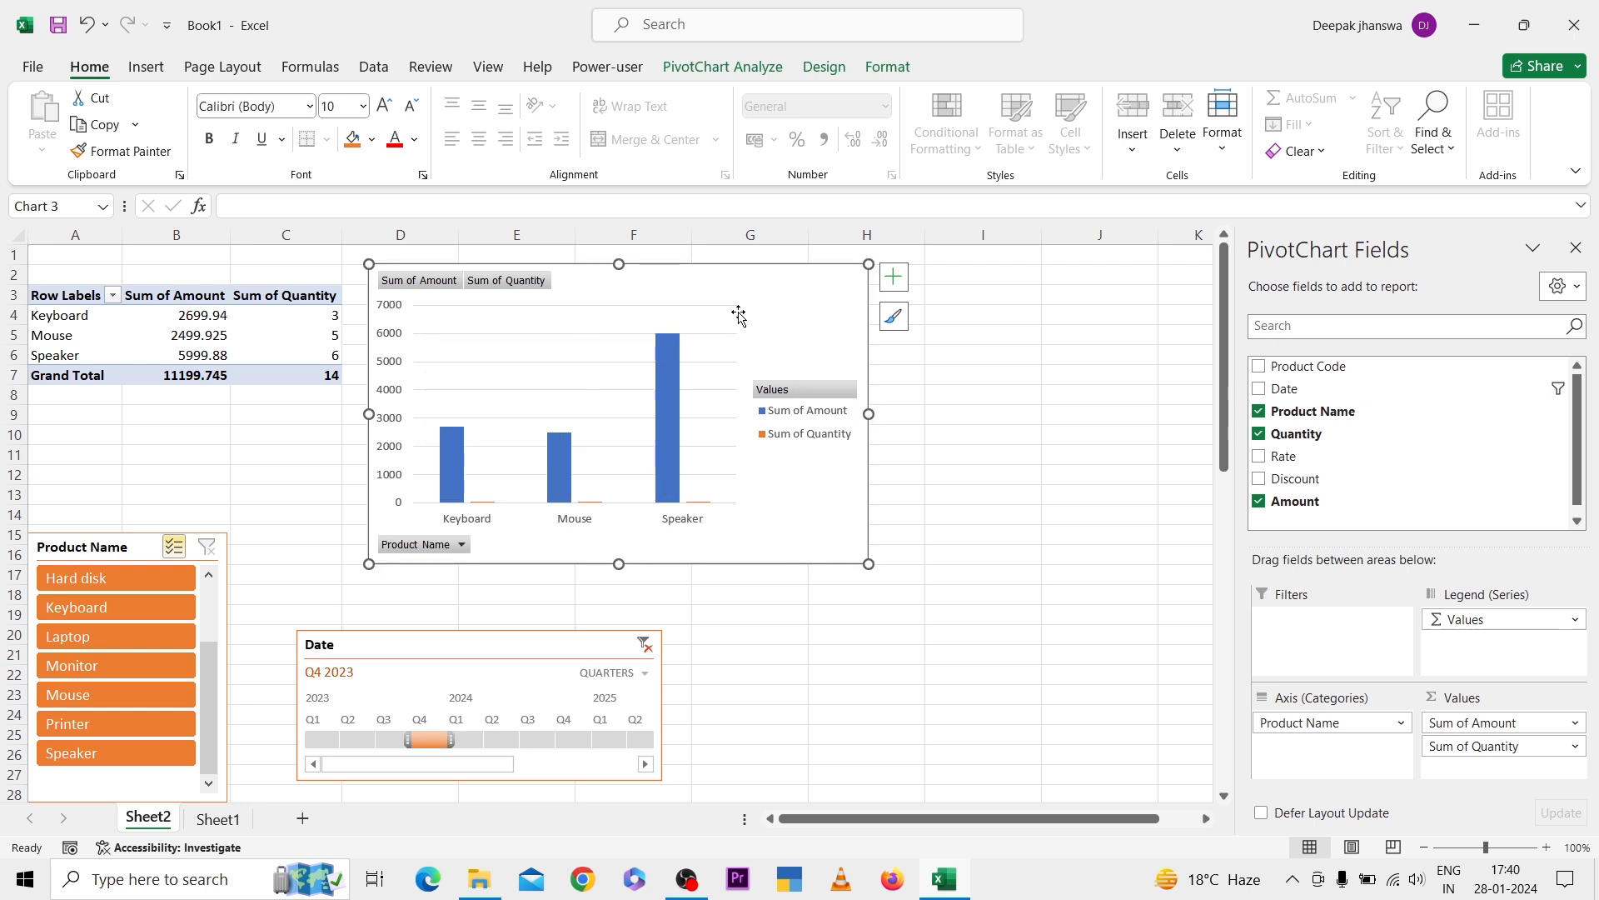
pyautogui.click(1260, 434)
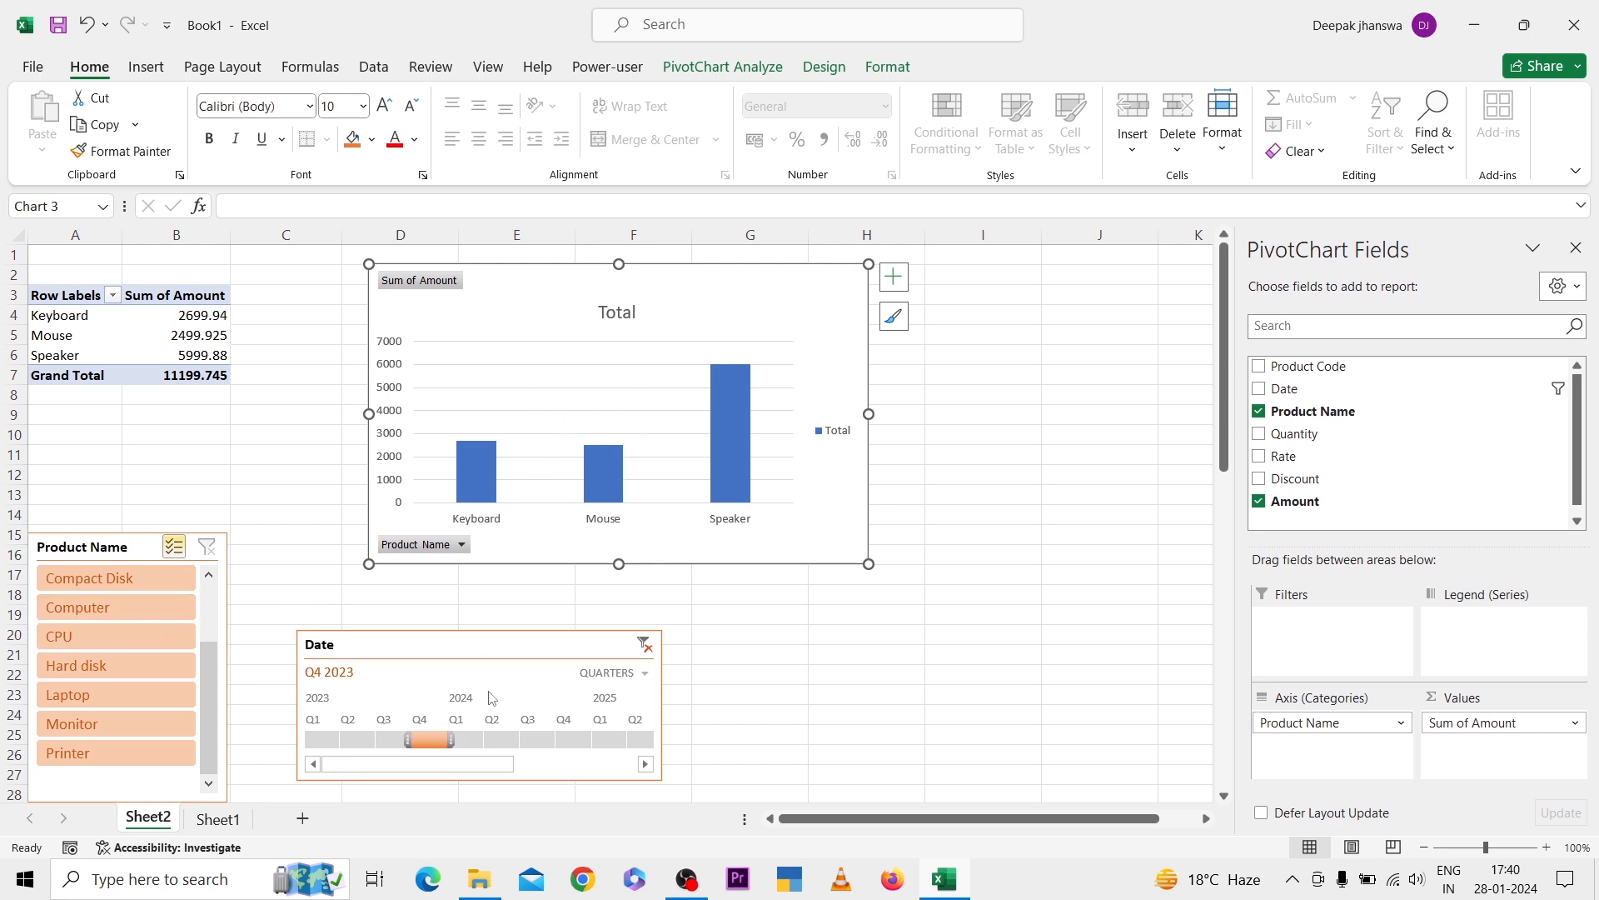
# - Set the Date timeline to Q1 2024 and keep only Hard disk, Laptop, Monitor and Printer selected in the Product Name slicer
pyautogui.click(467, 737)
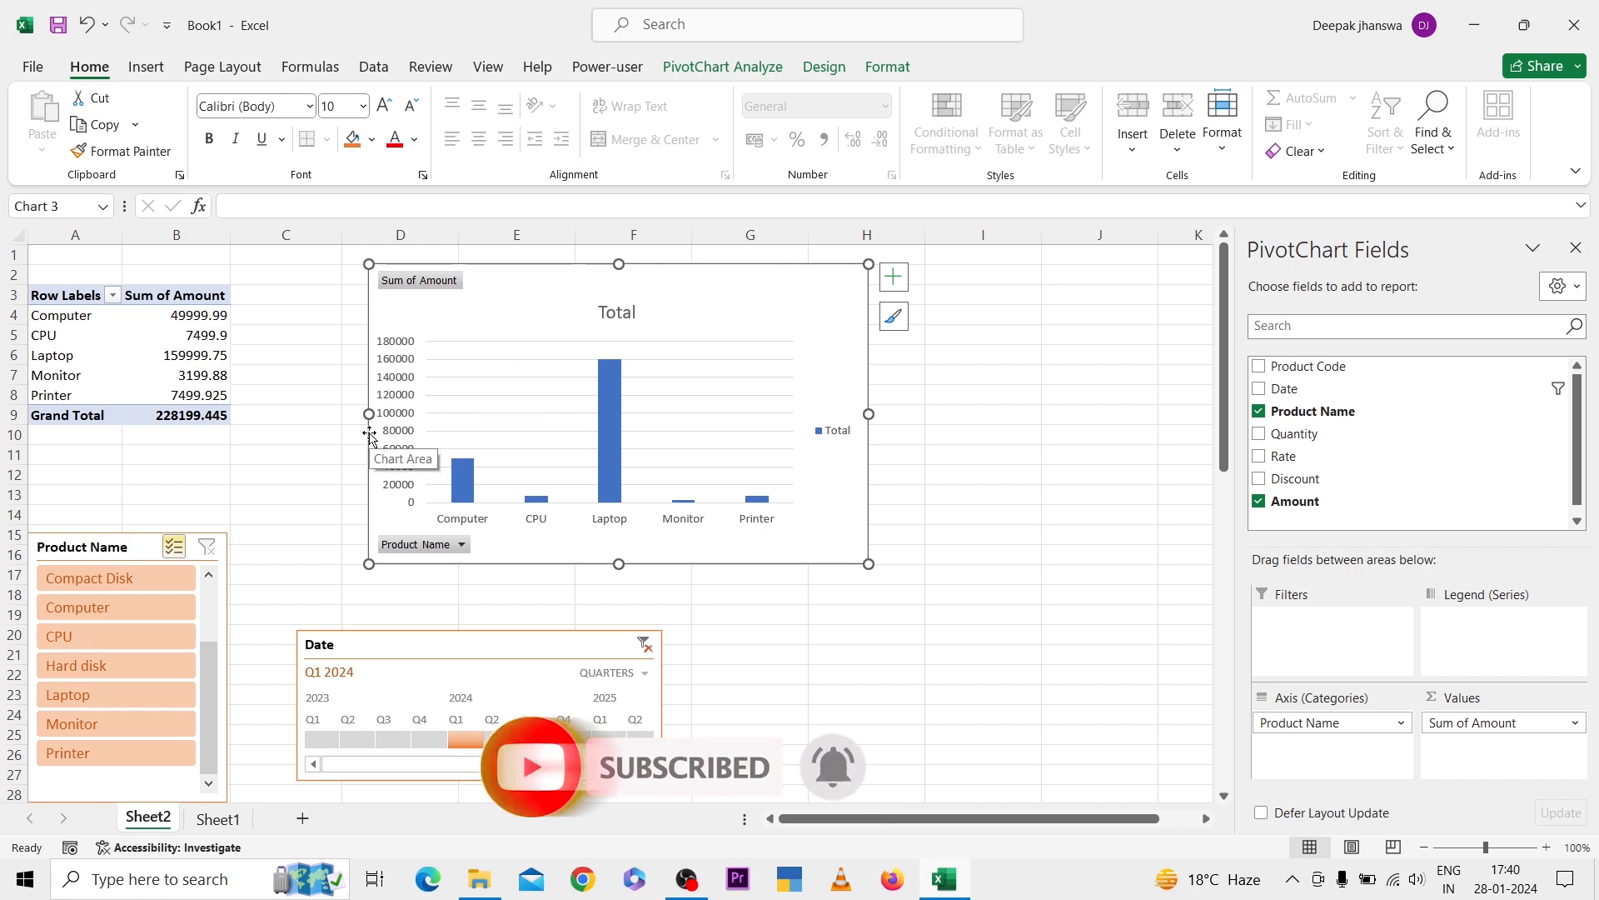
pyautogui.click(139, 605)
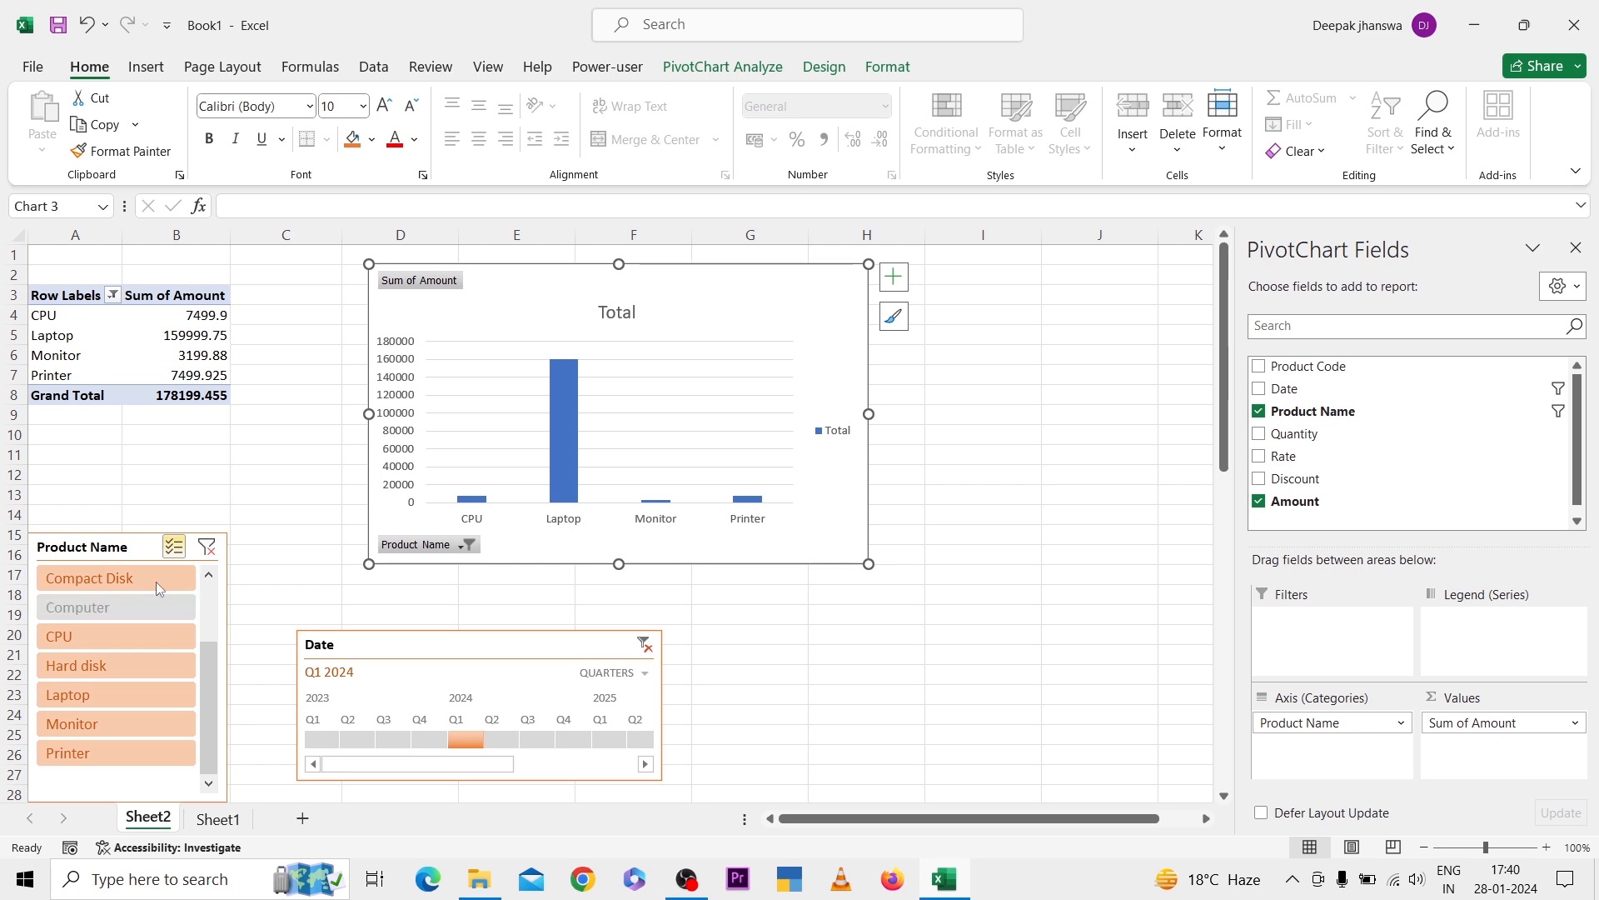
pyautogui.click(208, 551)
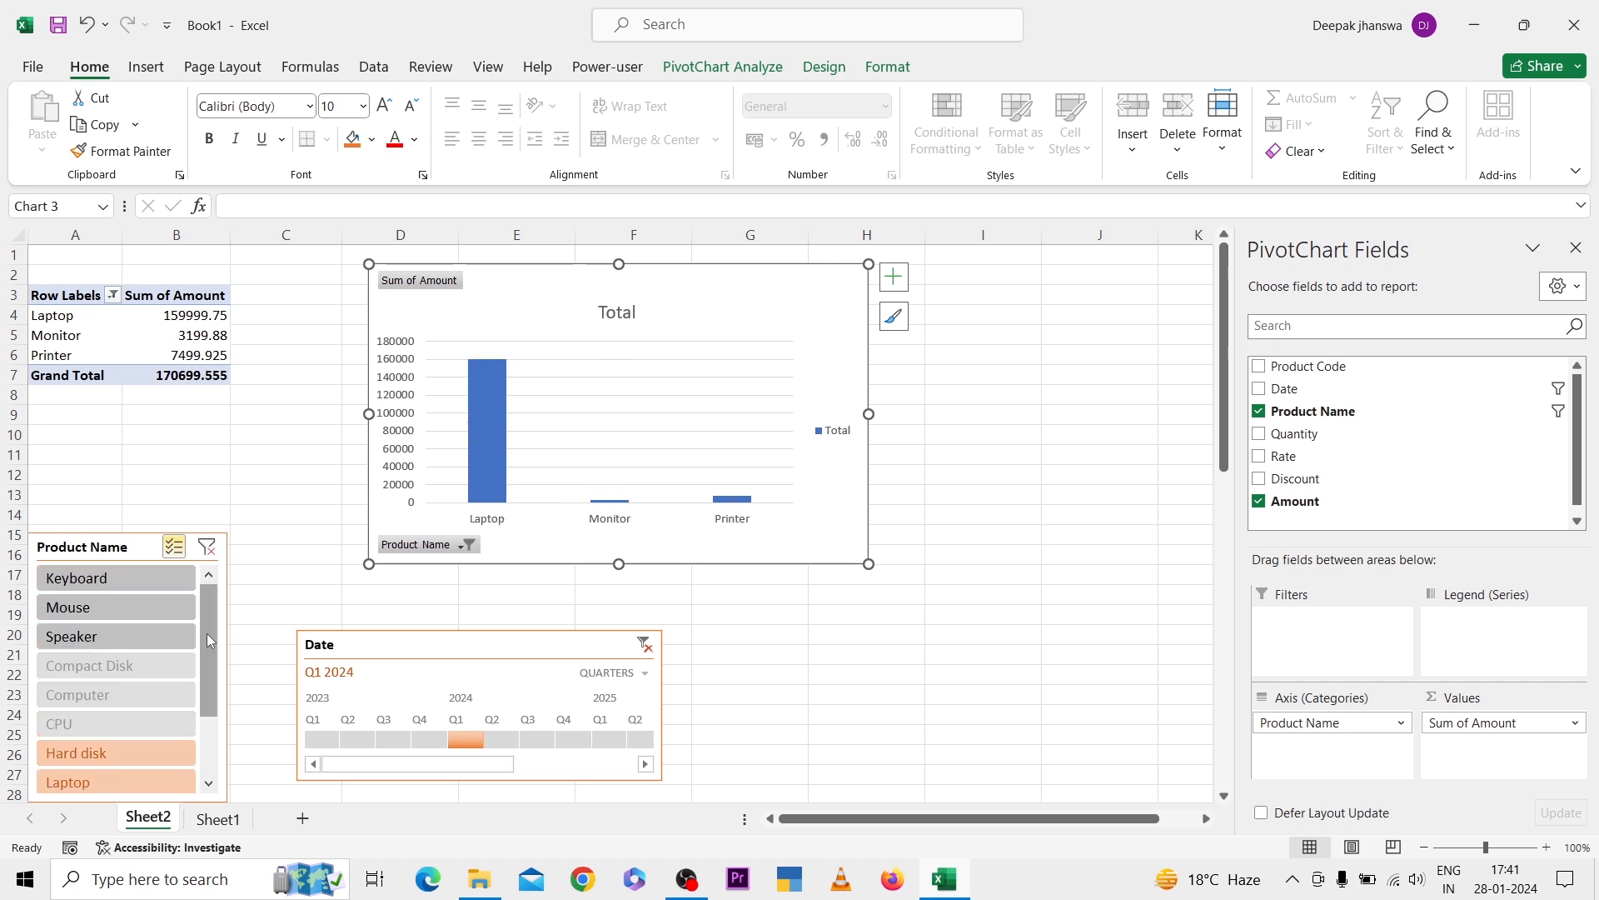
pyautogui.moveTo(207, 637); pyautogui.dragTo(208, 702)
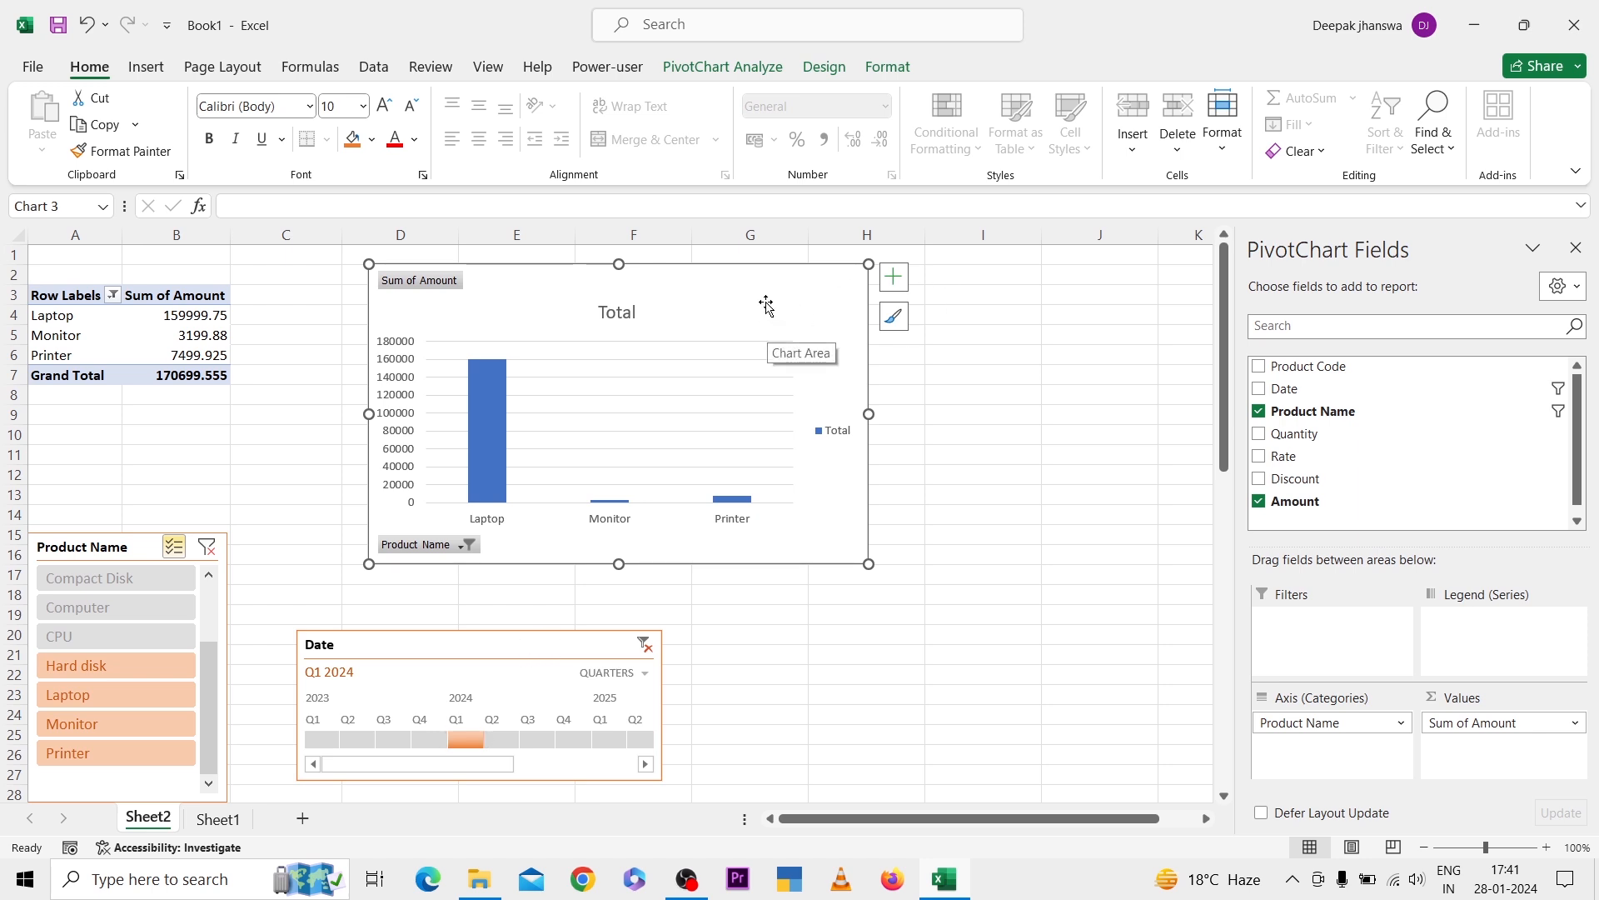
# - Add a data table beneath the column PivotChart
pyautogui.click(894, 280)
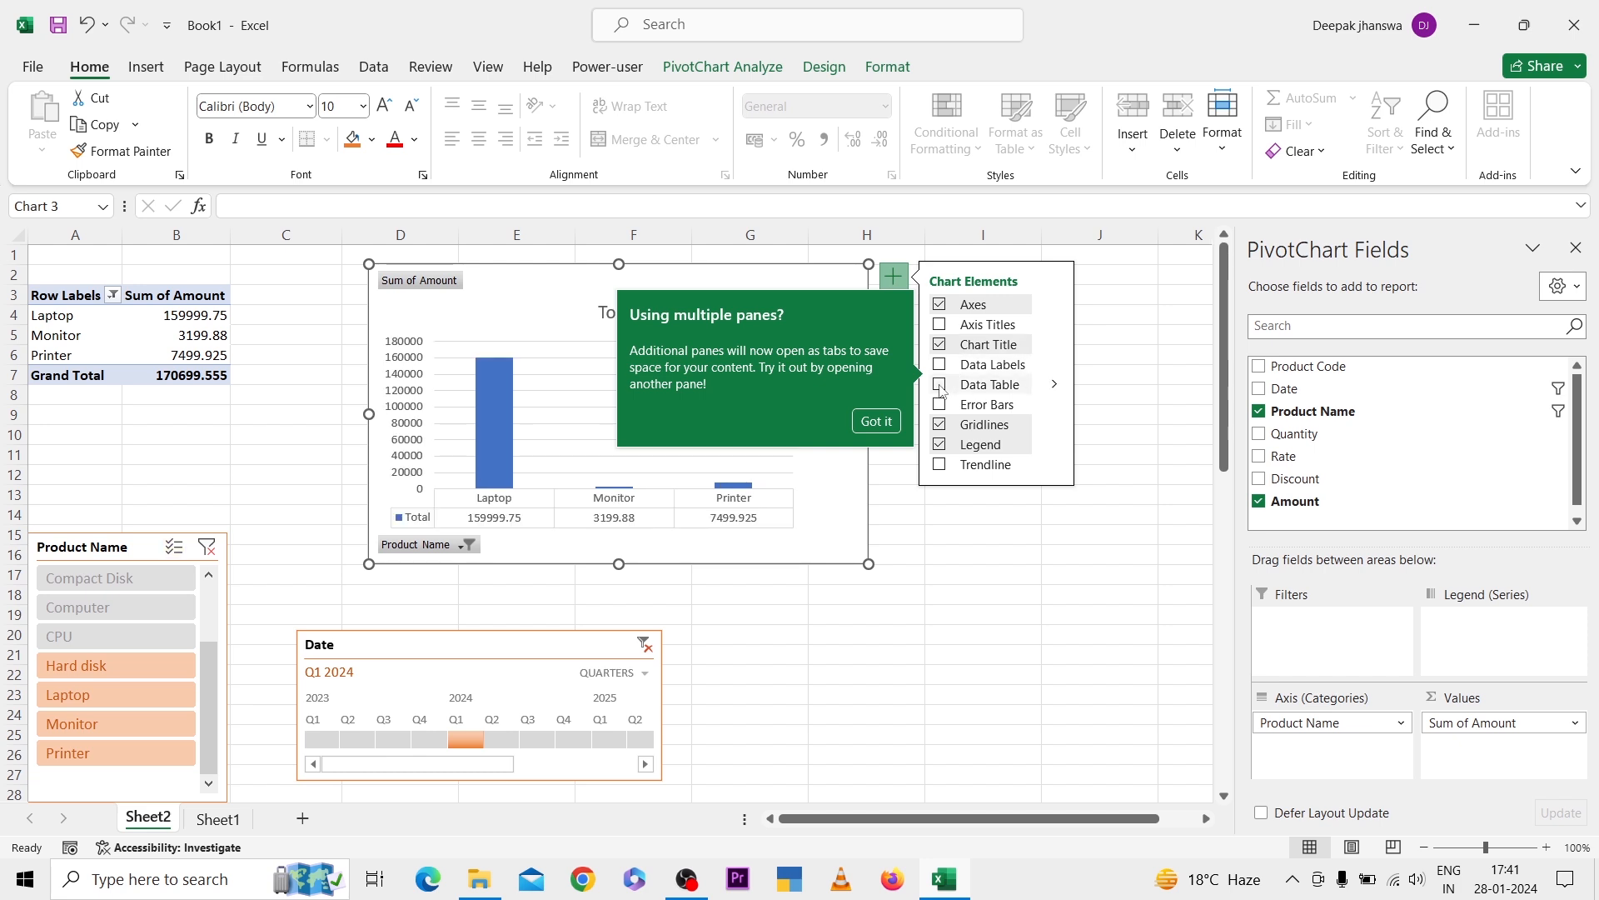
pyautogui.click(940, 385)
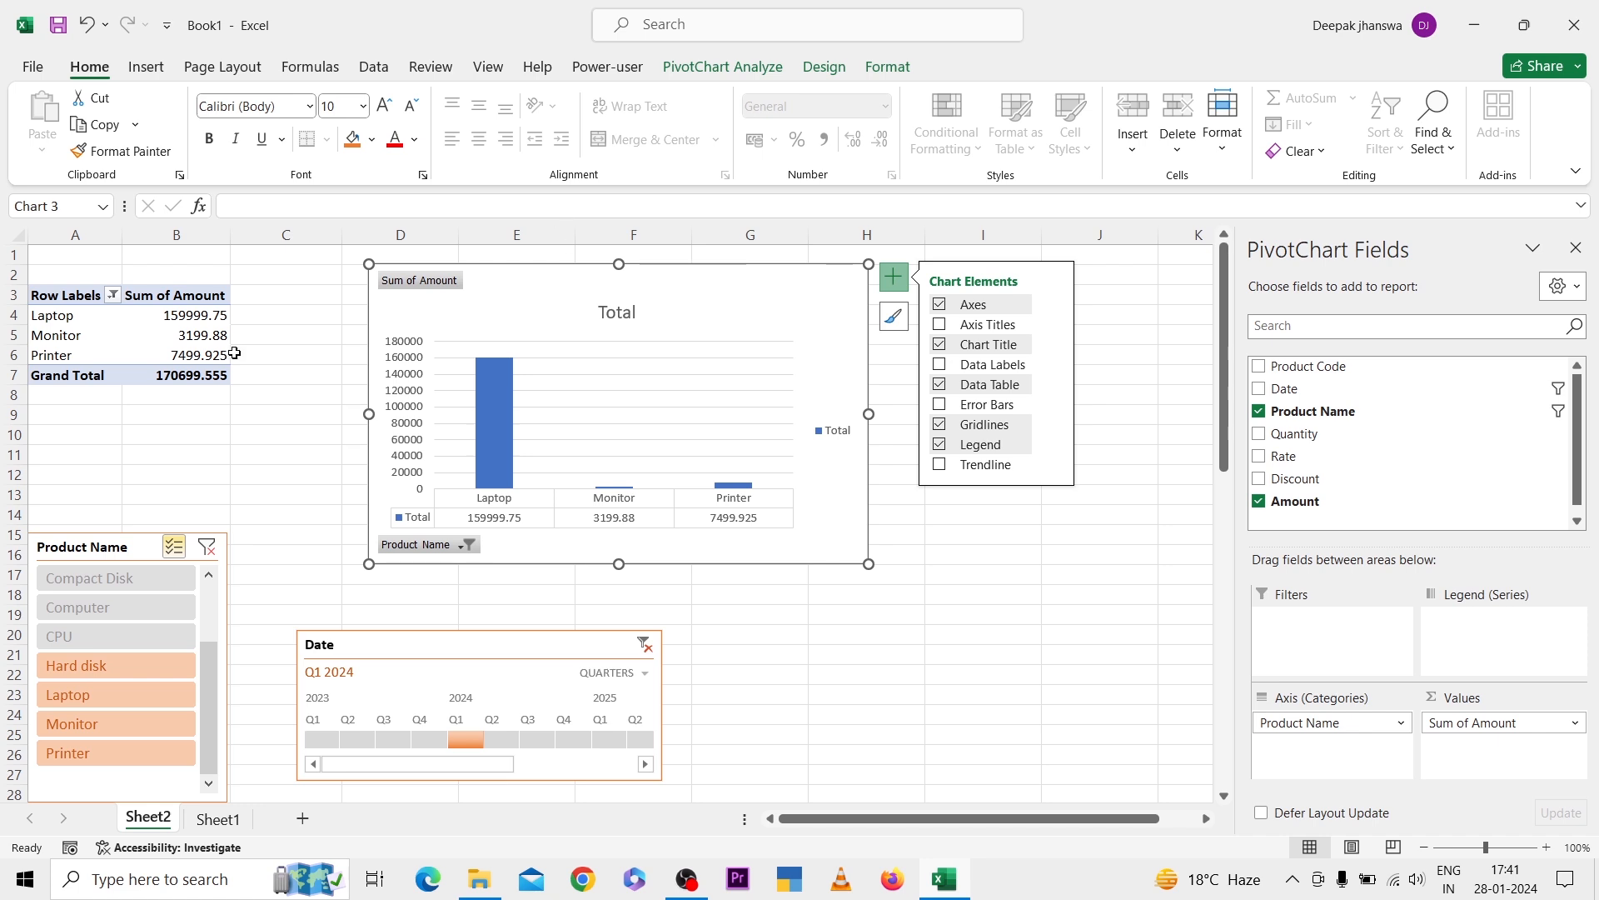
# - Insert a pie PivotChart from the same PivotTable and move it to the free area beside the Date timeline
pyautogui.click(177, 344)
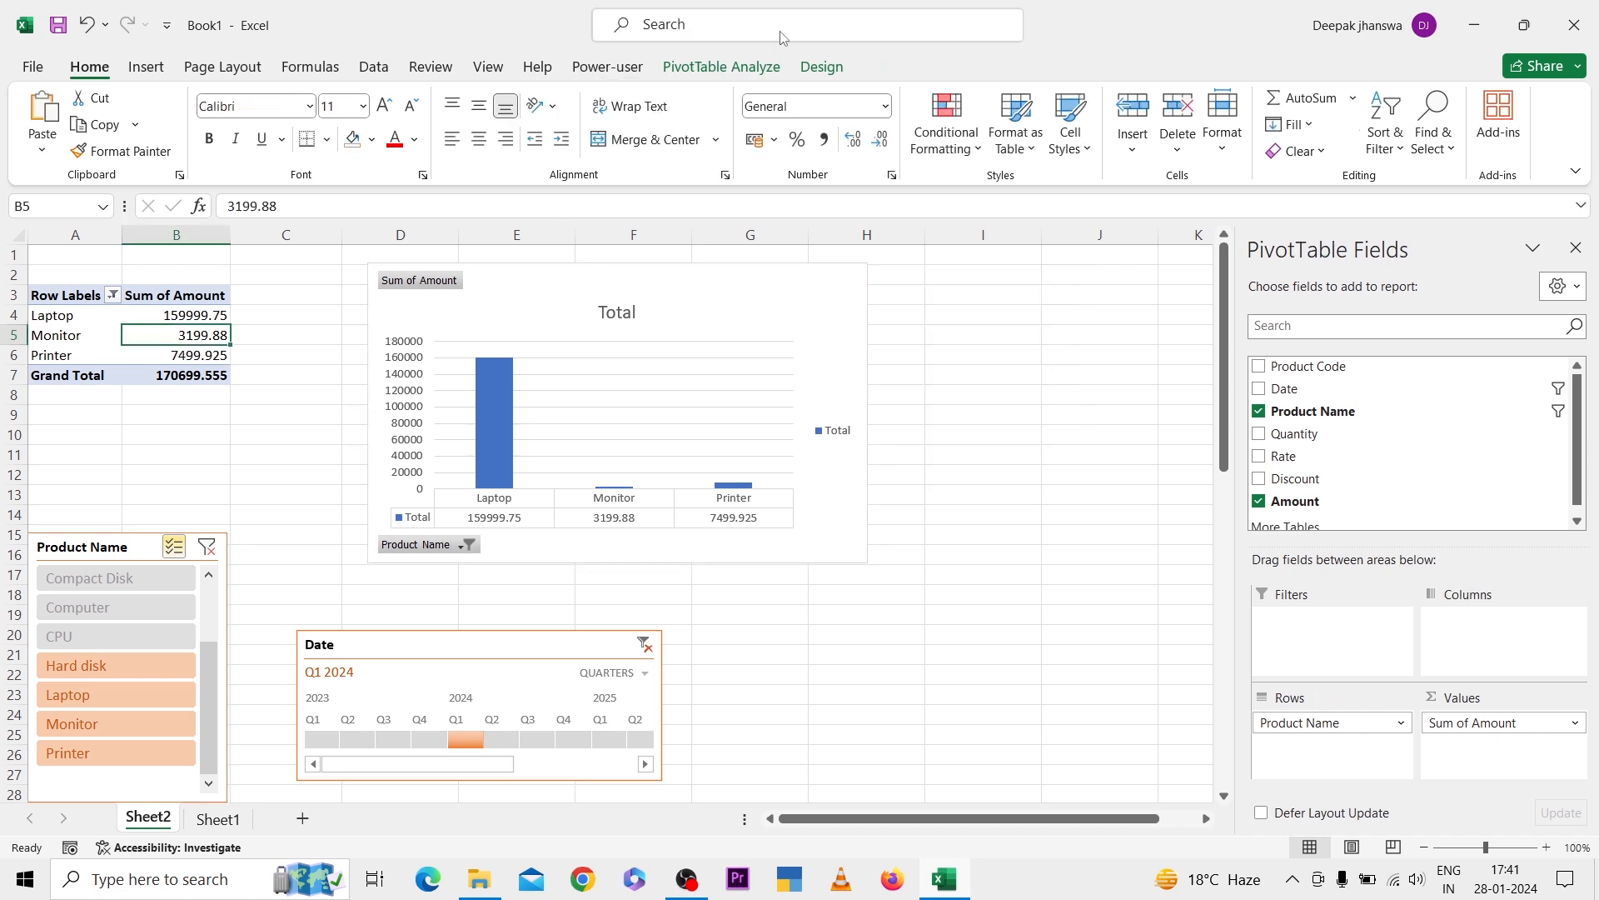
pyautogui.click(744, 72)
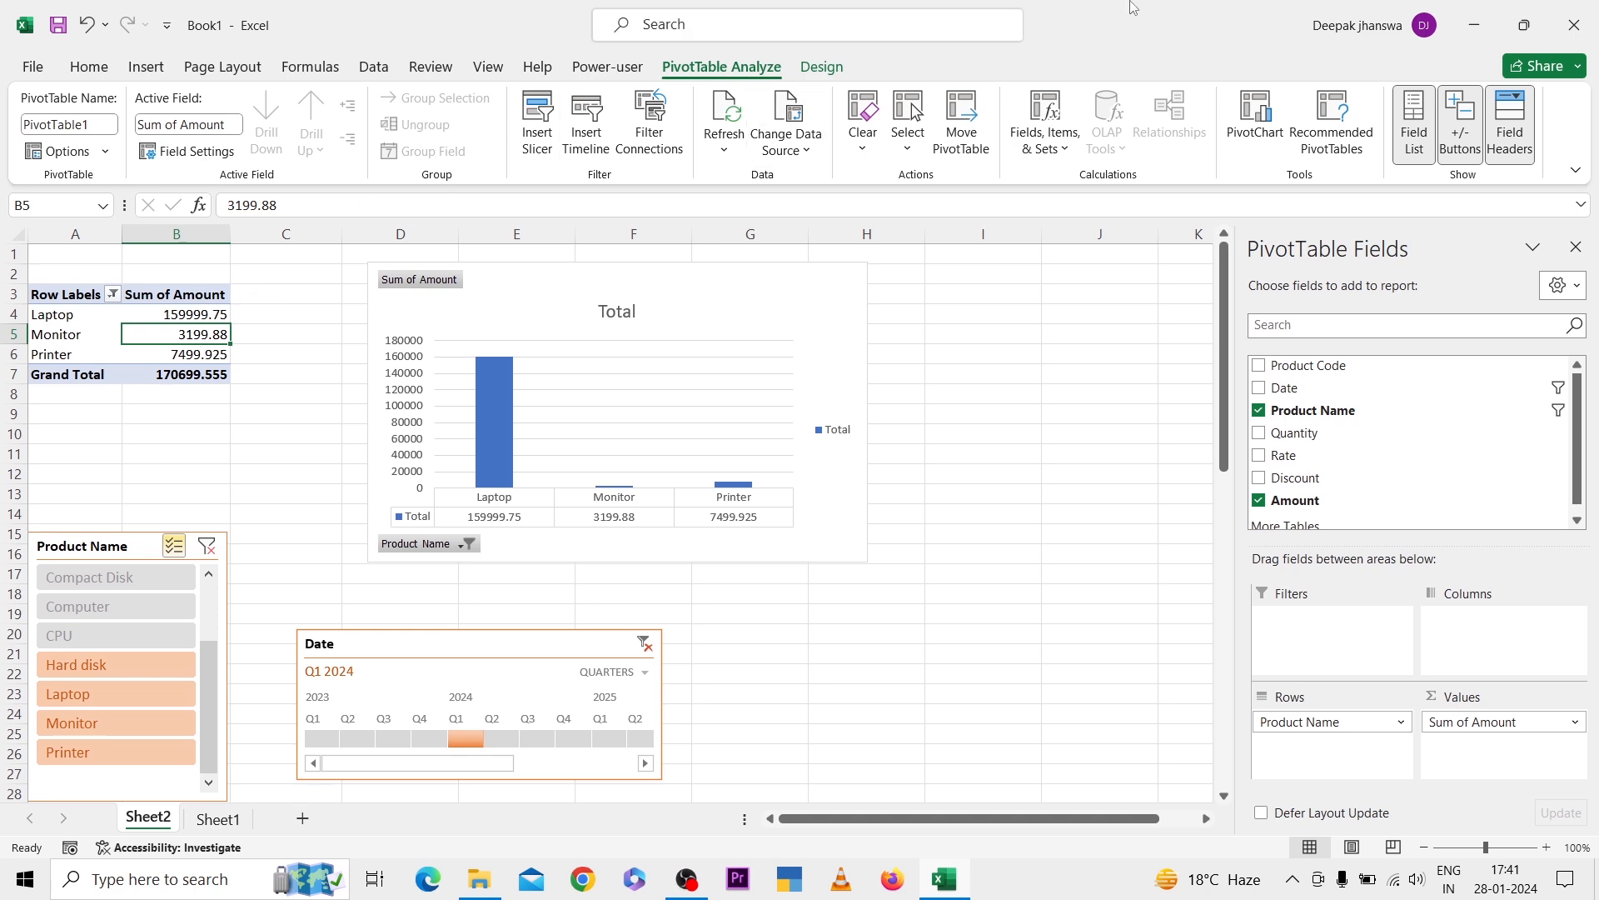
pyautogui.click(1258, 121)
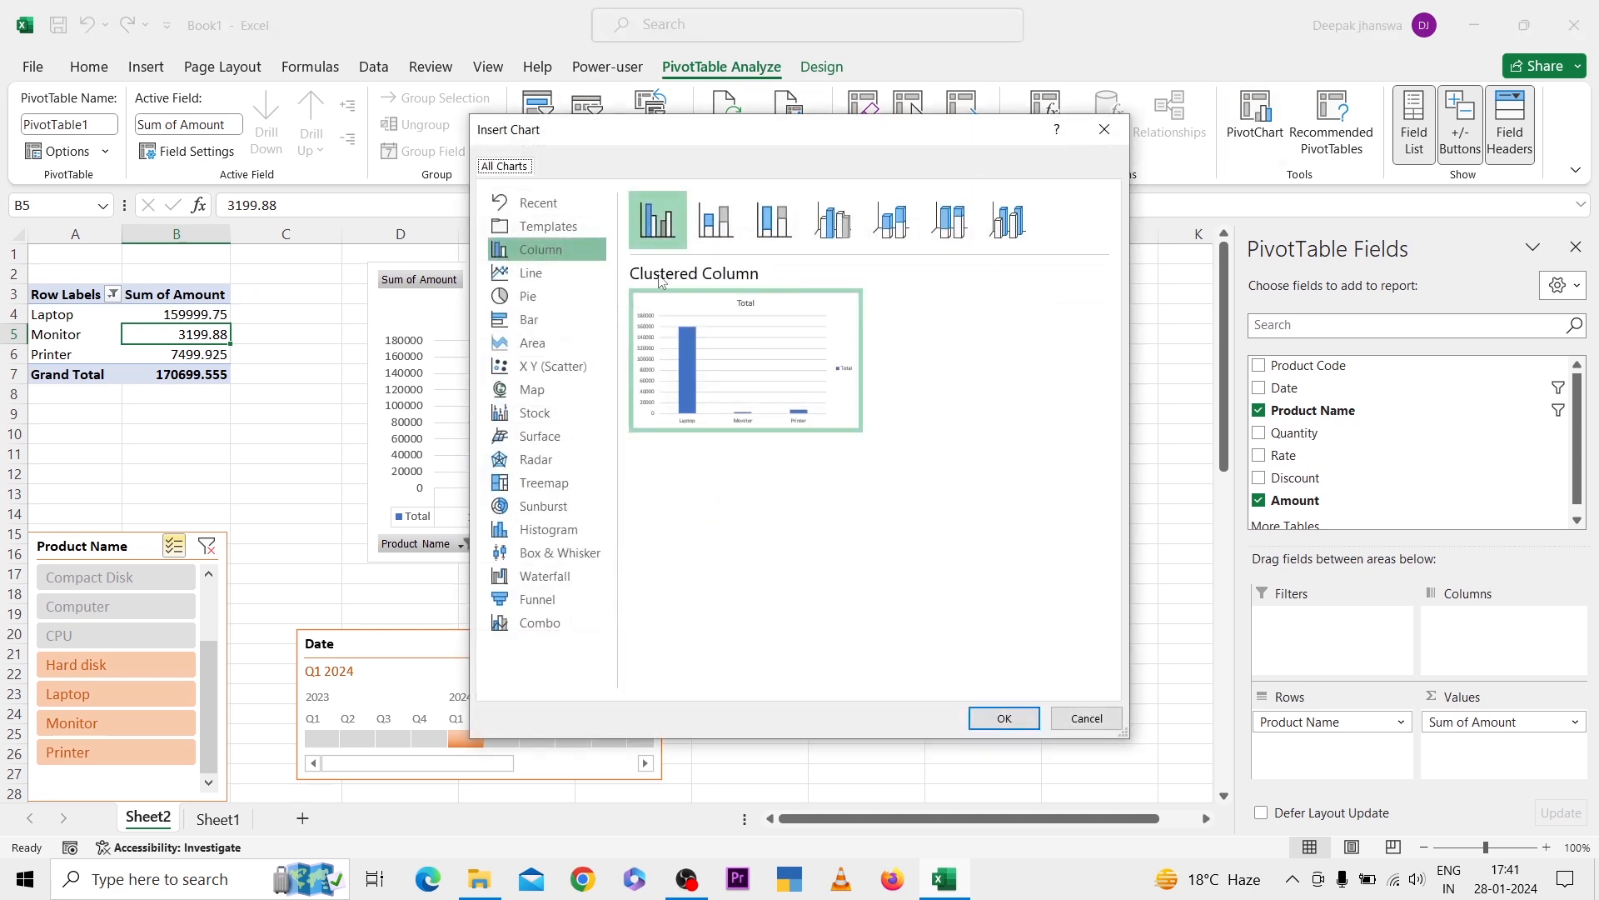
pyautogui.click(535, 297)
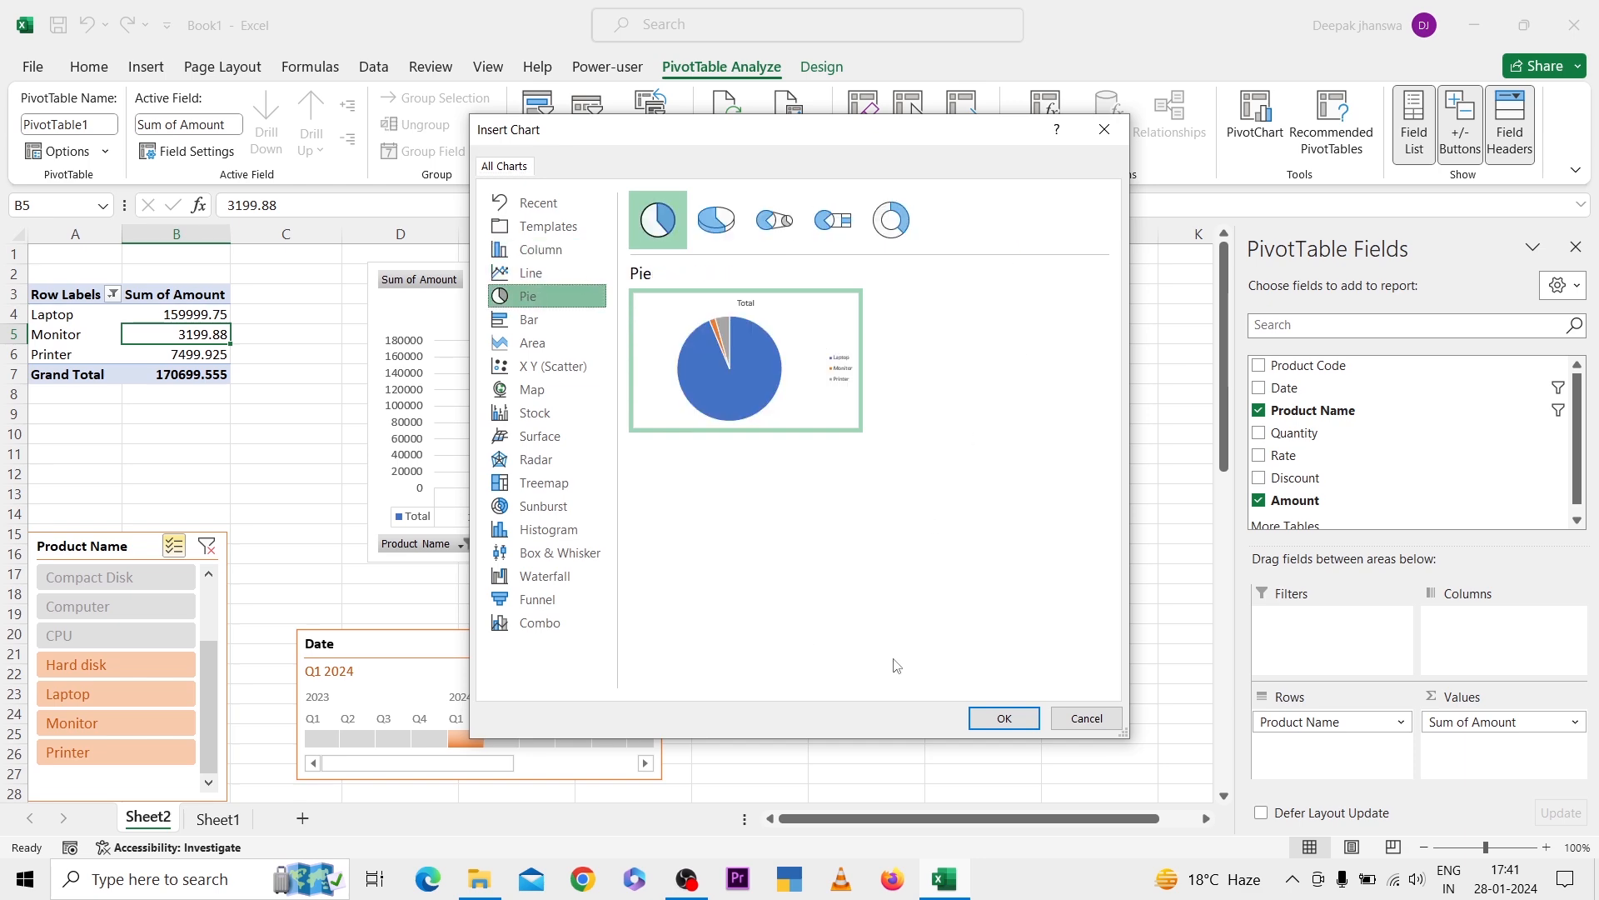
pyautogui.click(1002, 718)
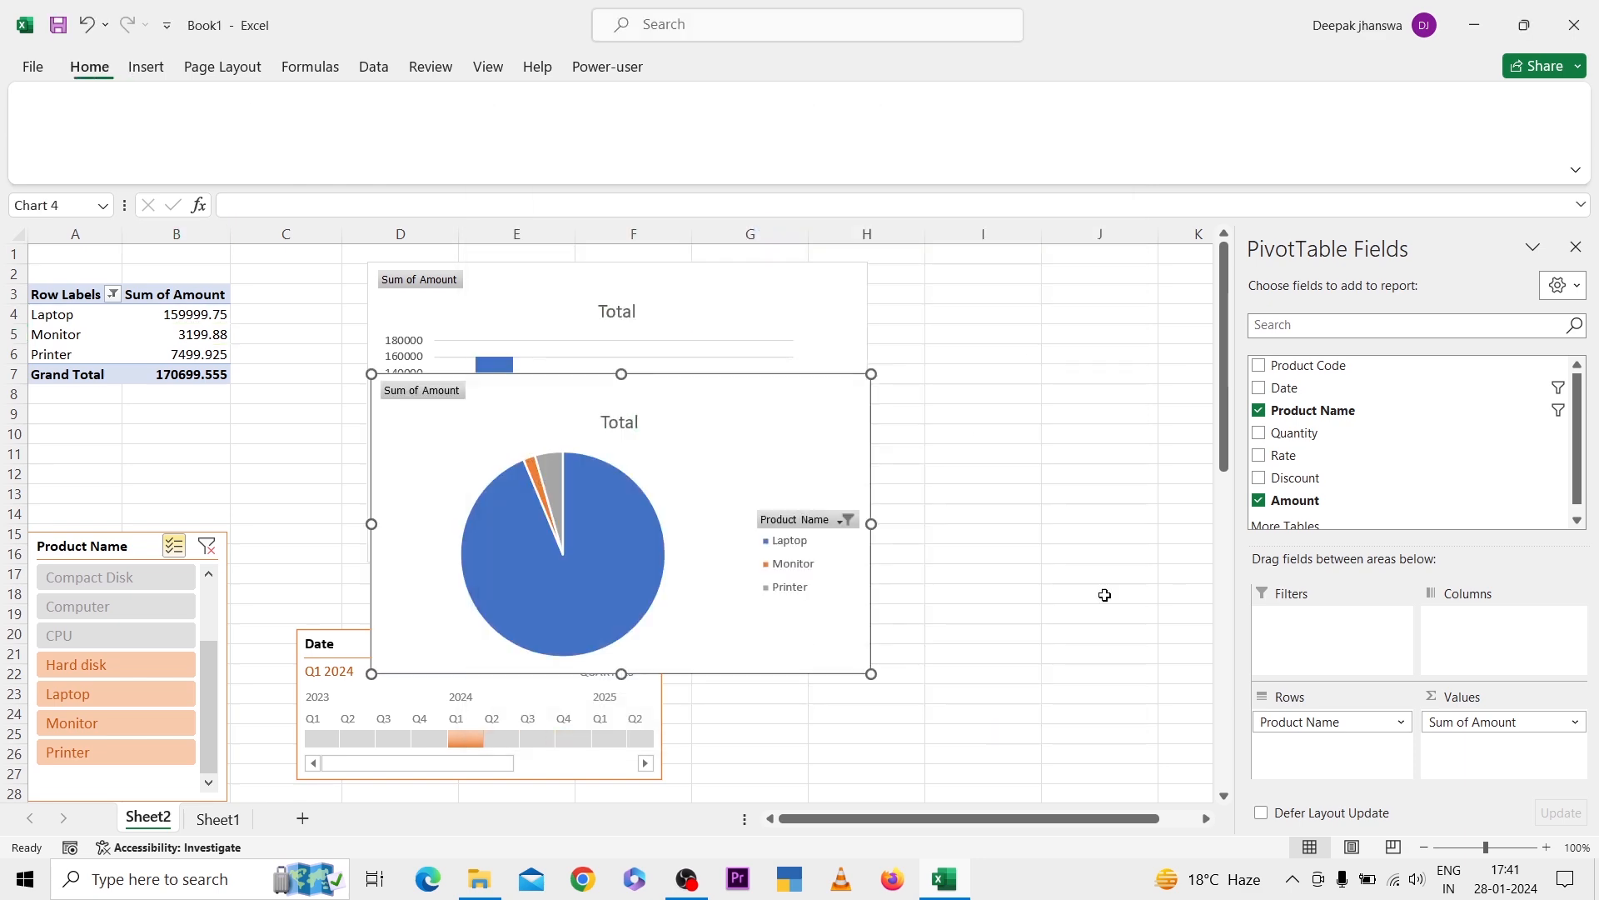
pyautogui.moveTo(778, 397); pyautogui.dragTo(1092, 537)
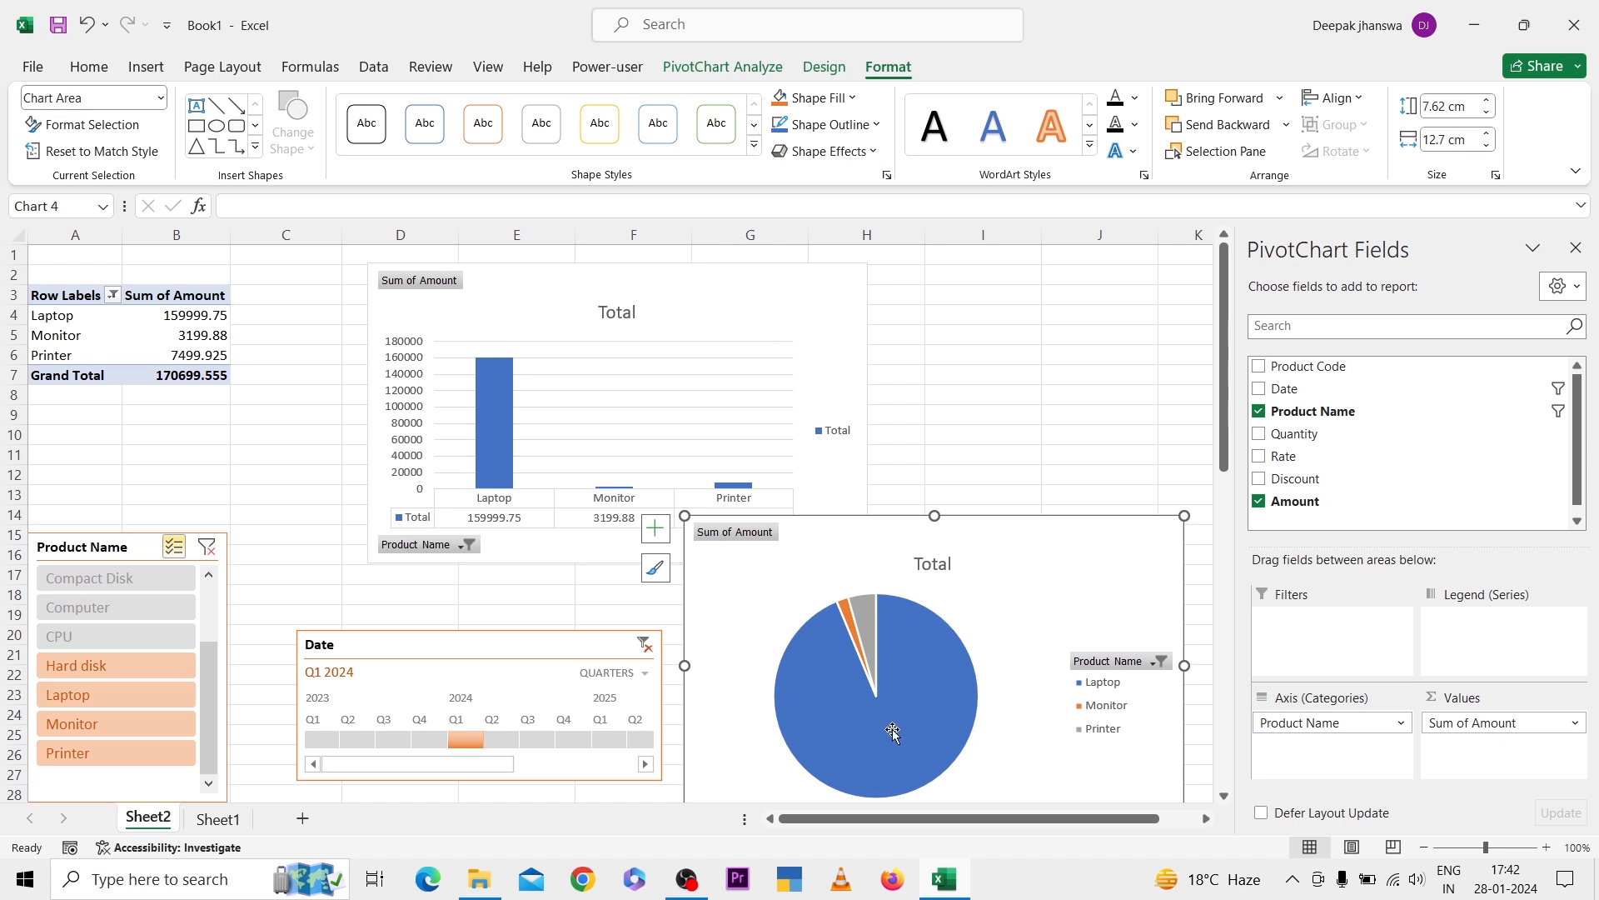
# - Apply the first quick layout, with product names and percentages, to the pie chart and separate its Printer label from the Monitor label
pyautogui.click(722, 67)
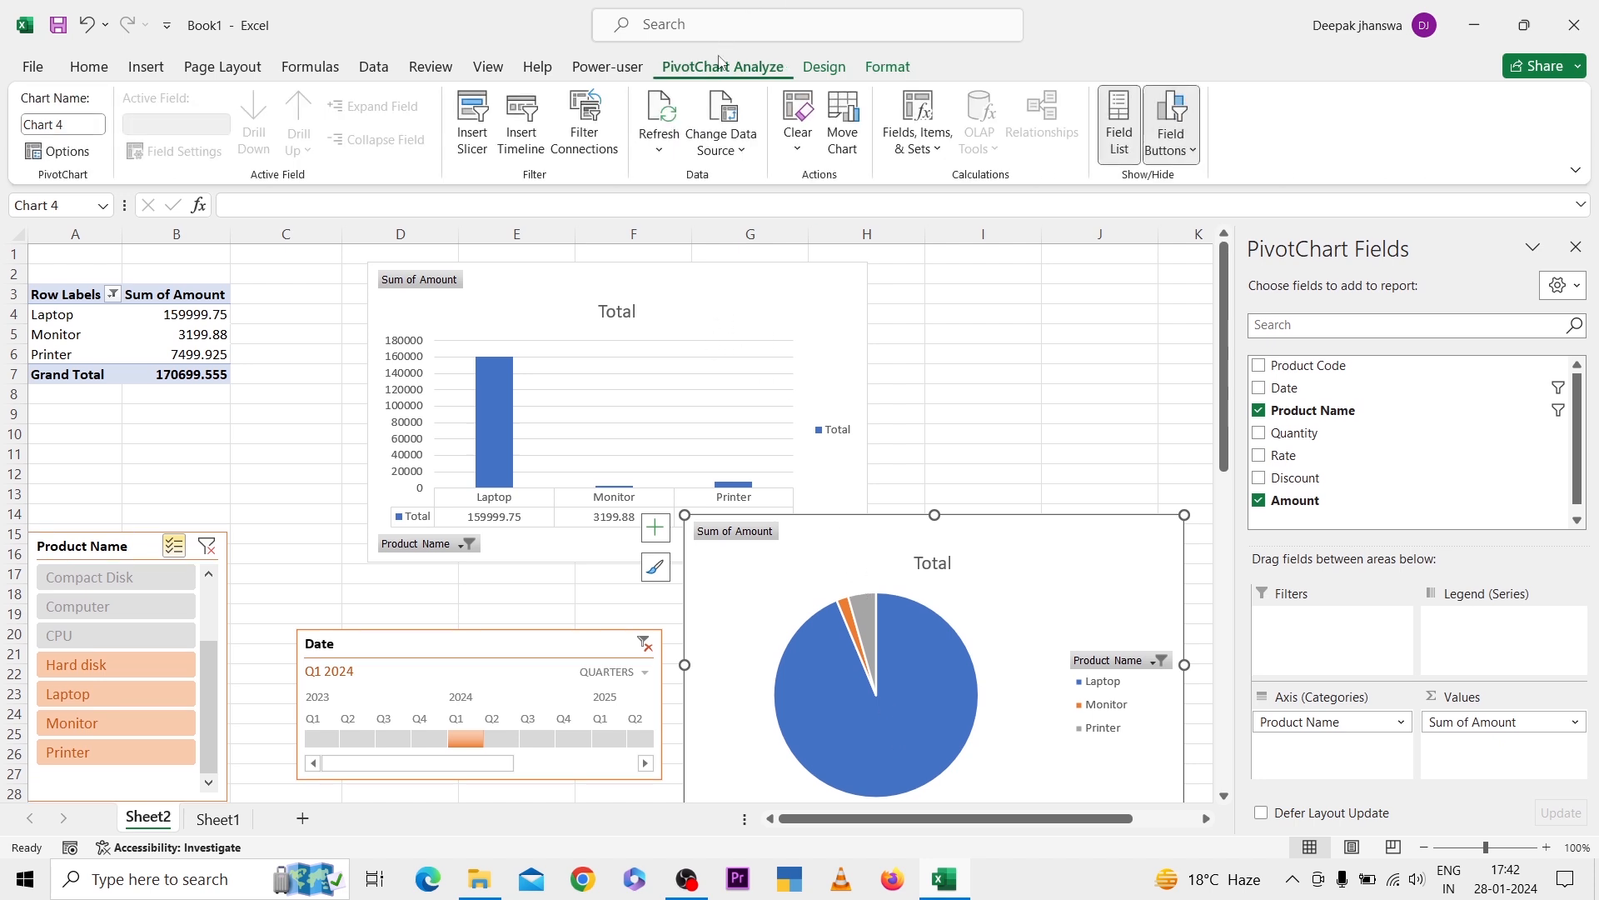
pyautogui.click(824, 70)
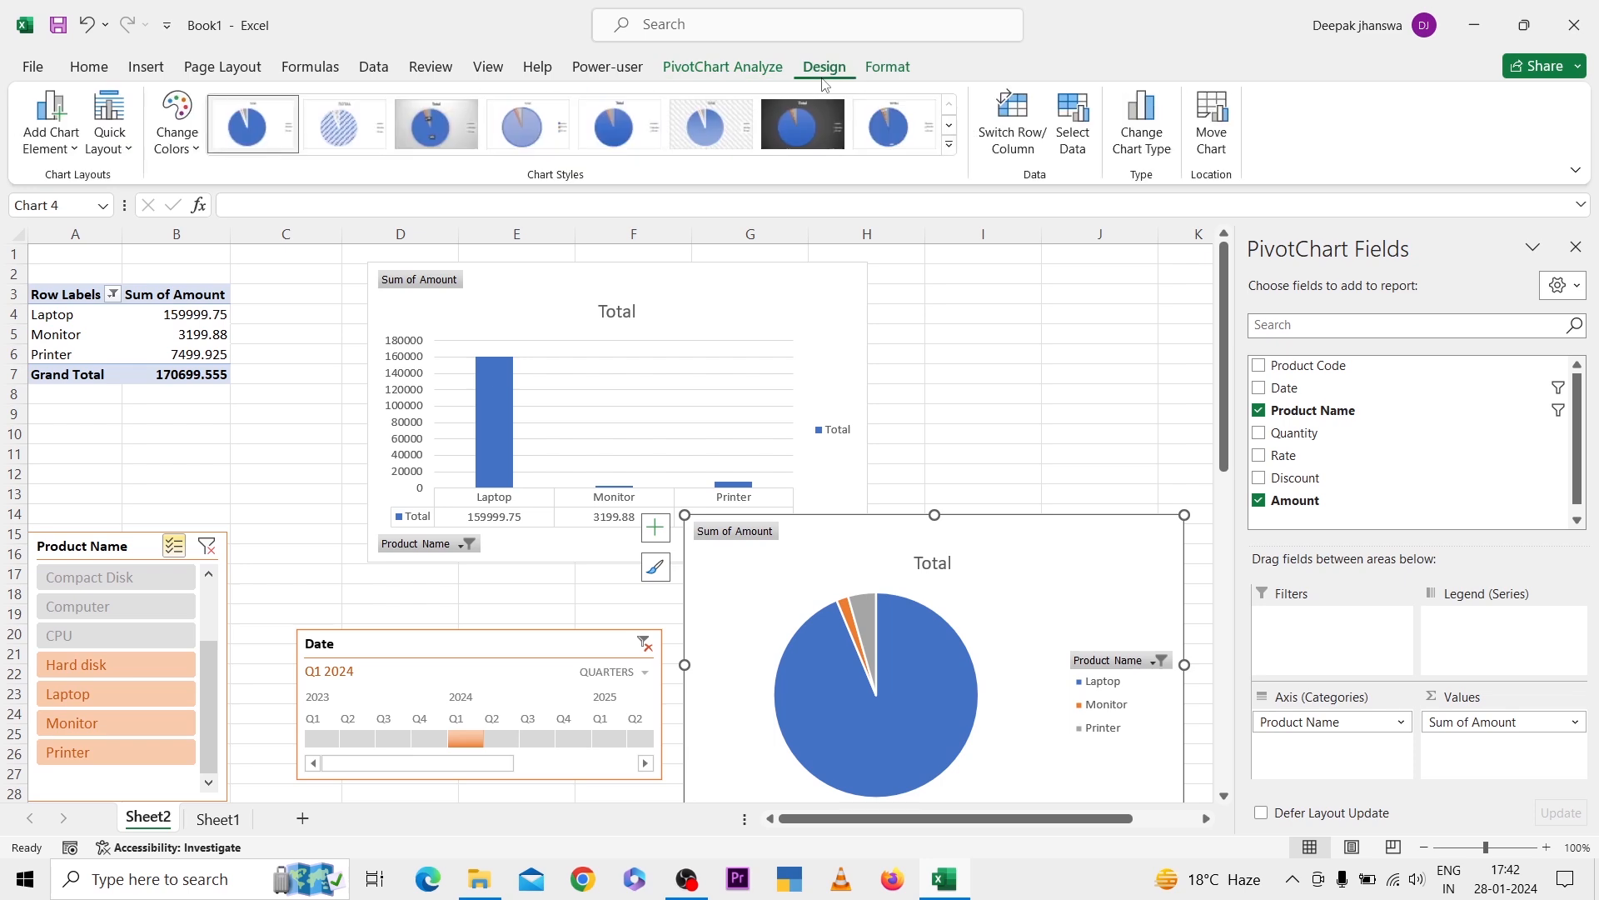
pyautogui.click(104, 143)
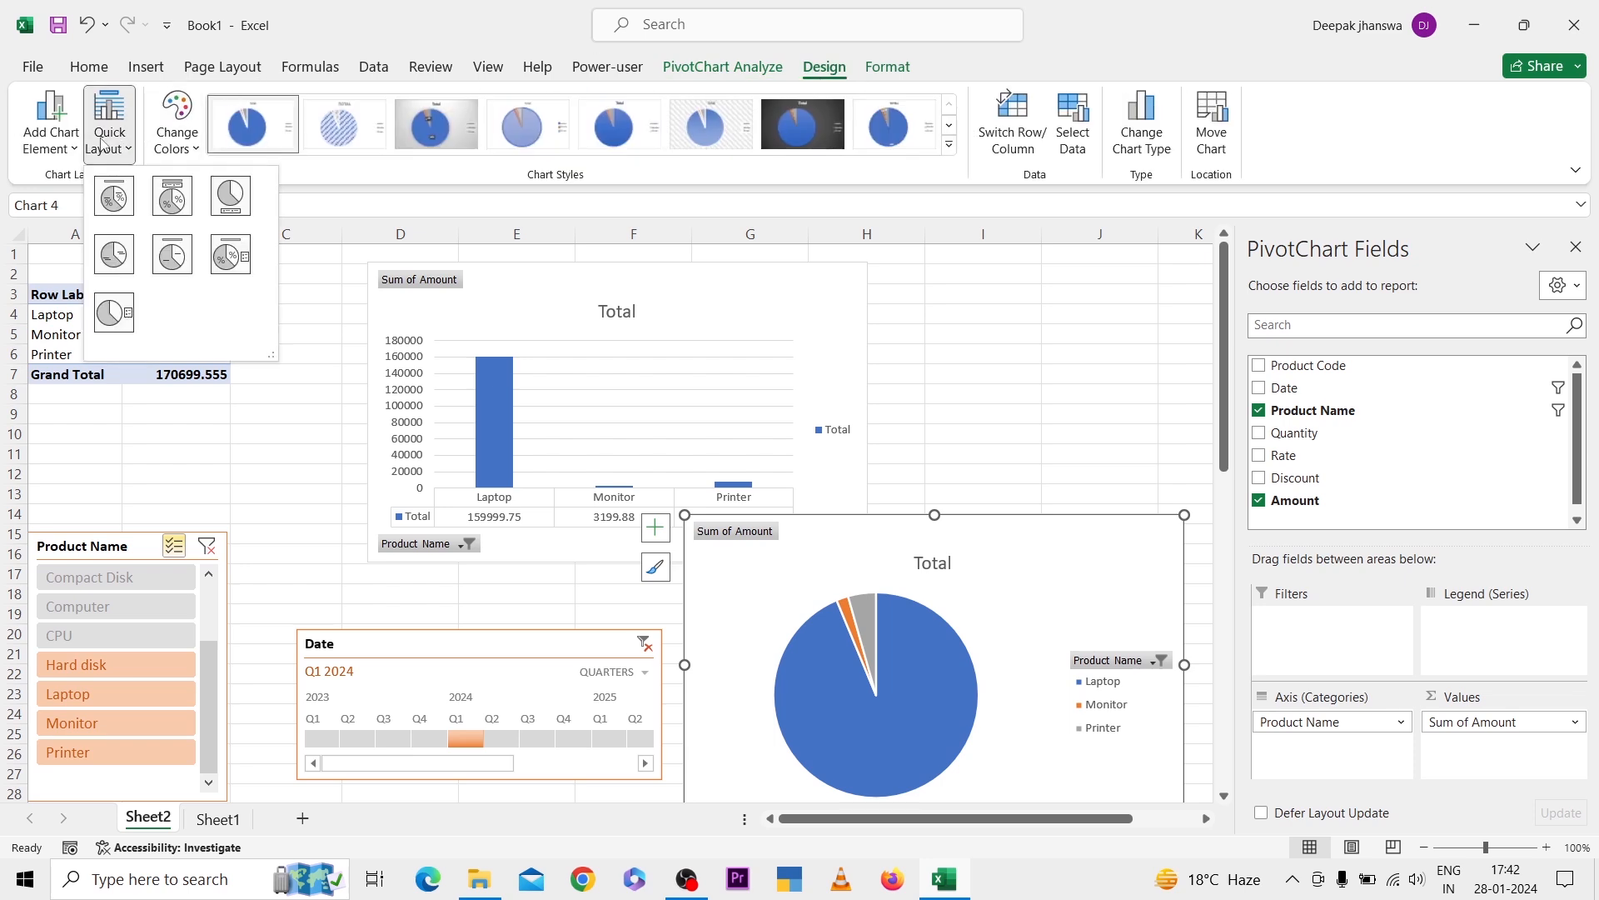
pyautogui.click(116, 198)
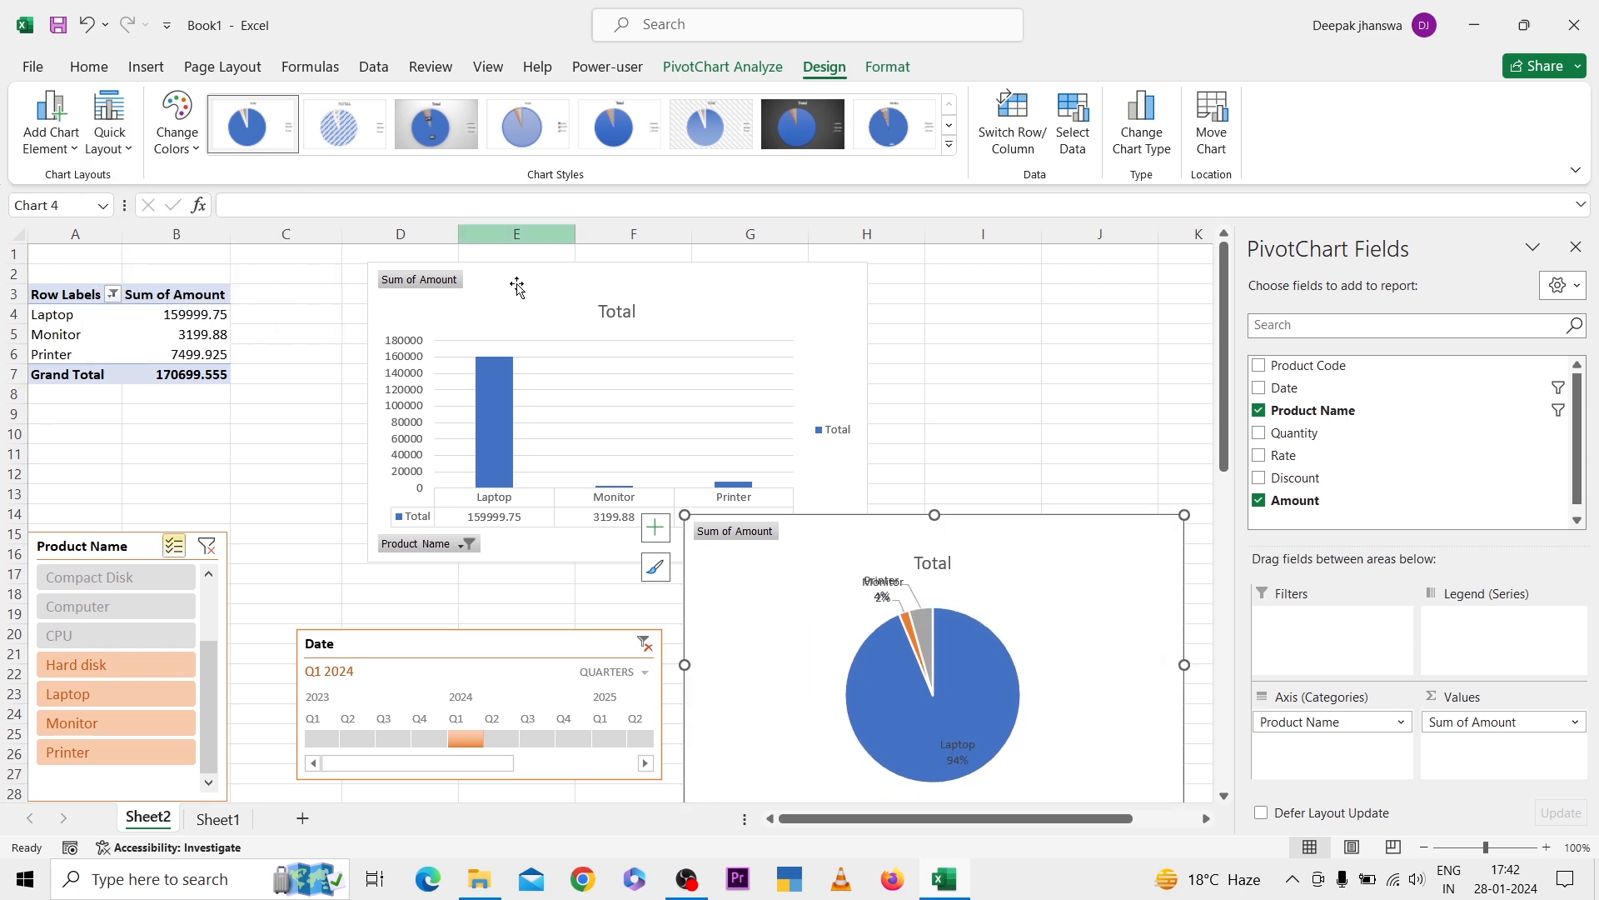
pyautogui.click(899, 589)
pyautogui.moveTo(899, 589); pyautogui.dragTo(797, 618)
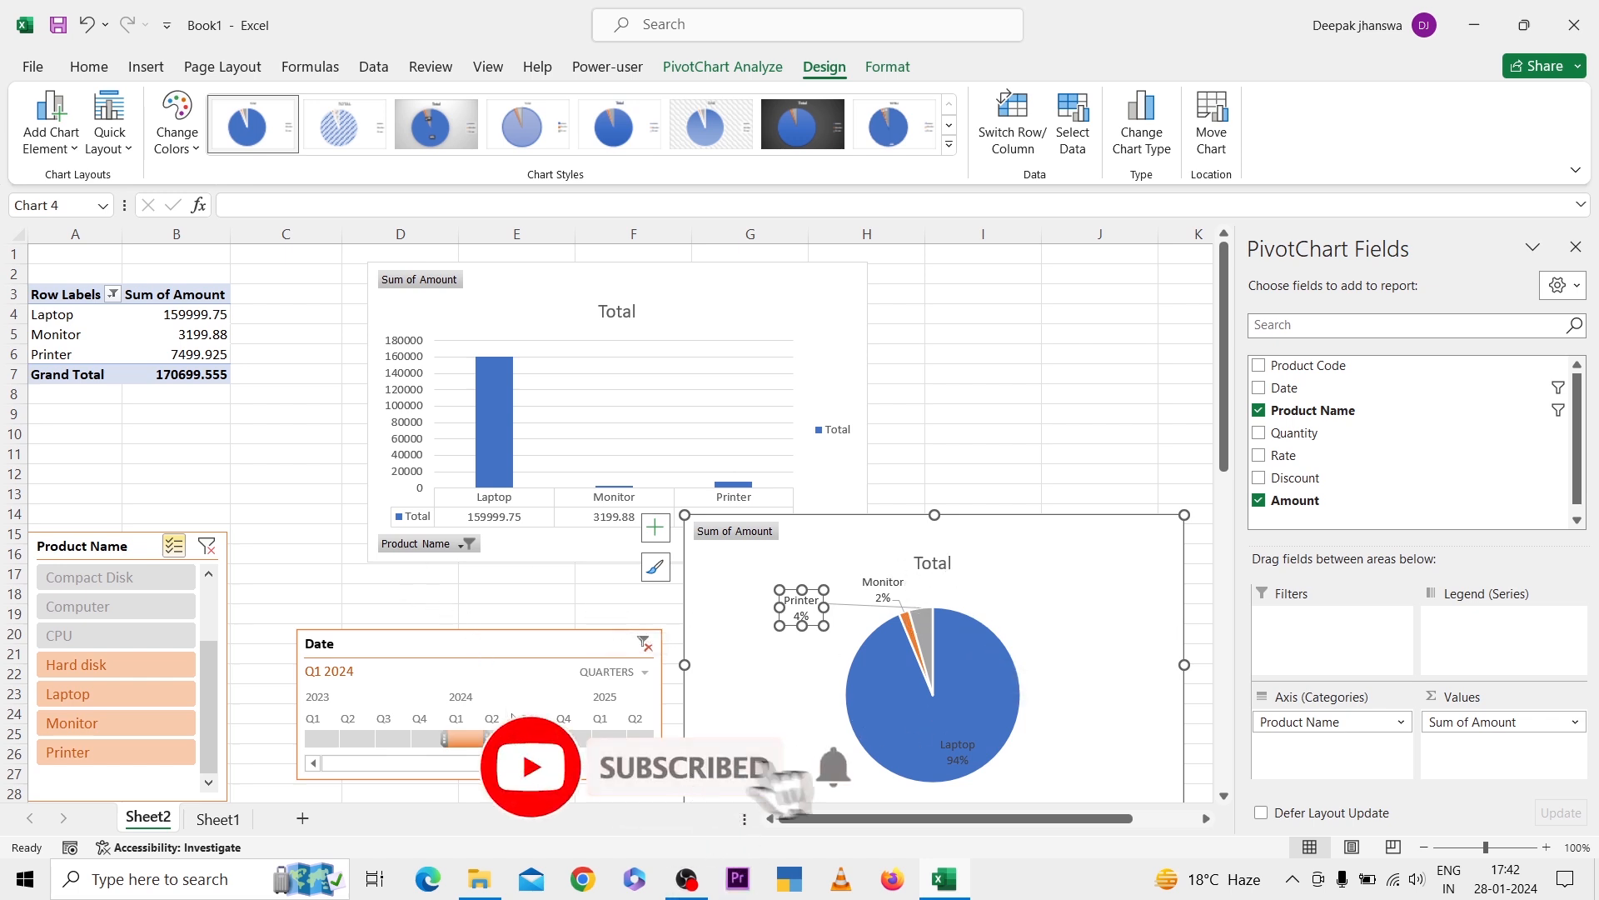
# - Clear the Product Name slicer's filter and set the Date timeline to Q4 2023
pyautogui.click(500, 738)
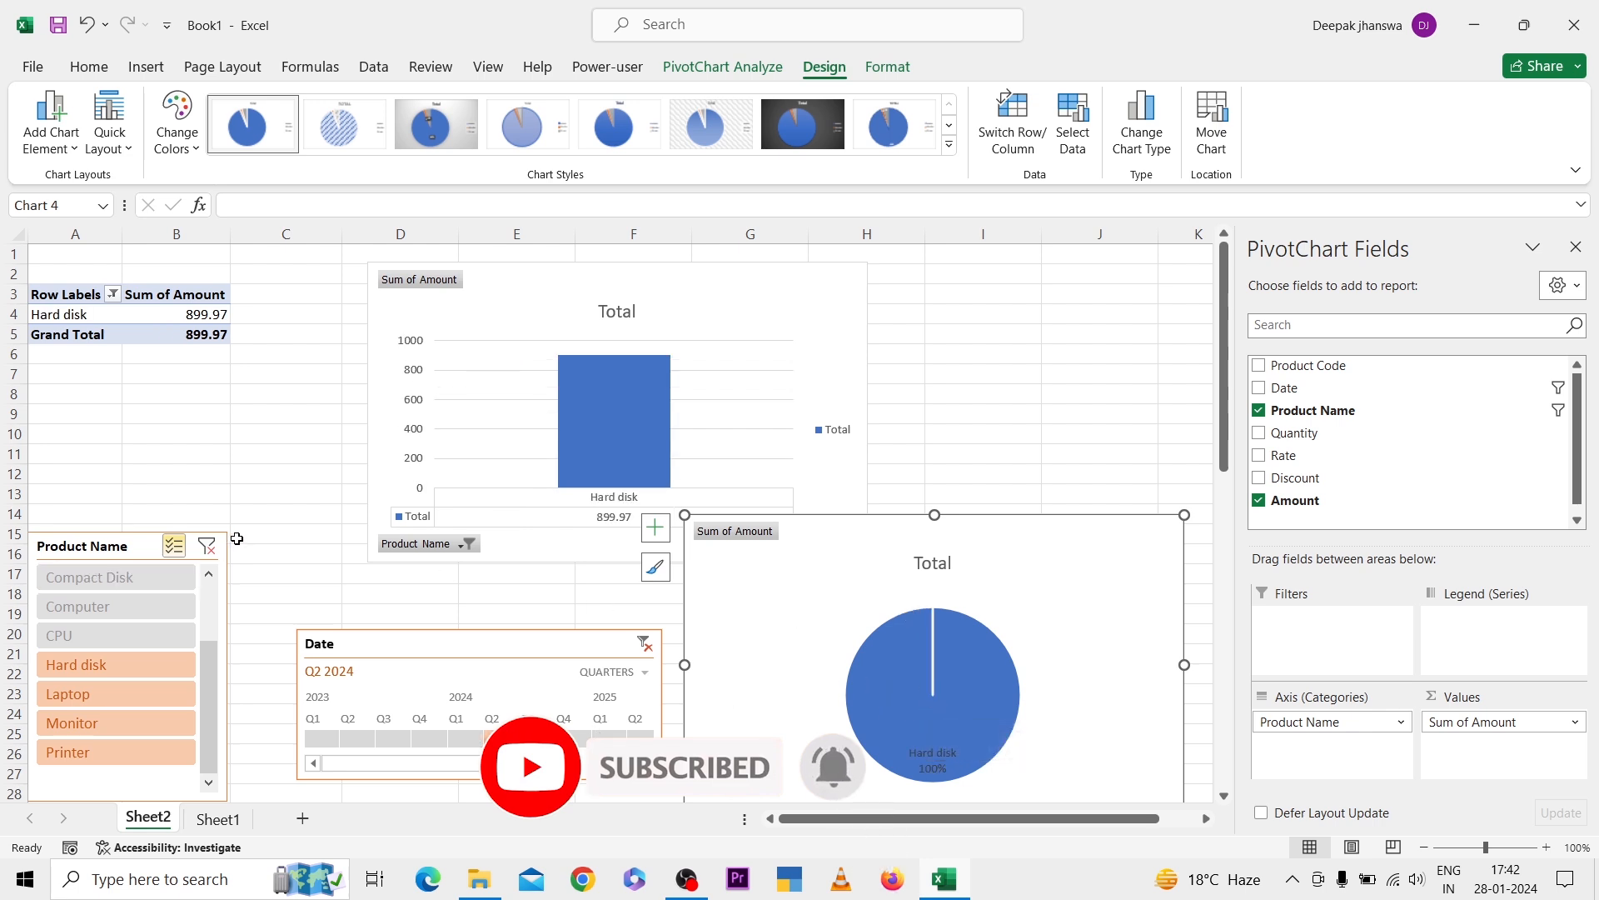
pyautogui.click(207, 548)
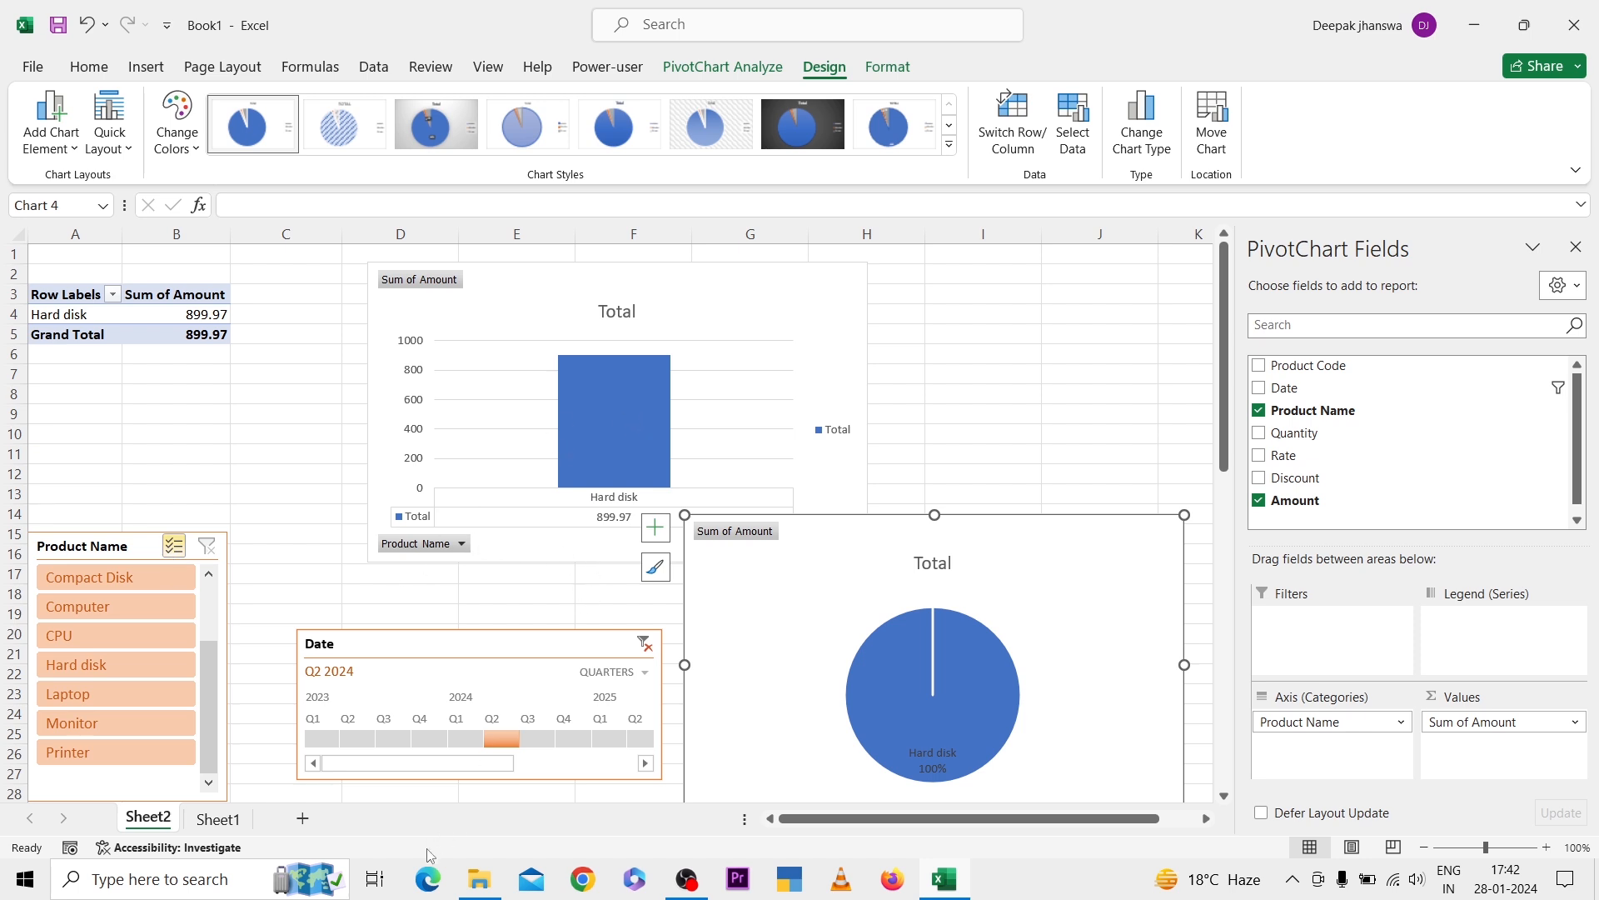
pyautogui.click(420, 738)
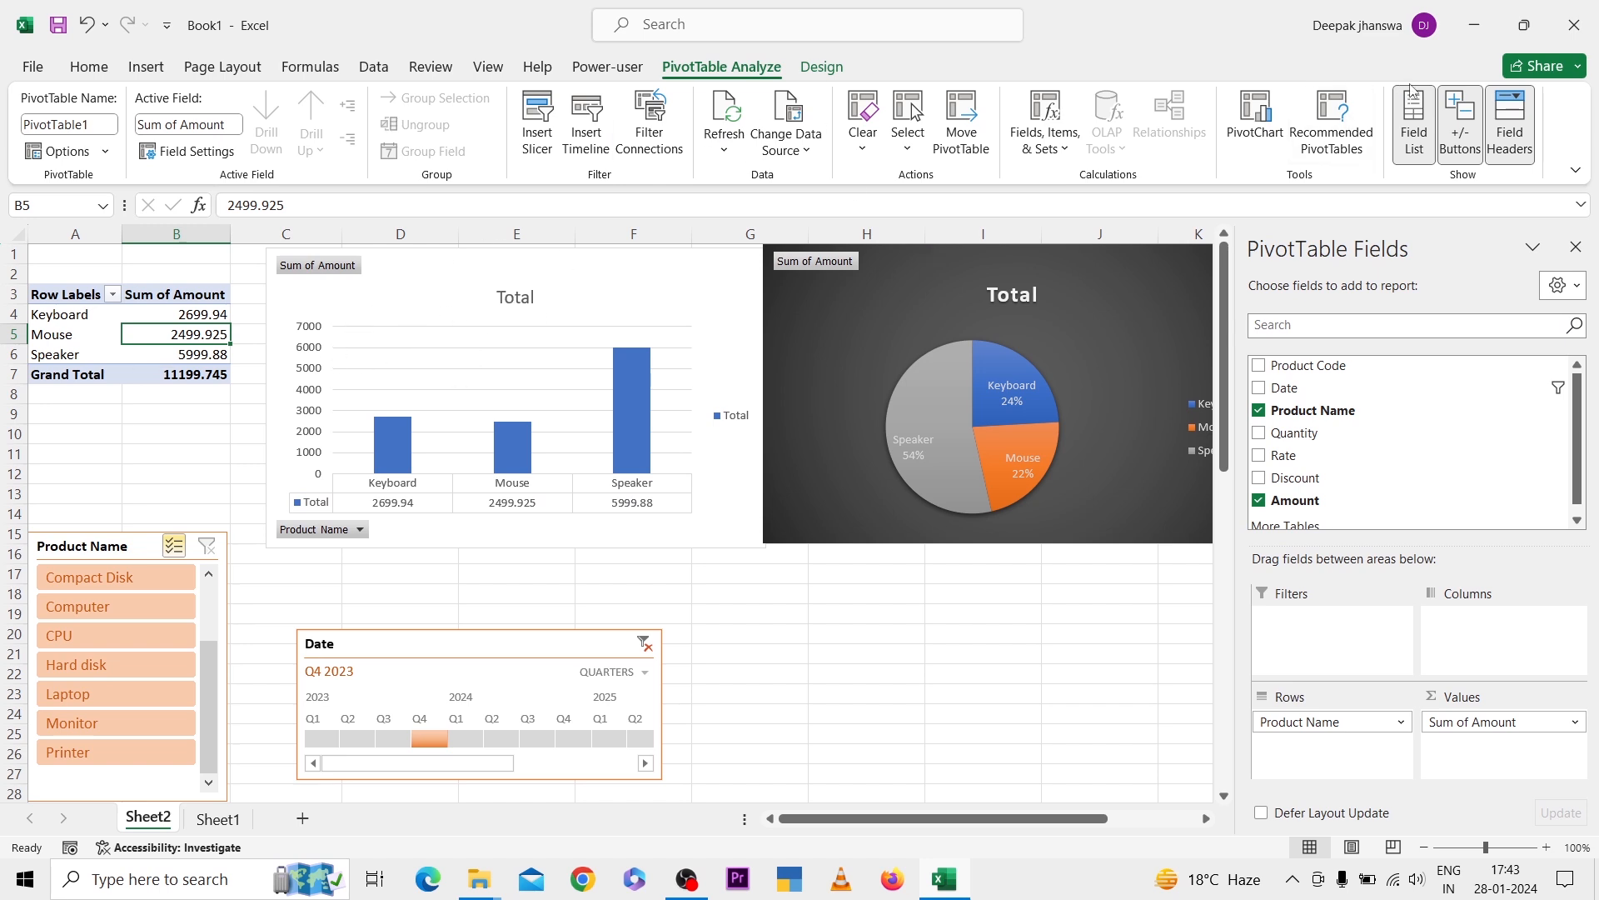
# - Toggle the PivotTable's field list and expand/collapse buttons off and back on
pyautogui.click(1402, 160)
pyautogui.click(1402, 160)
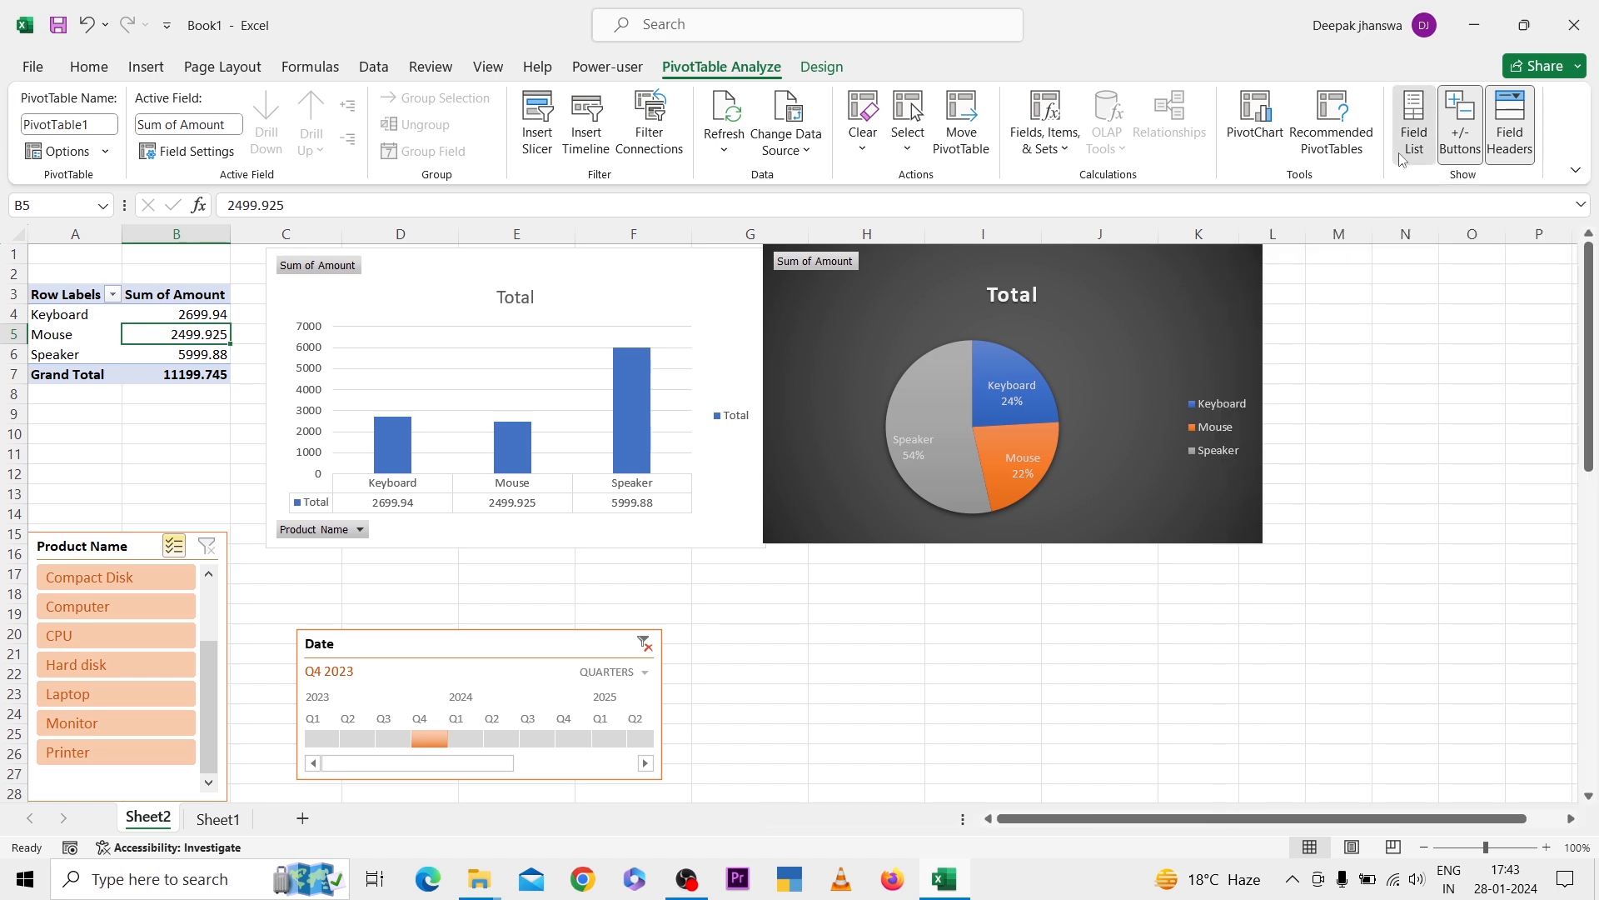
pyautogui.click(1456, 147)
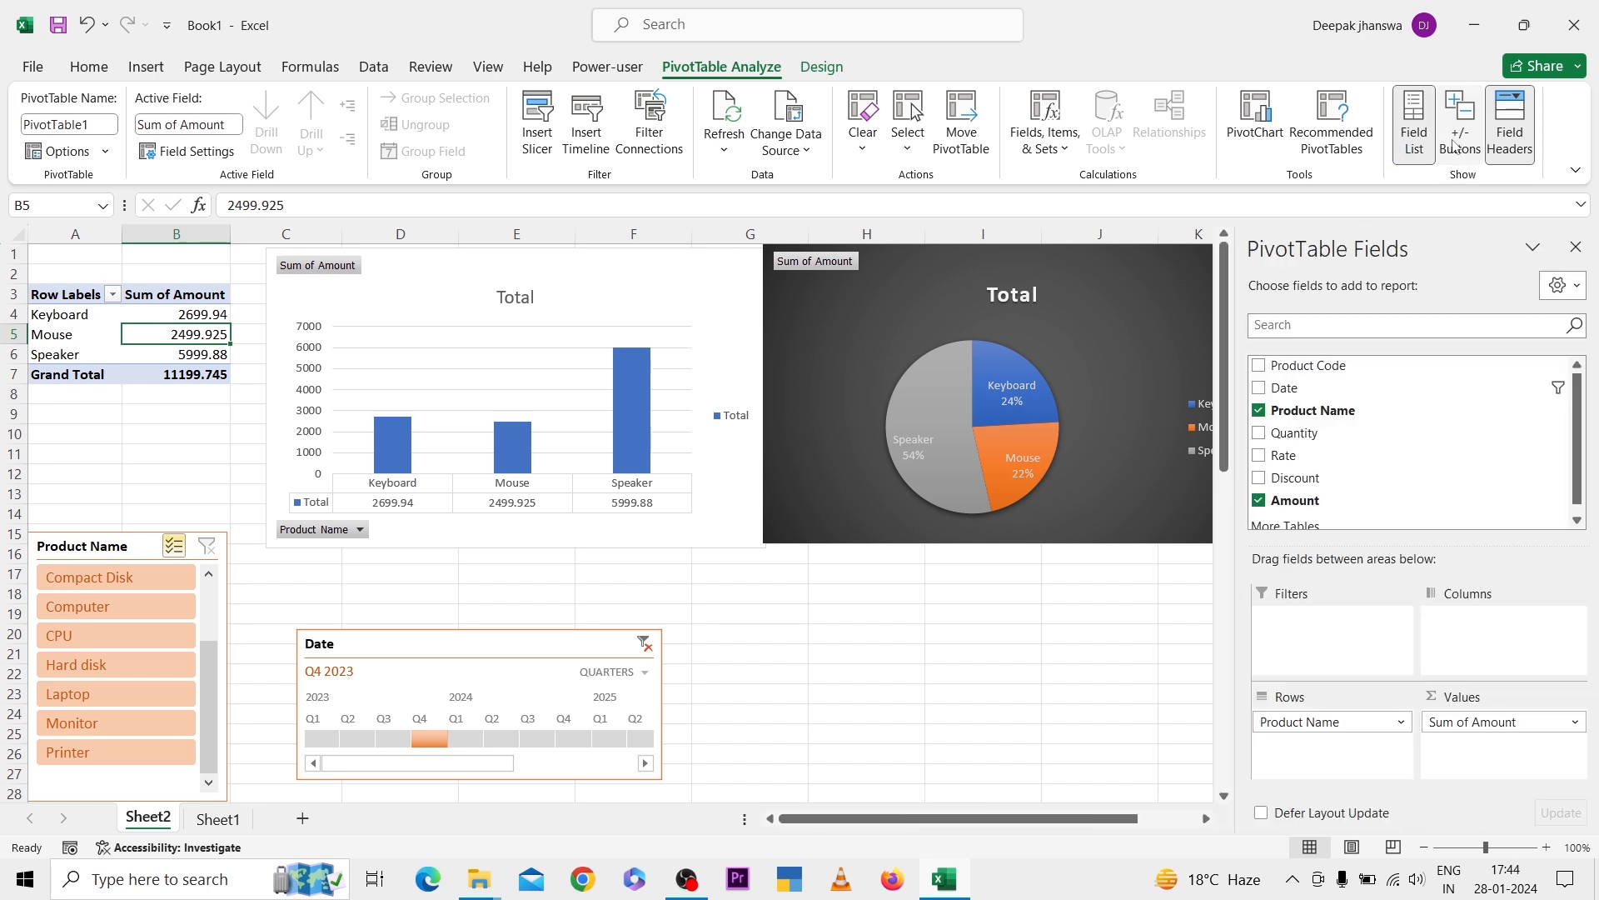
pyautogui.click(1456, 148)
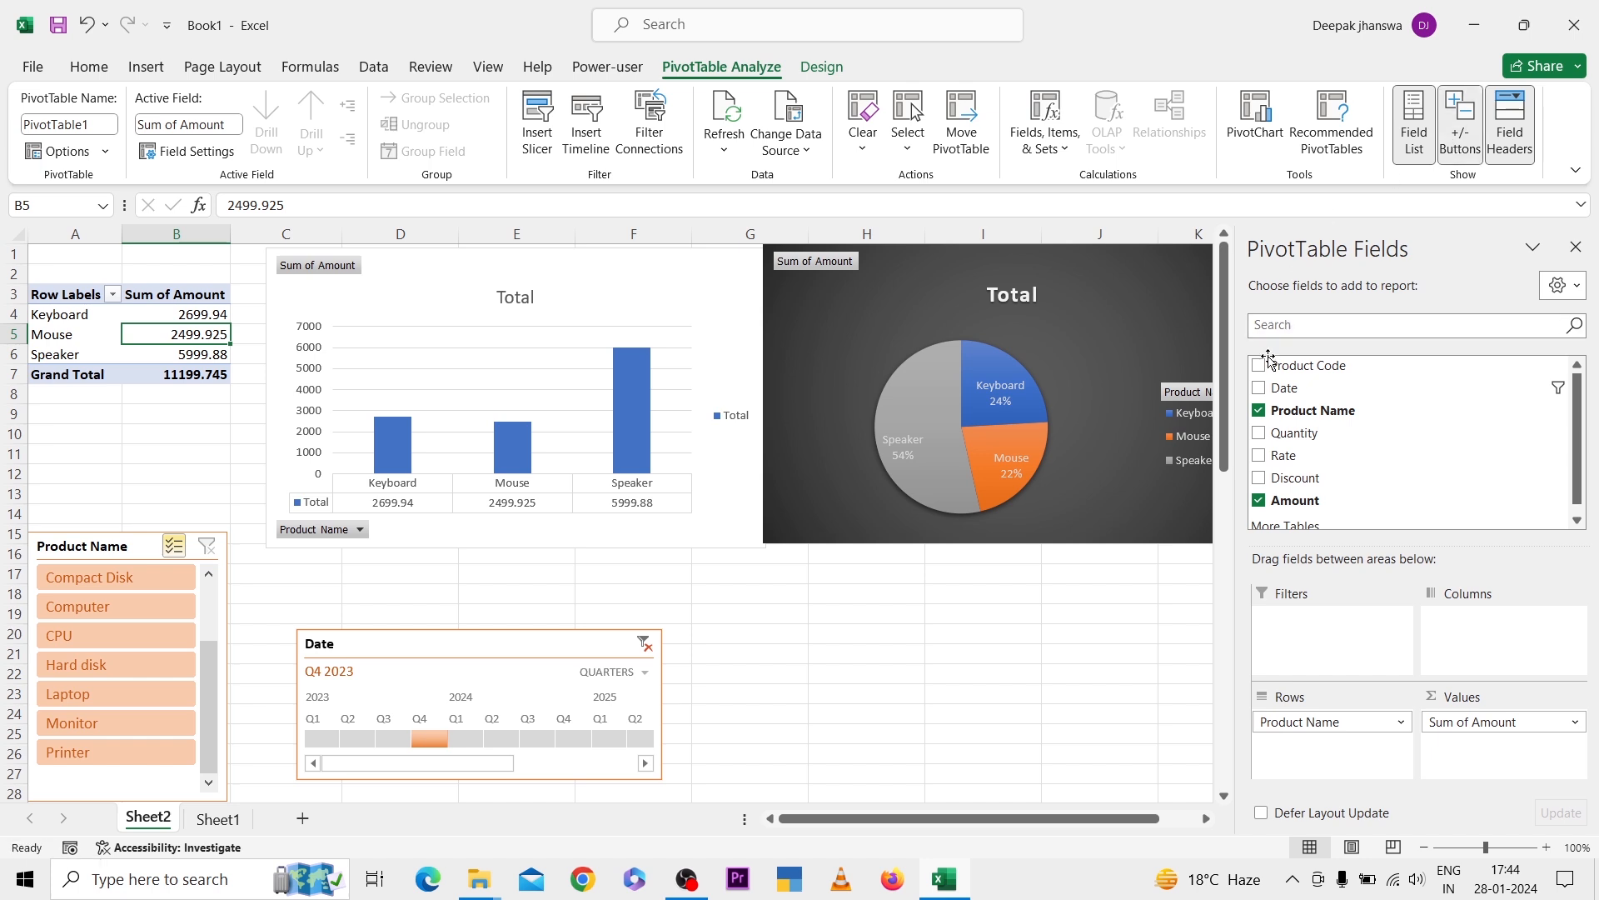
# - Add the Date field to the PivotTable rows and switch the expand/collapse buttons off and on to compare
pyautogui.click(1259, 389)
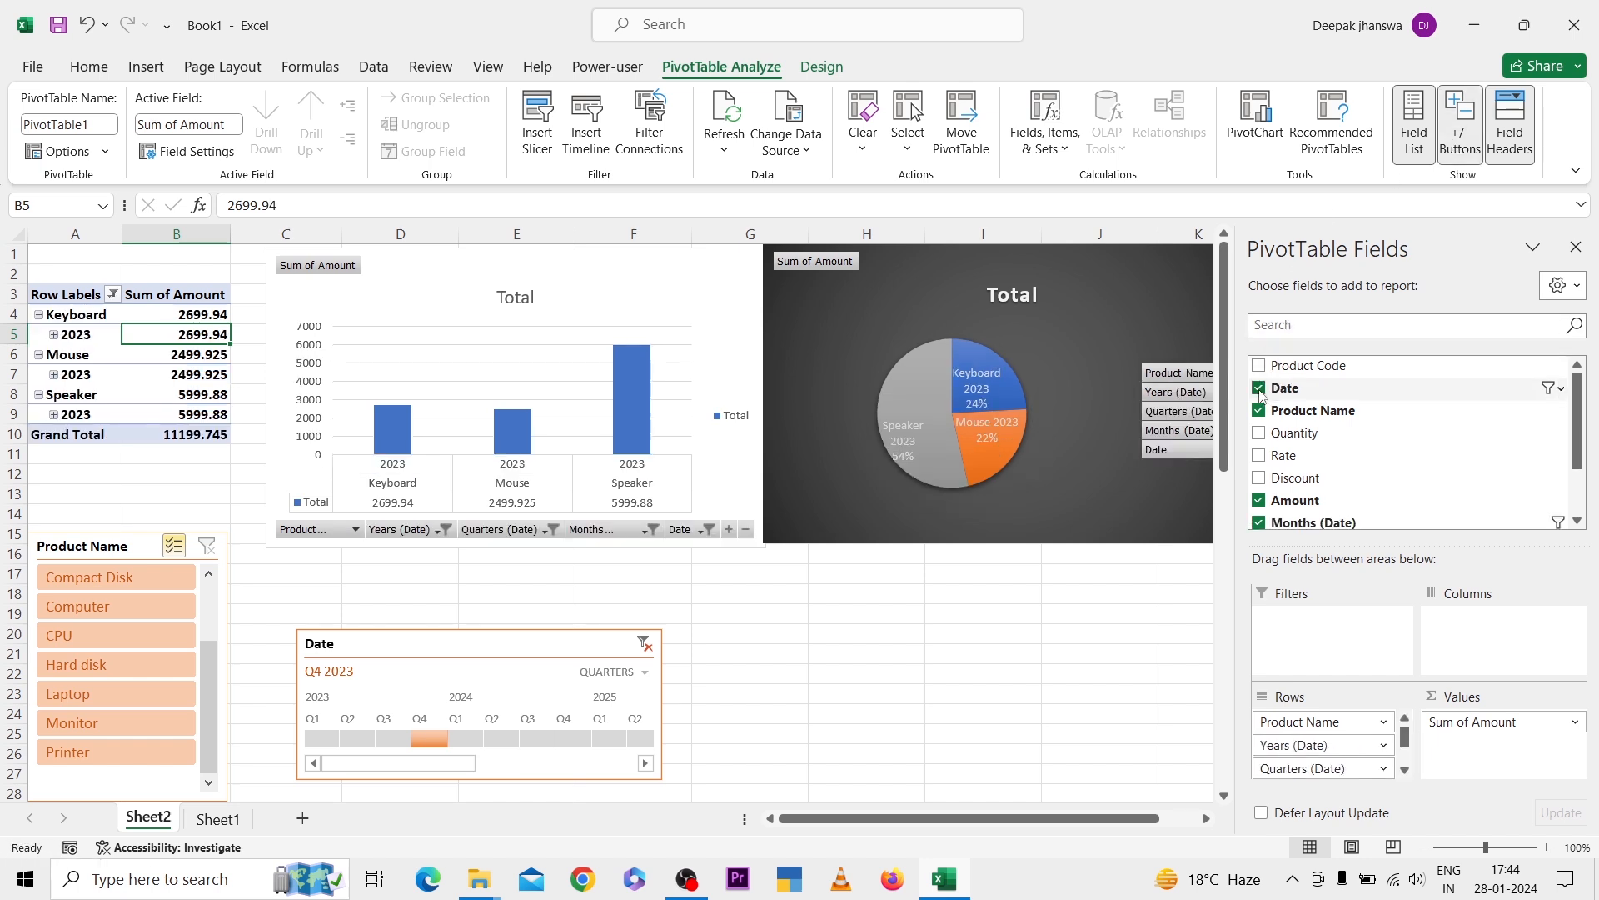
pyautogui.click(1456, 115)
pyautogui.click(1461, 117)
pyautogui.click(1461, 117)
pyautogui.click(1458, 117)
# - Hide the PivotTable's field headers and show them again
pyautogui.click(1502, 130)
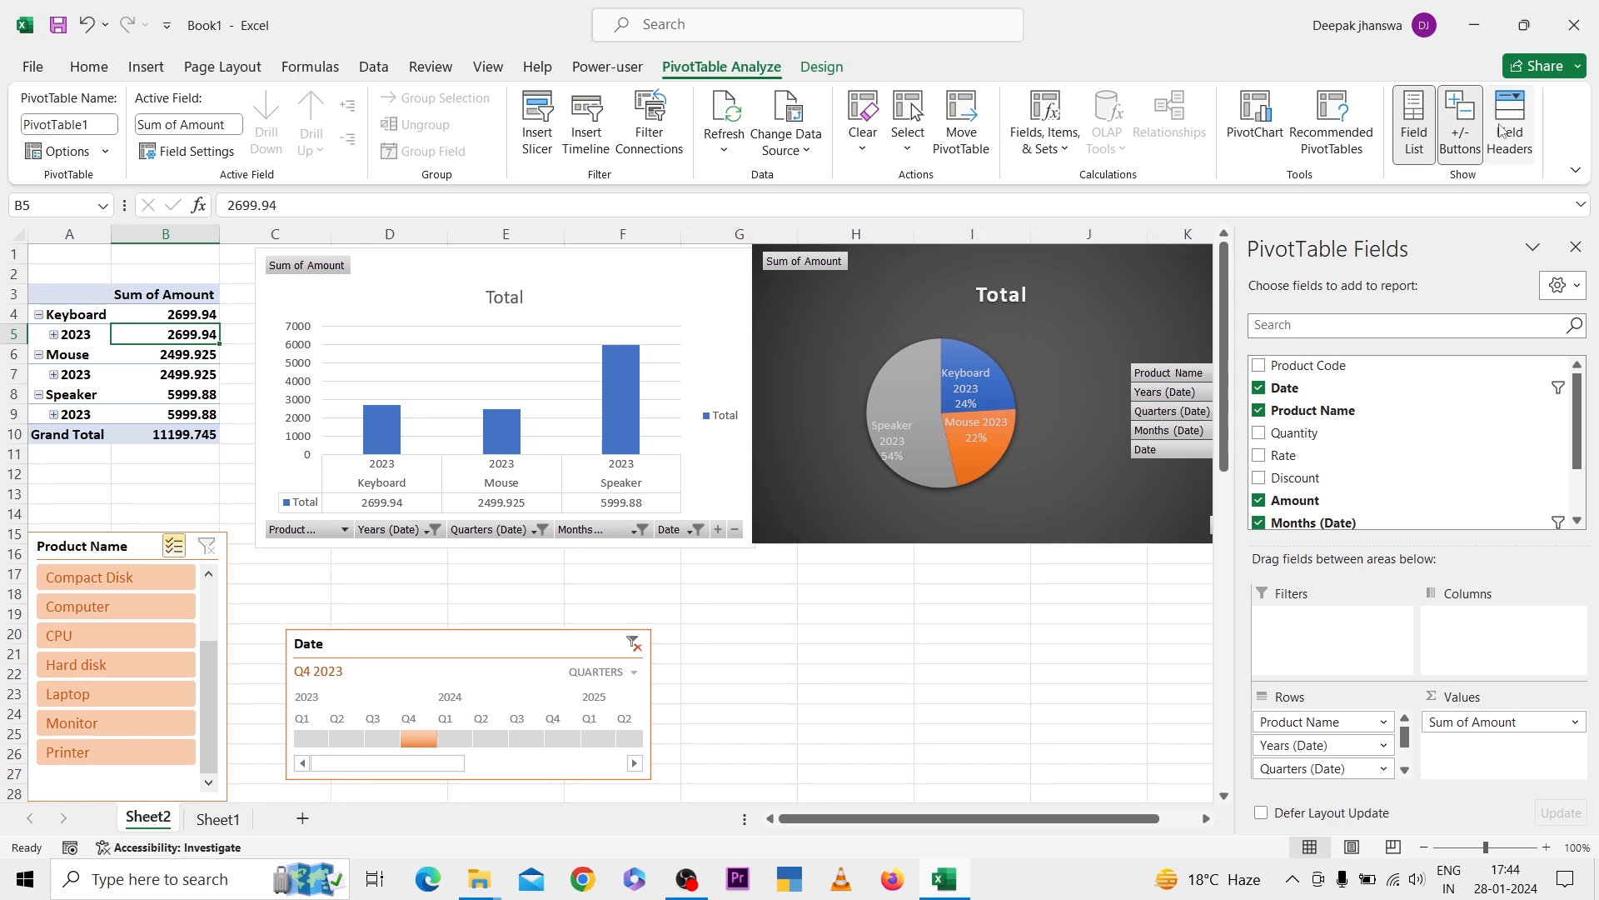
pyautogui.click(1502, 130)
pyautogui.click(1502, 131)
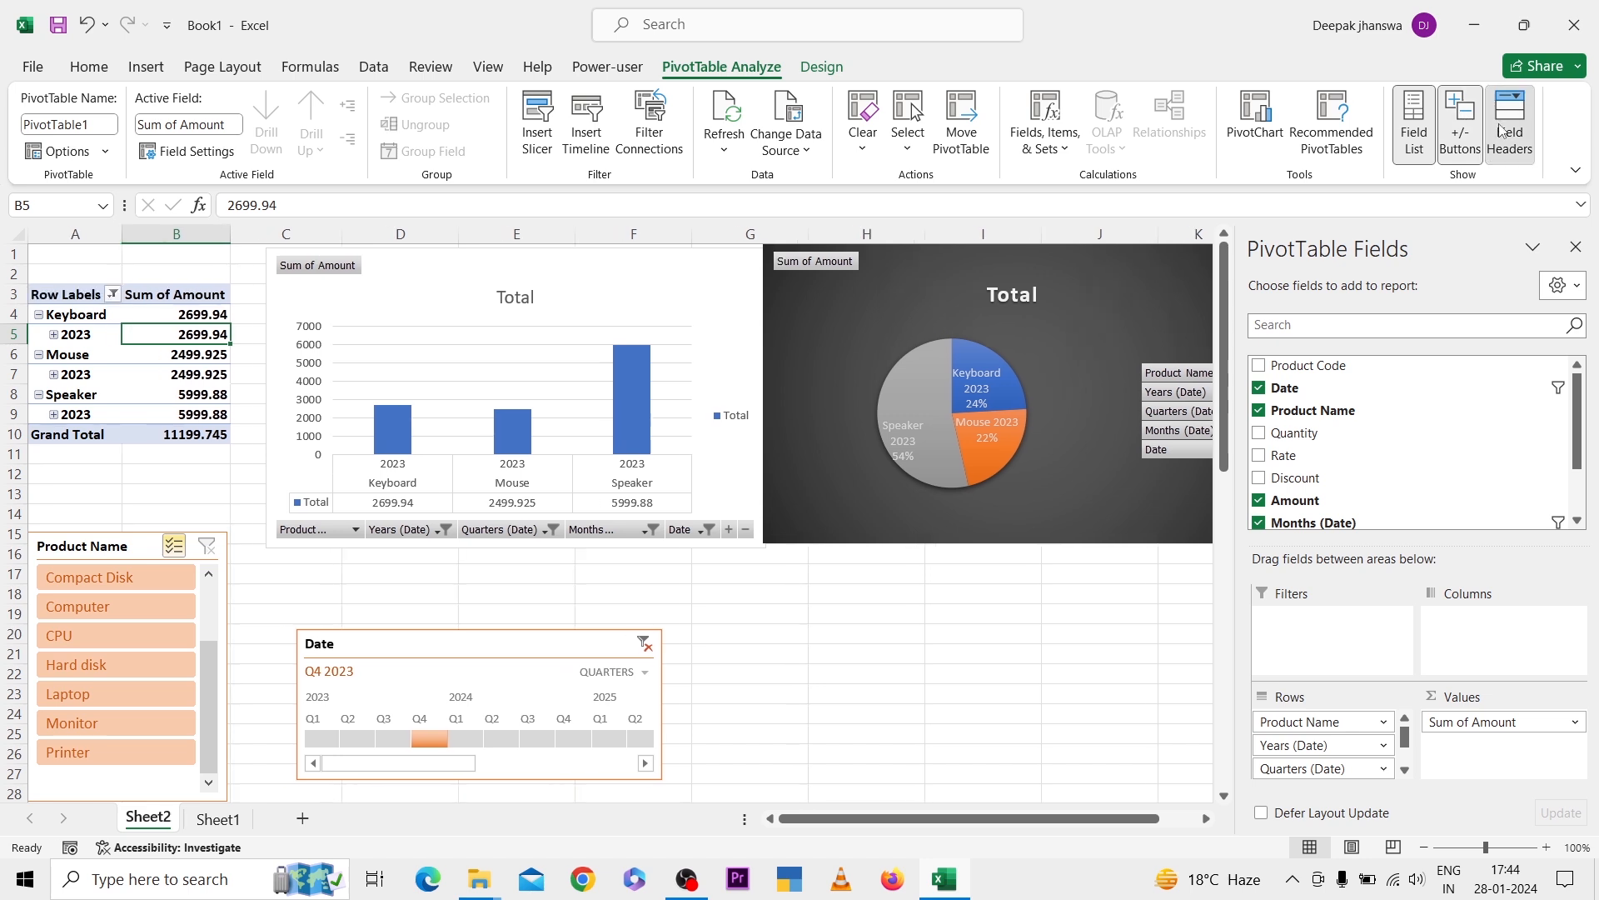
pyautogui.click(1502, 131)
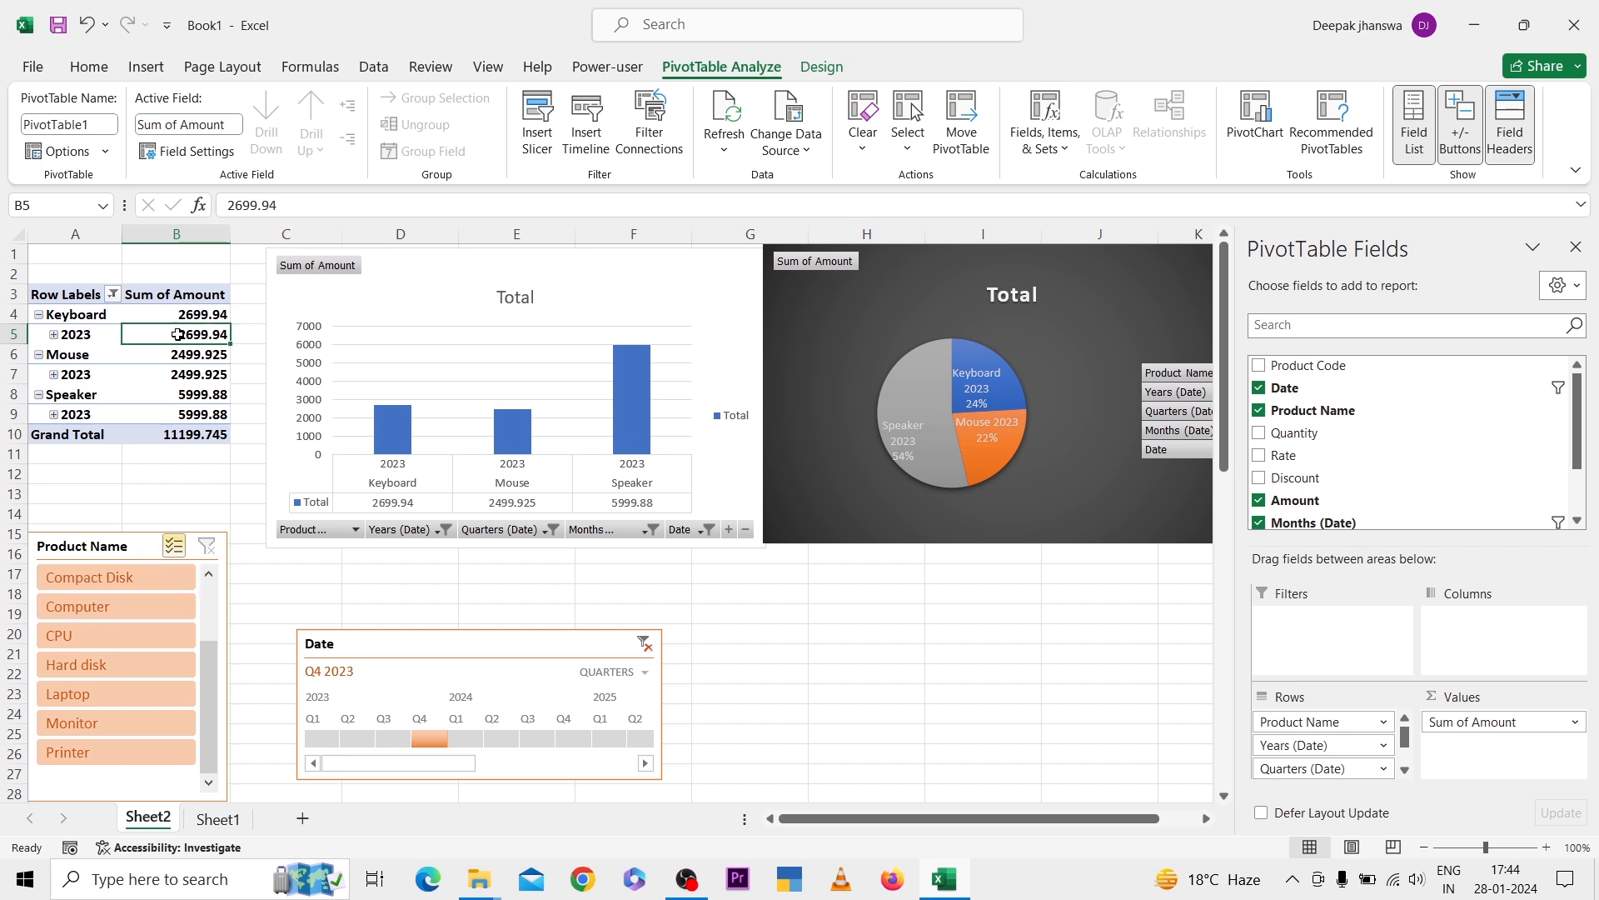
# - Set the PivotTable to show all subtotals at the top of each group
pyautogui.click(147, 372)
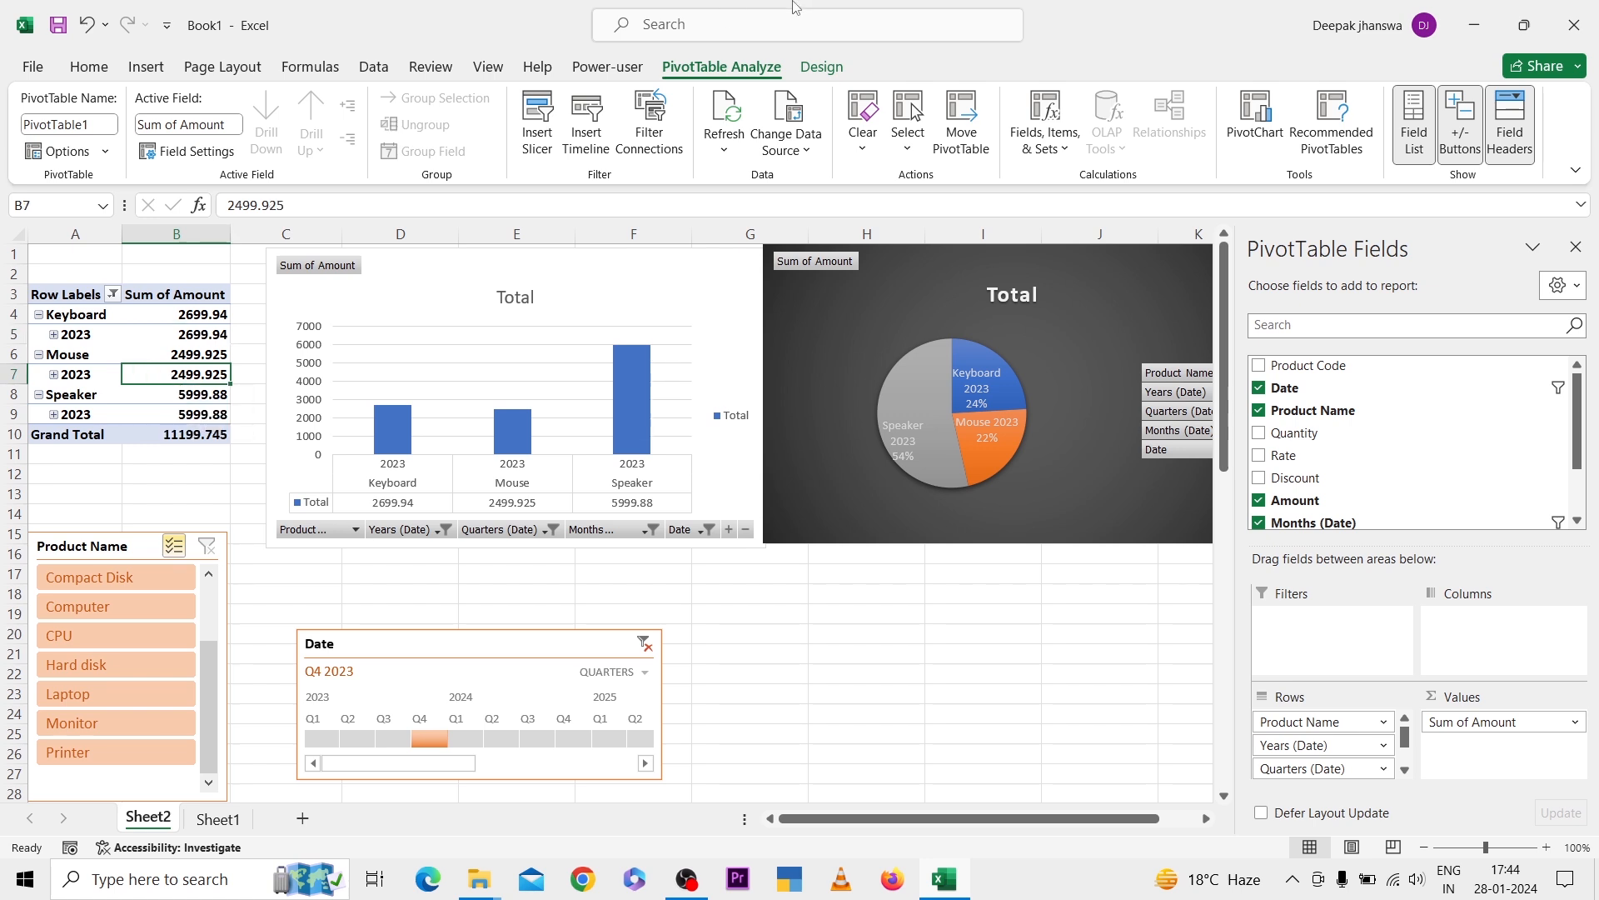
pyautogui.click(808, 68)
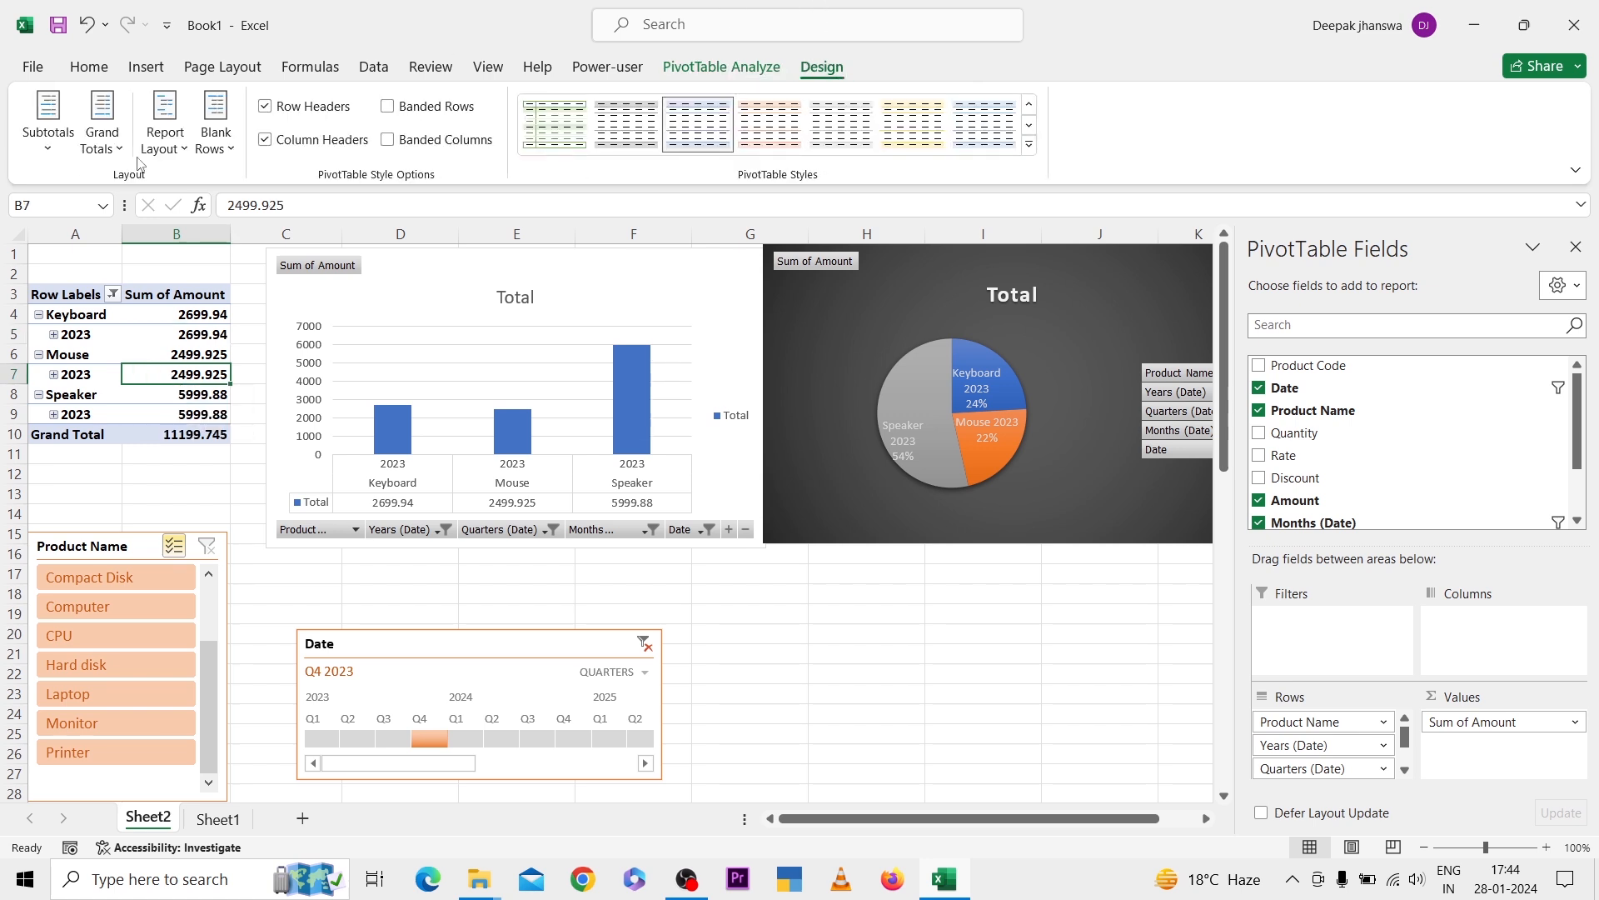
pyautogui.click(48, 140)
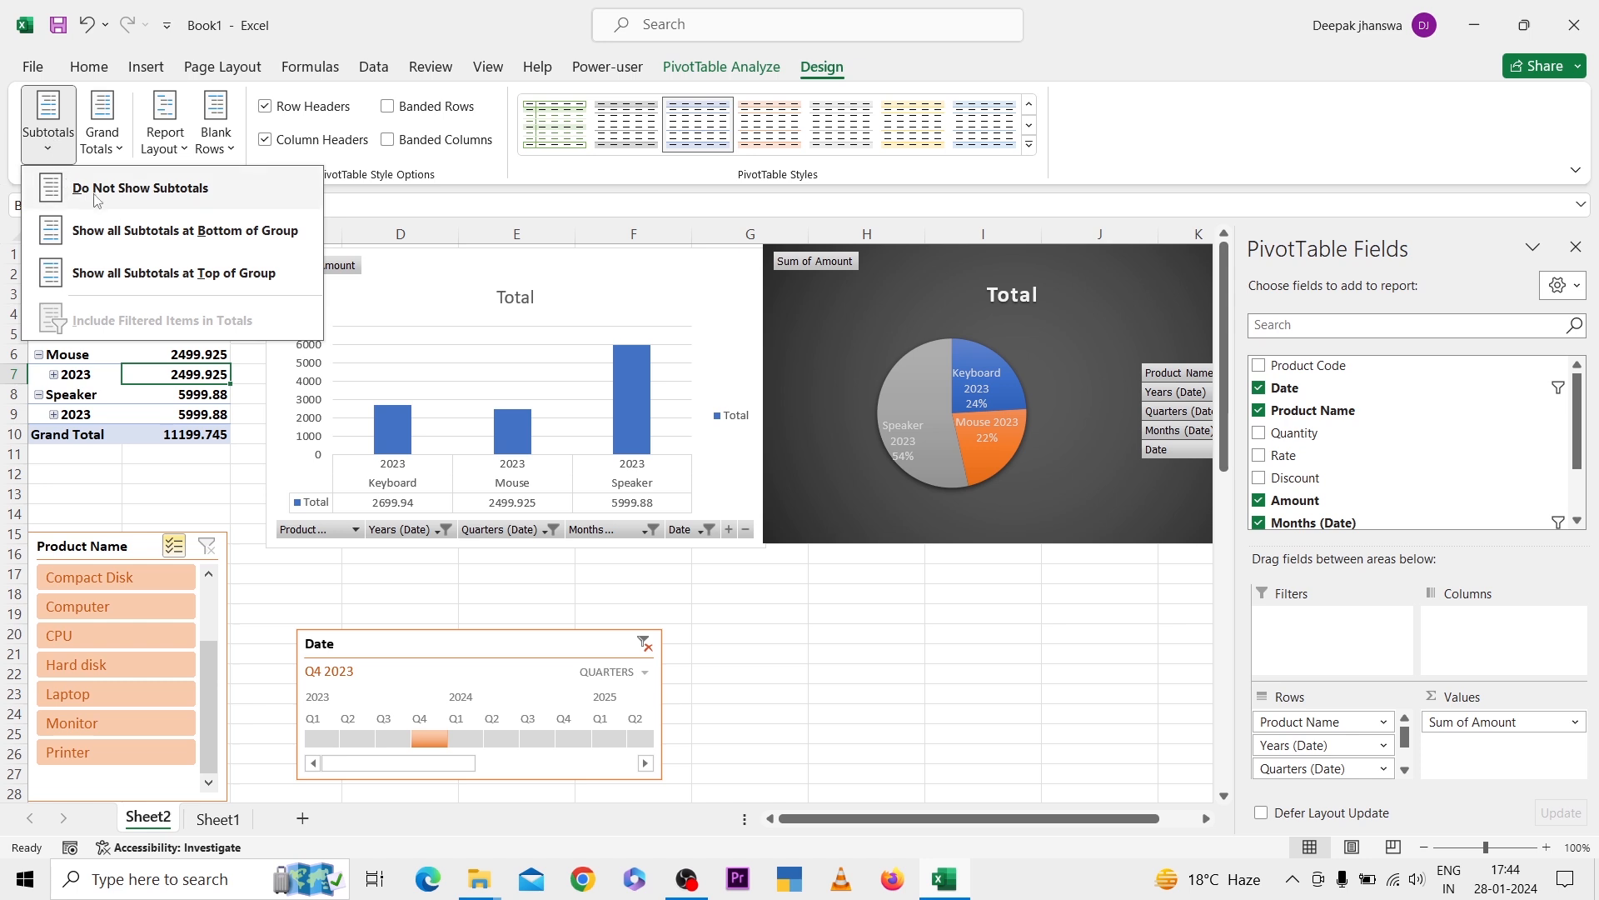
pyautogui.click(177, 268)
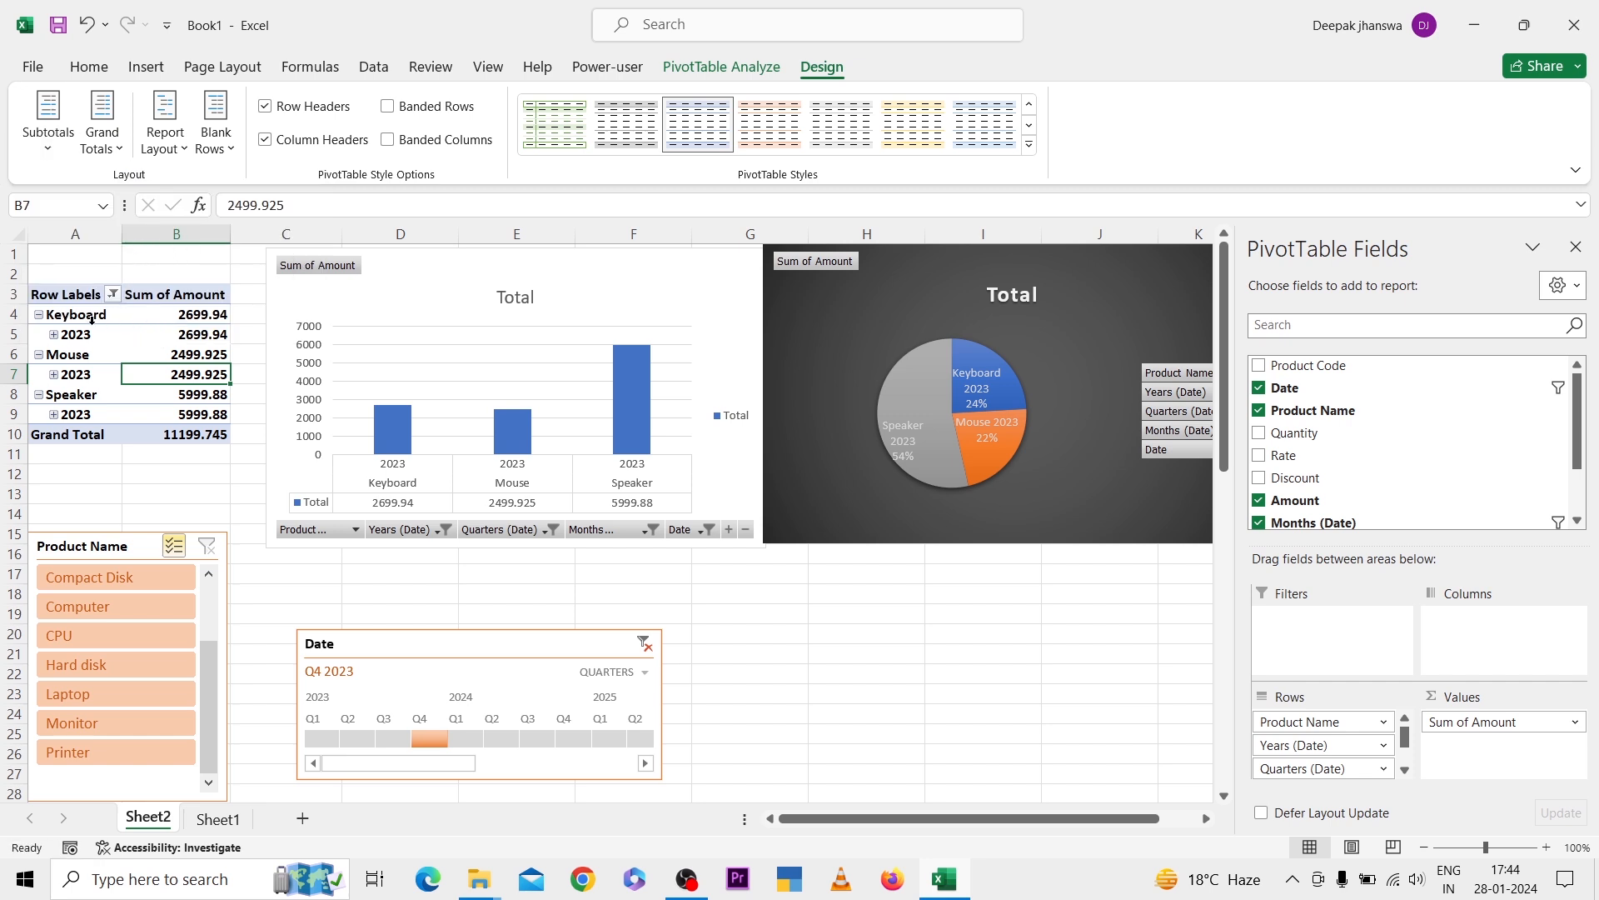
# - Expand the Keyboard group's 2023, Qtr4 and Dec levels down to the individual dates
pyautogui.click(54, 334)
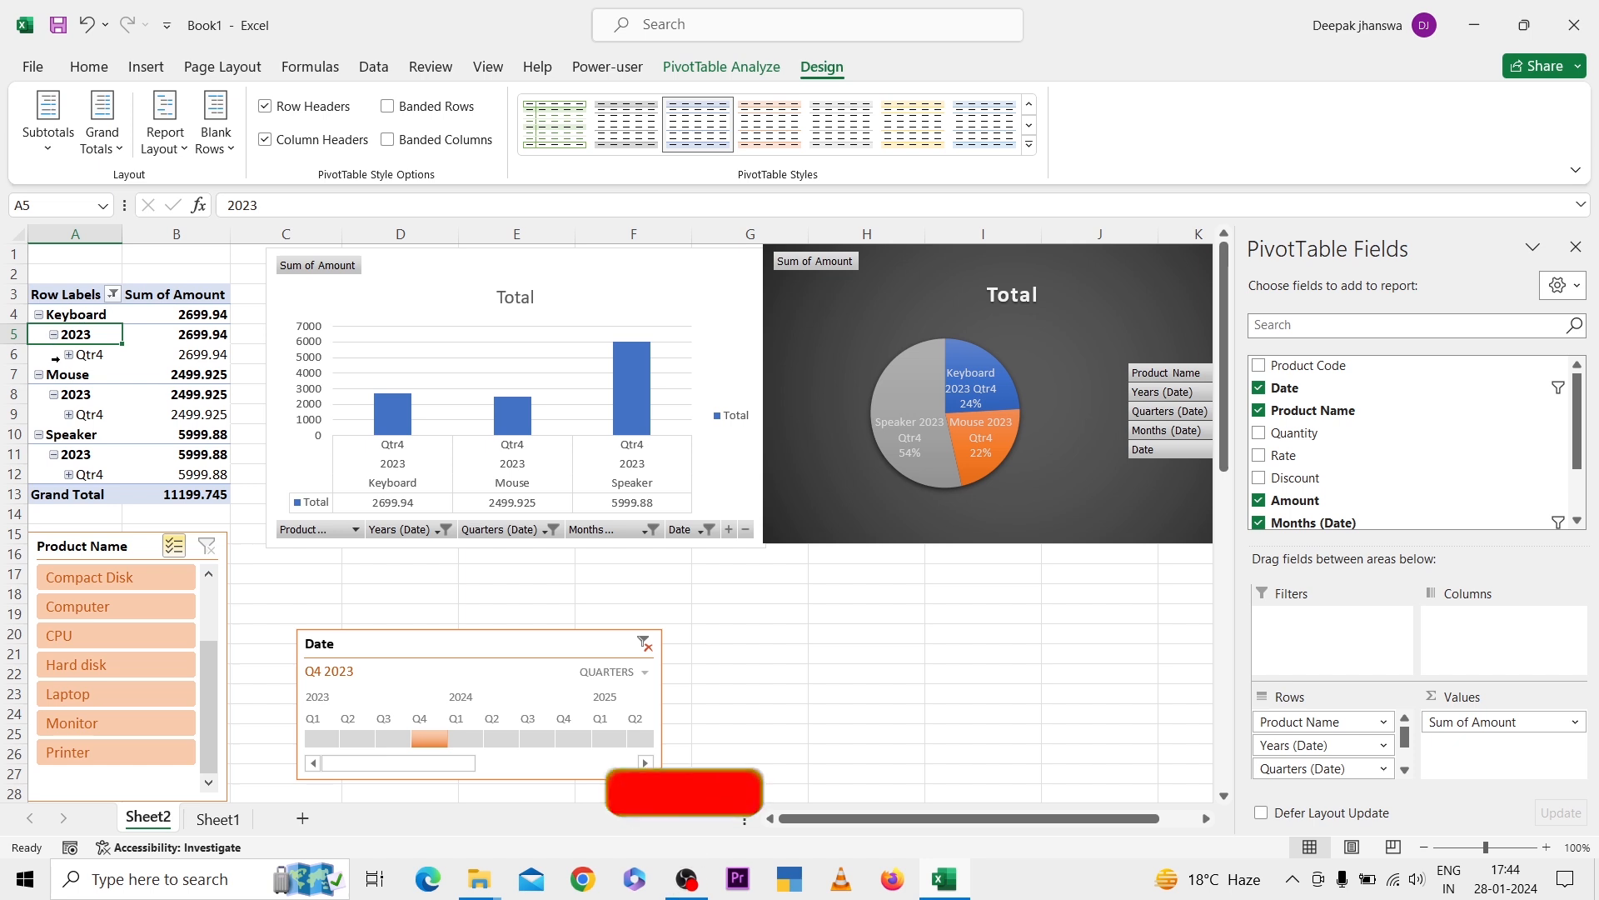
pyautogui.click(70, 356)
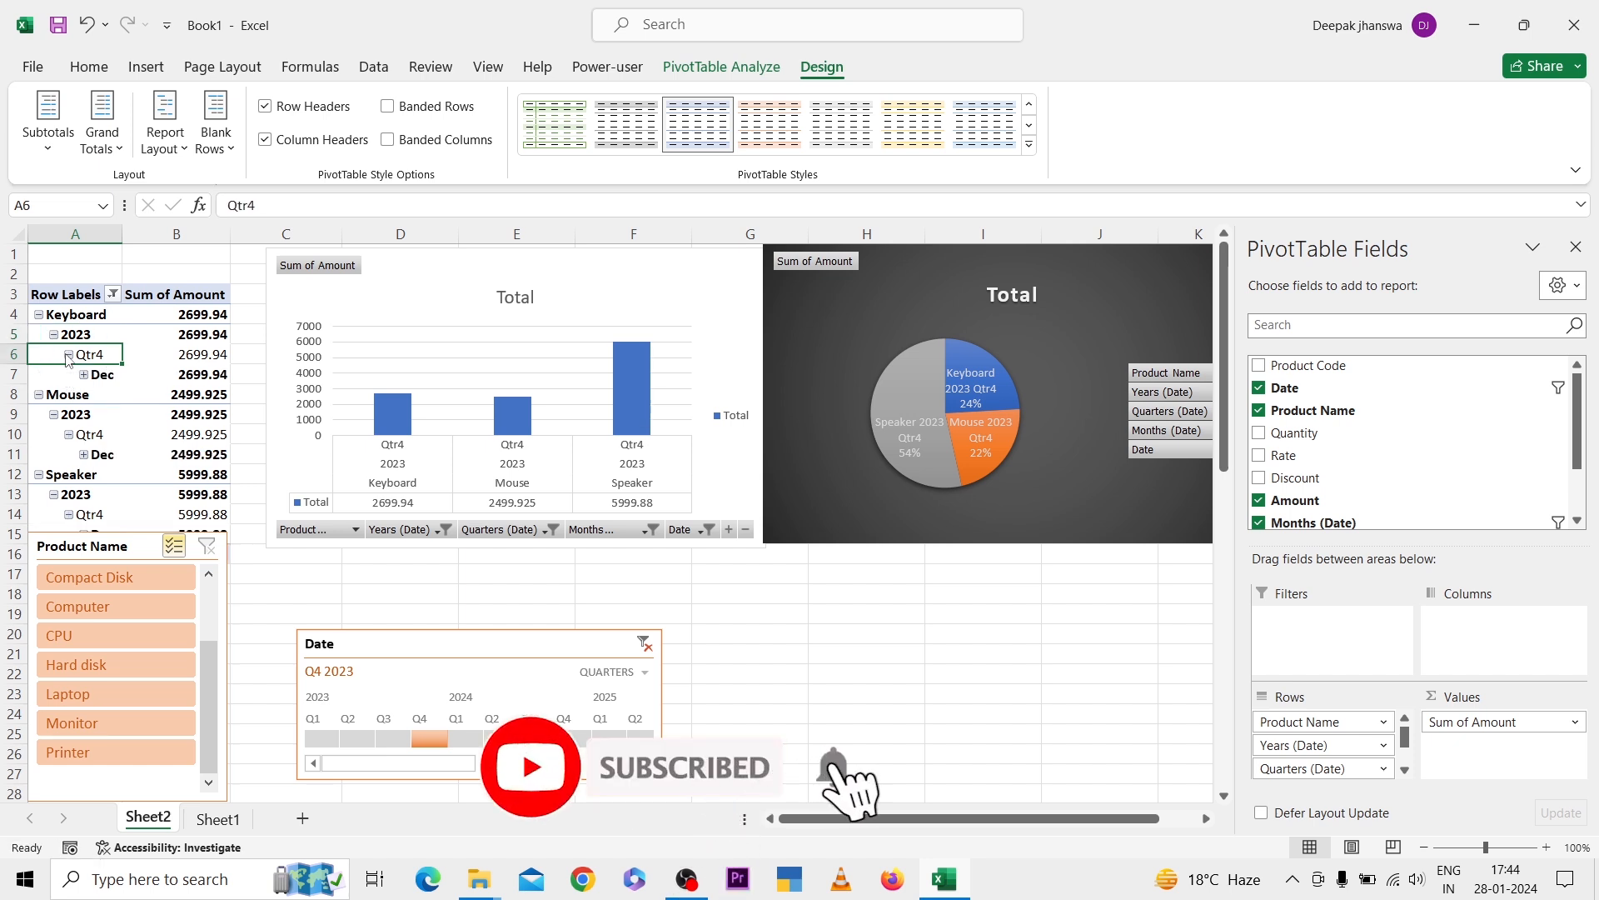
pyautogui.click(83, 374)
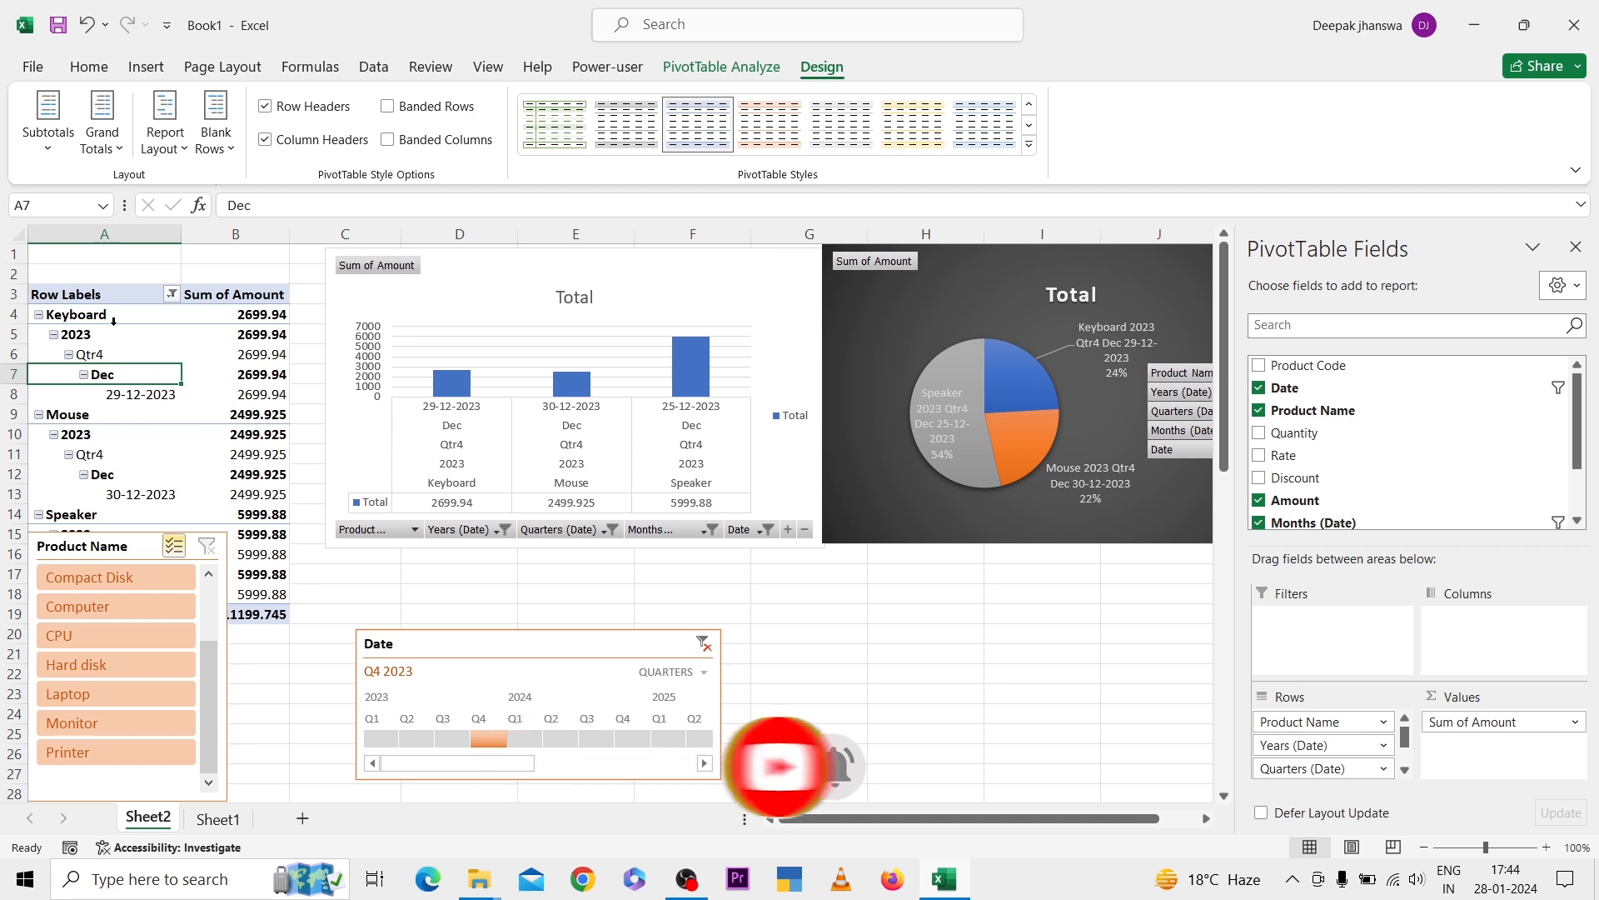
# - Turn grand totals off for rows and columns, and move the Product Name slicer off the PivotTable to below the charts, beside the Date timeline
pyautogui.click(96, 143)
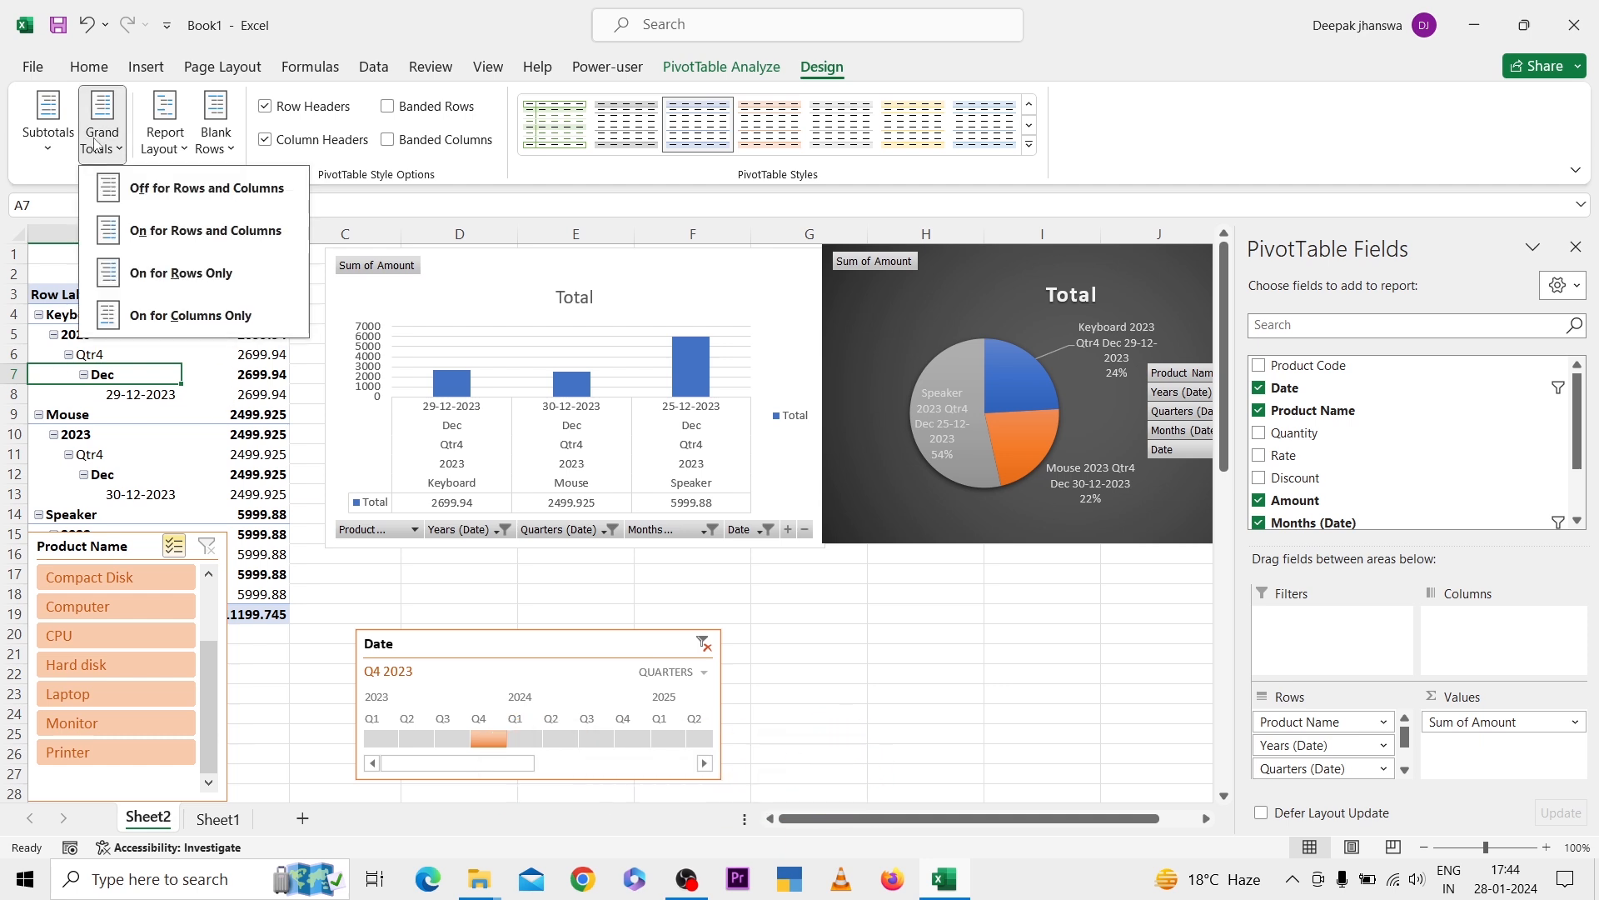
pyautogui.click(138, 198)
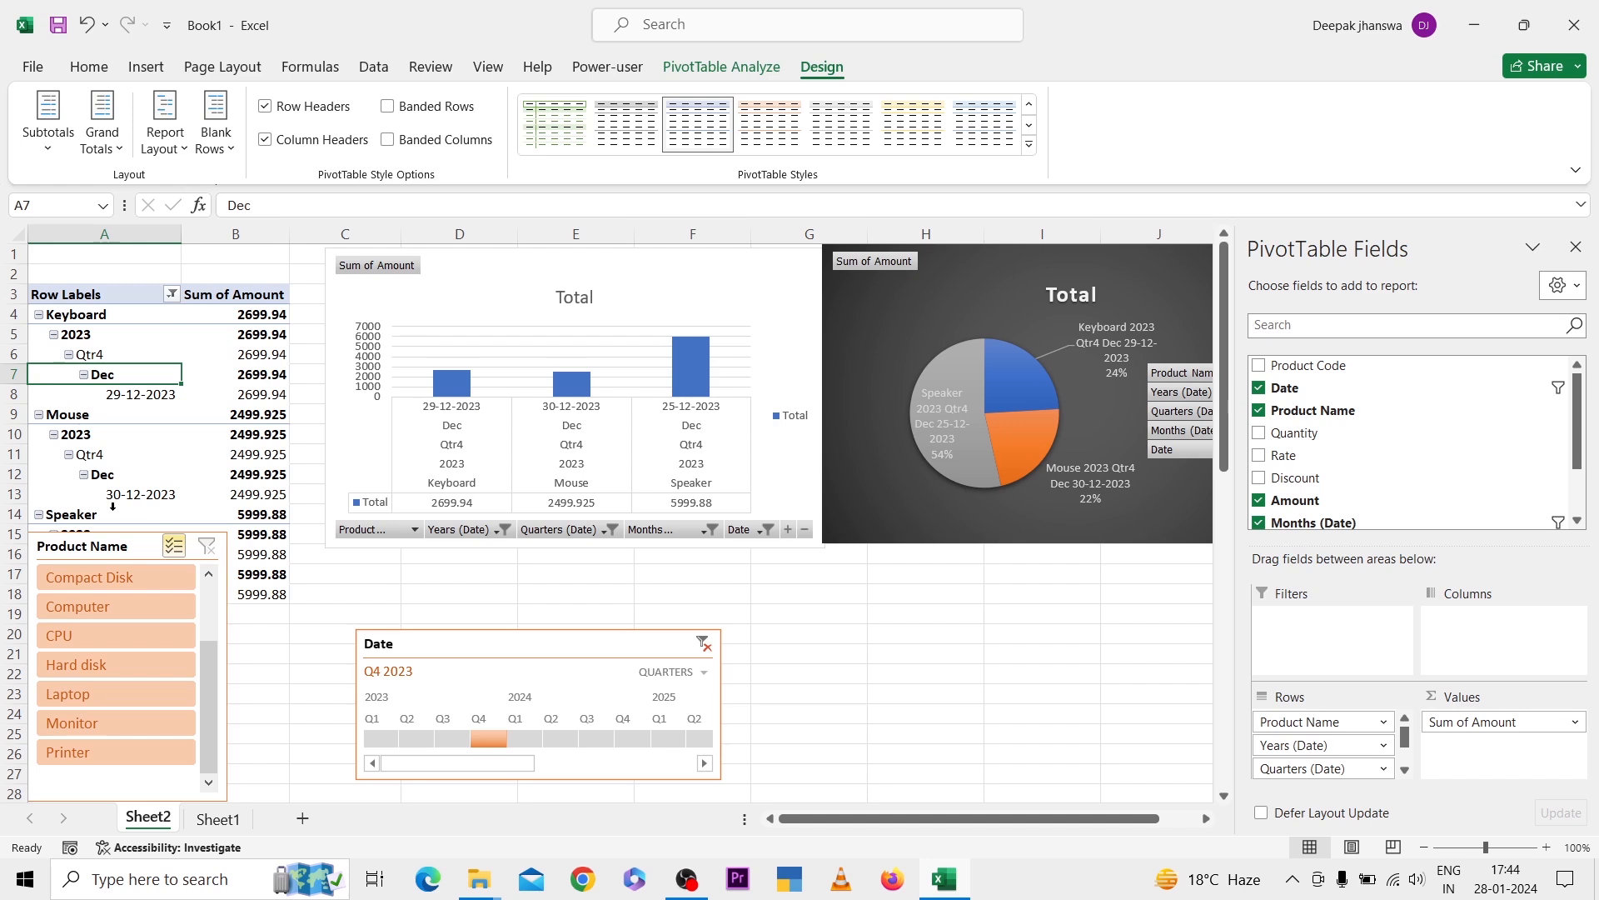
pyautogui.moveTo(115, 551); pyautogui.dragTo(863, 582)
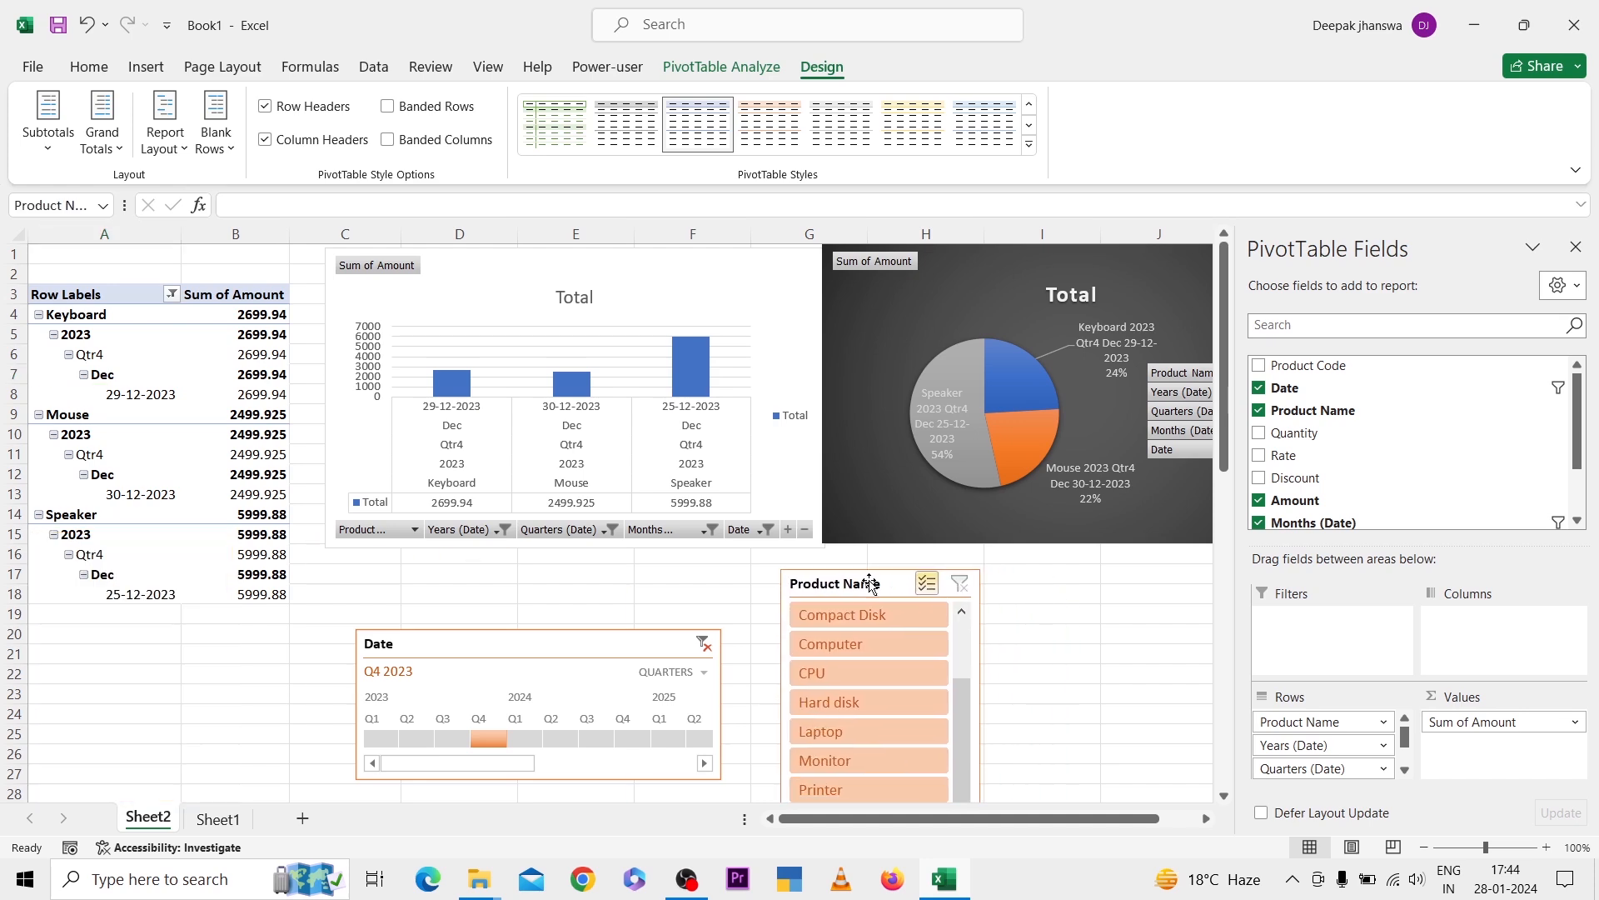
# - Turn the PivotTable's grand totals on for rows and columns
pyautogui.click(251, 437)
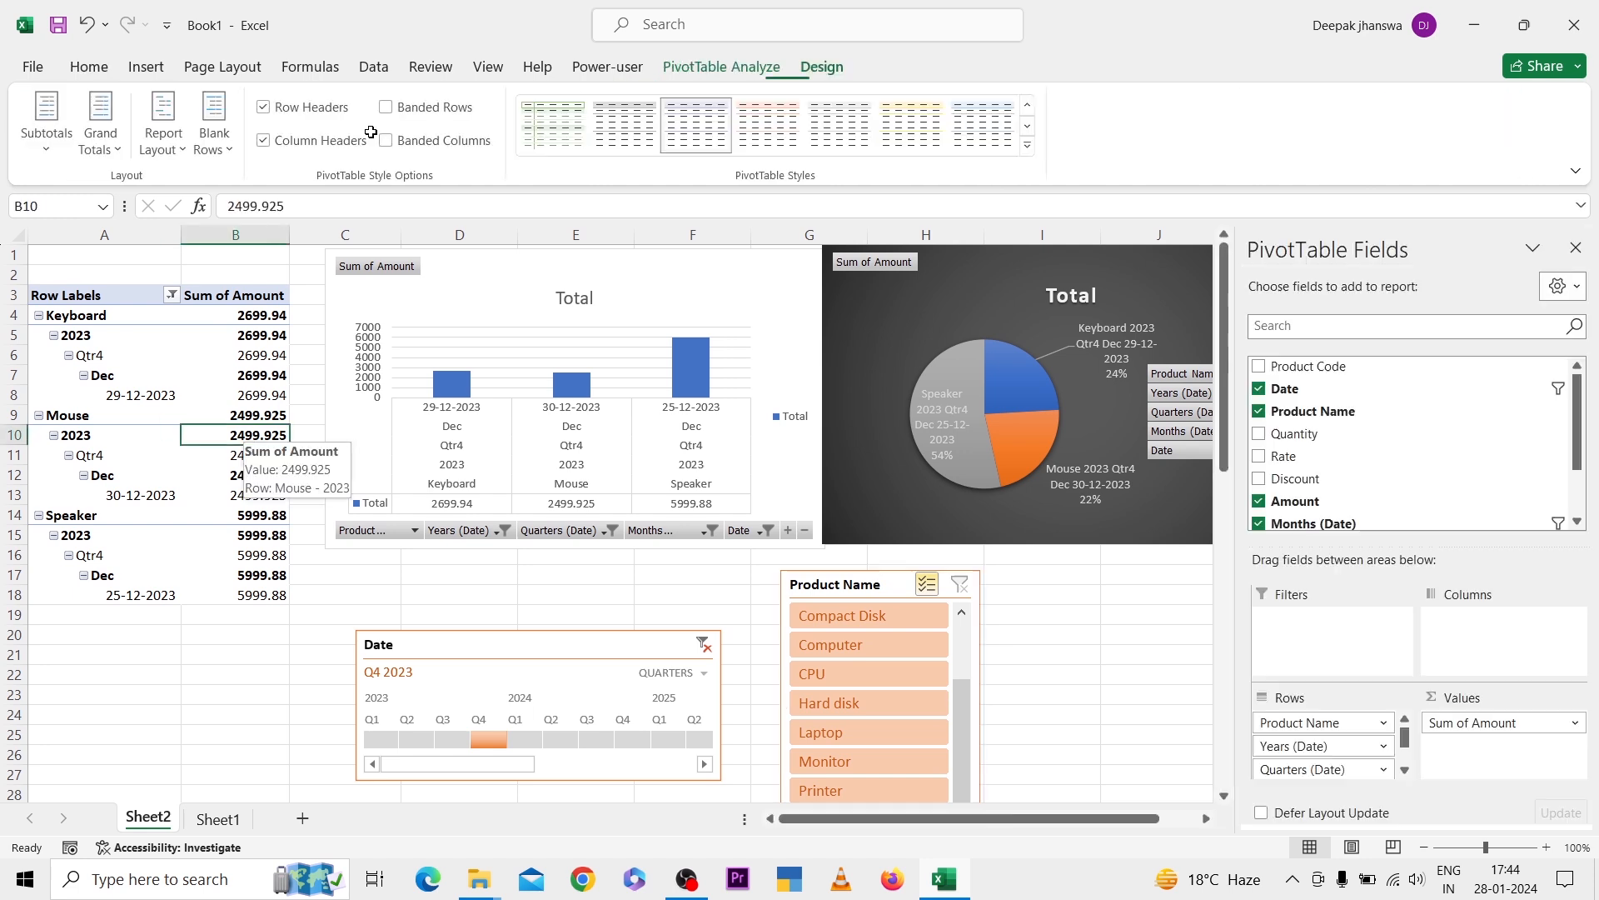
pyautogui.click(103, 134)
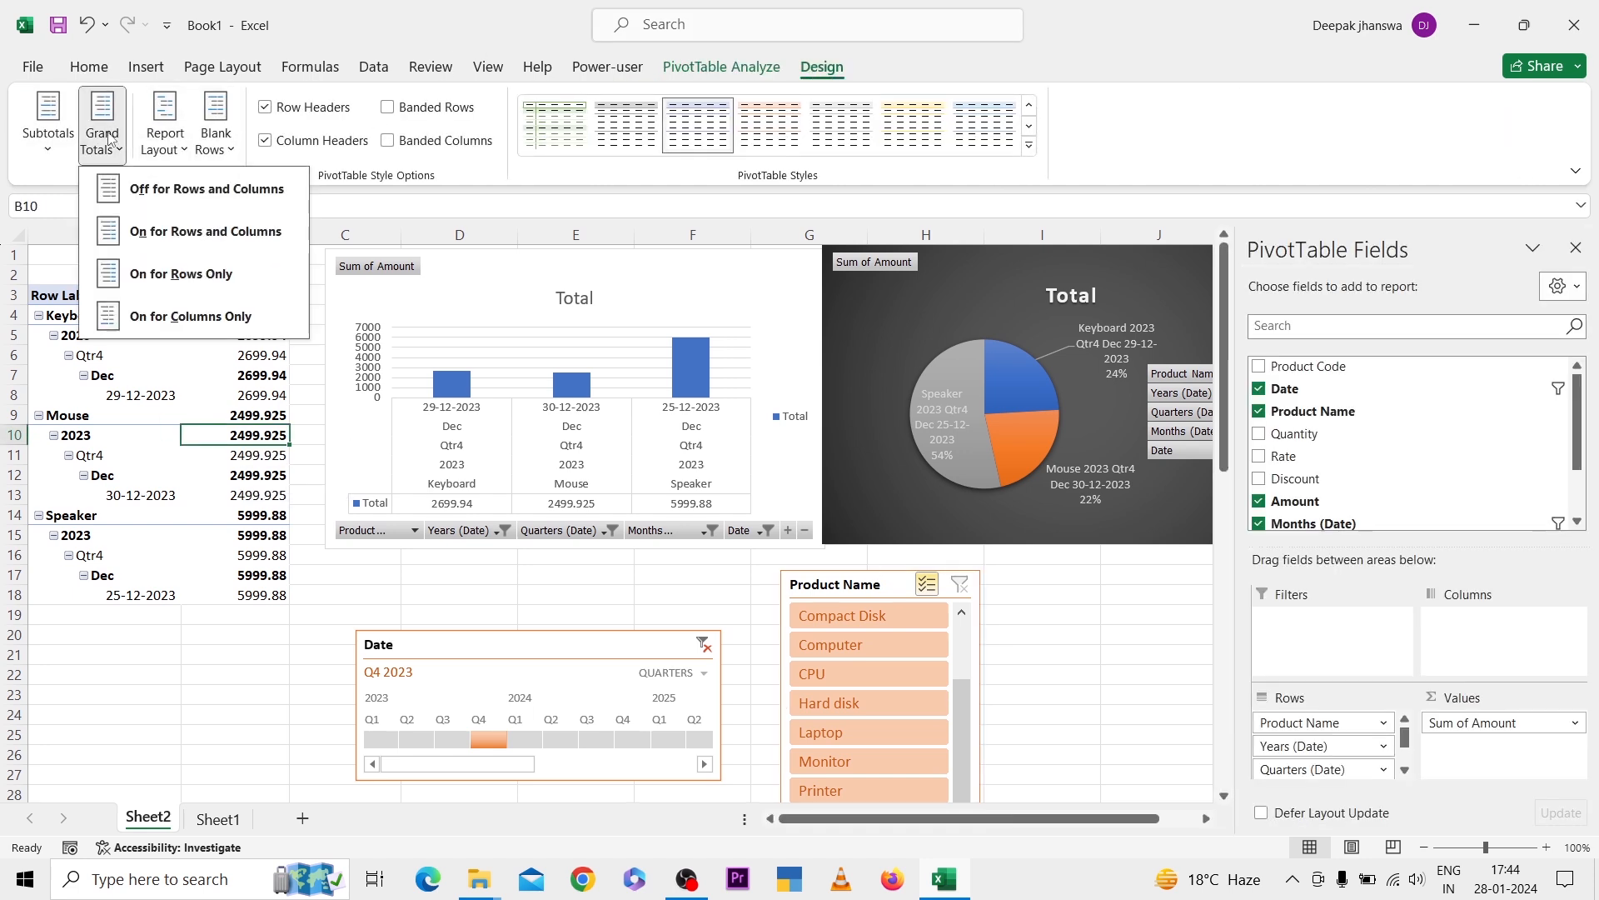
pyautogui.click(164, 236)
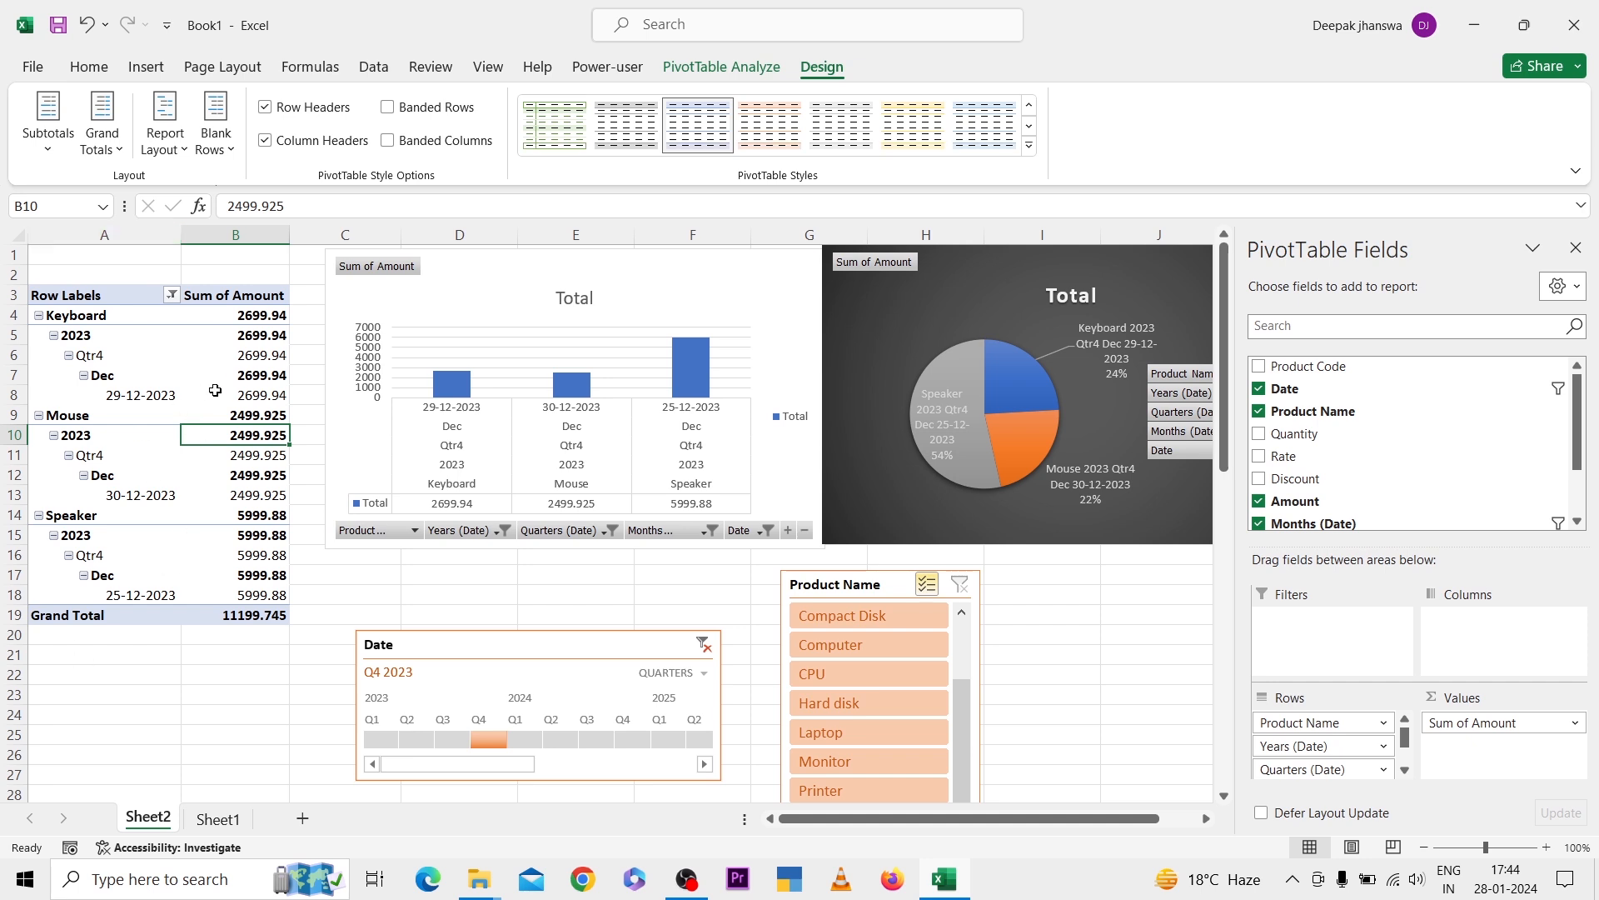
# - Try the outline and tabular report layouts on the PivotTable and return it to compact form
pyautogui.click(166, 126)
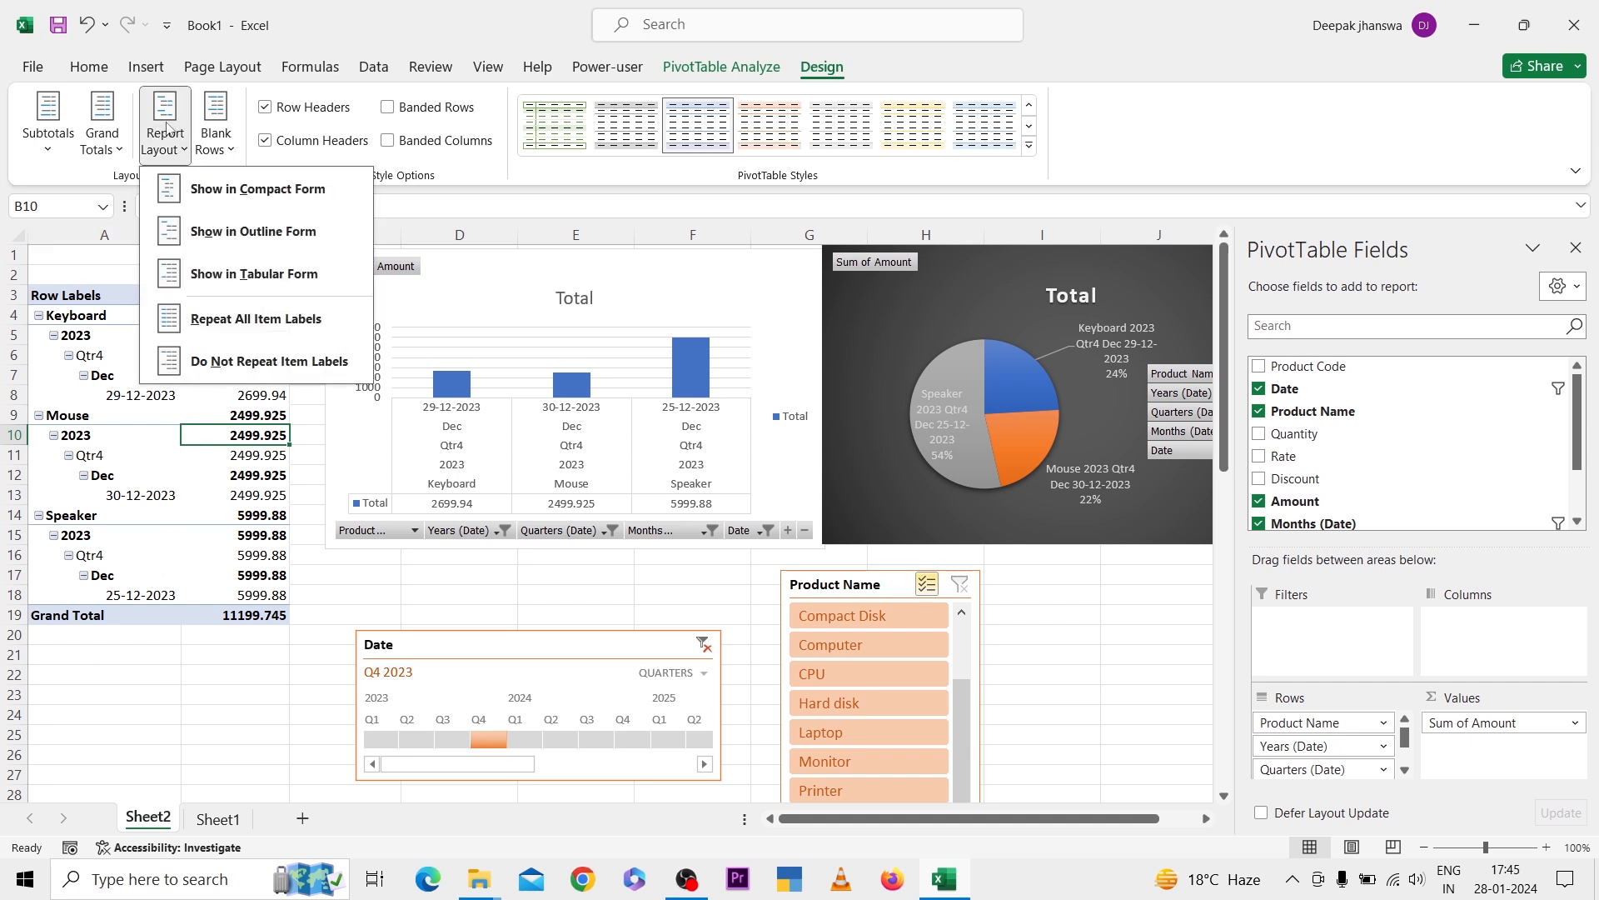
pyautogui.click(209, 192)
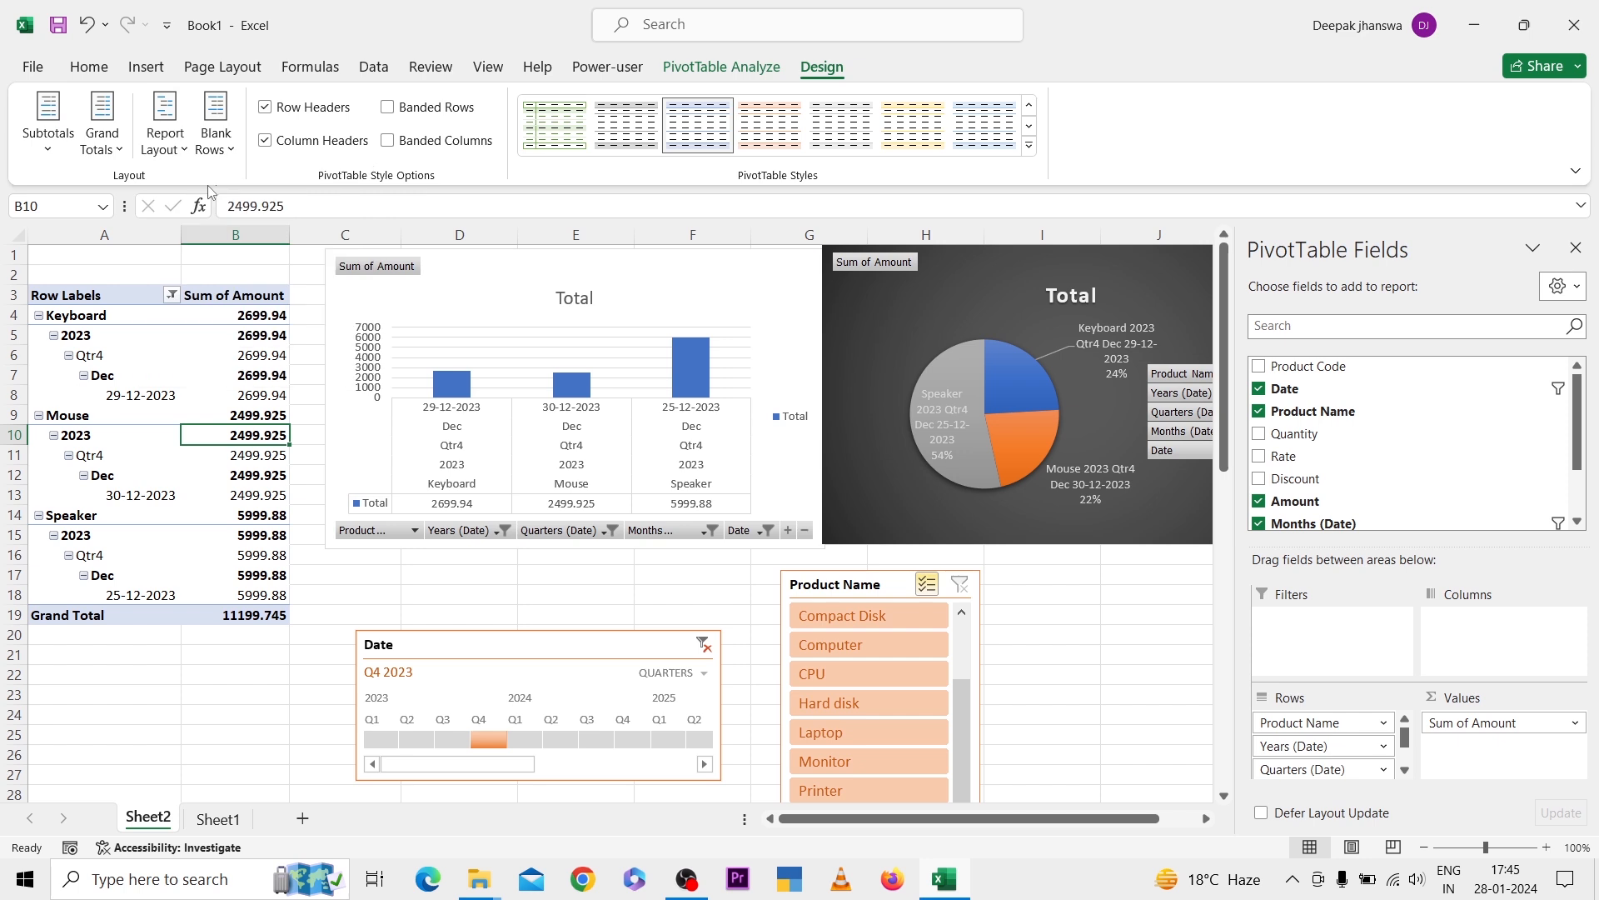
pyautogui.click(177, 133)
pyautogui.click(221, 232)
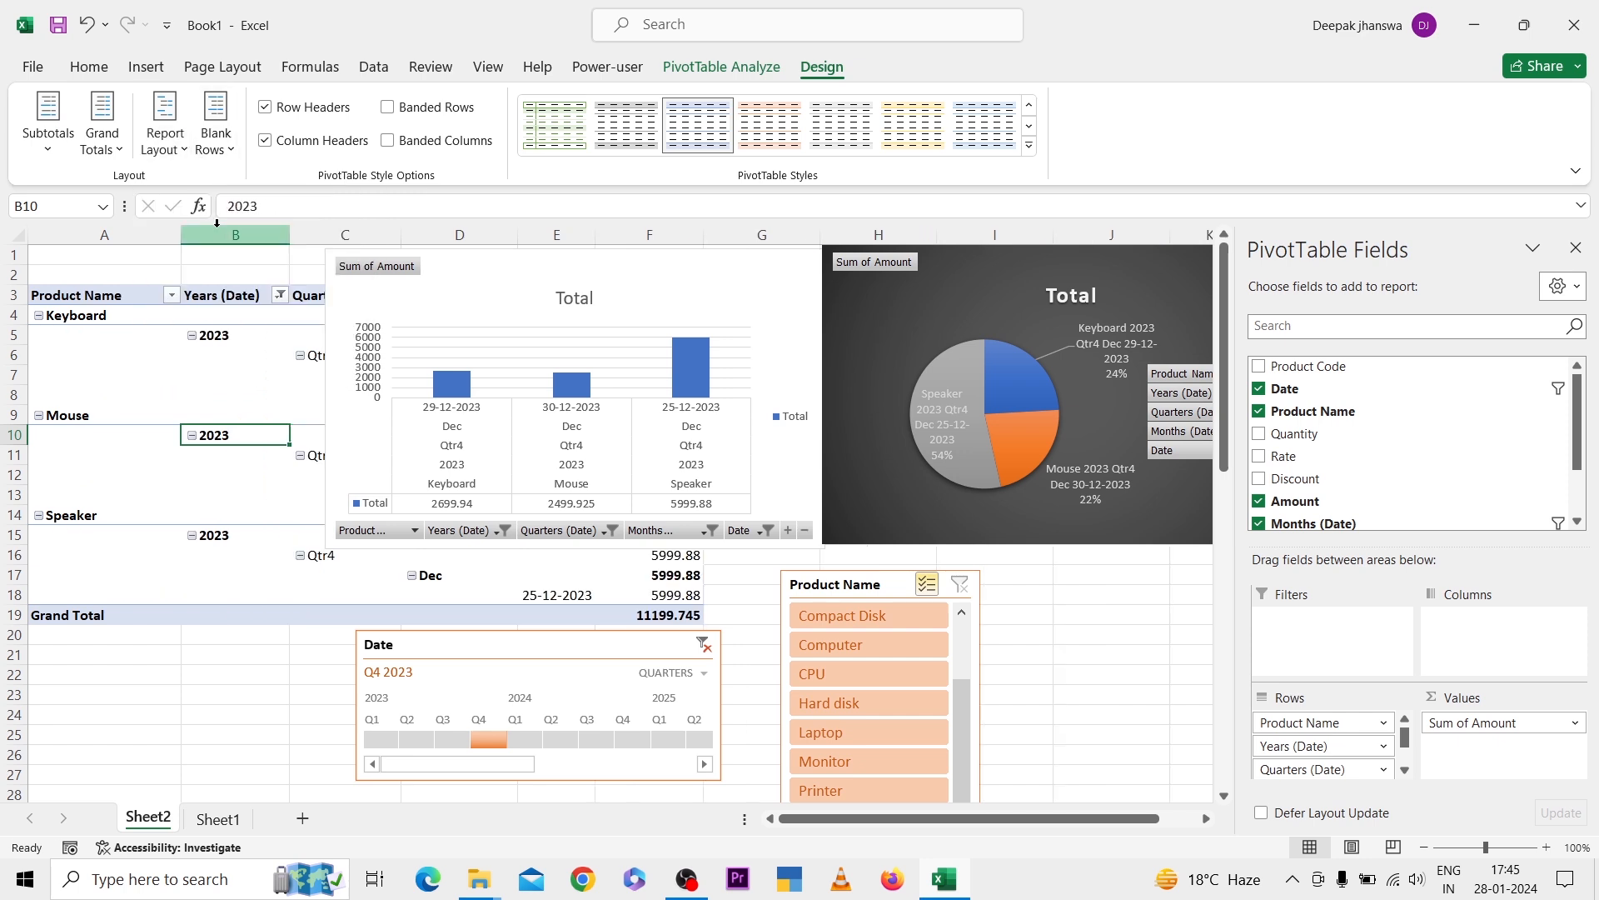
pyautogui.click(180, 148)
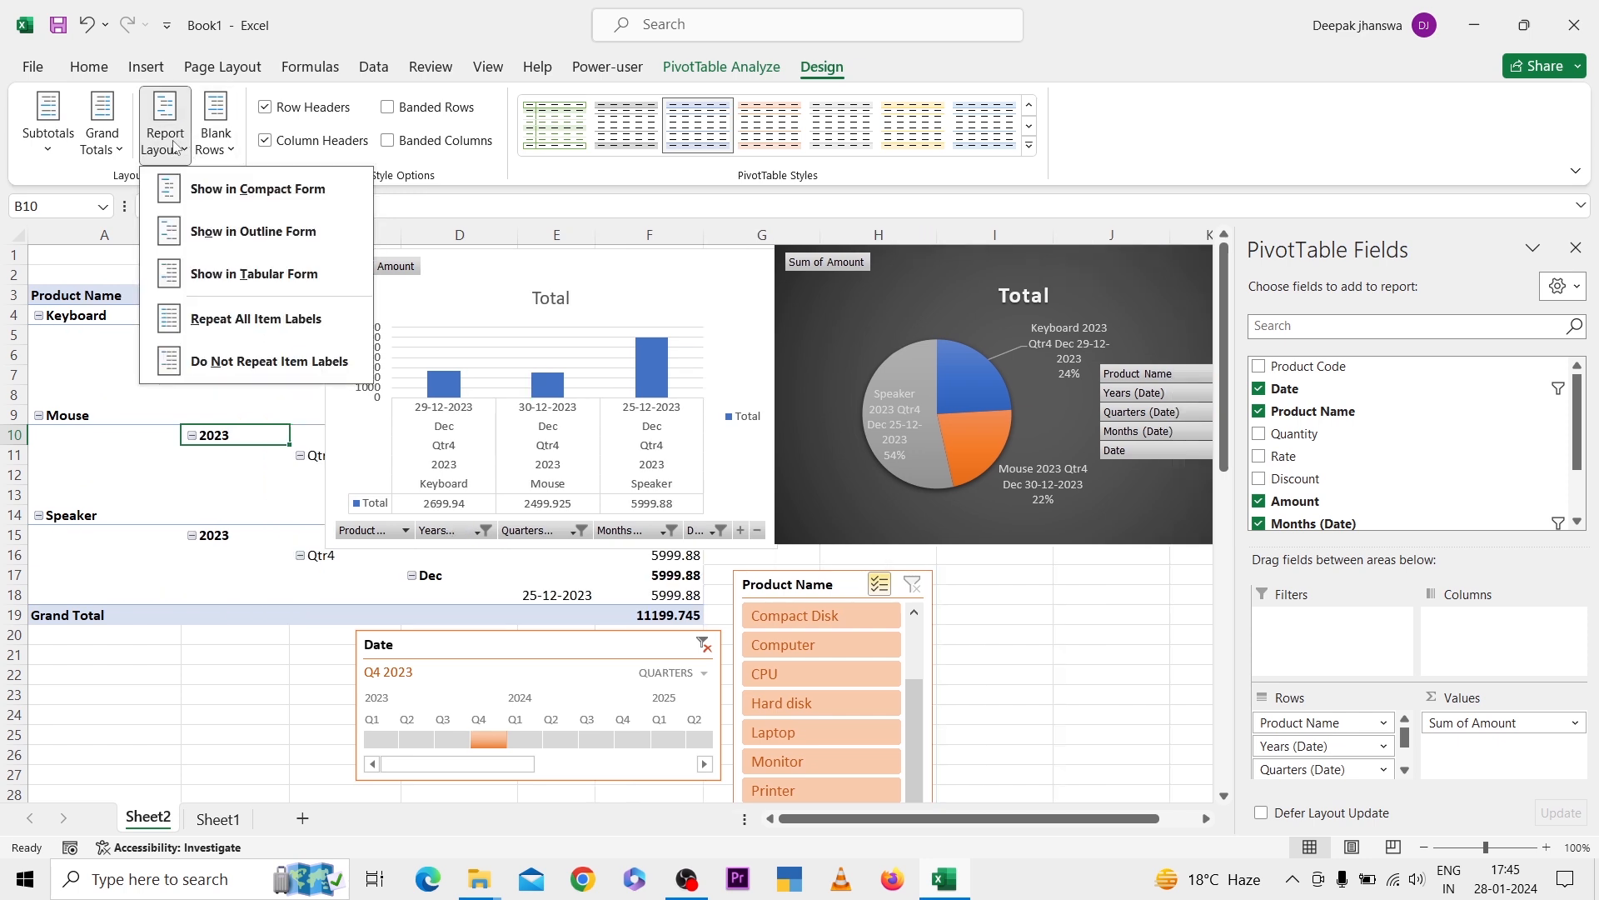
pyautogui.click(212, 279)
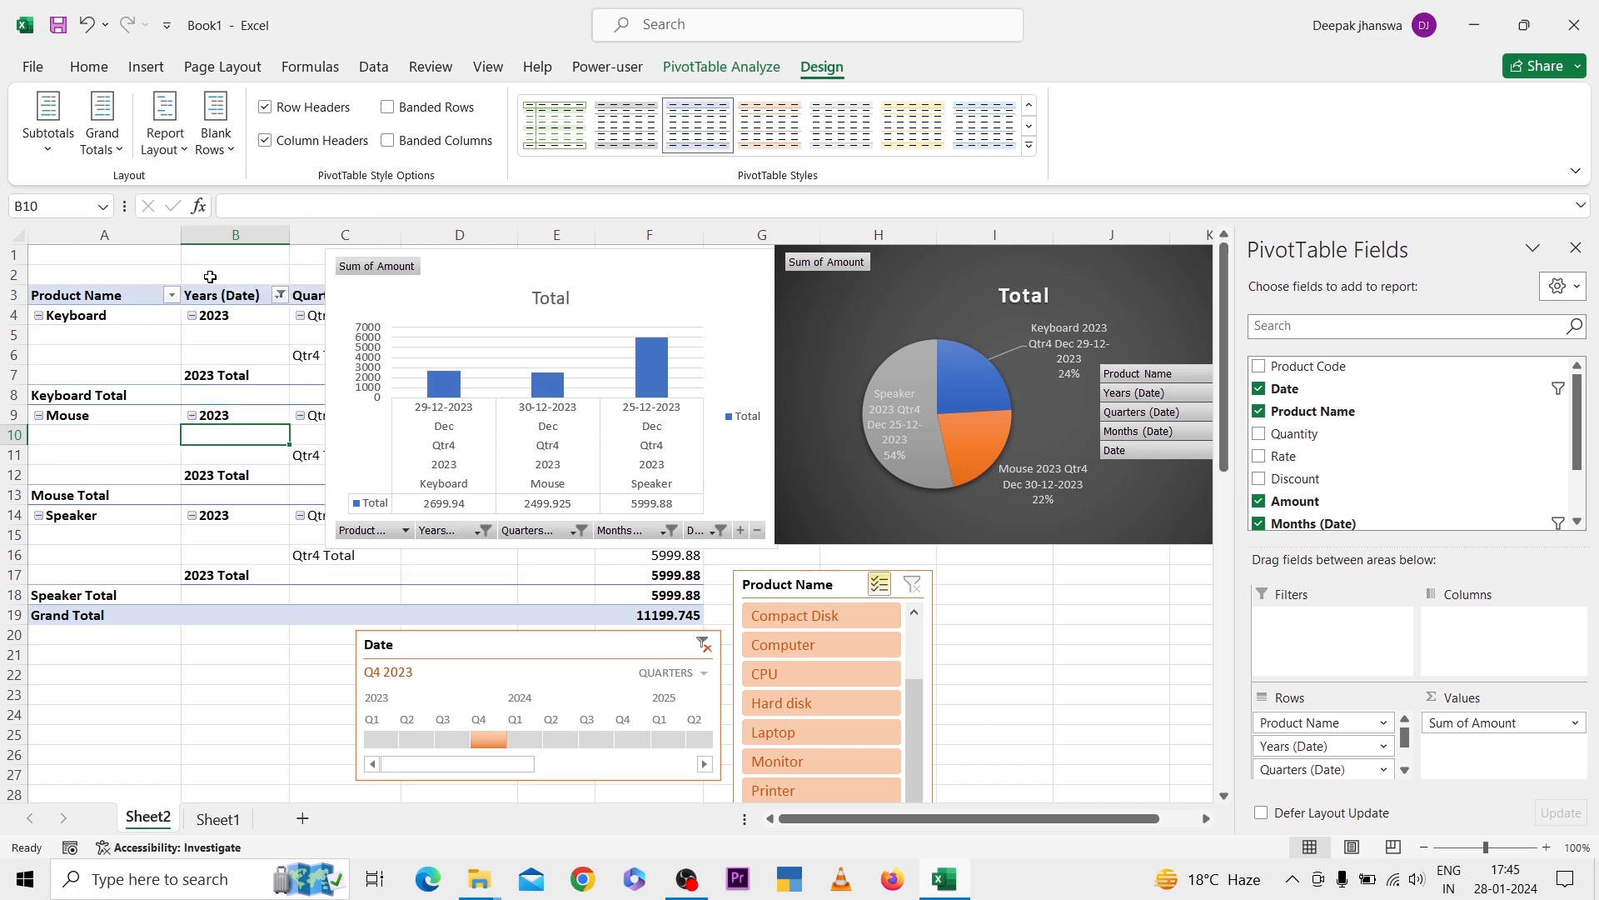
pyautogui.click(176, 149)
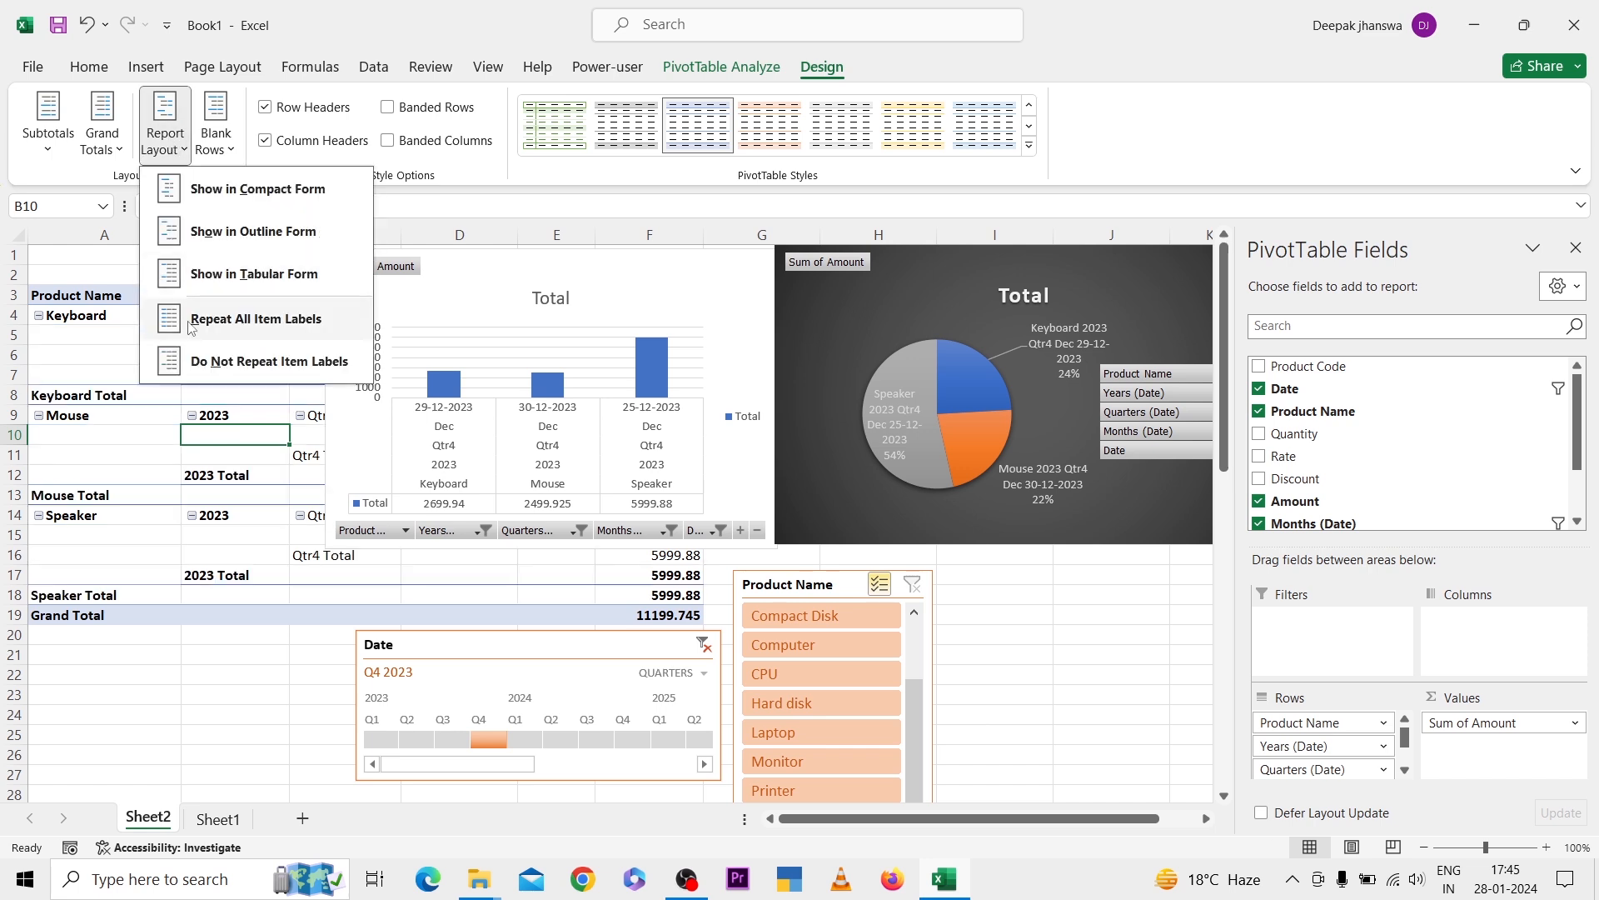
pyautogui.click(254, 196)
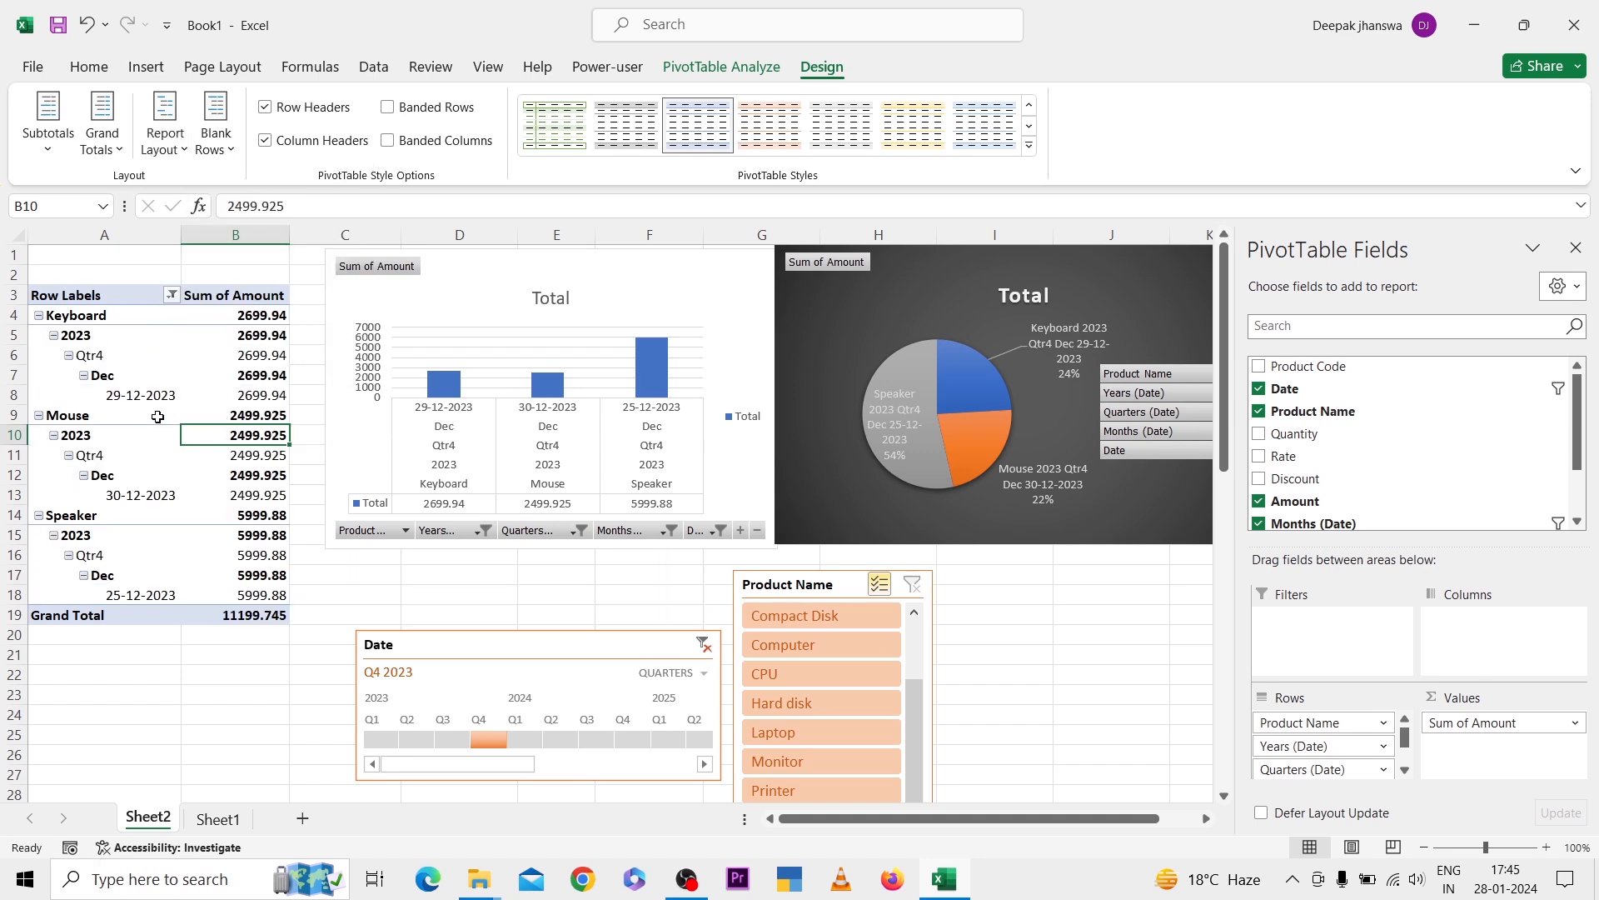
# - Insert a blank line after each item in the PivotTable
pyautogui.click(221, 143)
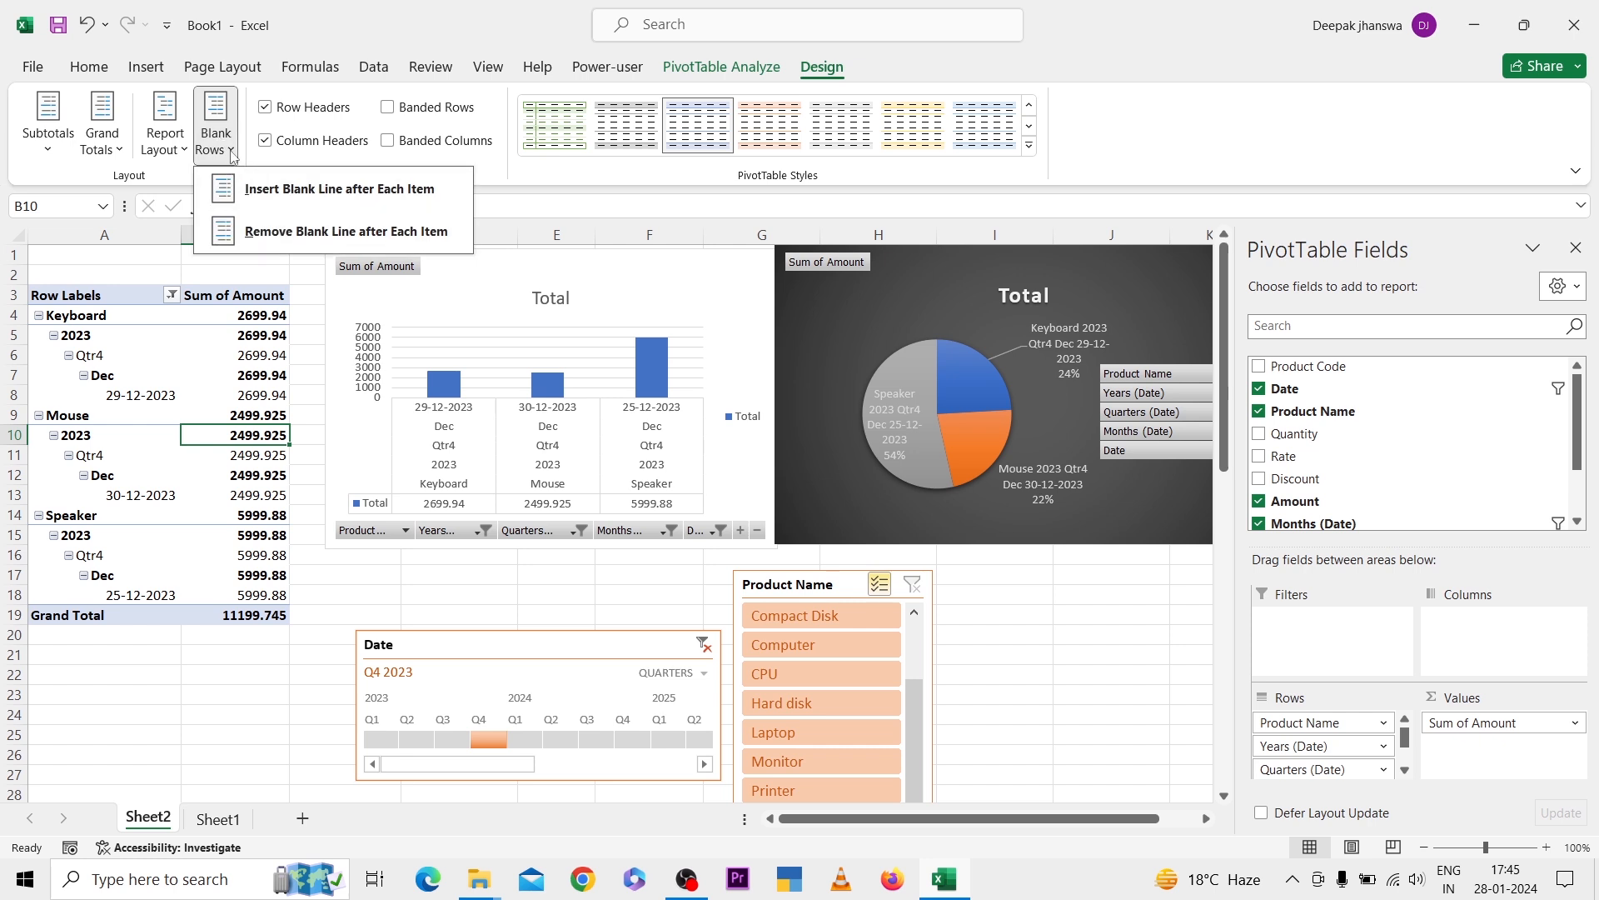
pyautogui.click(267, 189)
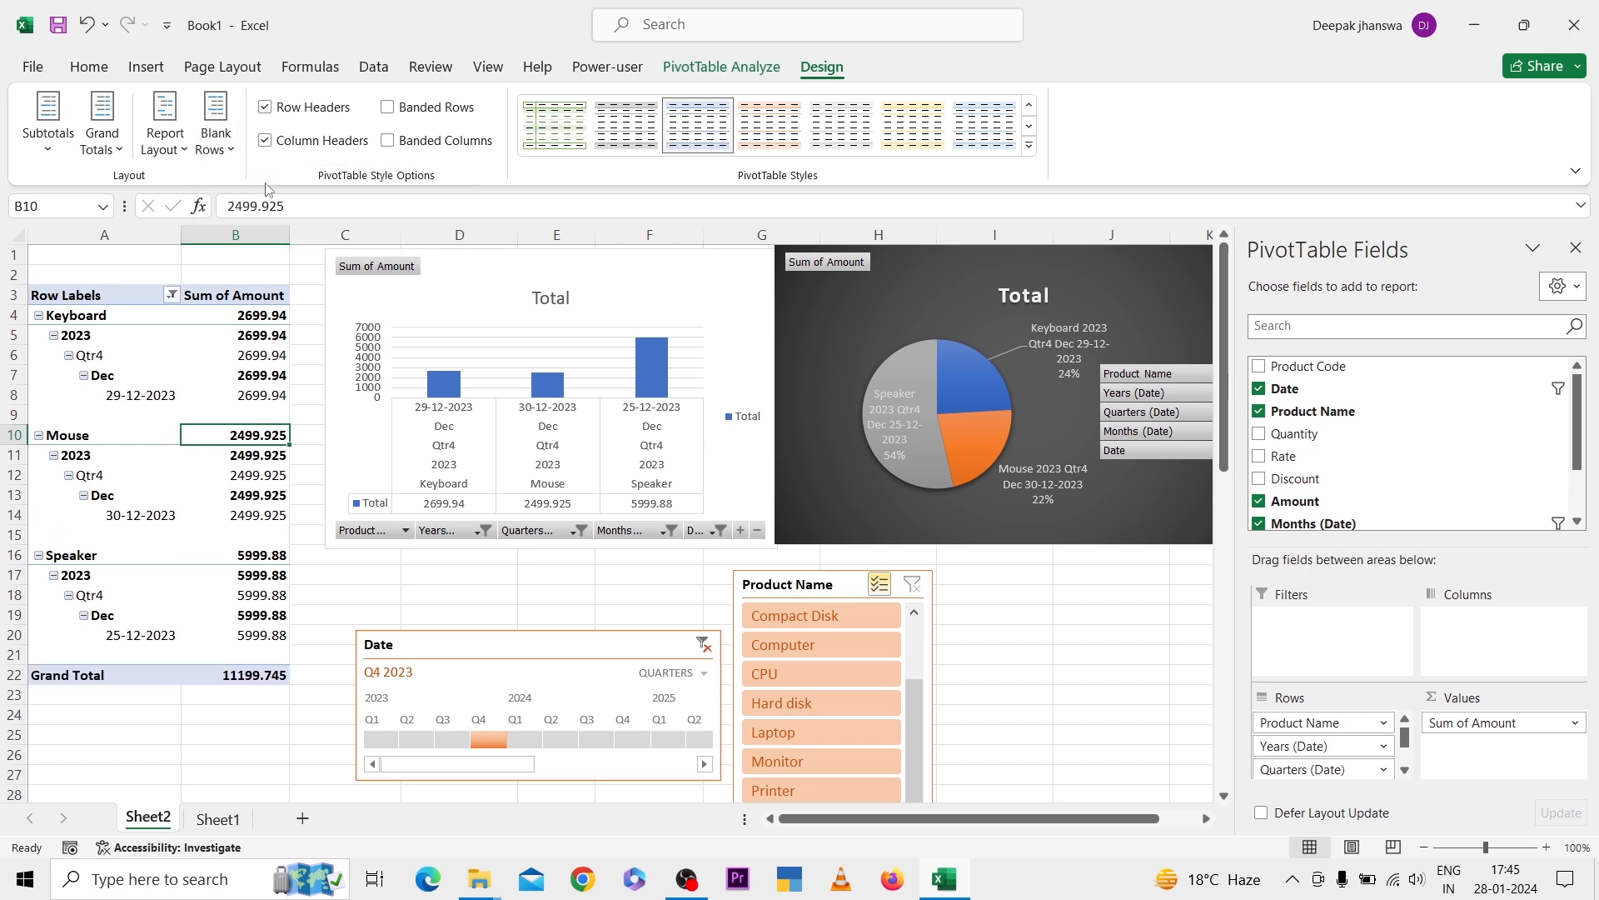
pyautogui.click(230, 412)
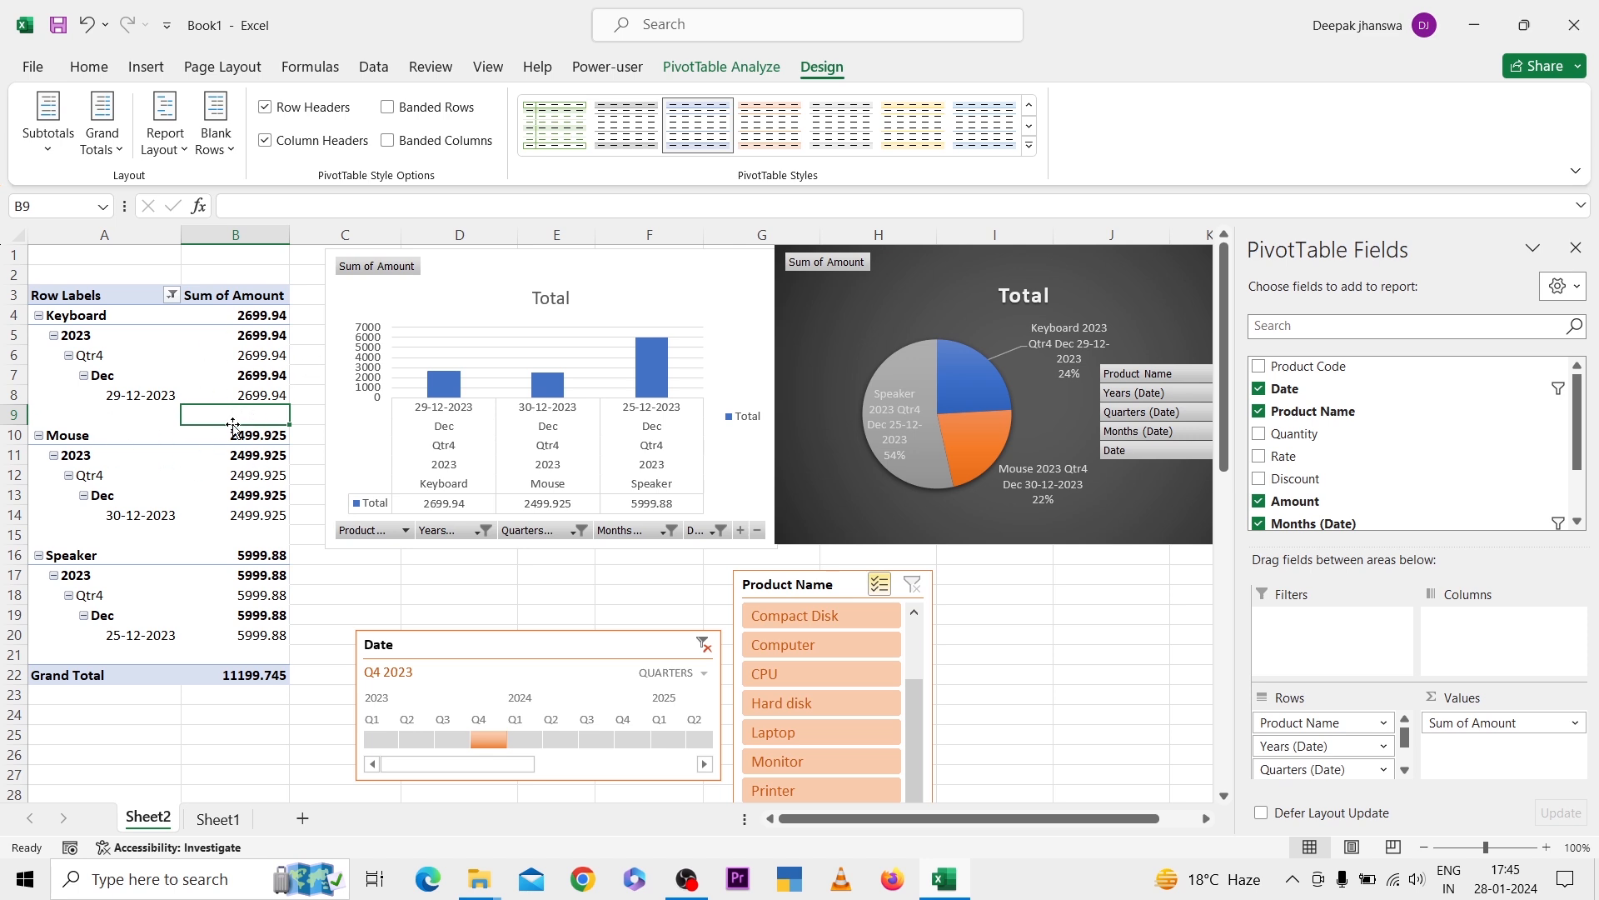
# - Enable banded rows and banded columns for the PivotTable, toggling its row and column header formatting off and back on
pyautogui.click(308, 107)
pyautogui.click(302, 141)
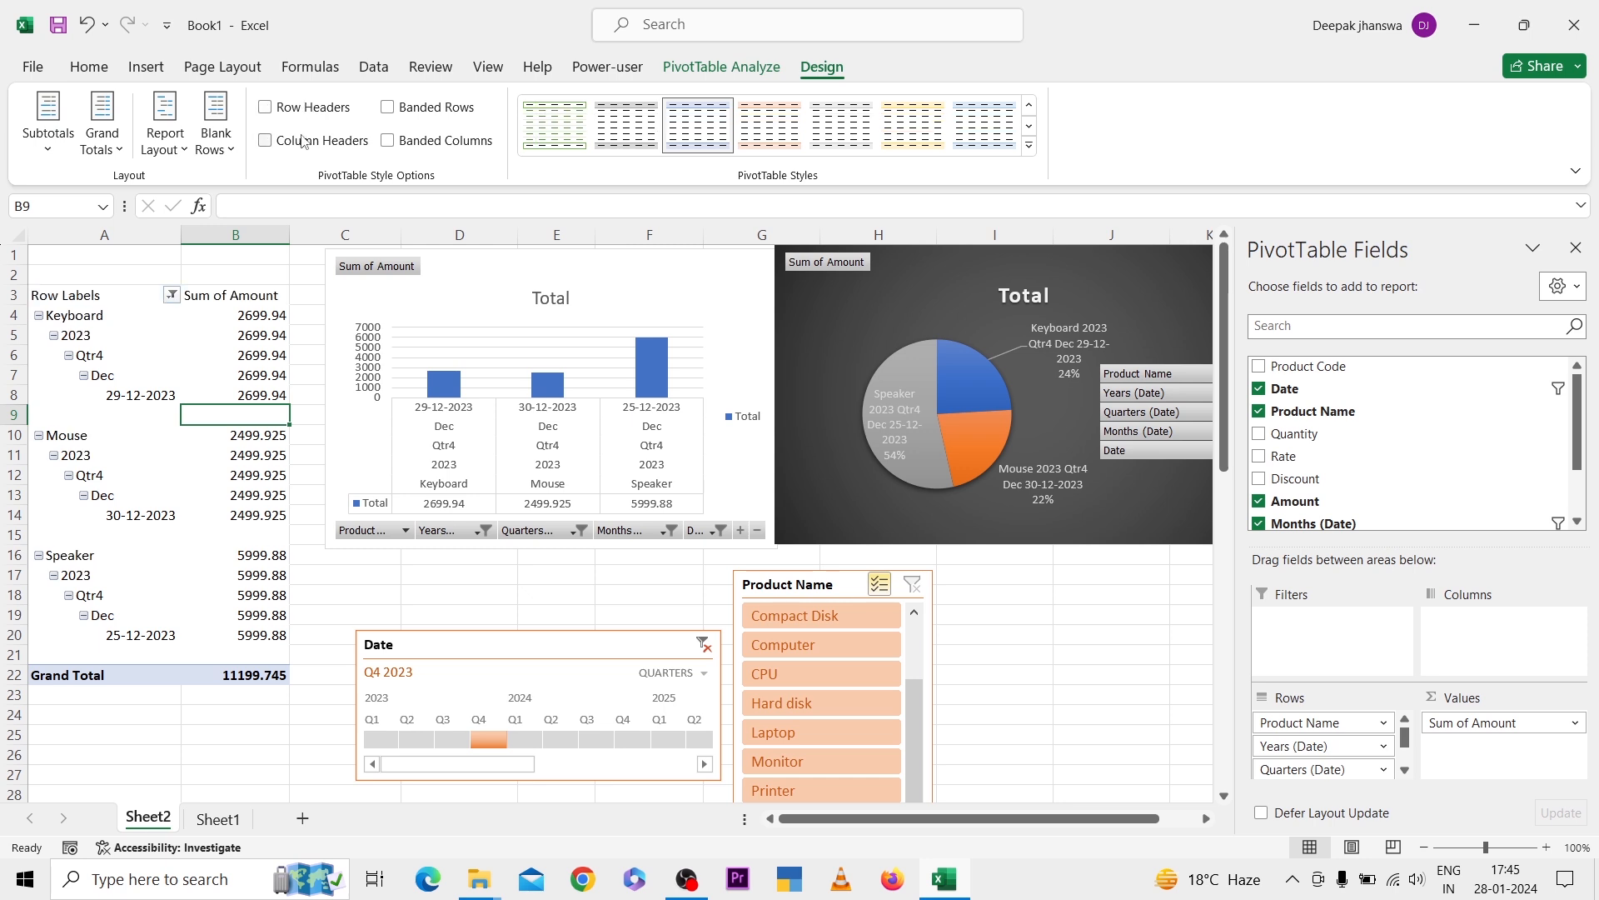
pyautogui.click(388, 141)
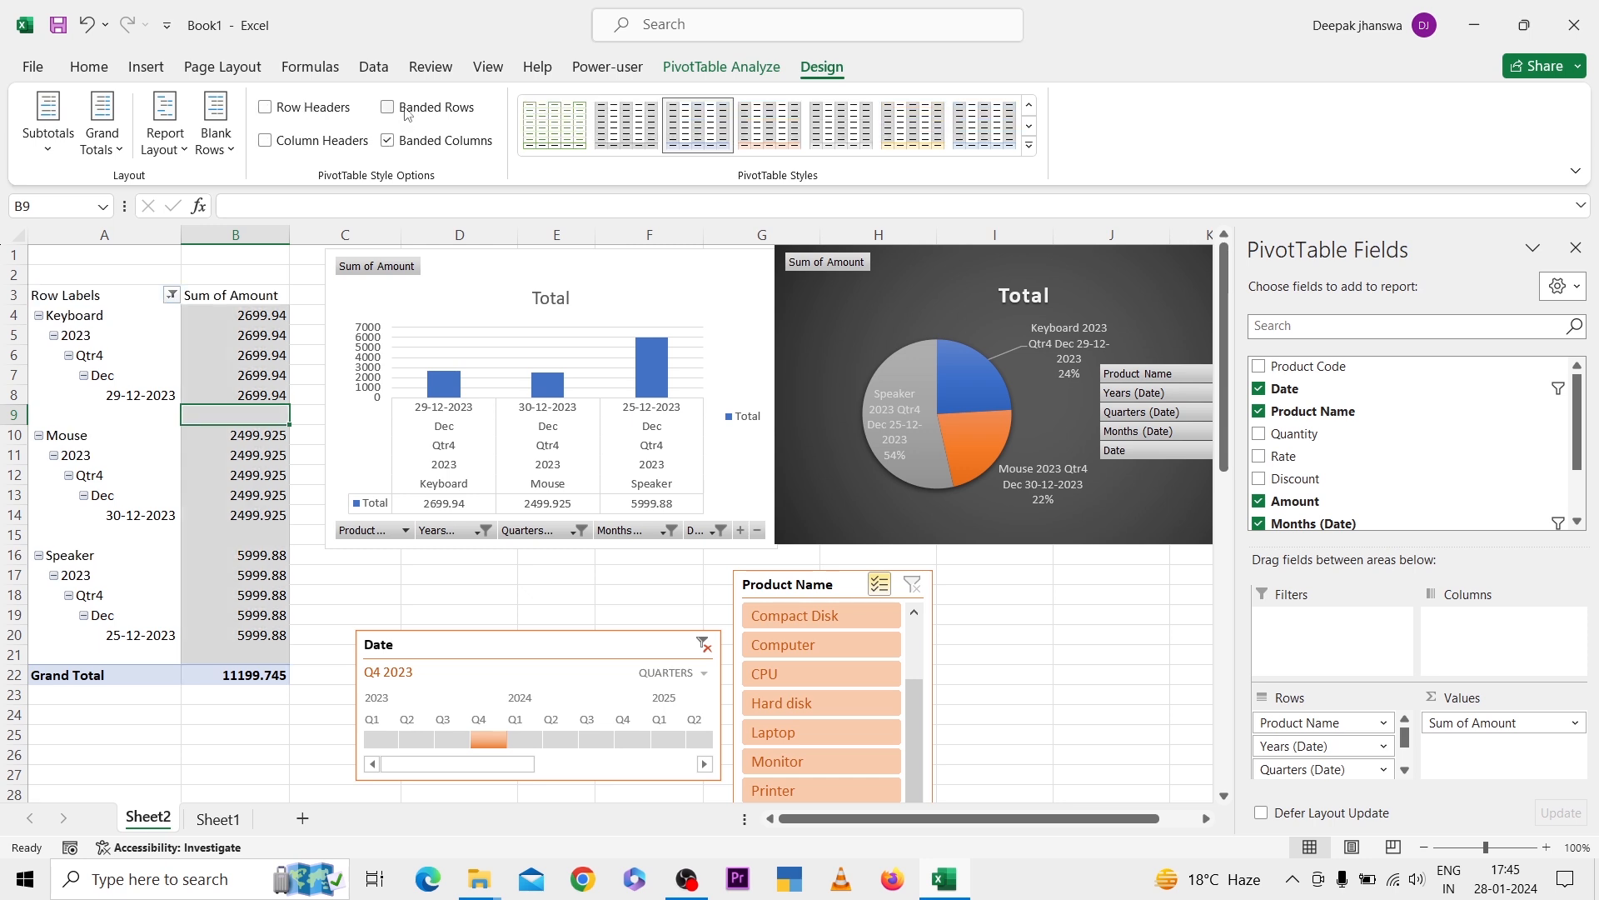
pyautogui.click(407, 110)
pyautogui.click(333, 108)
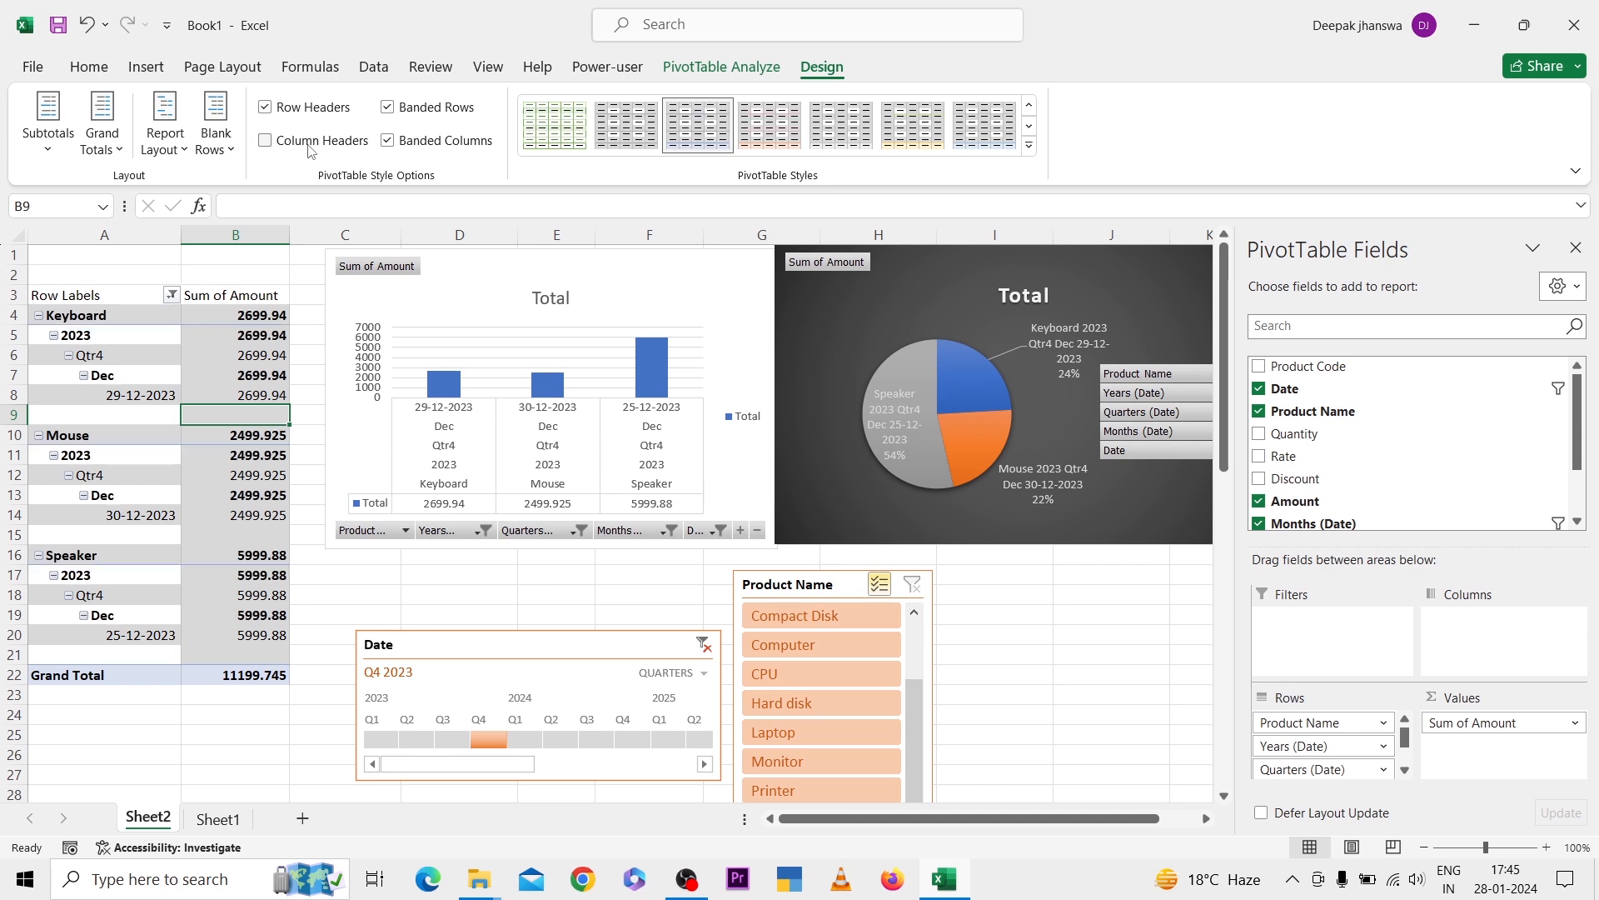
pyautogui.click(310, 155)
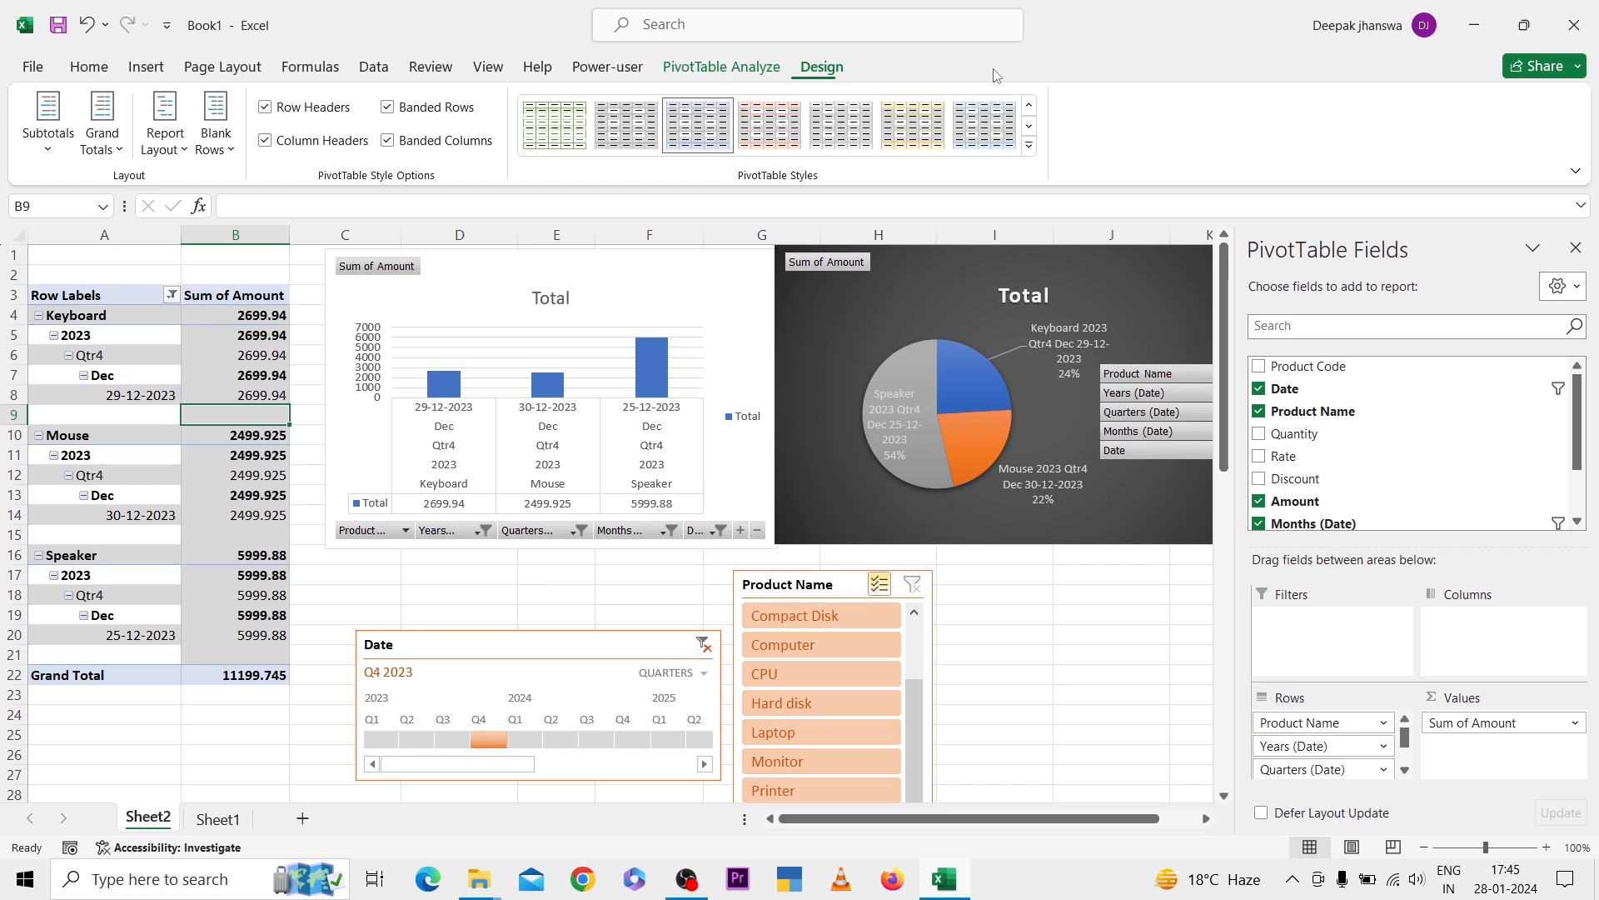
# - Apply the light-blue style from the first row of Medium PivotTable styles
pyautogui.click(1031, 147)
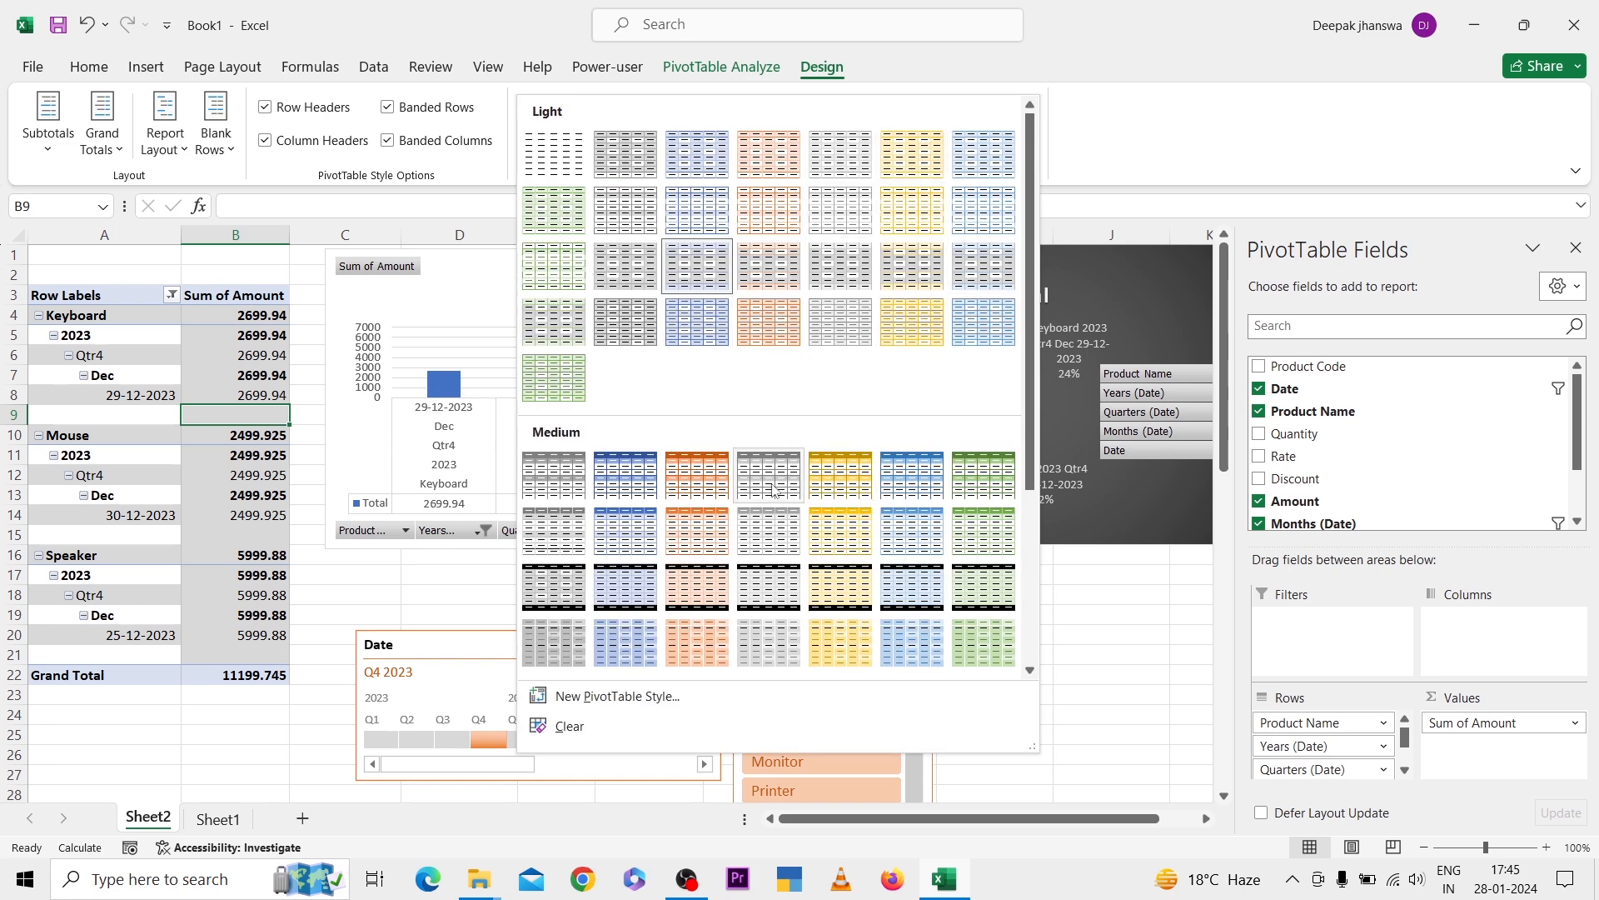
pyautogui.click(910, 481)
pyautogui.click(217, 374)
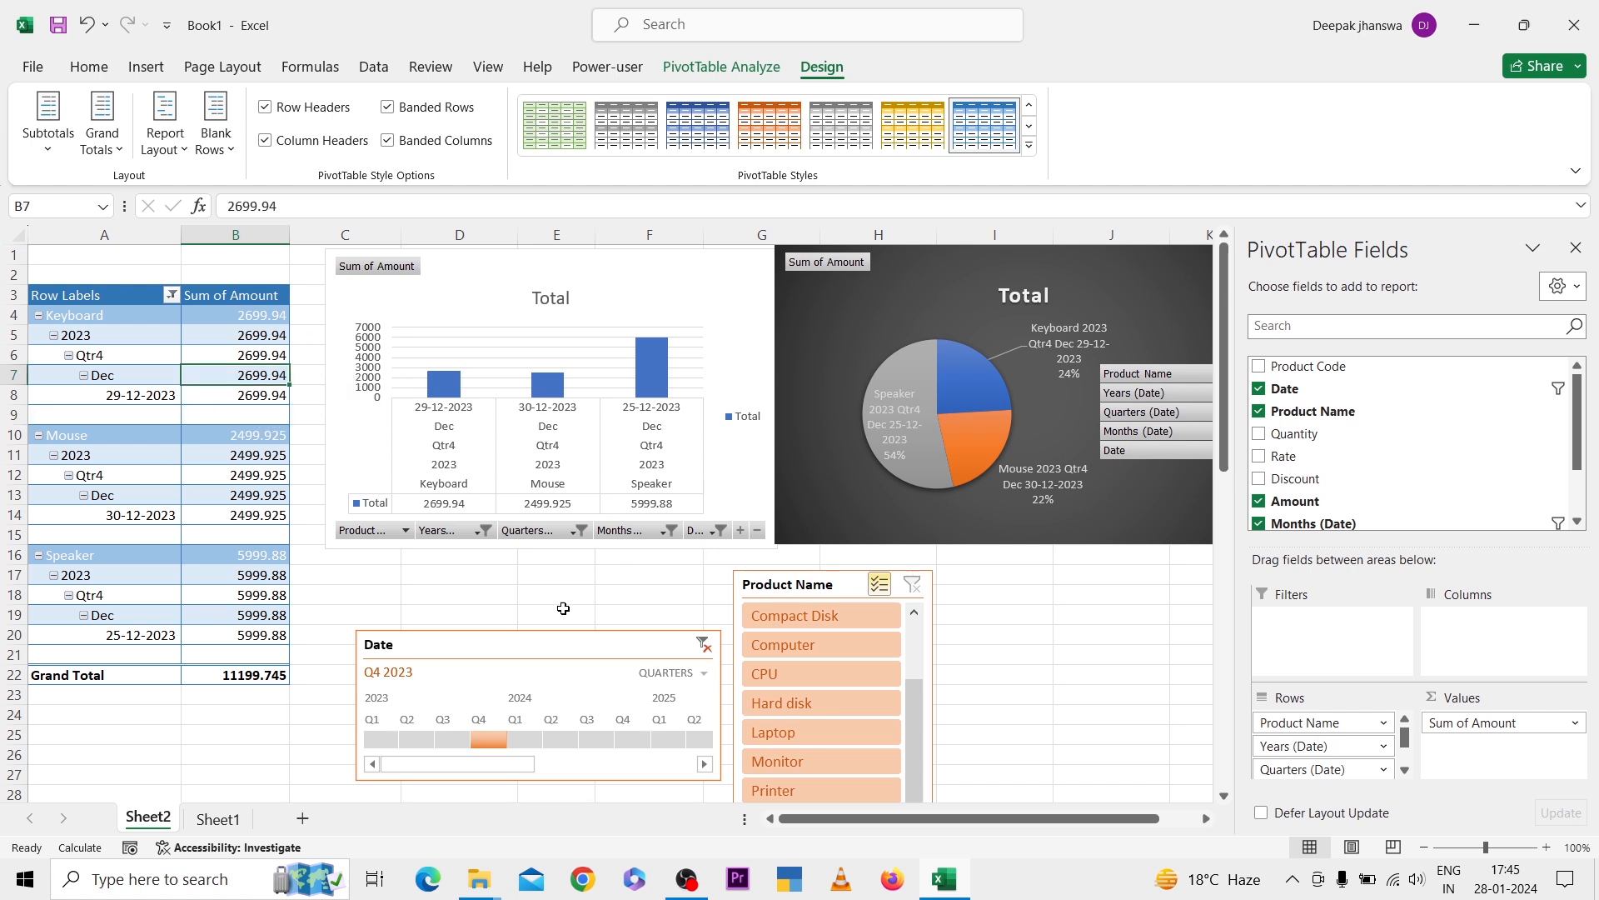